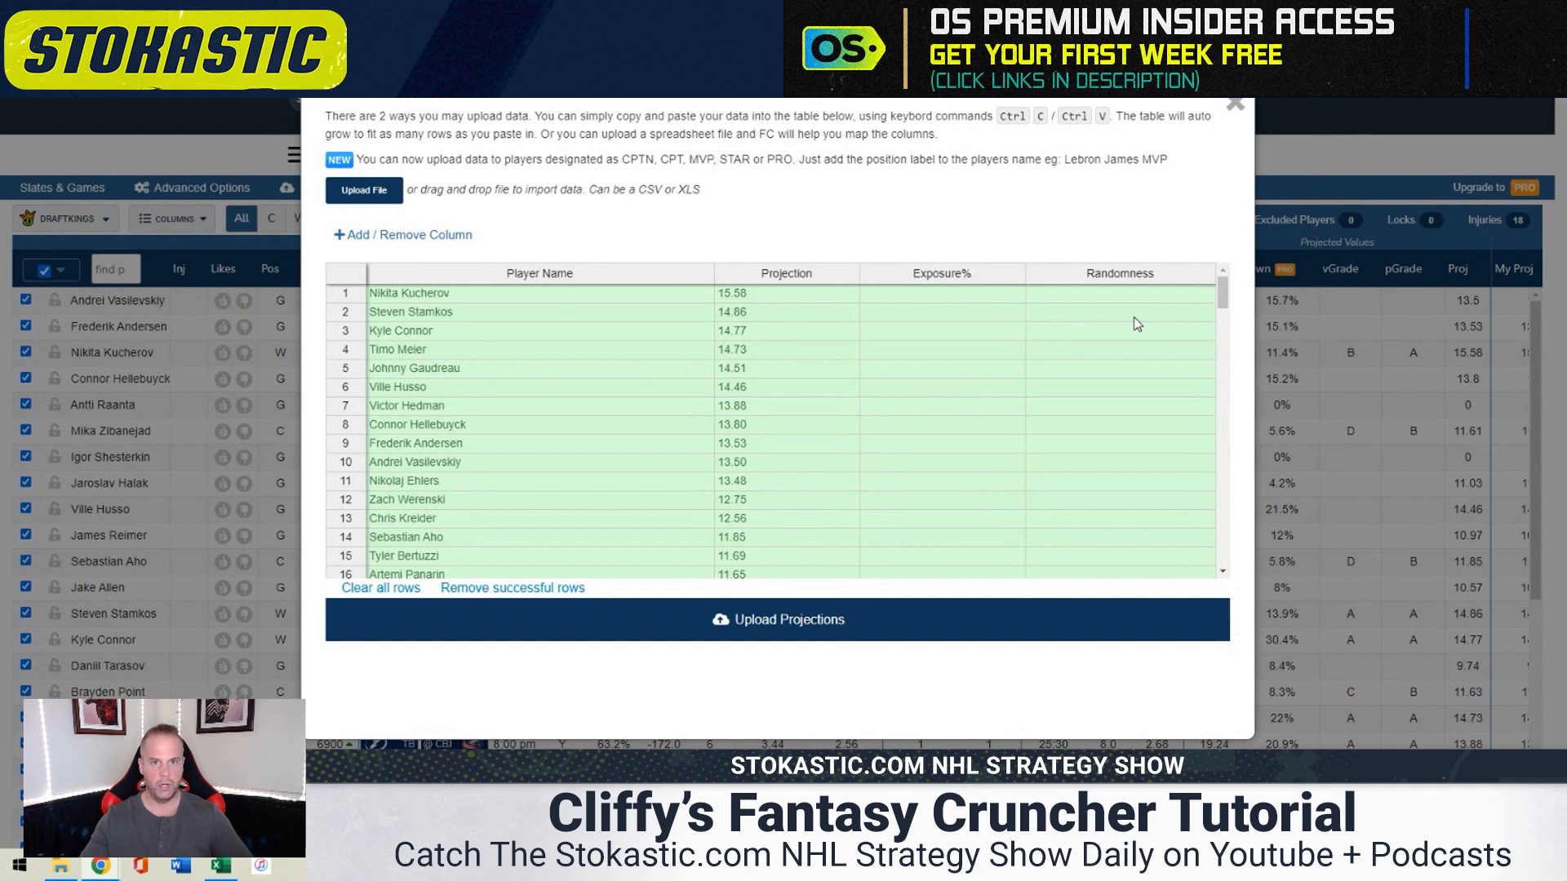
Close the data upload window and review the saved crunches and the DraftKings contest data
{"action": "left_click", "coordinate": [1230, 104]}
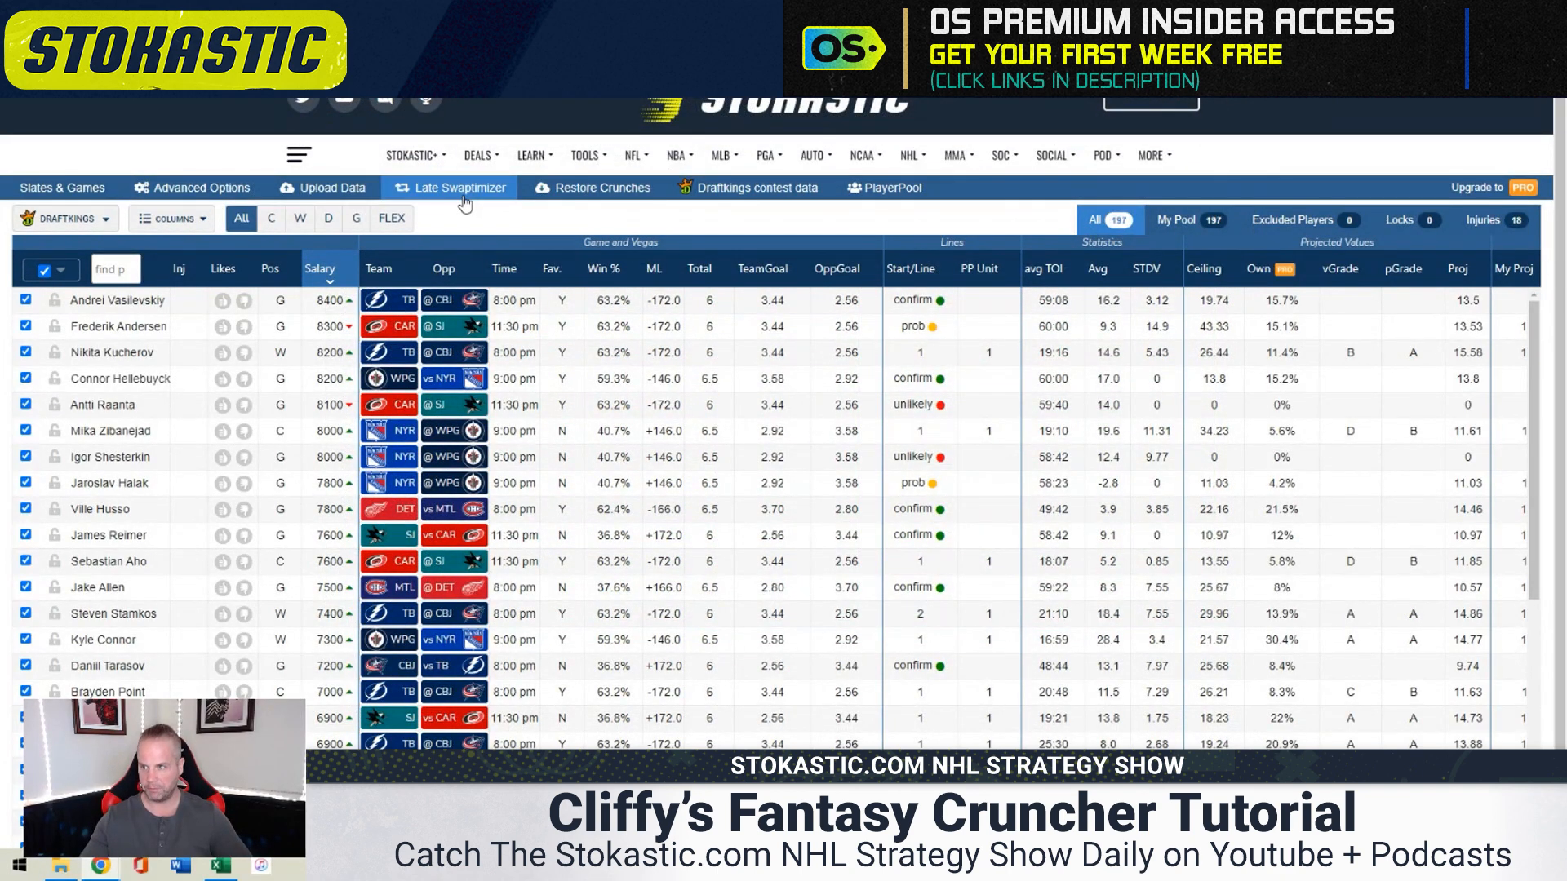
{"action": "left_click", "coordinate": [586, 190]}
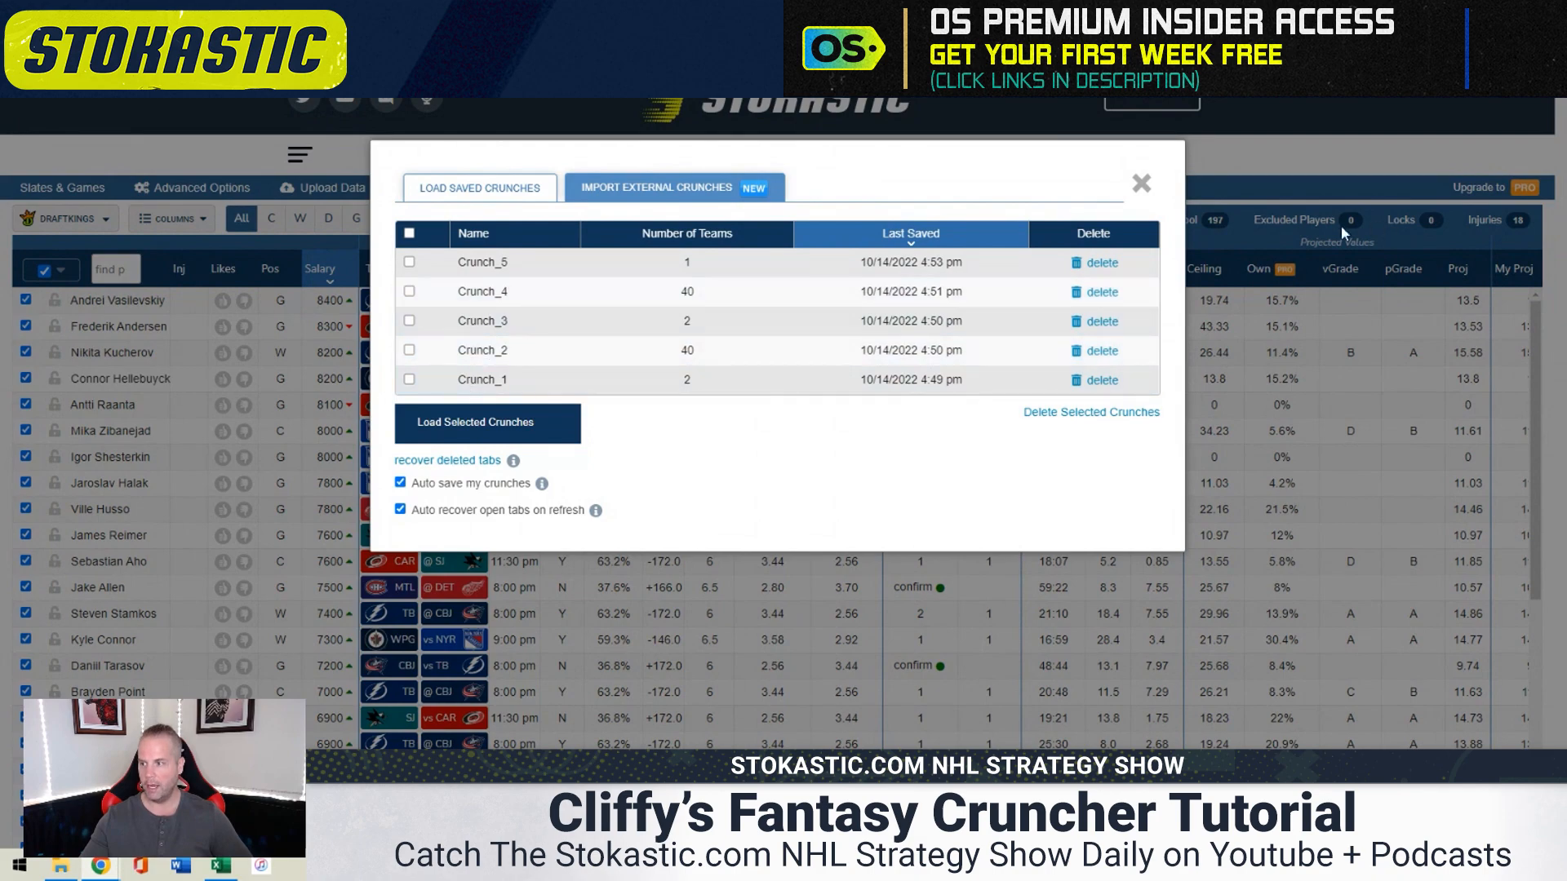
{"action": "left_click", "coordinate": [1141, 183]}
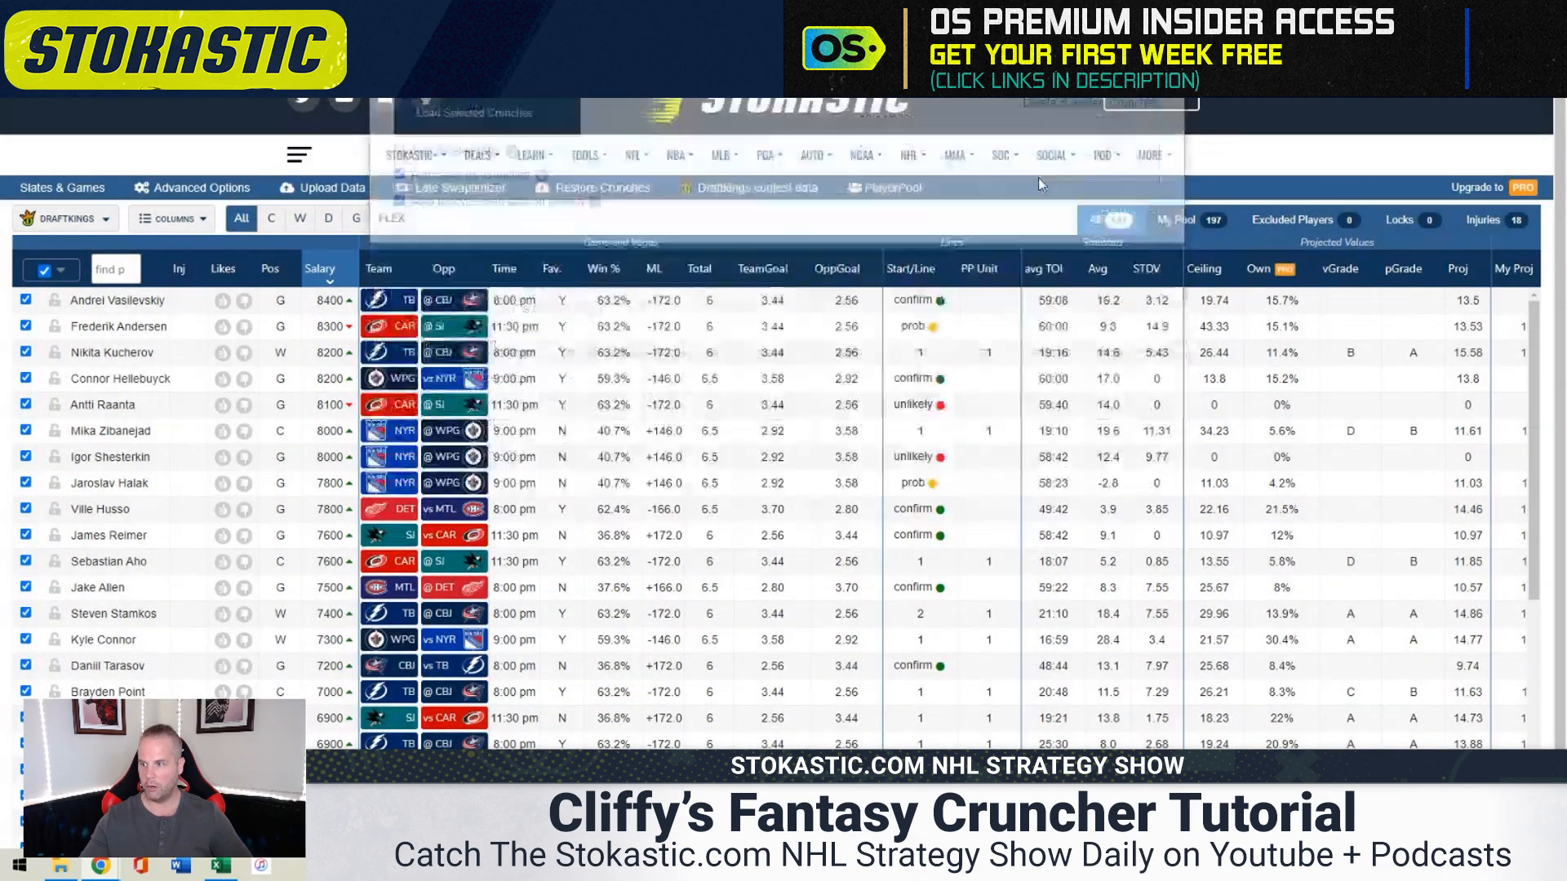
{"action": "left_click", "coordinate": [732, 195]}
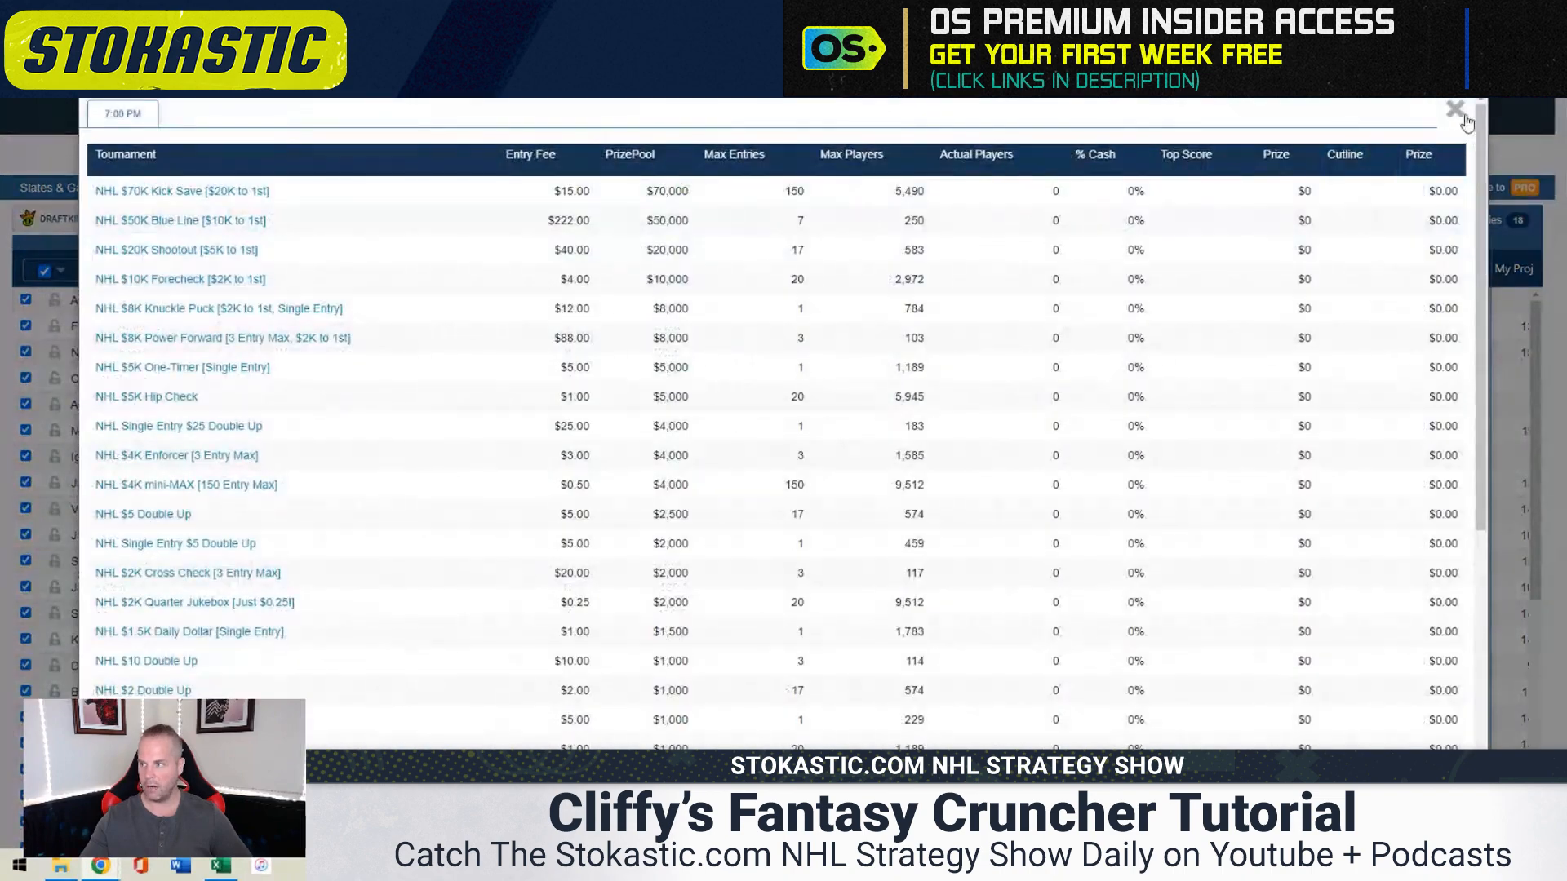
{"action": "left_click", "coordinate": [1456, 111]}
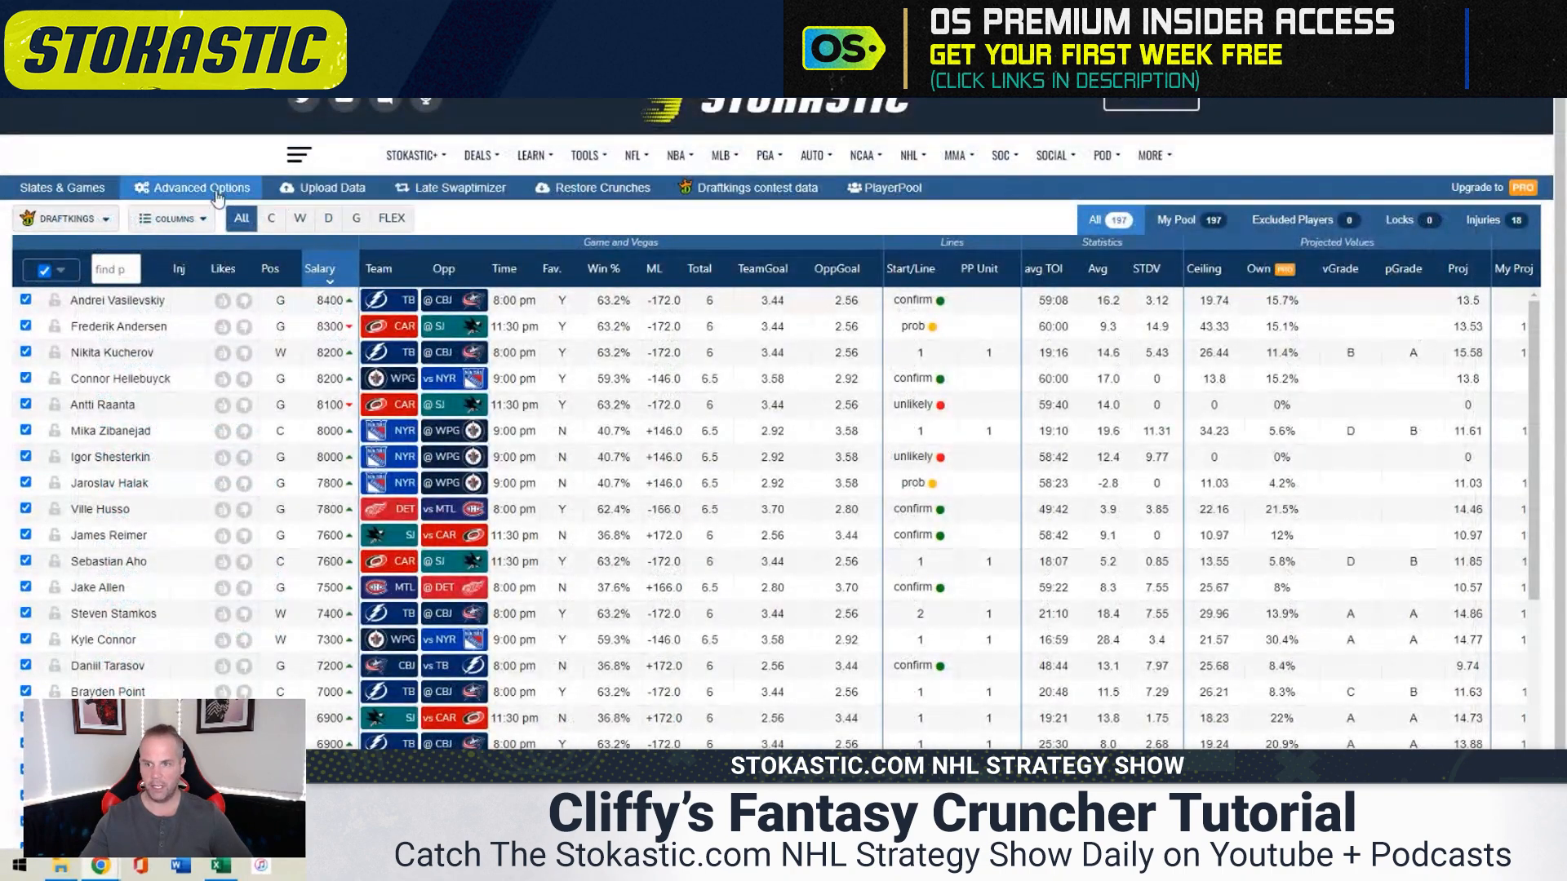
In the advanced options, set the team salary range to a 47000 minimum and a 48500 maximum
{"action": "left_click", "coordinate": [201, 188]}
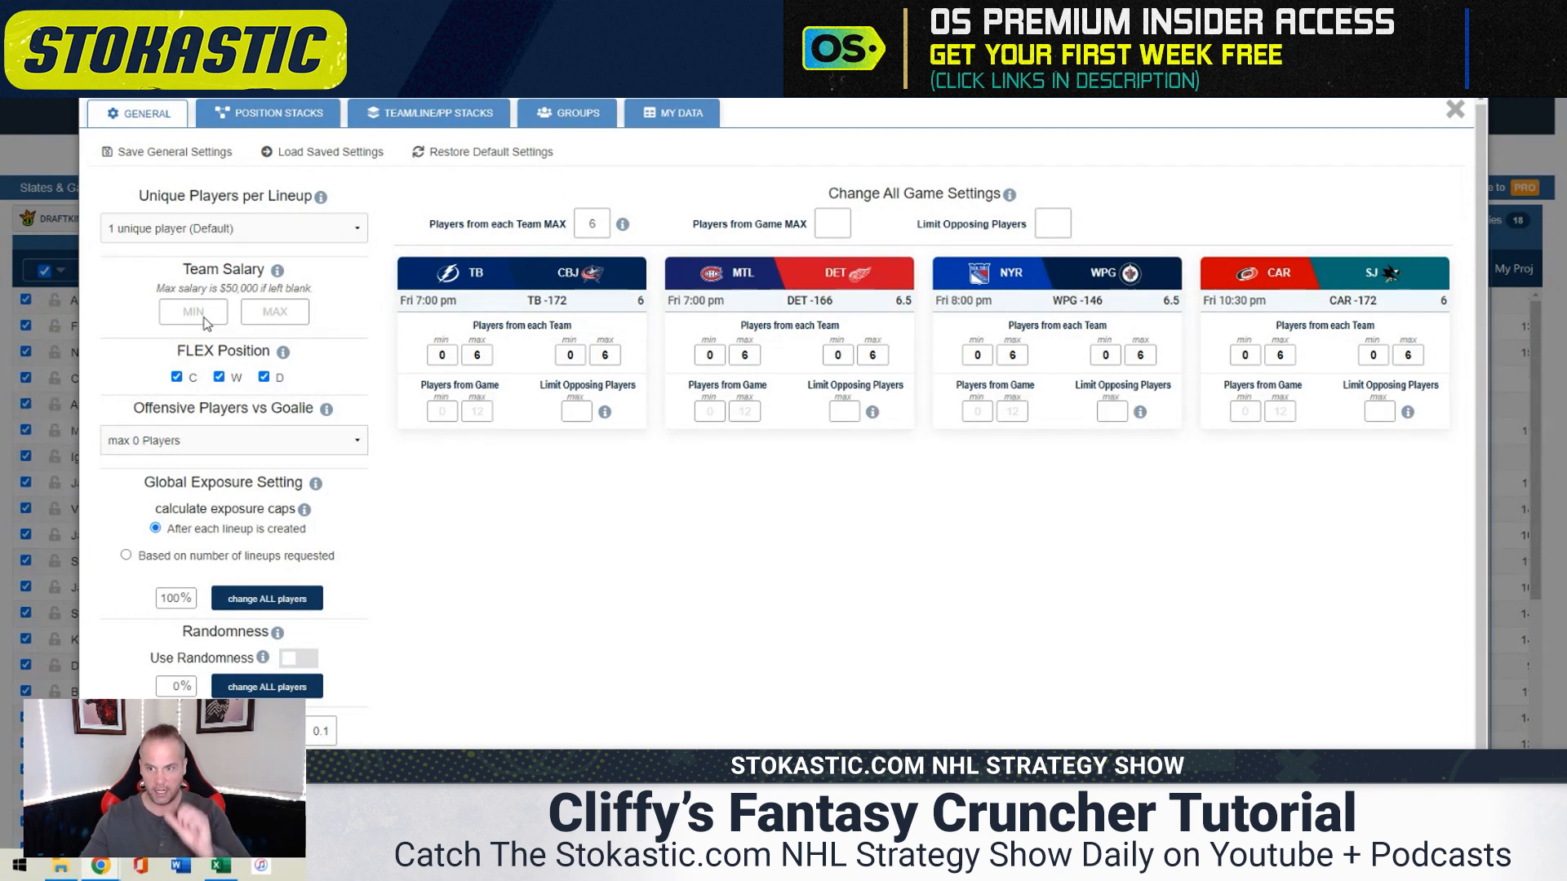
{"action": "type", "text": "47000"}
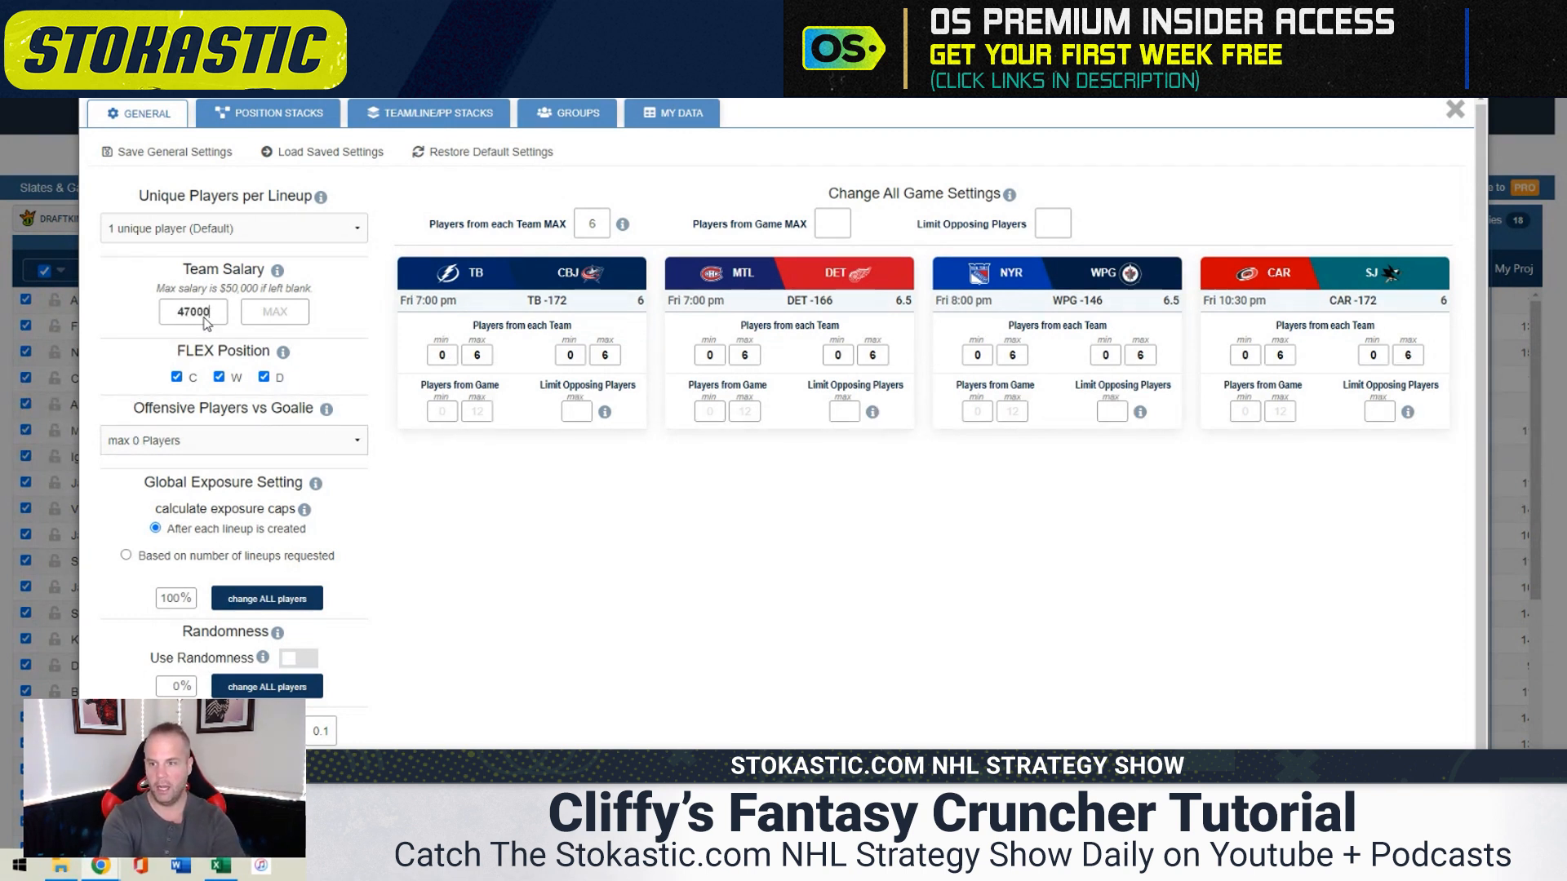
{"action": "key", "text": "Tab"}
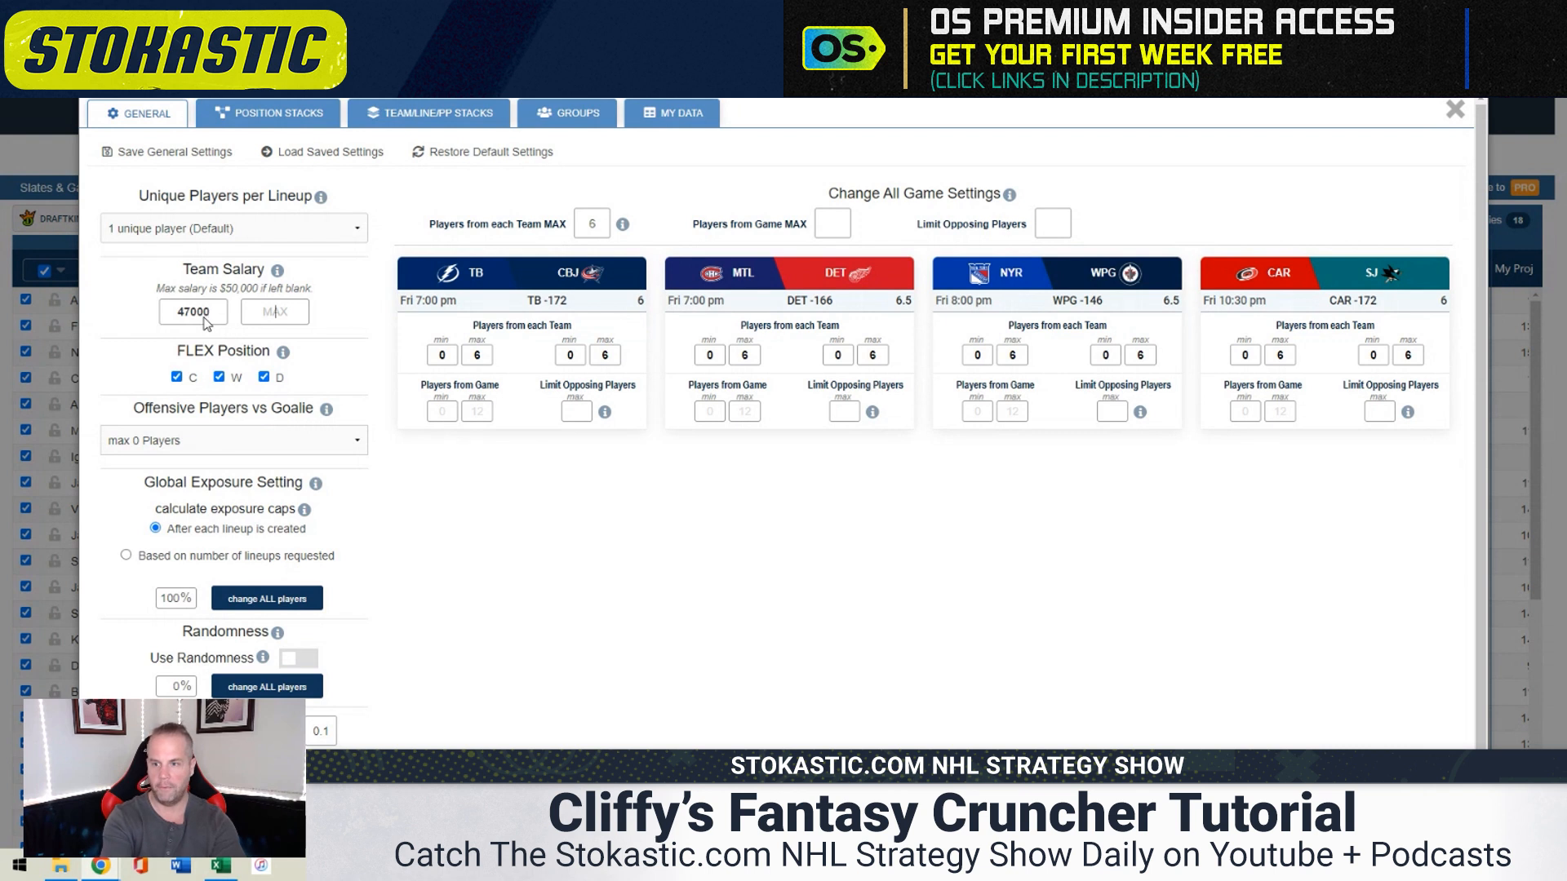
{"action": "type", "text": "48500"}
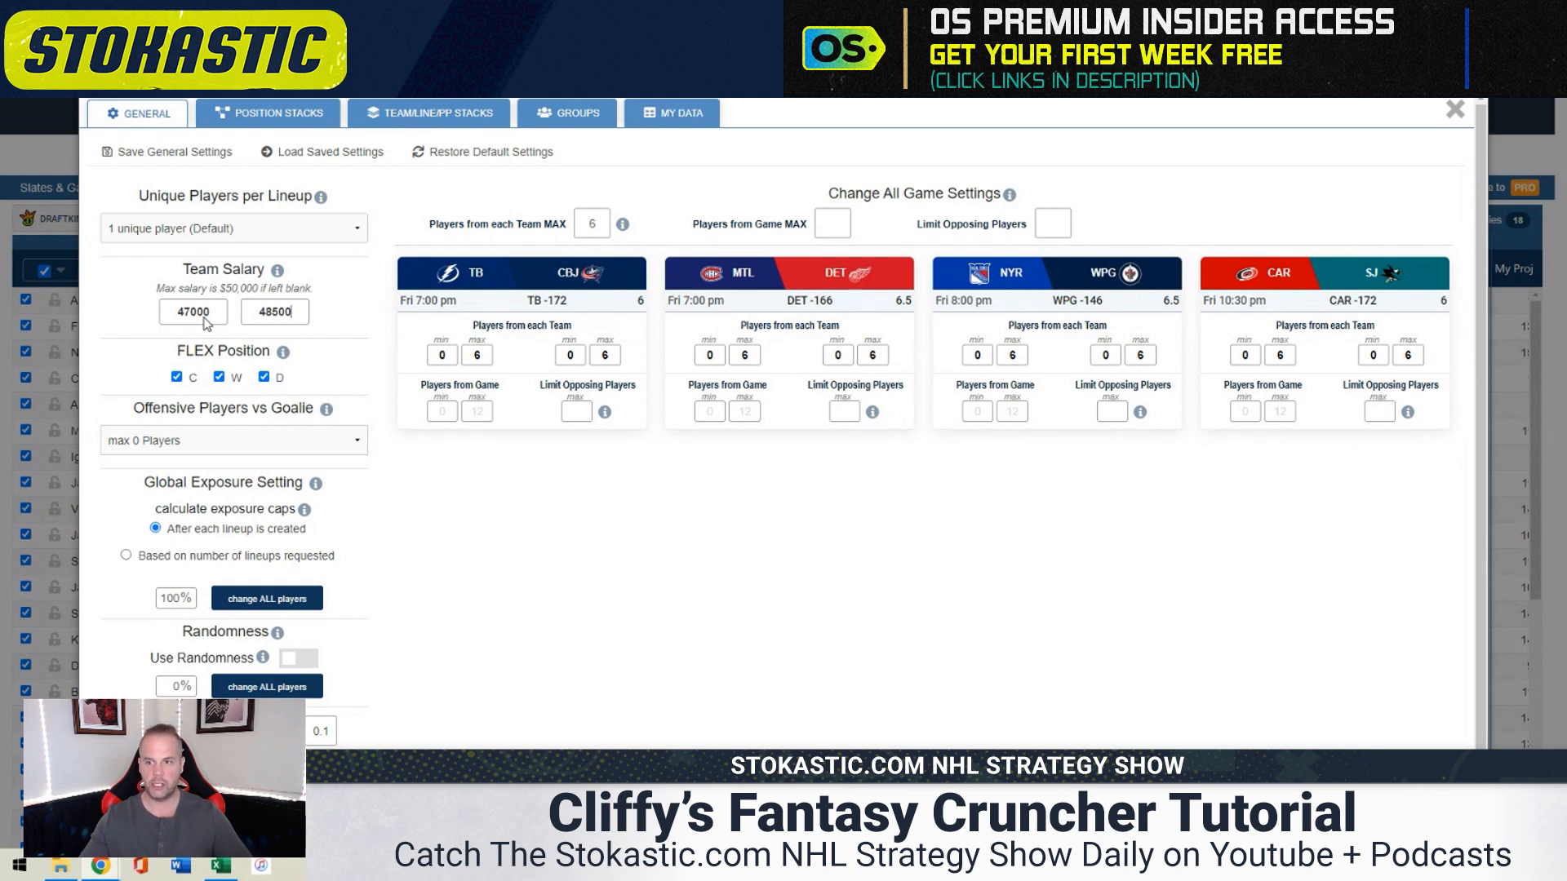
Set the team salary range to a 49100 minimum and a 50000 maximum
{"action": "double_click", "coordinate": [204, 319]}
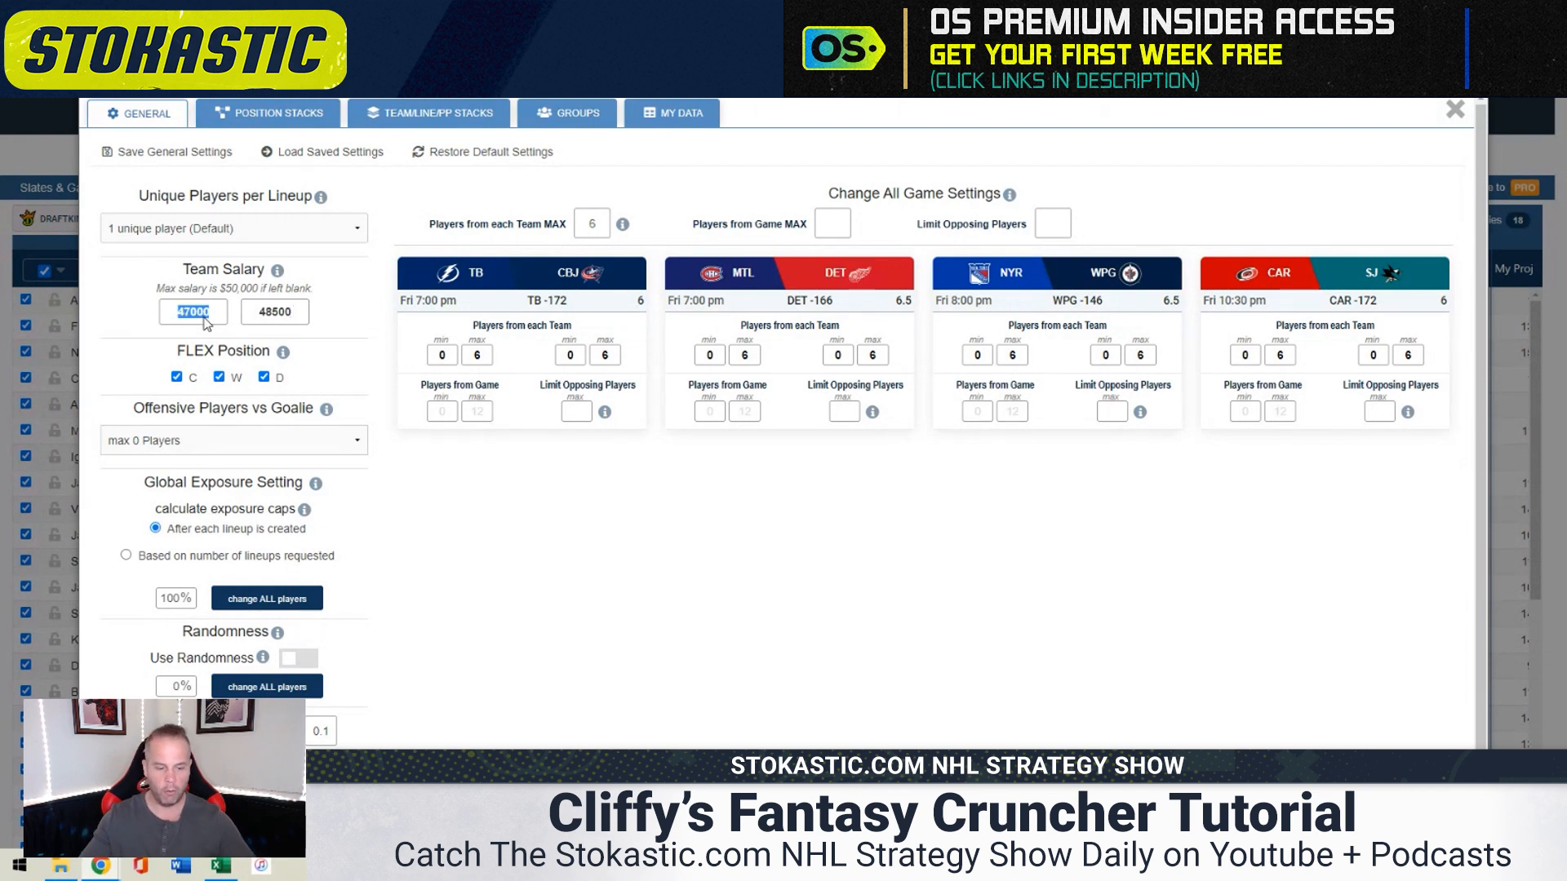
{"action": "type", "text": "49100"}
{"action": "key", "text": "Tab"}
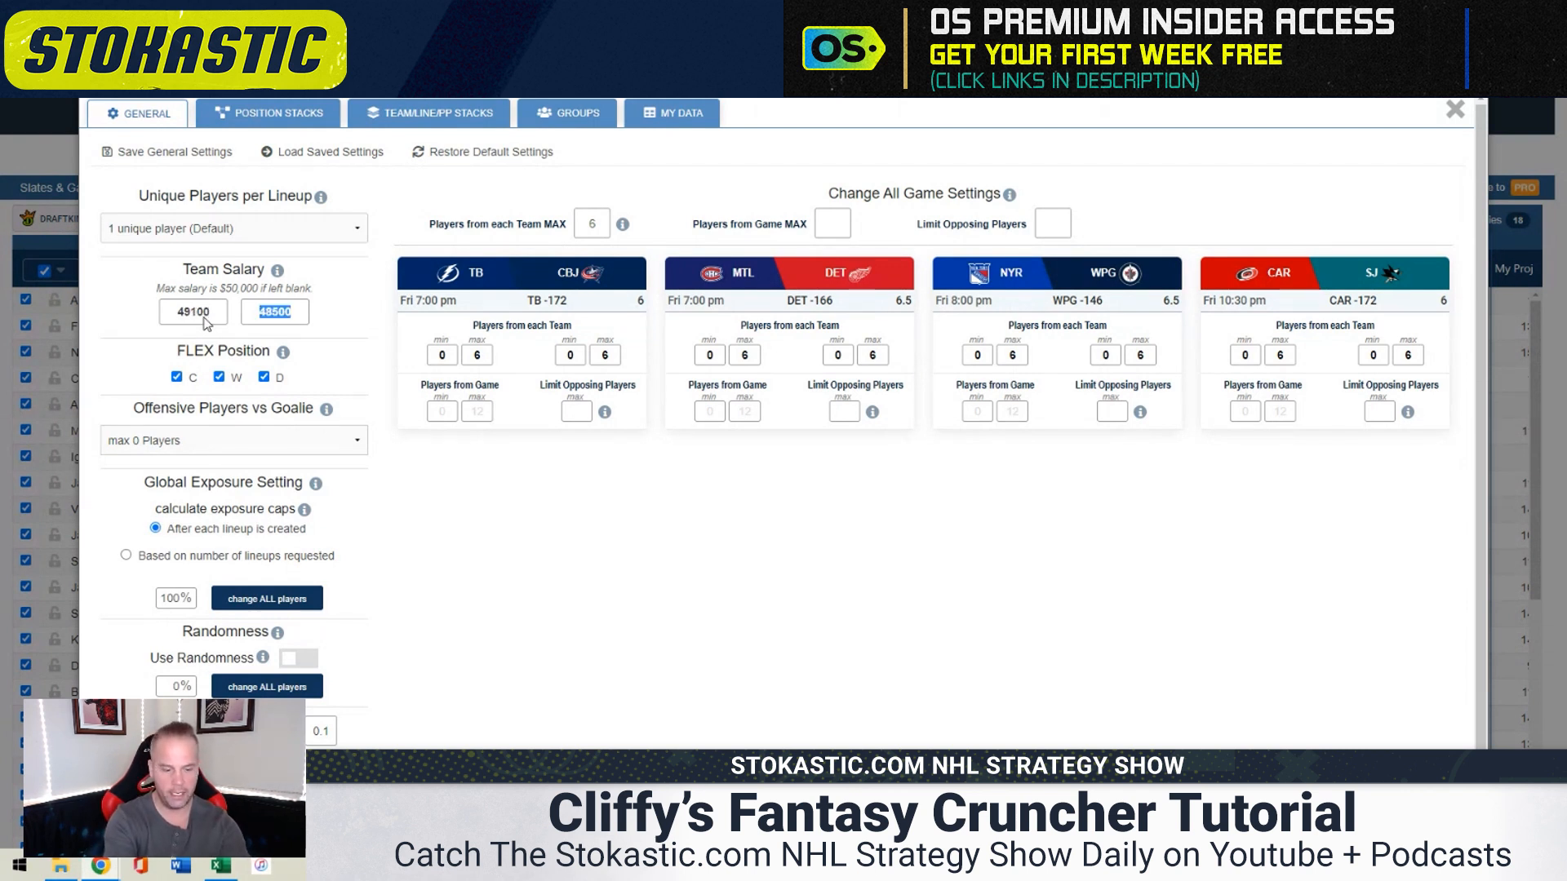
{"action": "type", "text": "50000"}
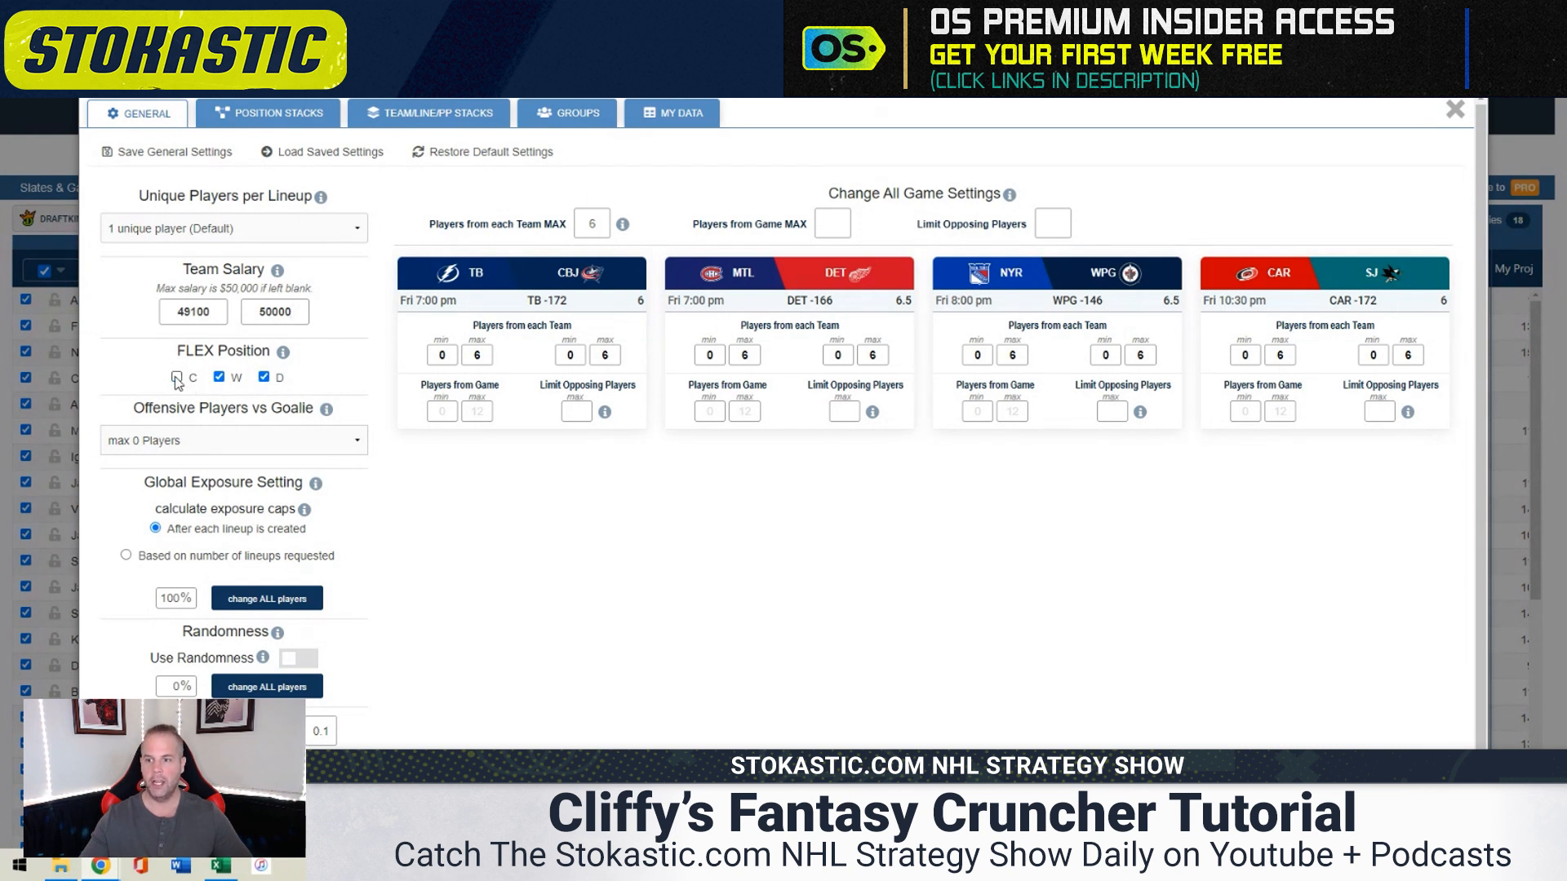
Exclude D from the FLEX position and set the maximum players from each team to 4 for all games
{"action": "left_click", "coordinate": [264, 382]}
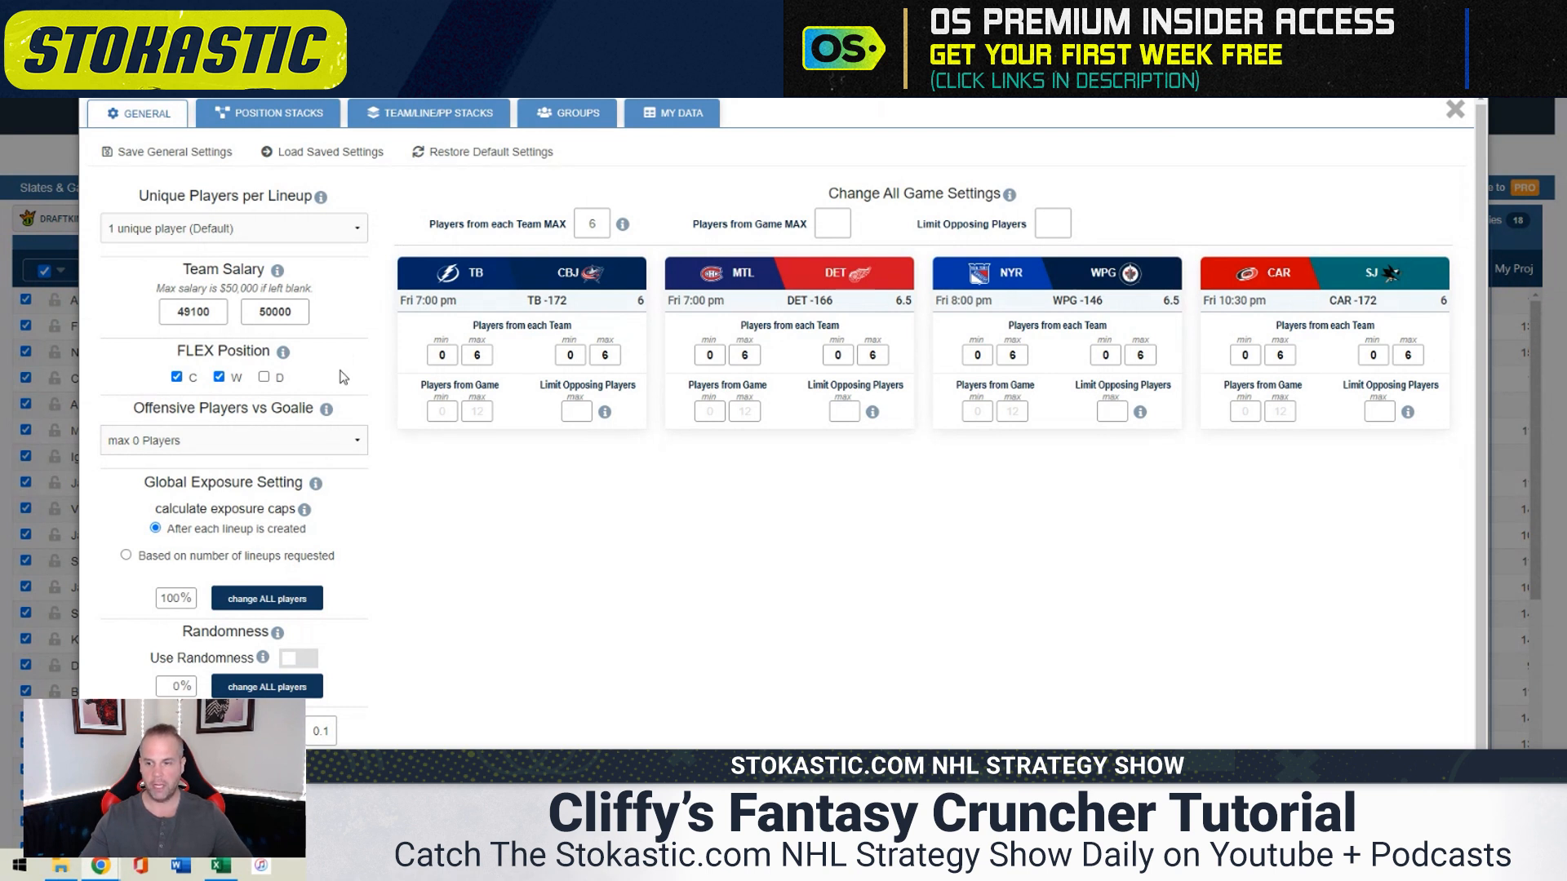
{"action": "double_click", "coordinate": [592, 222]}
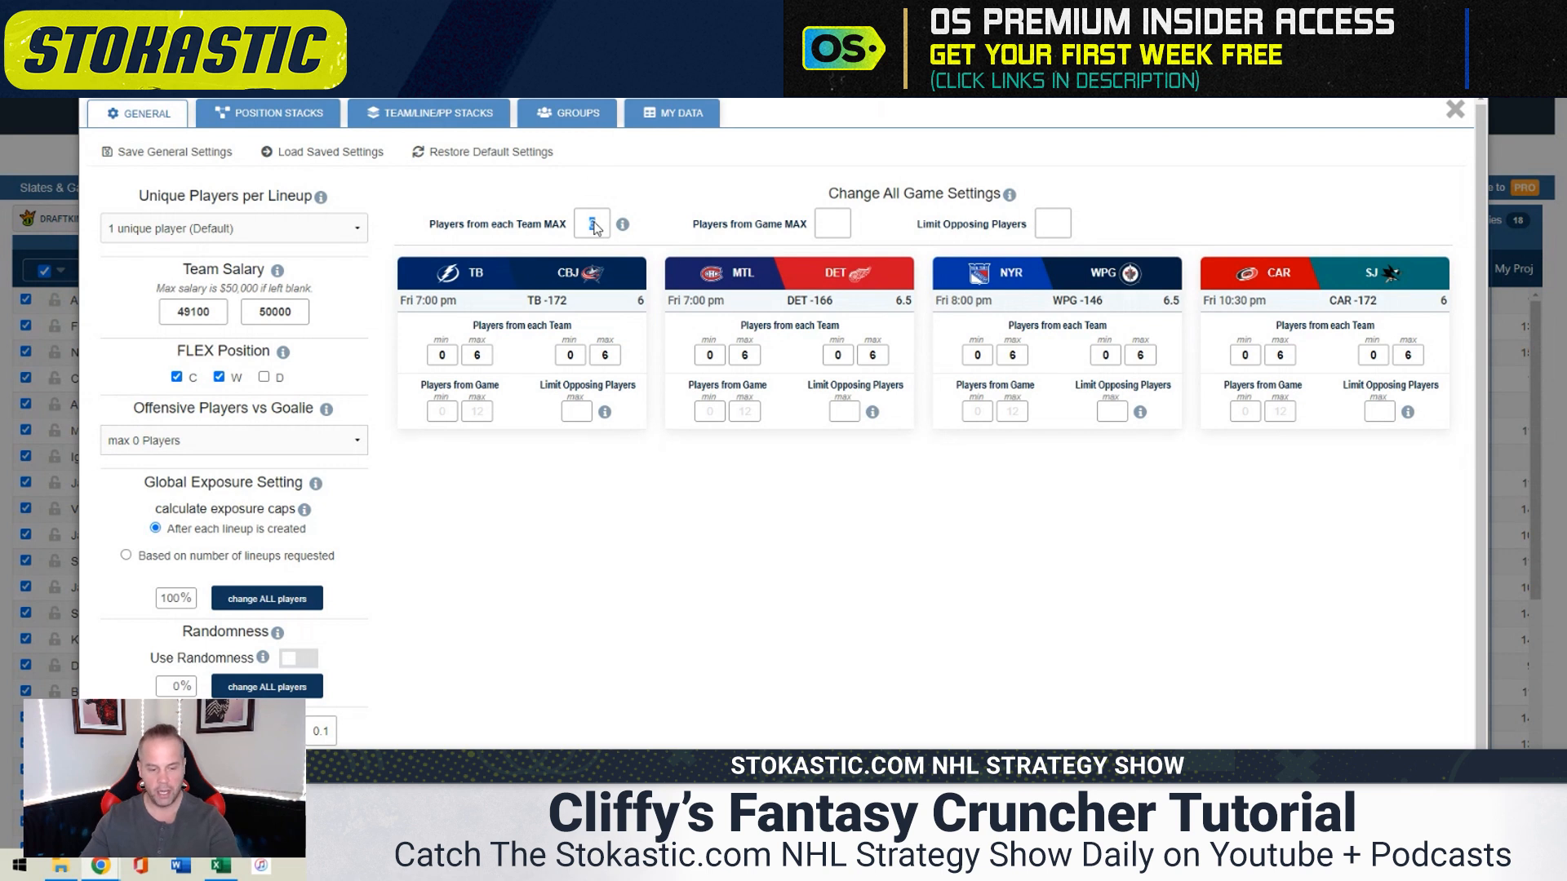
{"action": "type", "text": "4"}
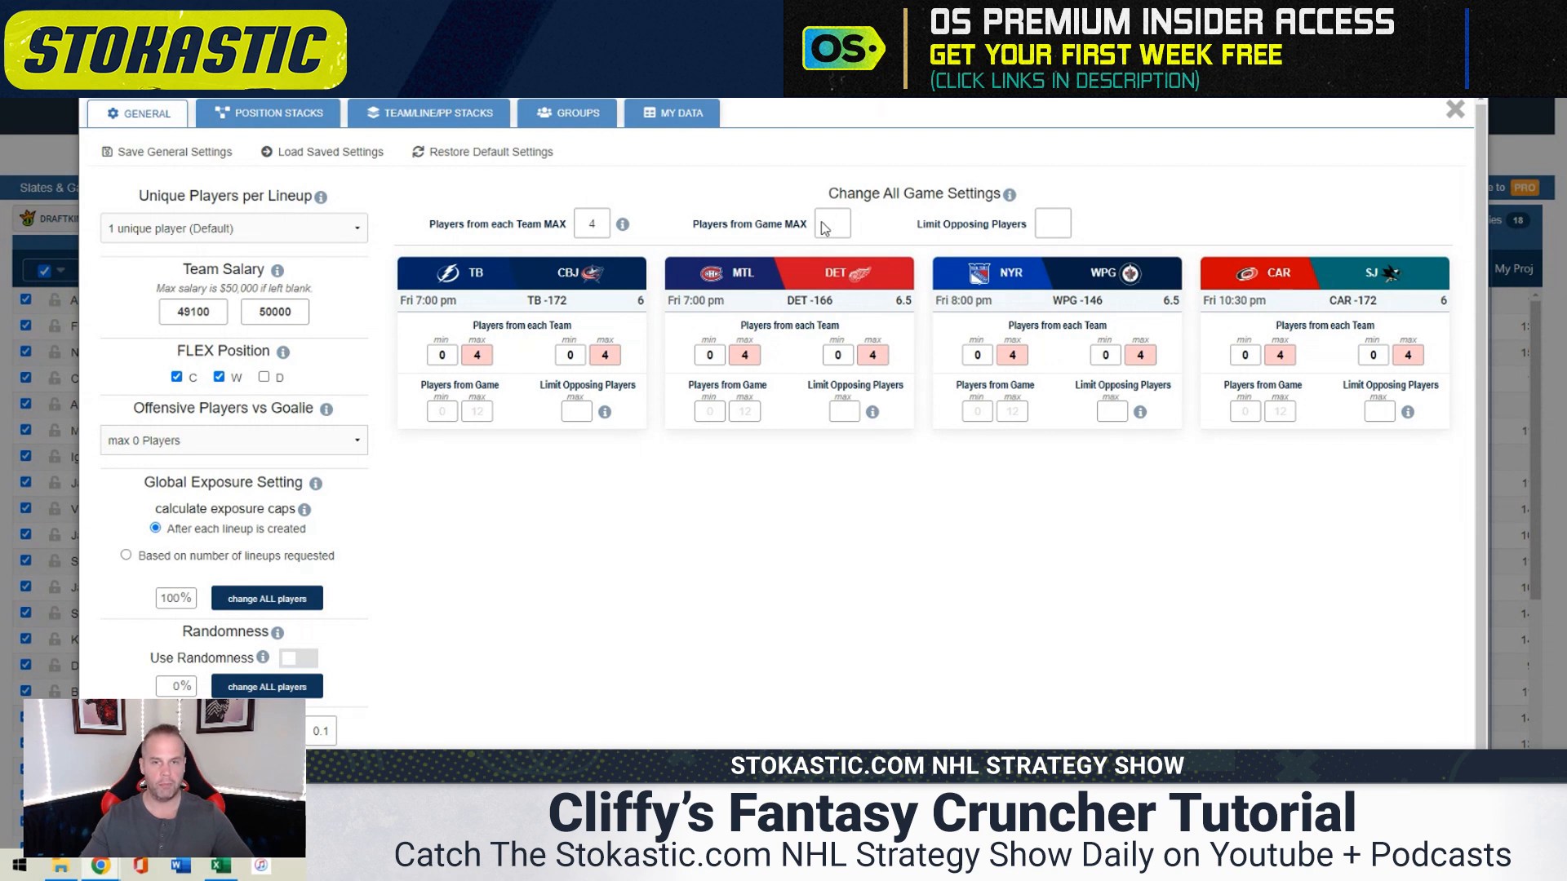
Try a players-from-game maximum of 3 for all games and clear it again
{"action": "type", "text": "3"}
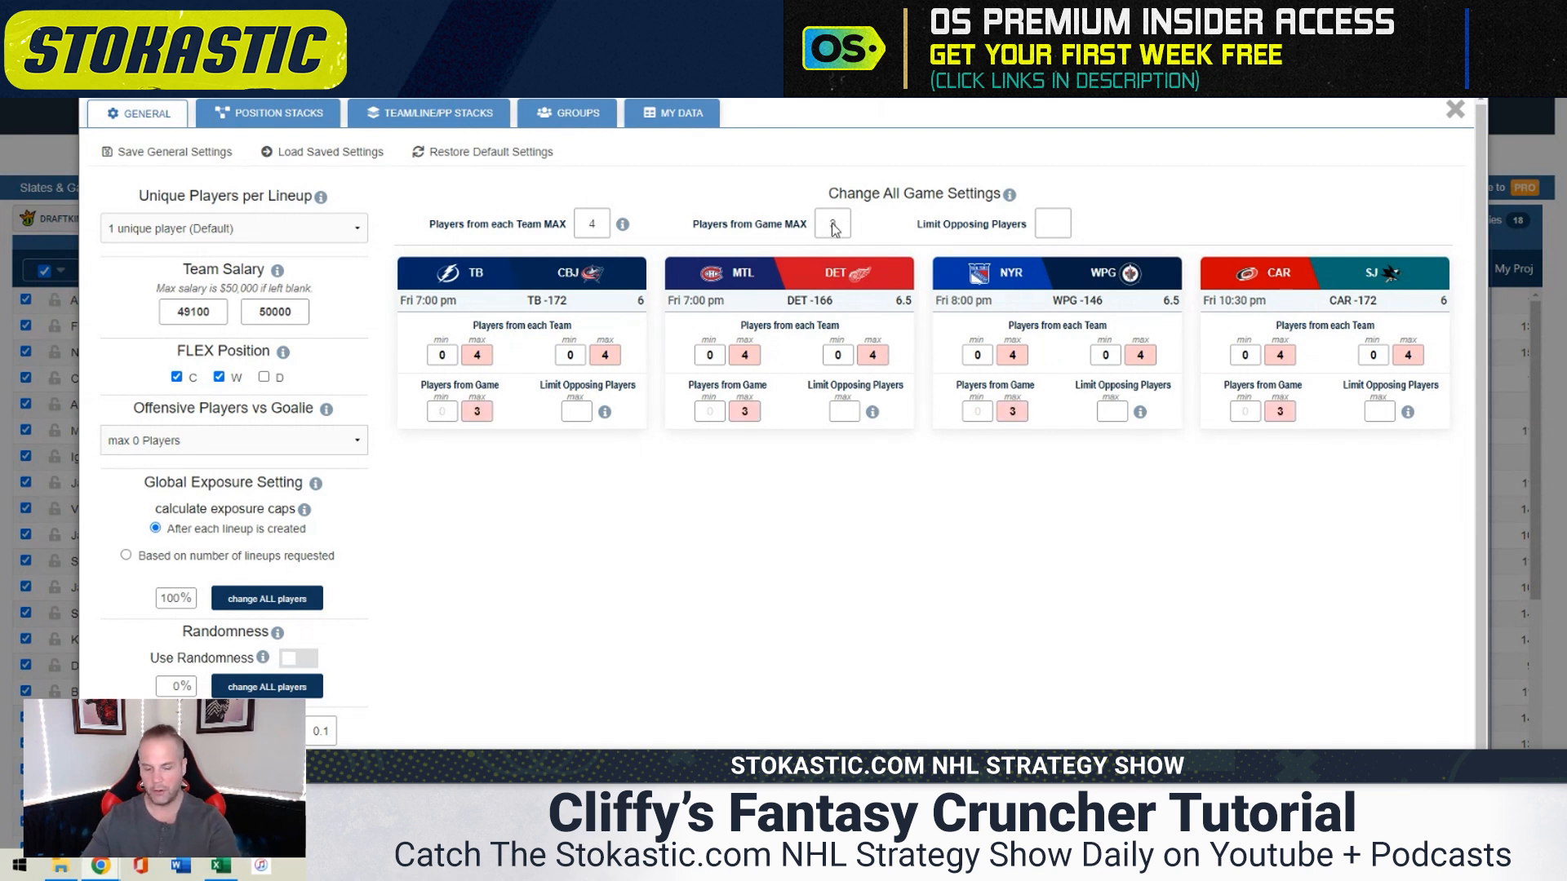
{"action": "key", "text": "BackSpace"}
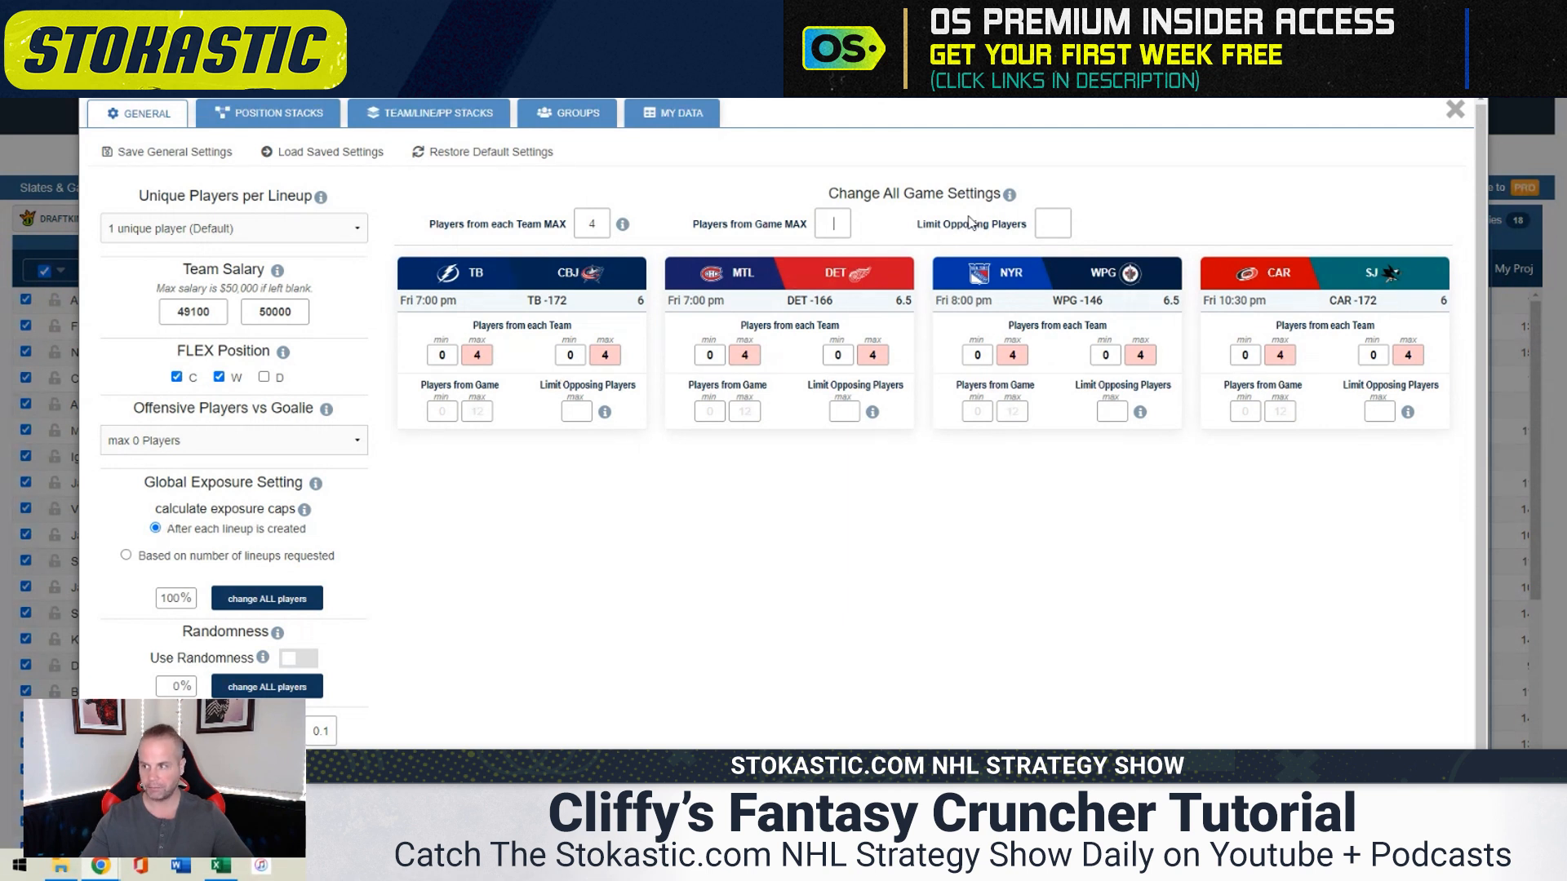
{"action": "left_click", "coordinate": [1054, 230]}
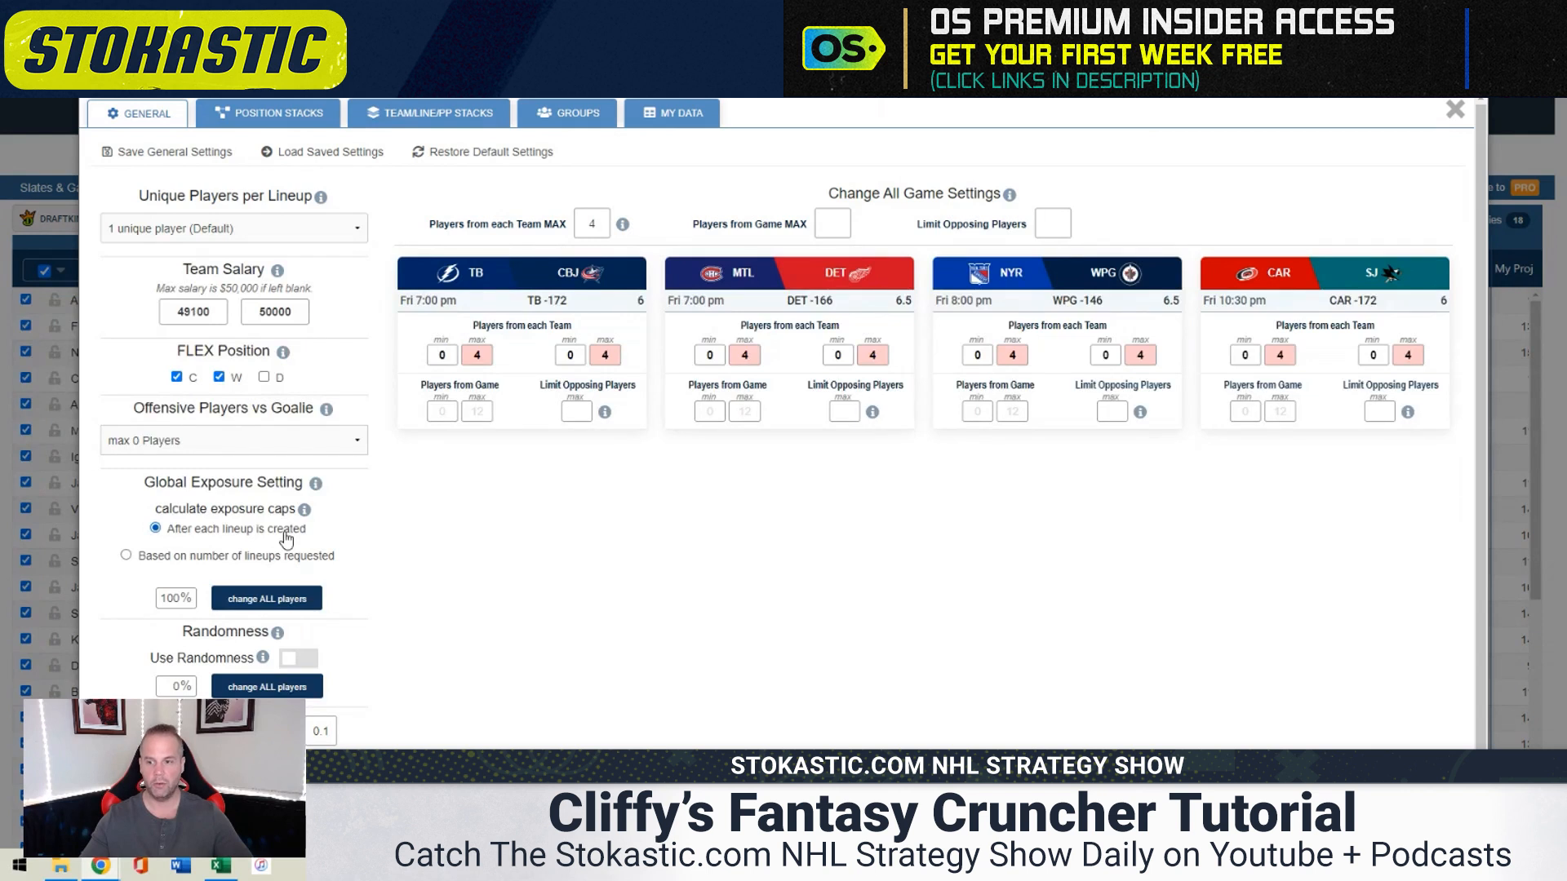
Base the exposure caps on the number of lineups requested and set the global exposure to 50%
{"action": "left_click", "coordinate": [275, 558]}
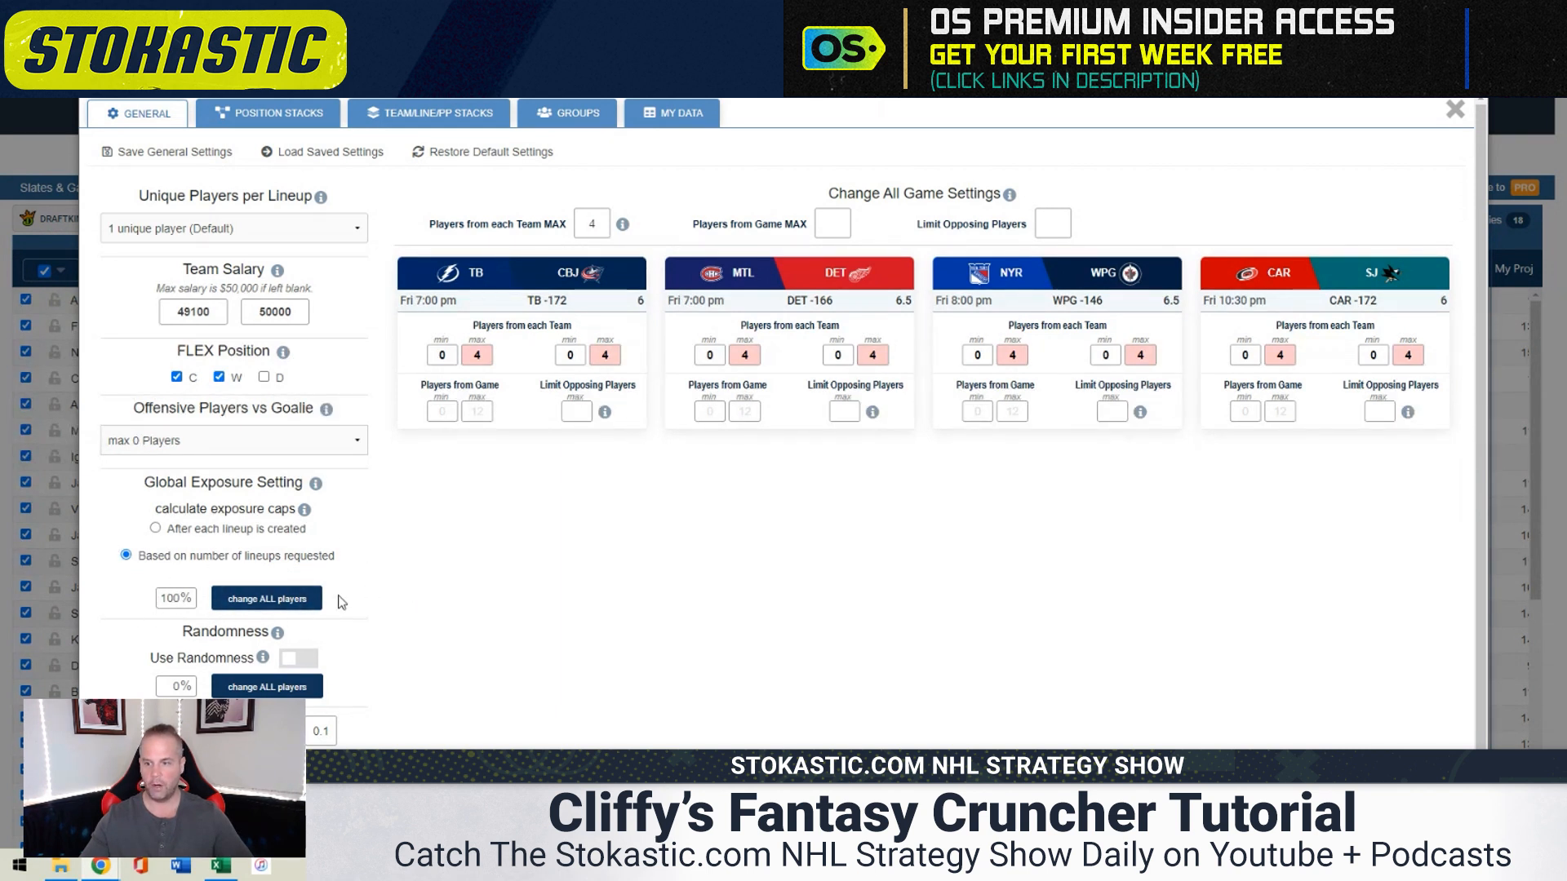
{"action": "double_click", "coordinate": [176, 599]}
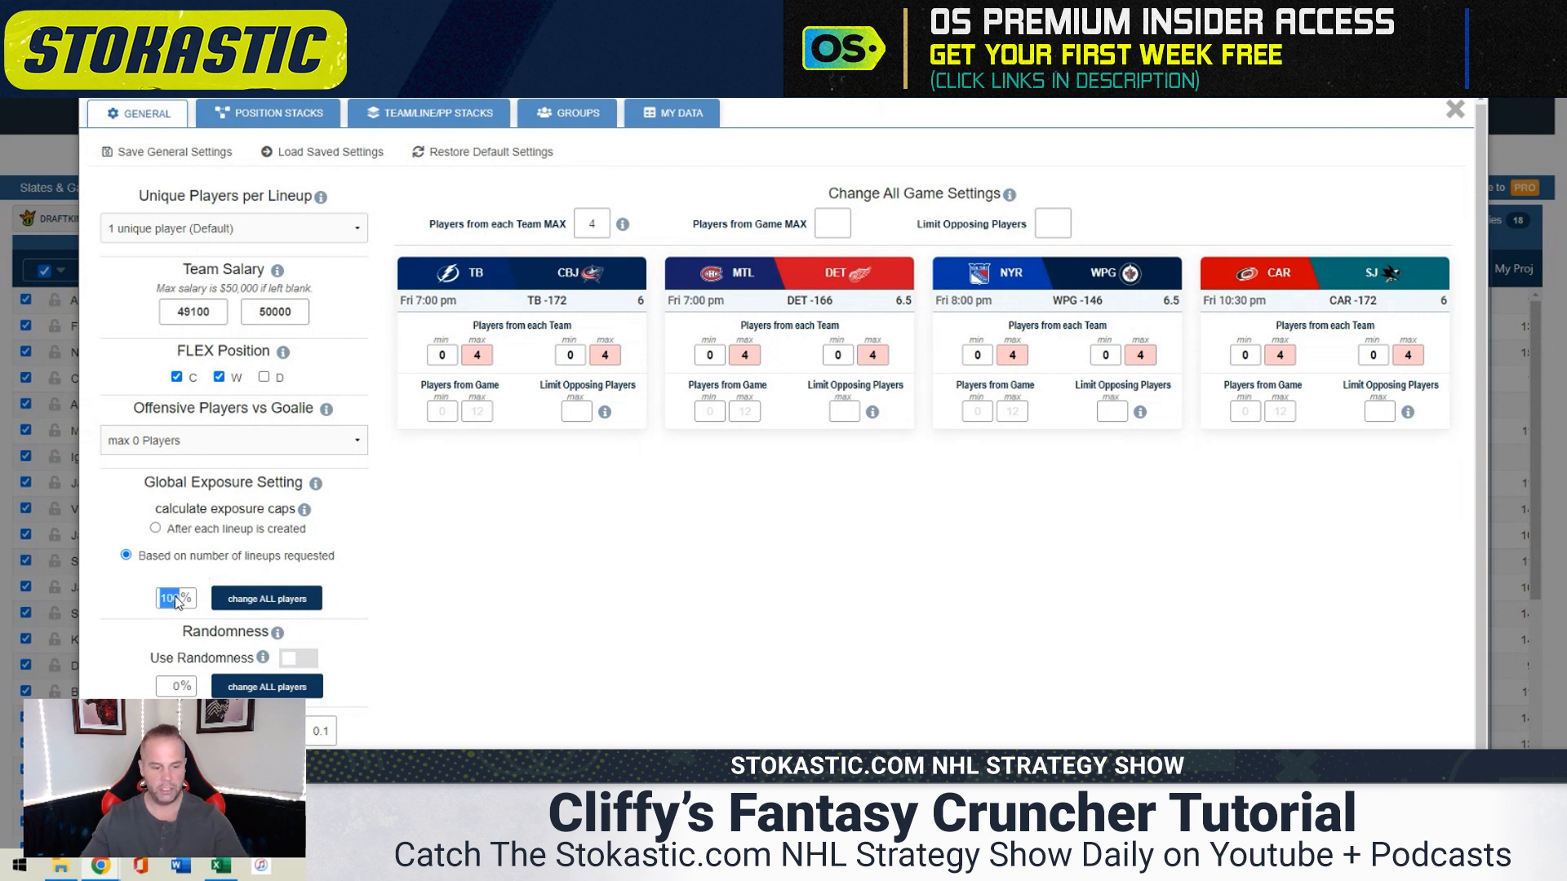
{"action": "type", "text": "50"}
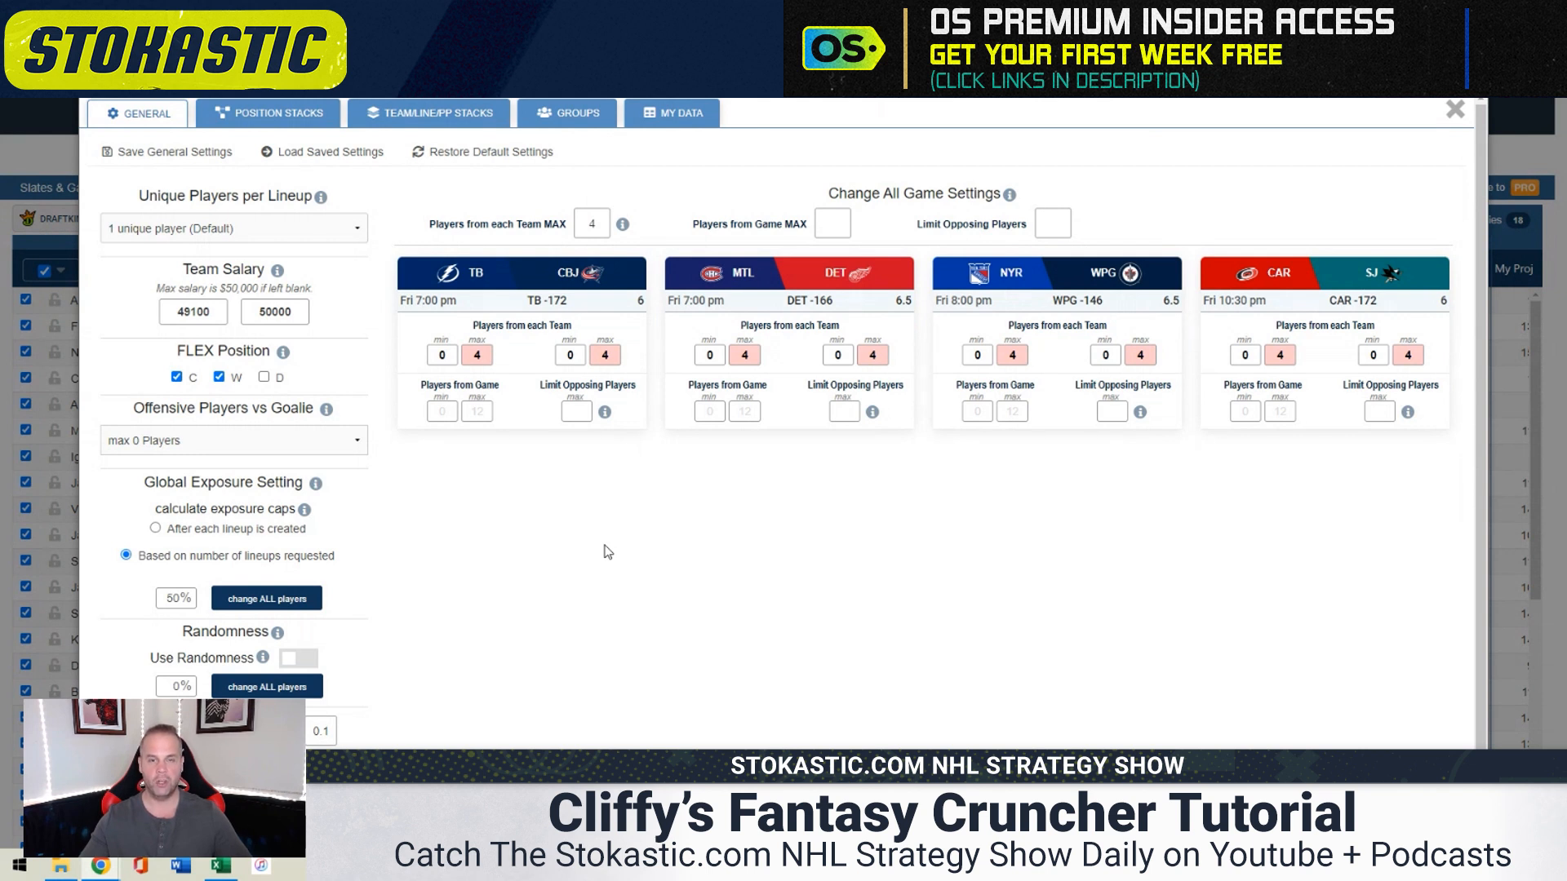
Try a global exposure of 90% and return it to 50%
{"action": "double_click", "coordinate": [178, 599]}
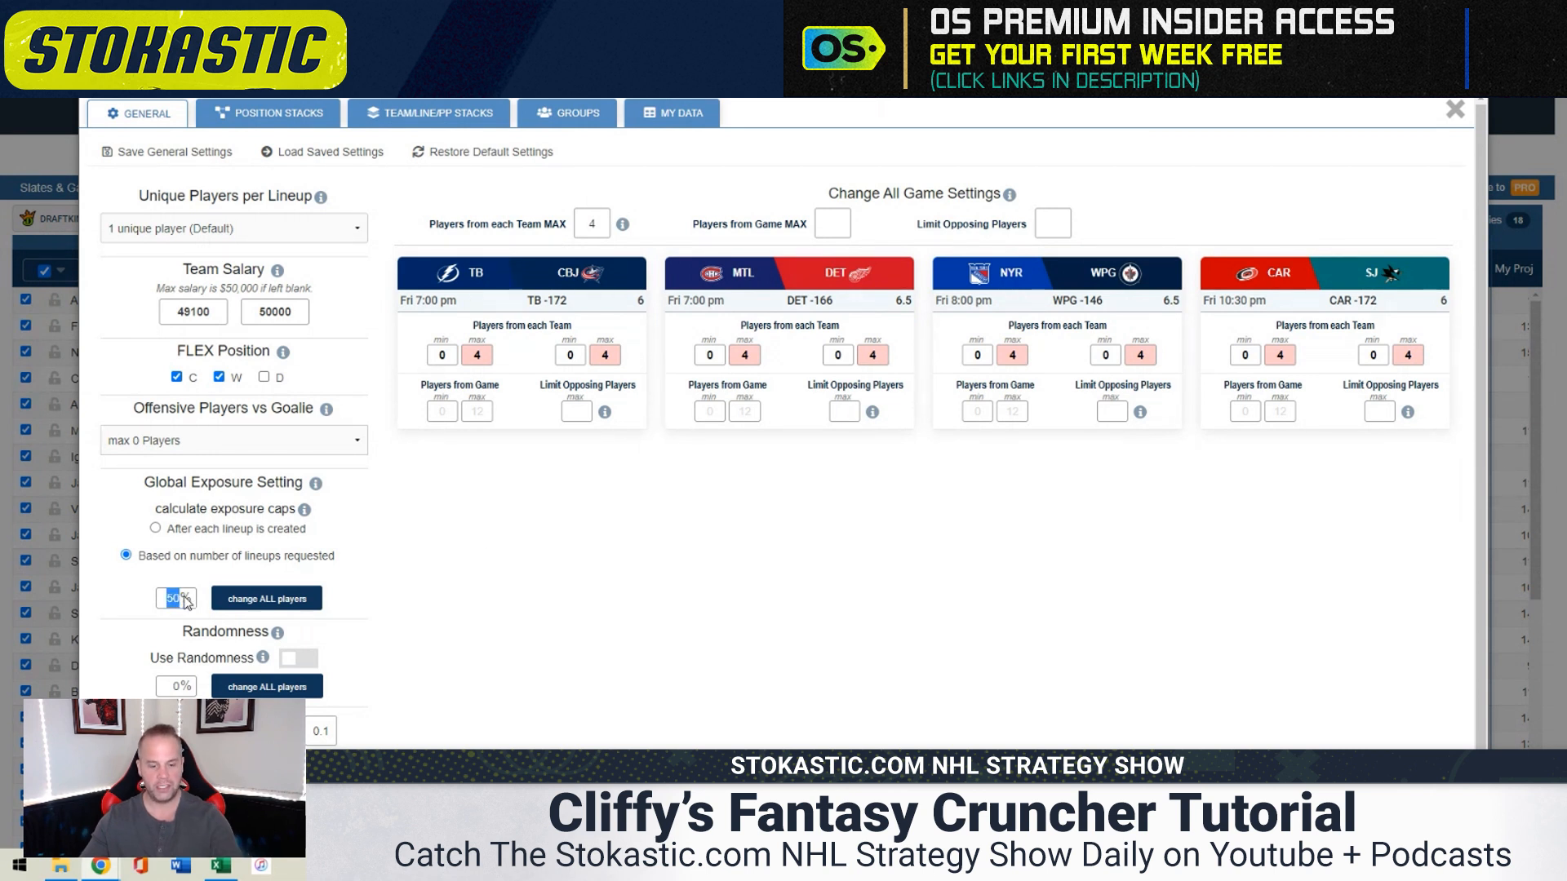
{"action": "type", "text": "90"}
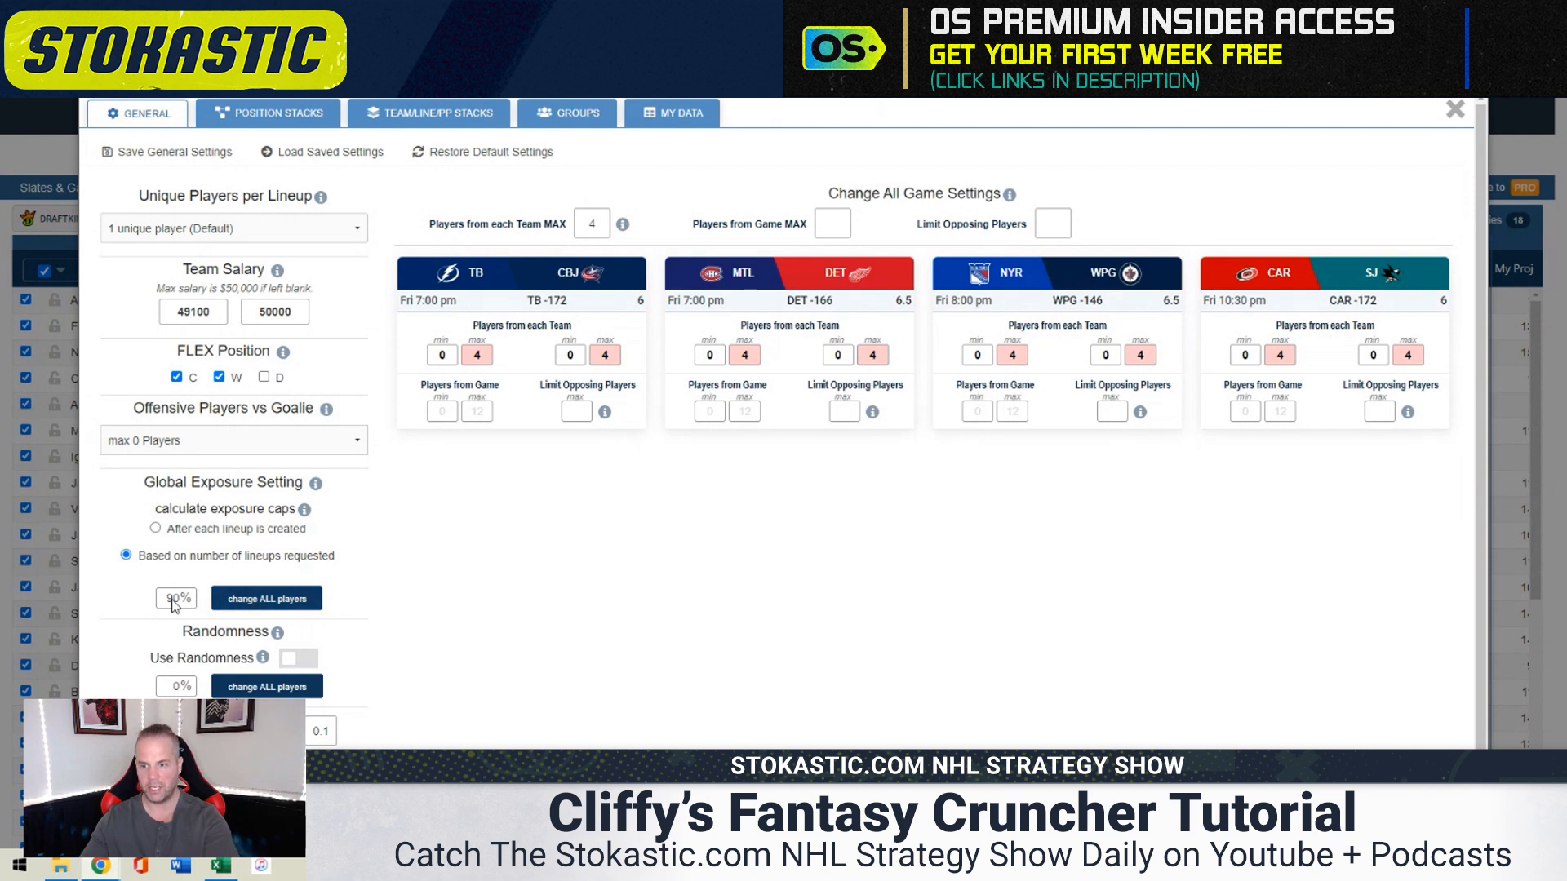
{"action": "double_click", "coordinate": [181, 600]}
{"action": "type", "text": "50"}
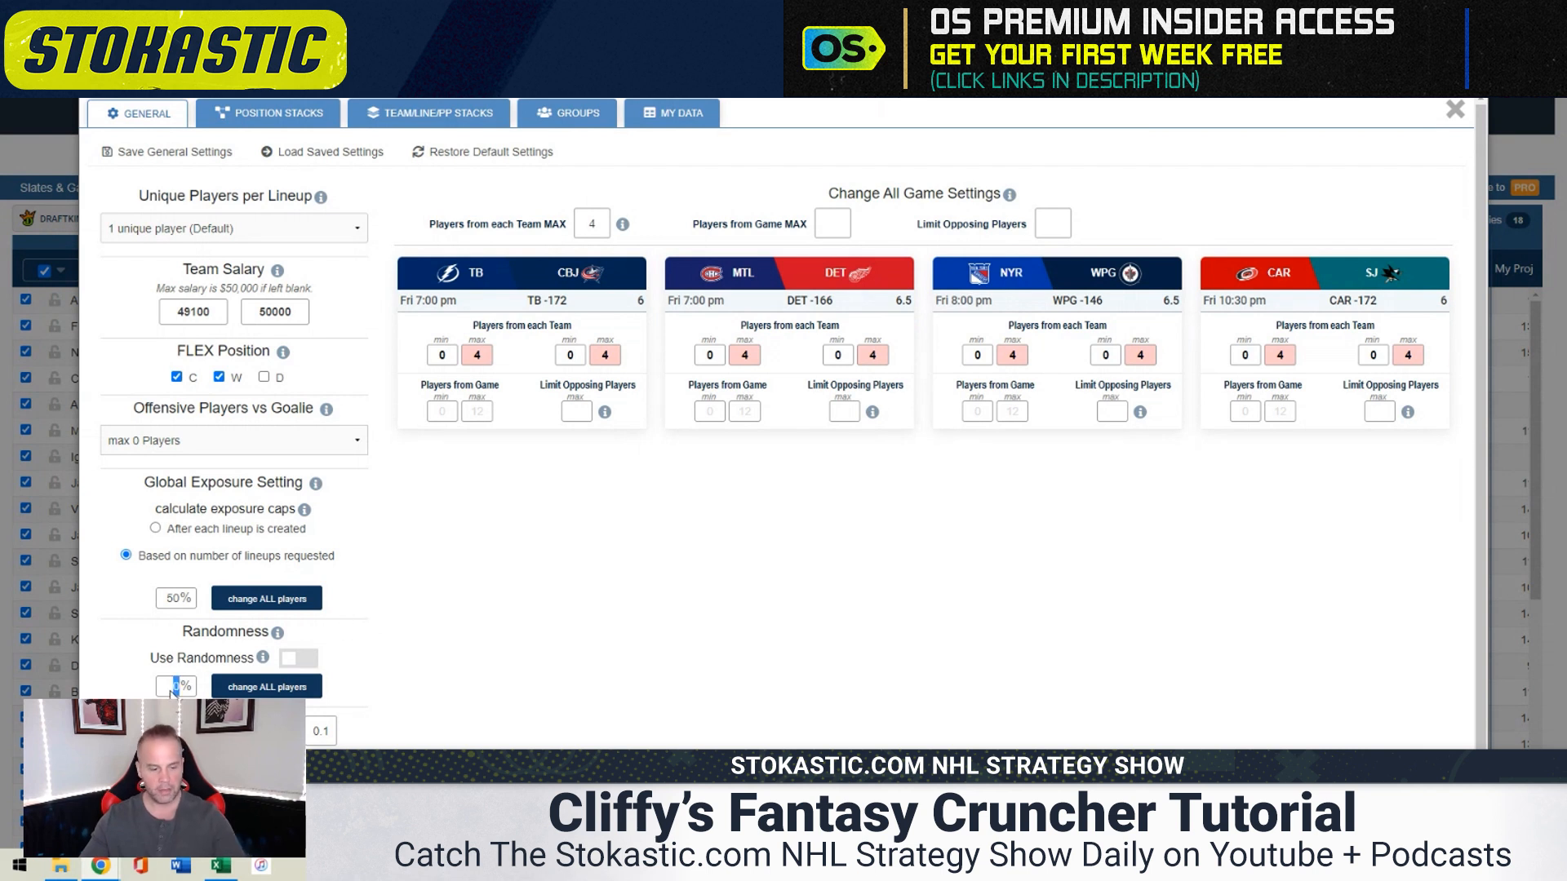
Enable randomness at 20%, raise the value to 30%, and close the advanced options
{"action": "type", "text": "0"}
{"action": "left_click", "coordinate": [298, 657]}
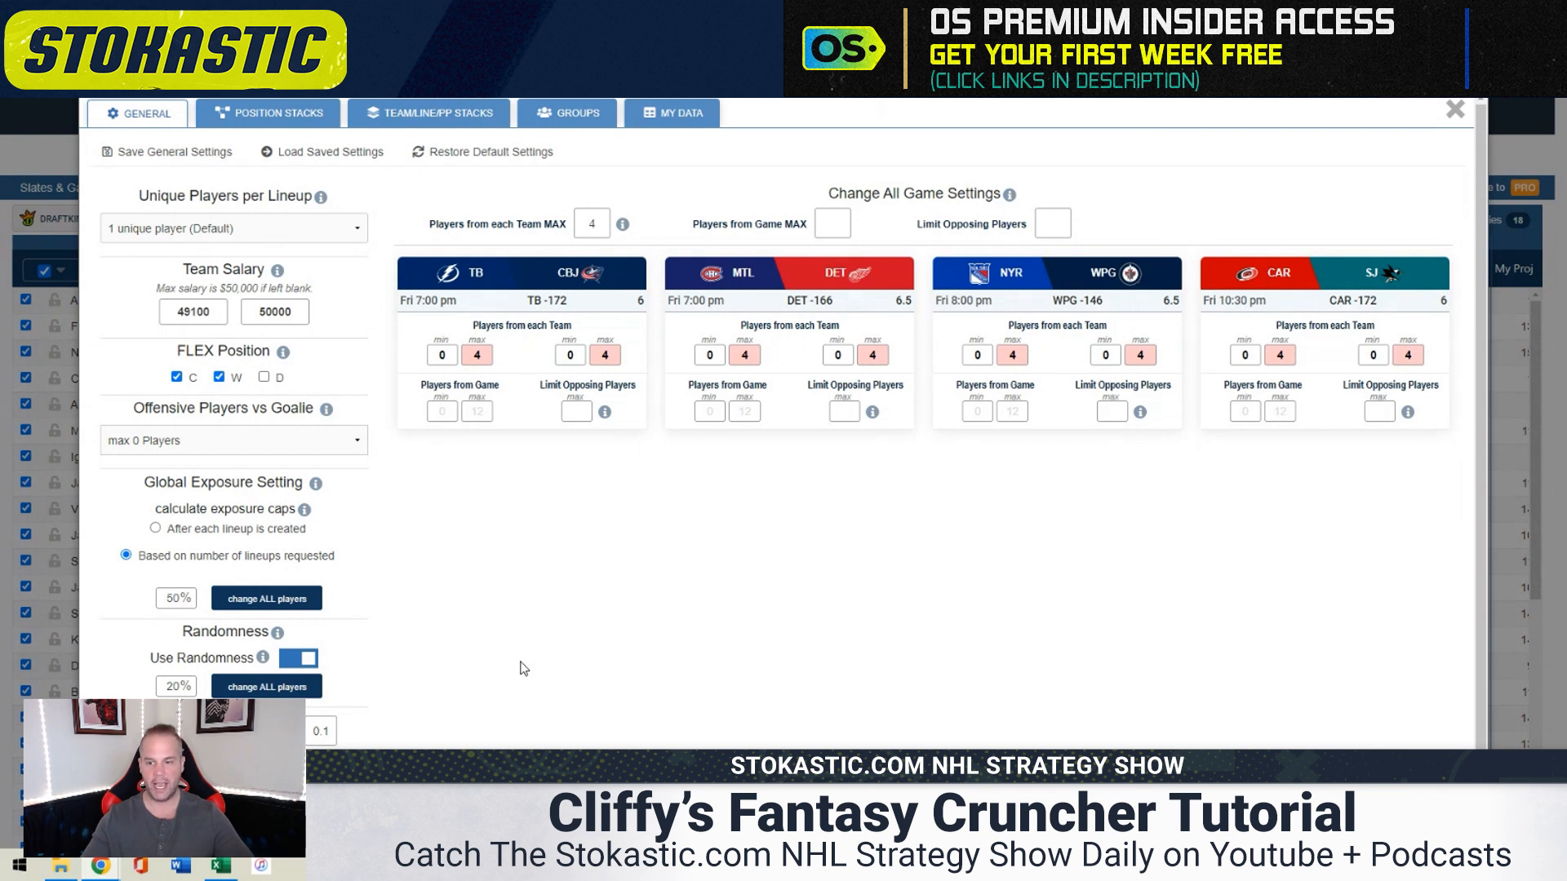
{"action": "double_click", "coordinate": [172, 686]}
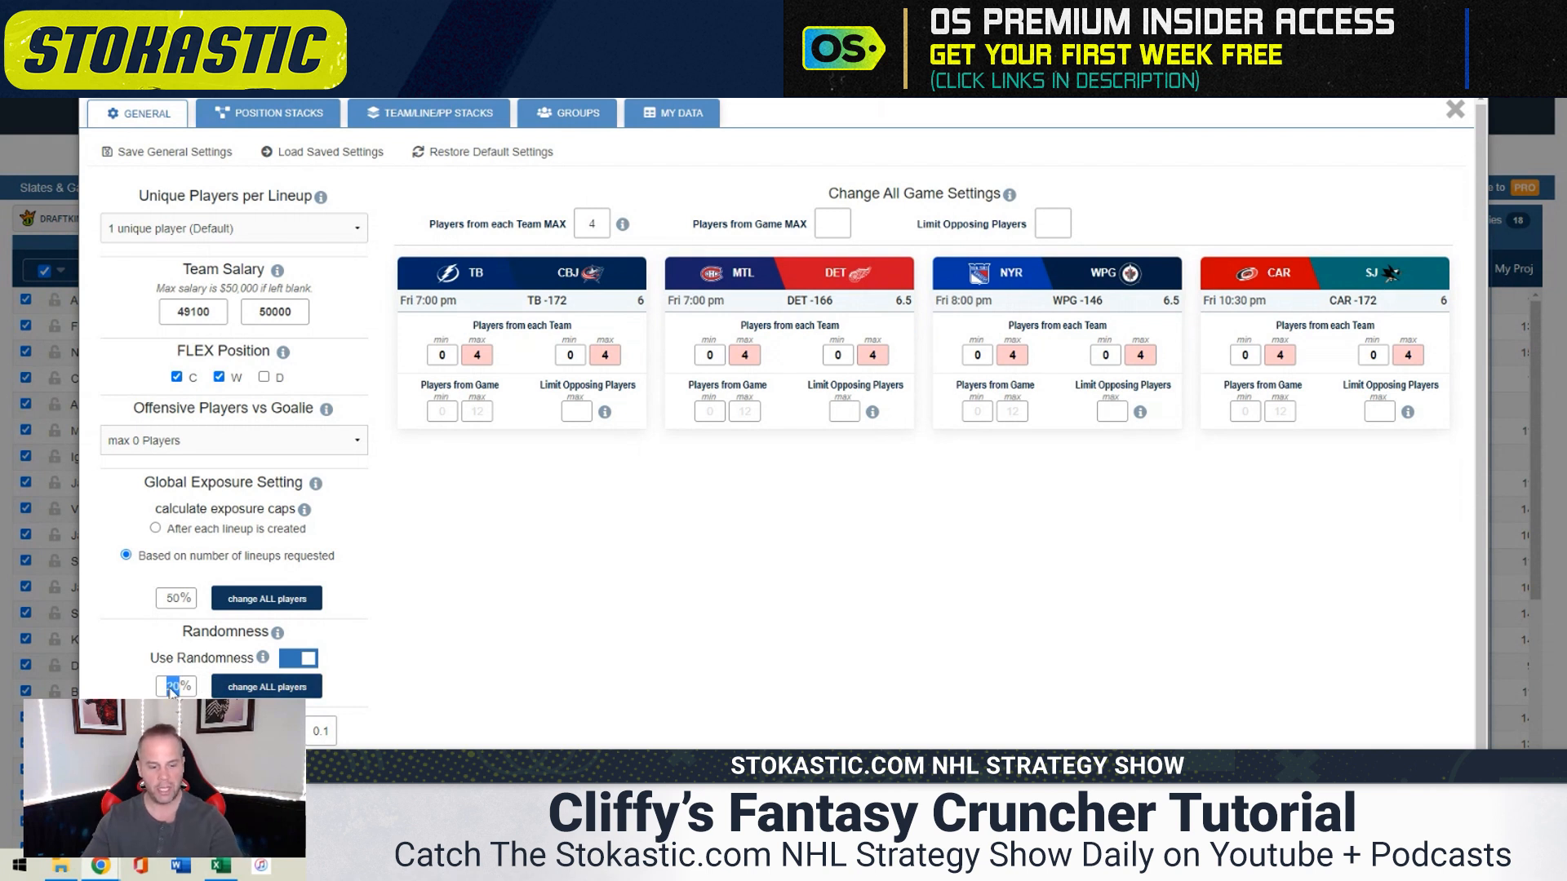
{"action": "type", "text": "30"}
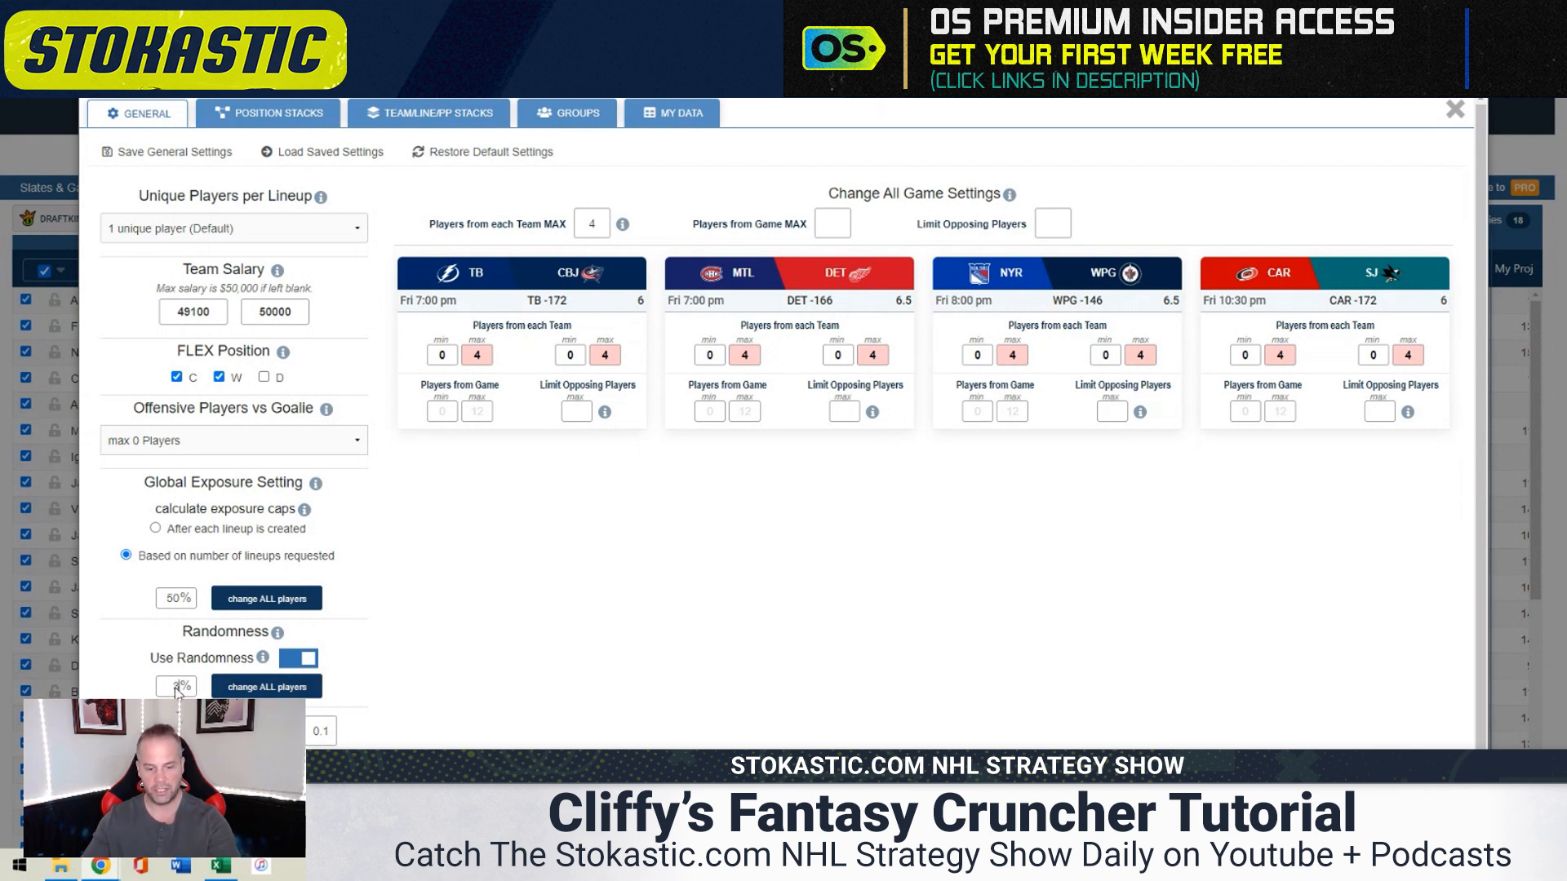
{"action": "scroll", "coordinate": [429, 686], "scroll_direction": "down", "scroll_amount": 1}
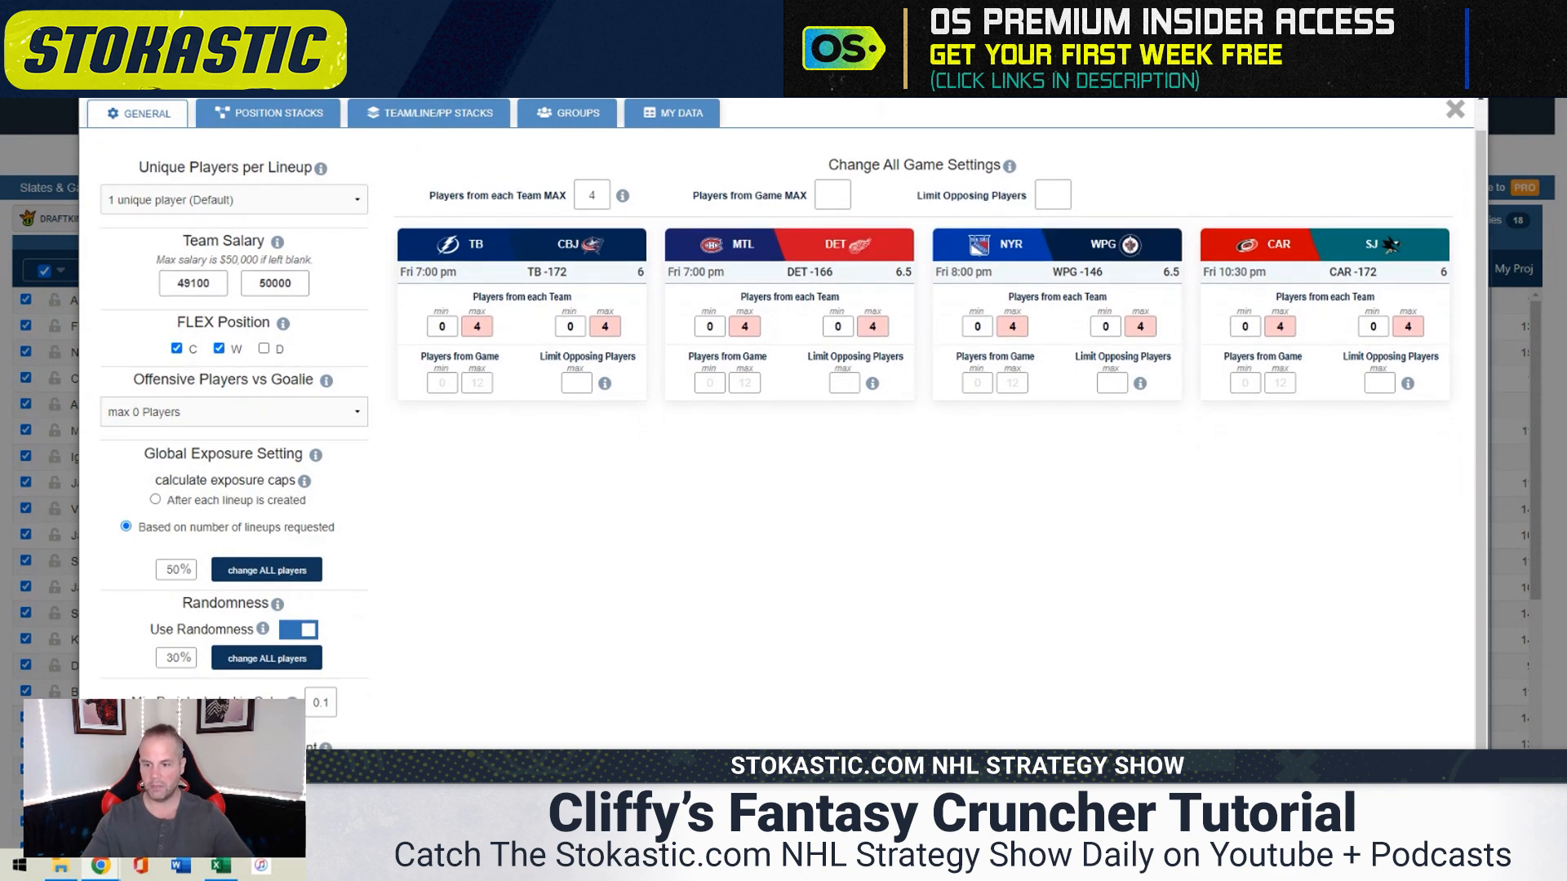
{"action": "left_click", "coordinate": [1456, 110]}
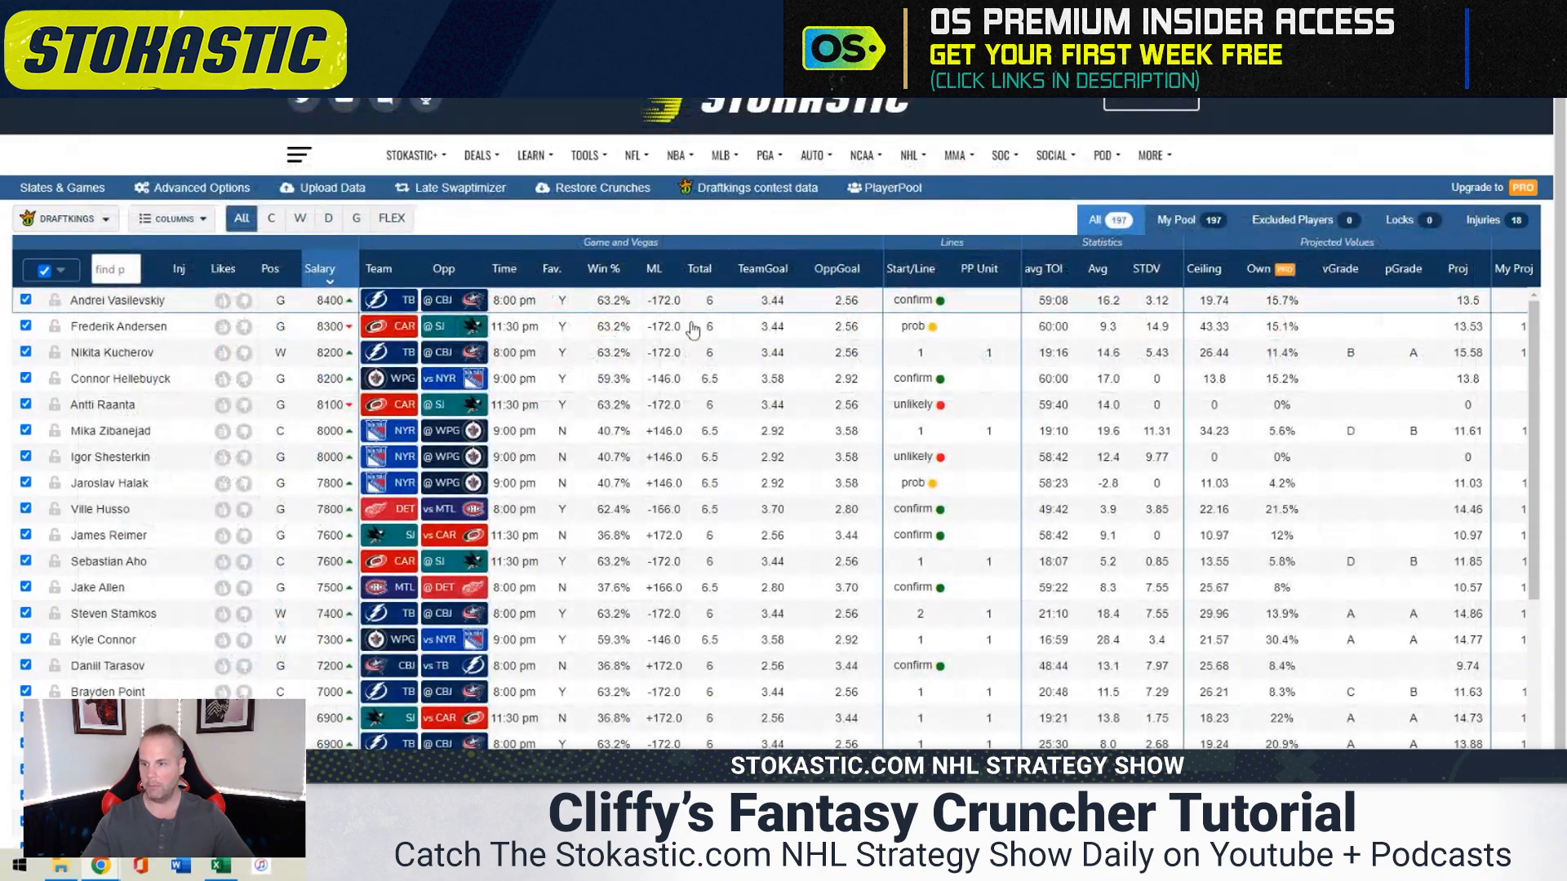
Review the general settings in the advanced options, including the exposure and randomness values
{"action": "left_click", "coordinate": [199, 189]}
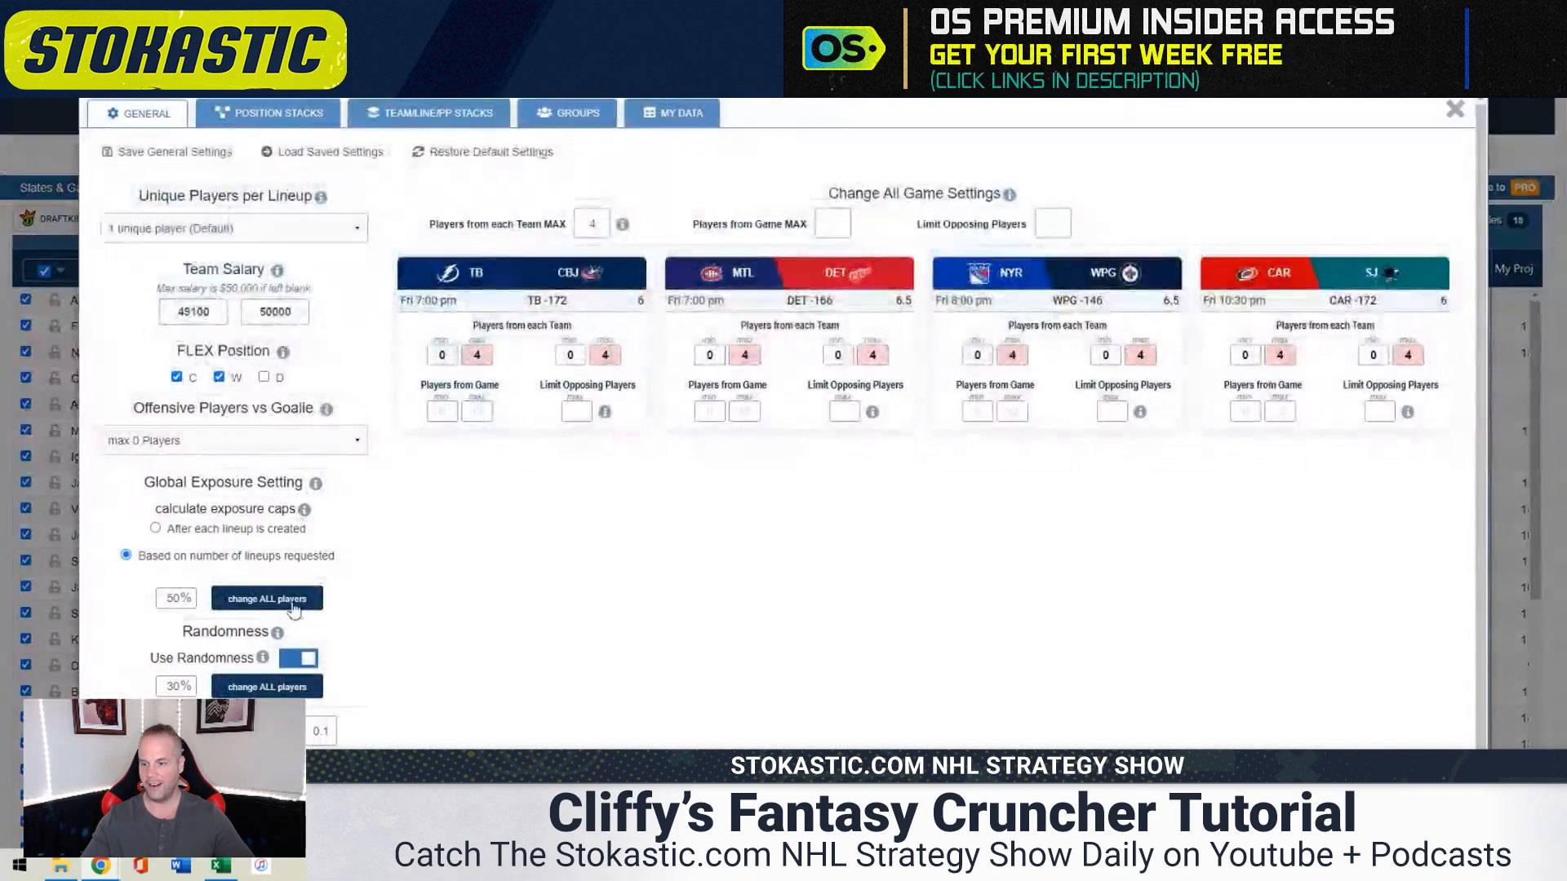
{"action": "scroll", "coordinate": [429, 661], "scroll_direction": "down", "scroll_amount": 1}
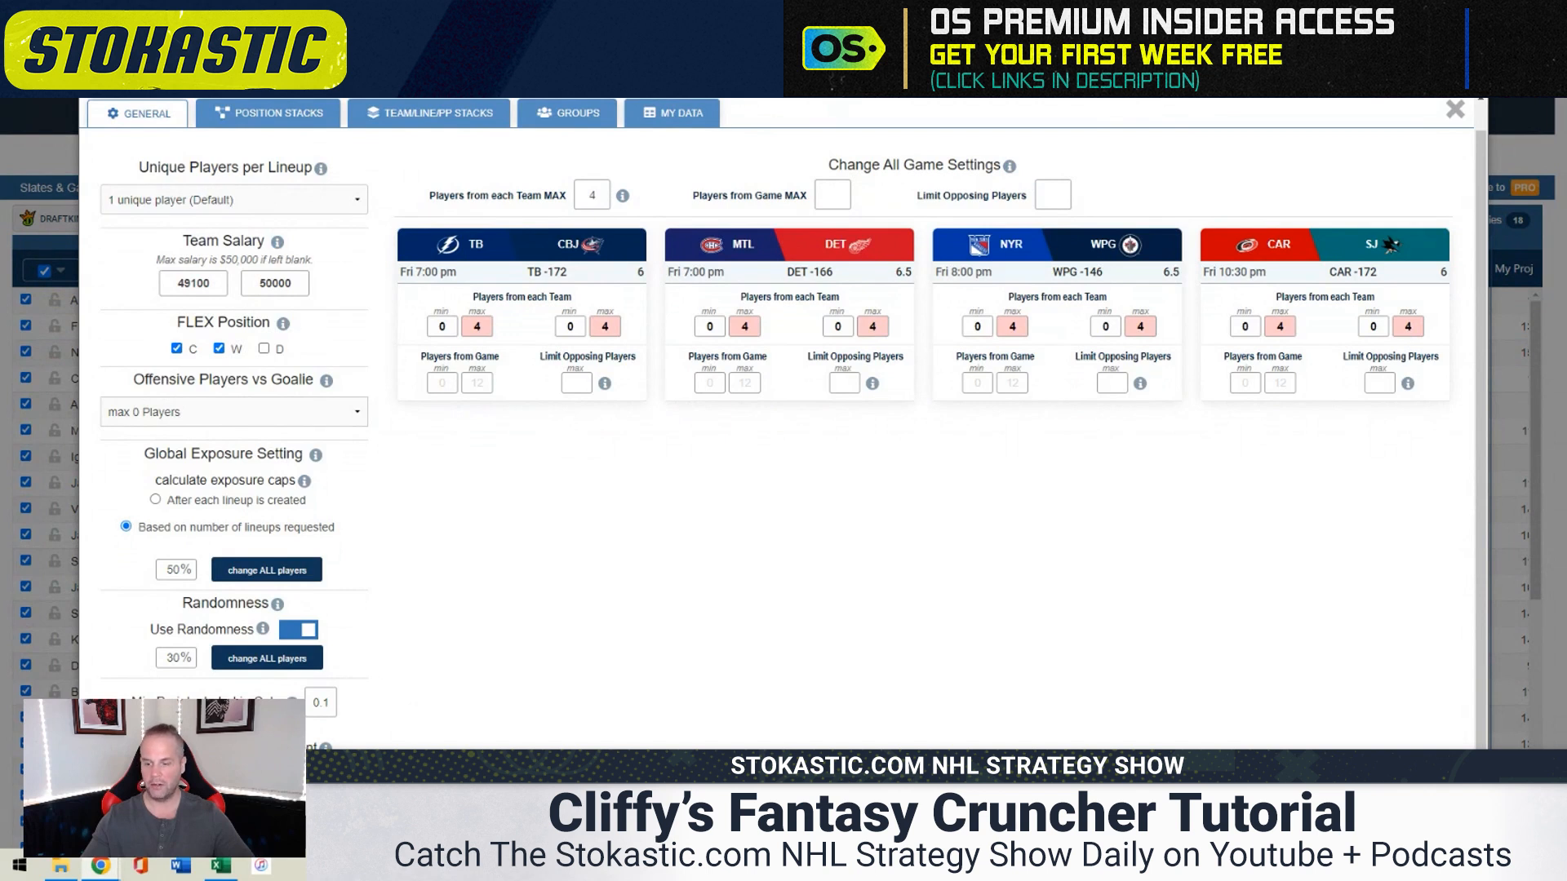
{"action": "left_click", "coordinate": [1454, 111]}
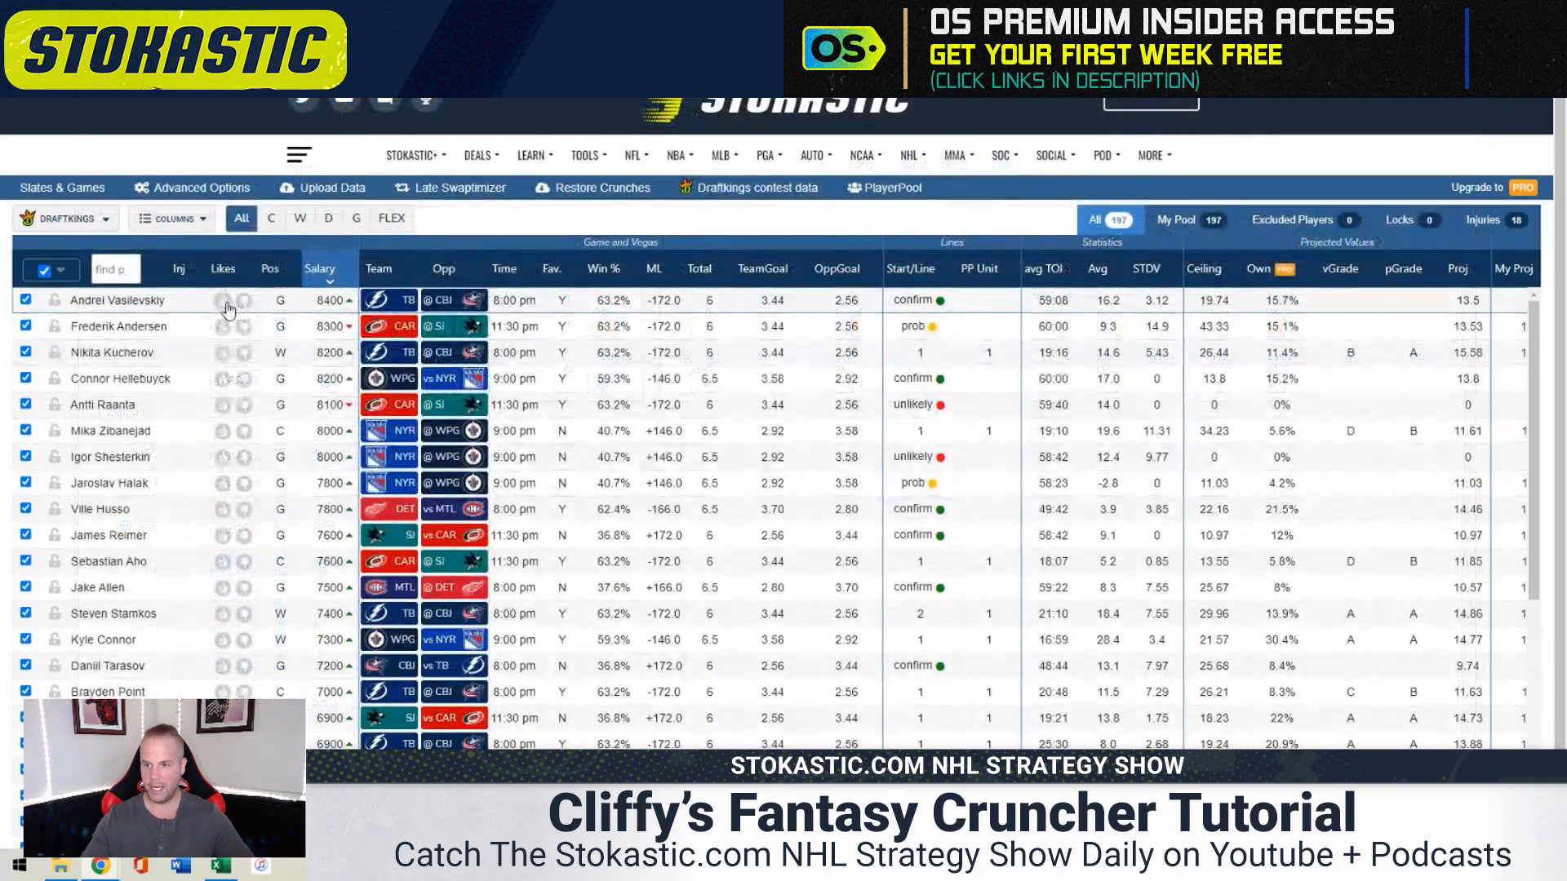
Try the like and dislike ratings on Andrei Vasilevskiy and clear both
{"action": "left_click", "coordinate": [221, 302]}
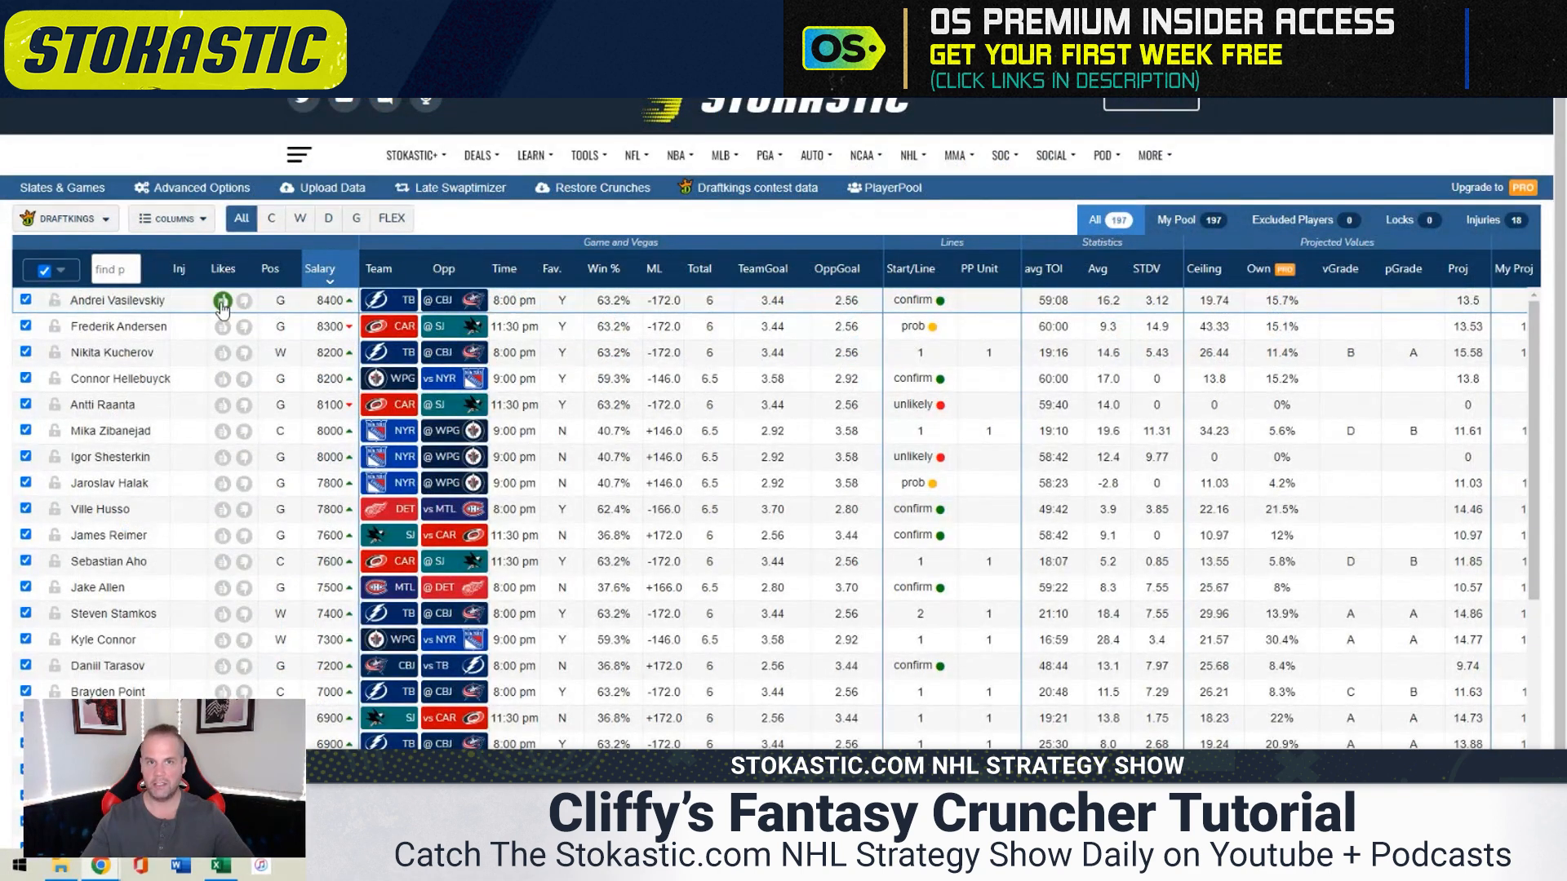
{"action": "left_click", "coordinate": [222, 304]}
{"action": "left_click", "coordinate": [244, 302]}
{"action": "left_click", "coordinate": [245, 303]}
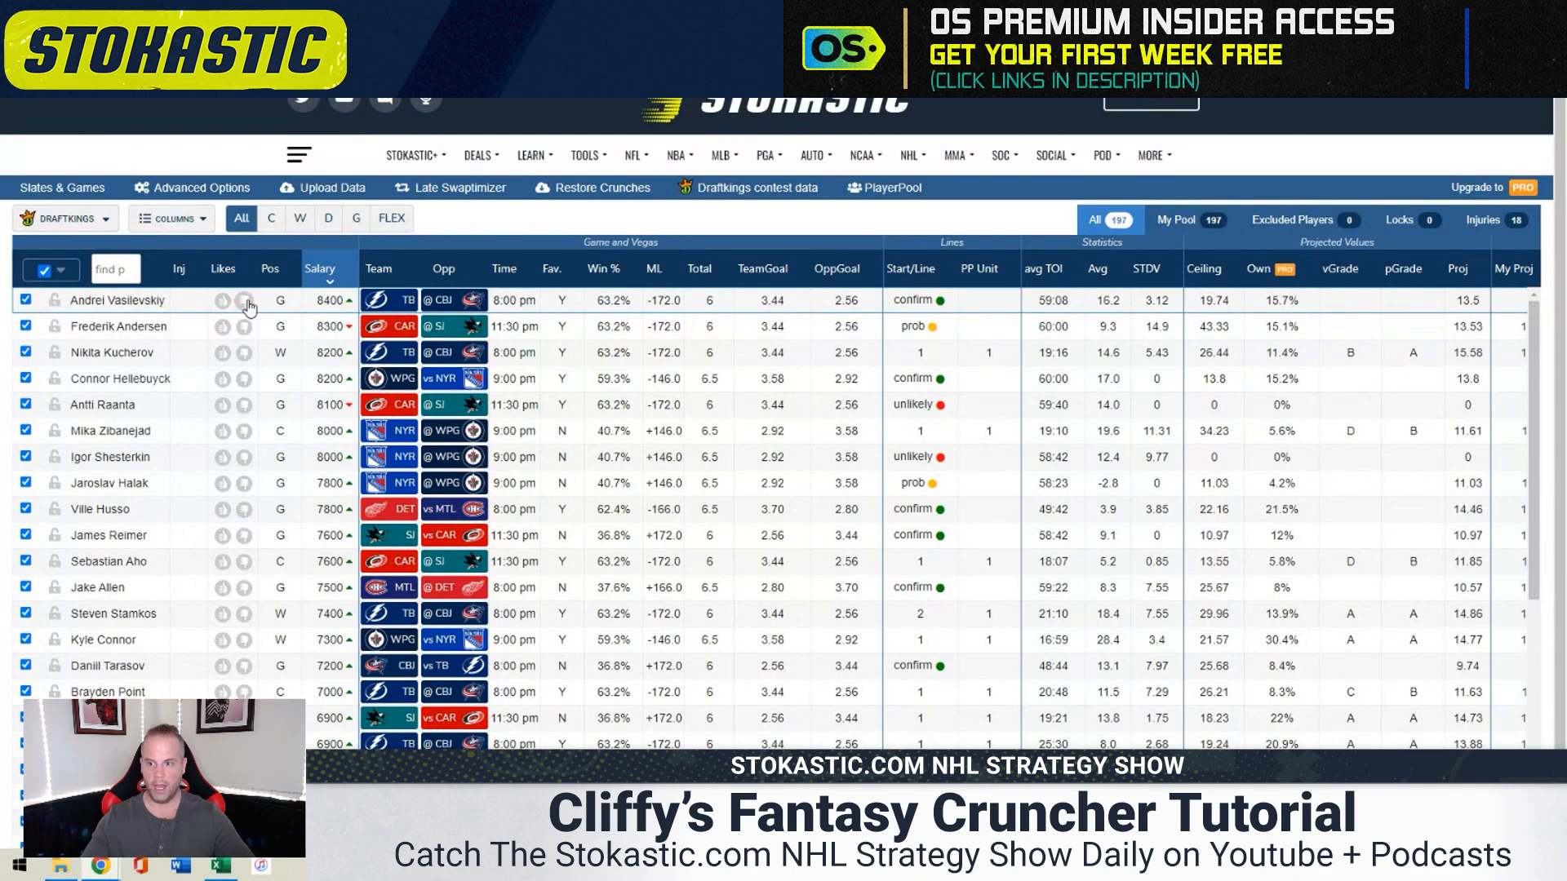
In the advanced options, add a positional stacking rule pairing all C's with at least 1 W from the same team
{"action": "left_click", "coordinate": [181, 191]}
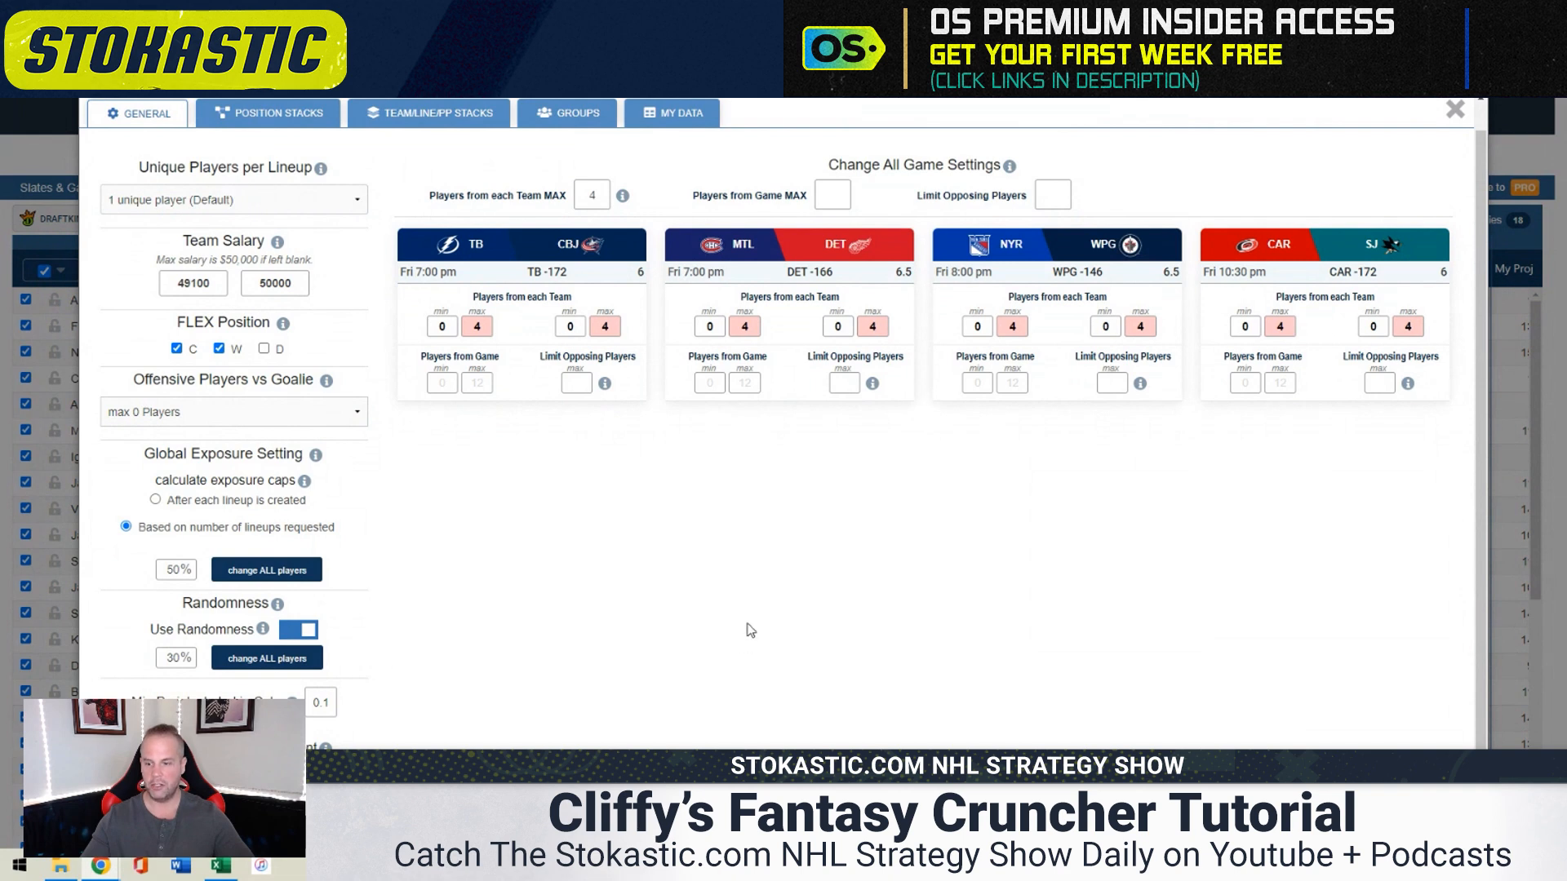
{"action": "left_click", "coordinate": [279, 116]}
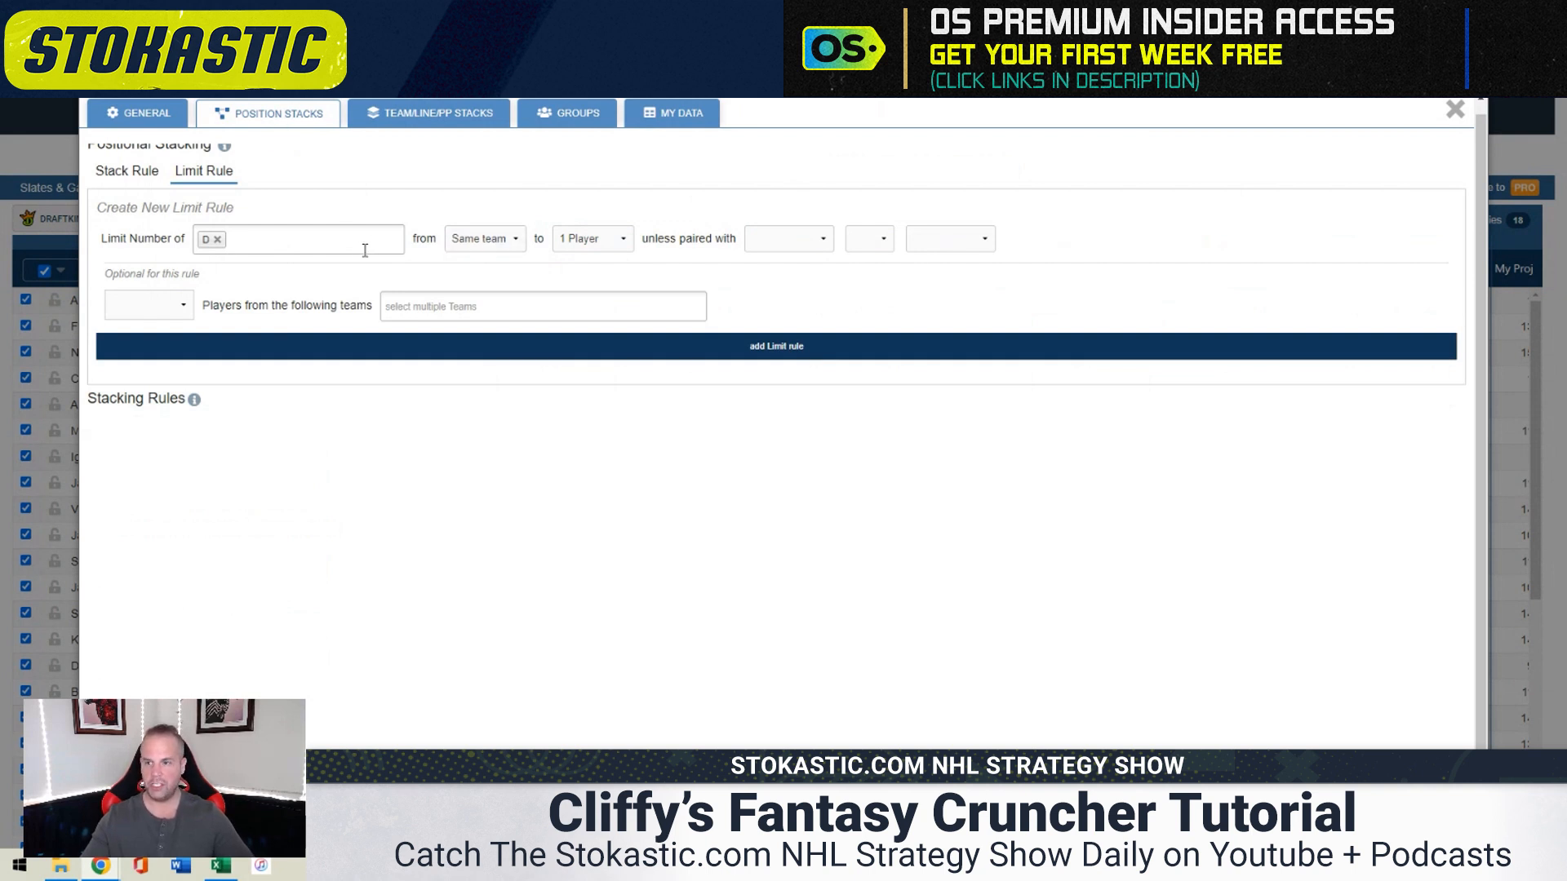
{"action": "left_click", "coordinate": [217, 240]}
{"action": "left_click", "coordinate": [129, 173]}
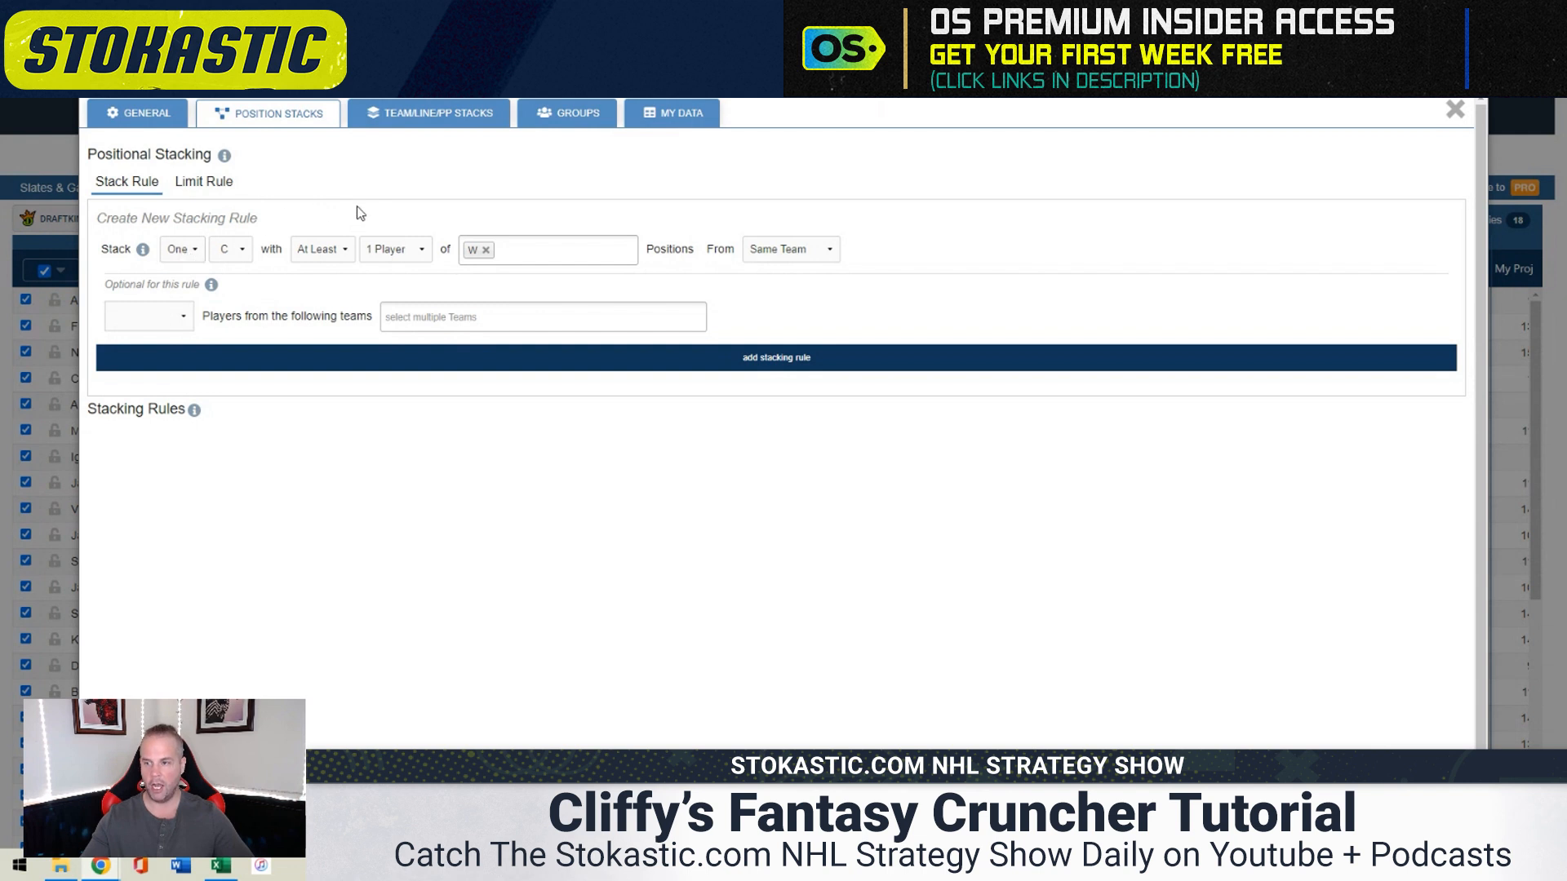
{"action": "left_click", "coordinate": [181, 250]}
{"action": "left_click", "coordinate": [174, 283]}
{"action": "left_click", "coordinate": [747, 359]}
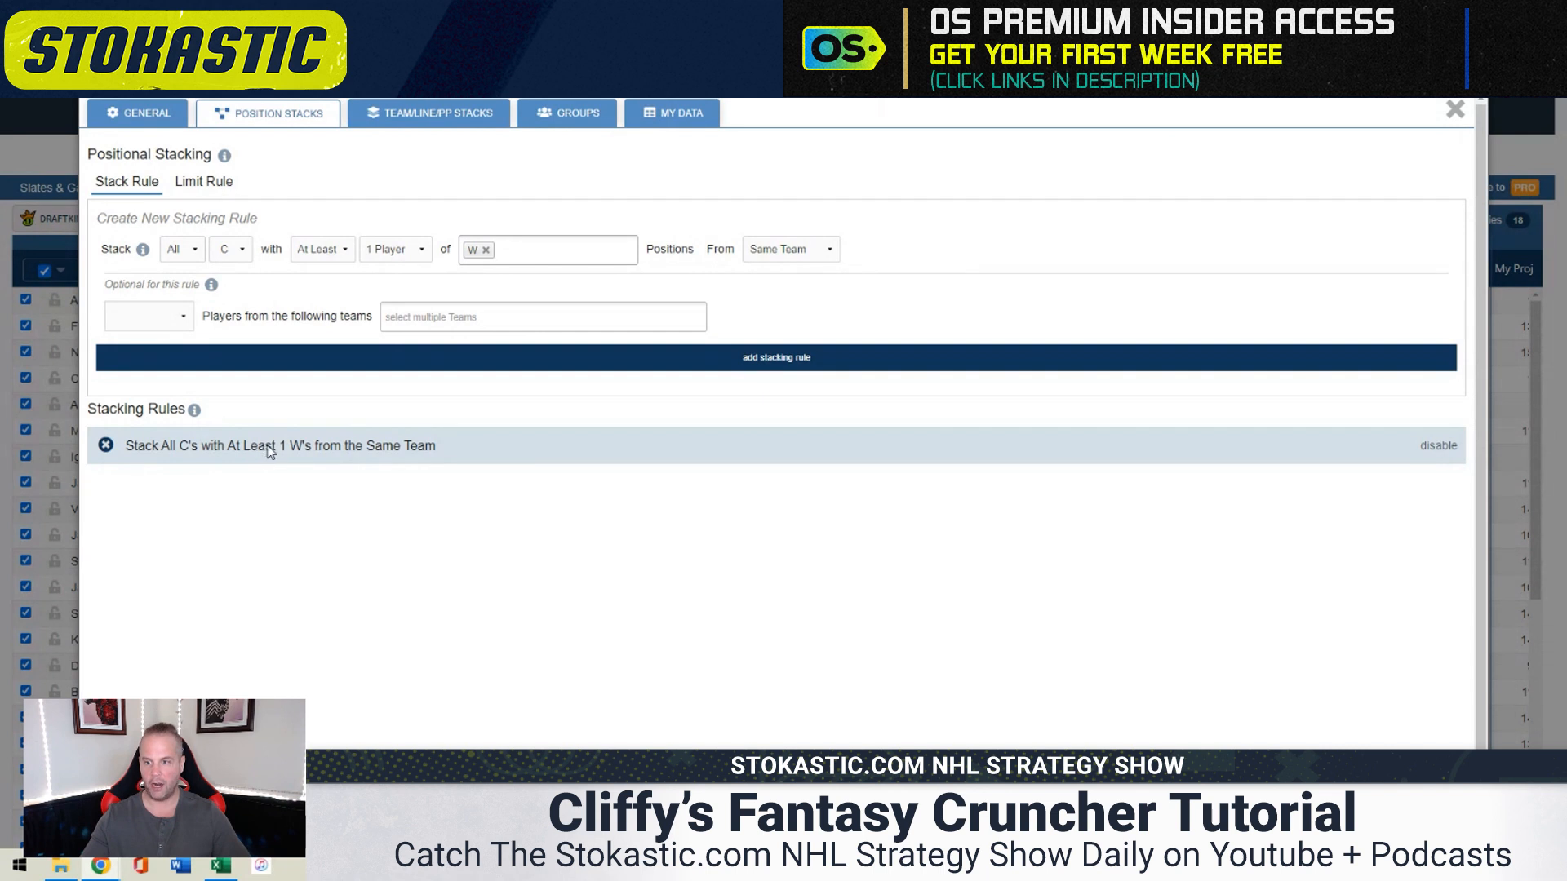
Add a positional limit rule restricting D from the same team to 1 player
{"action": "left_click", "coordinate": [208, 184]}
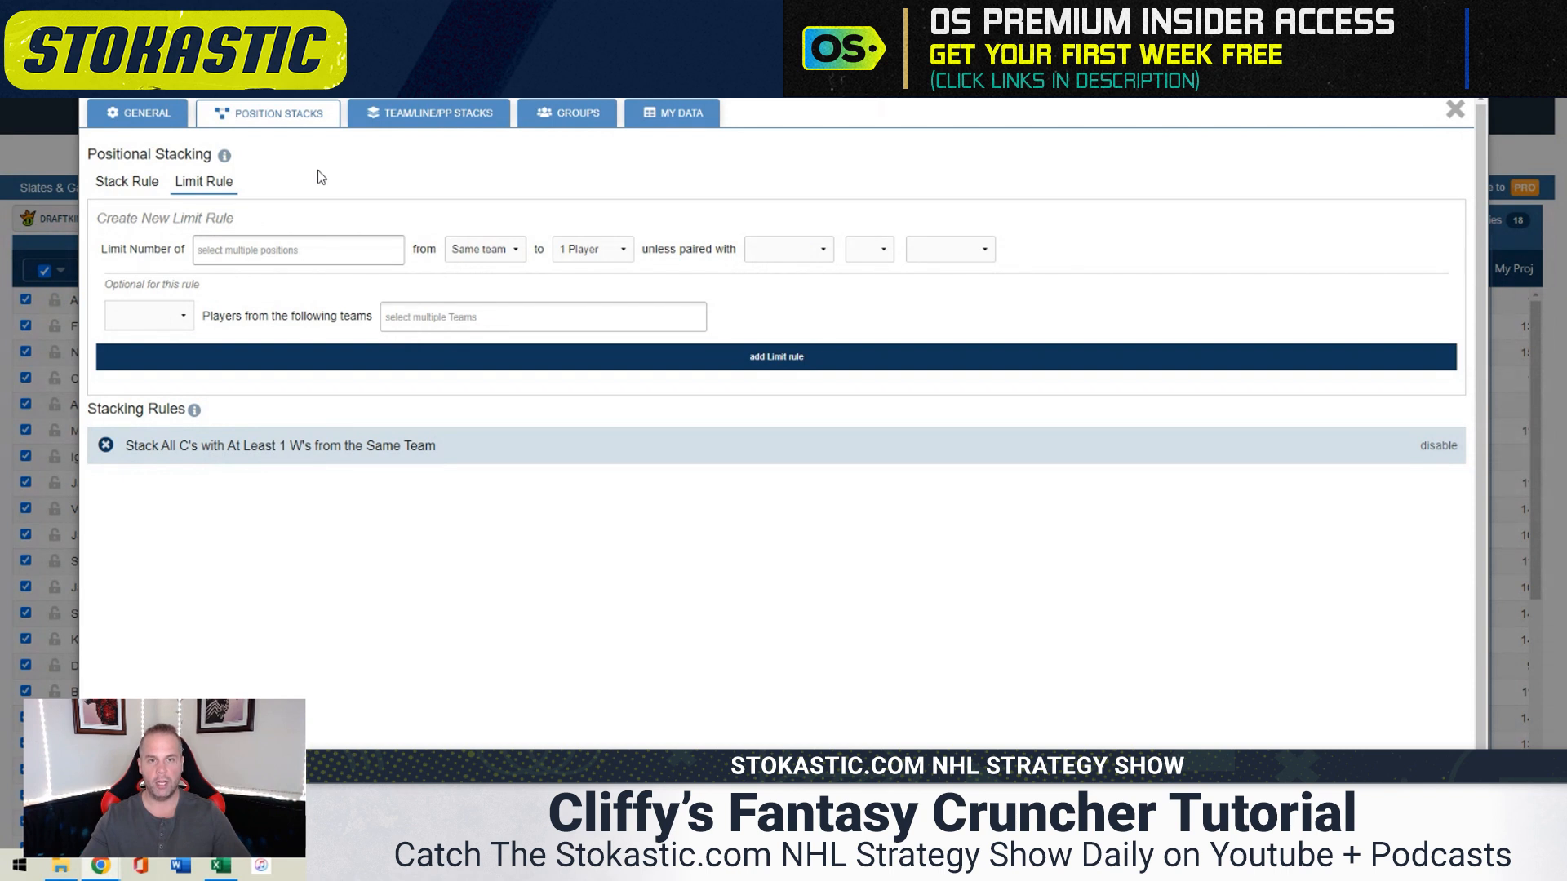
{"action": "left_click", "coordinate": [301, 250]}
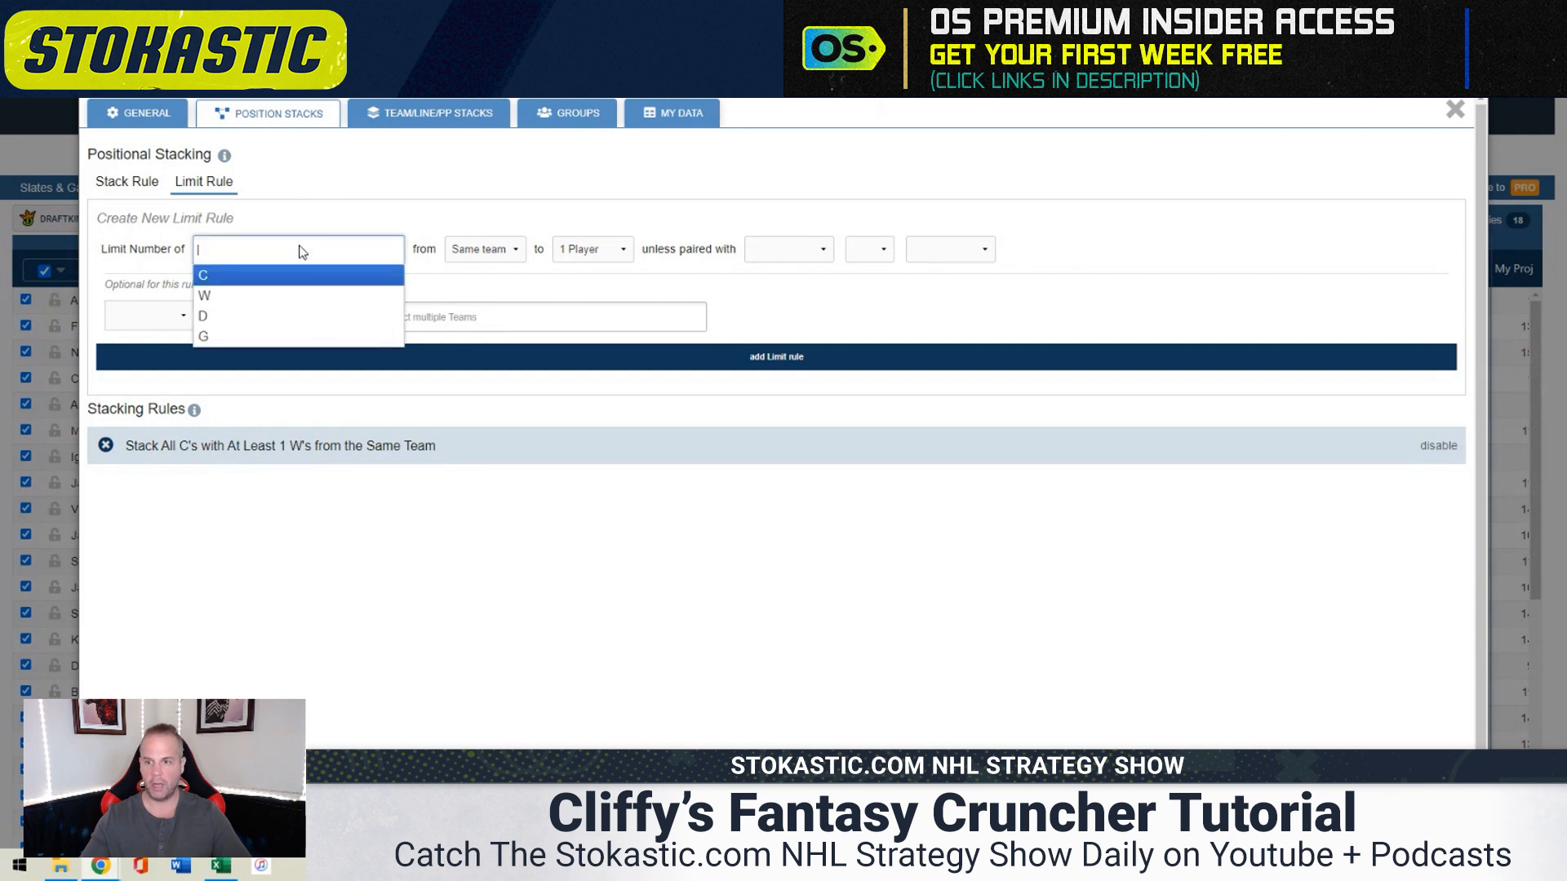
{"action": "left_click", "coordinate": [292, 317]}
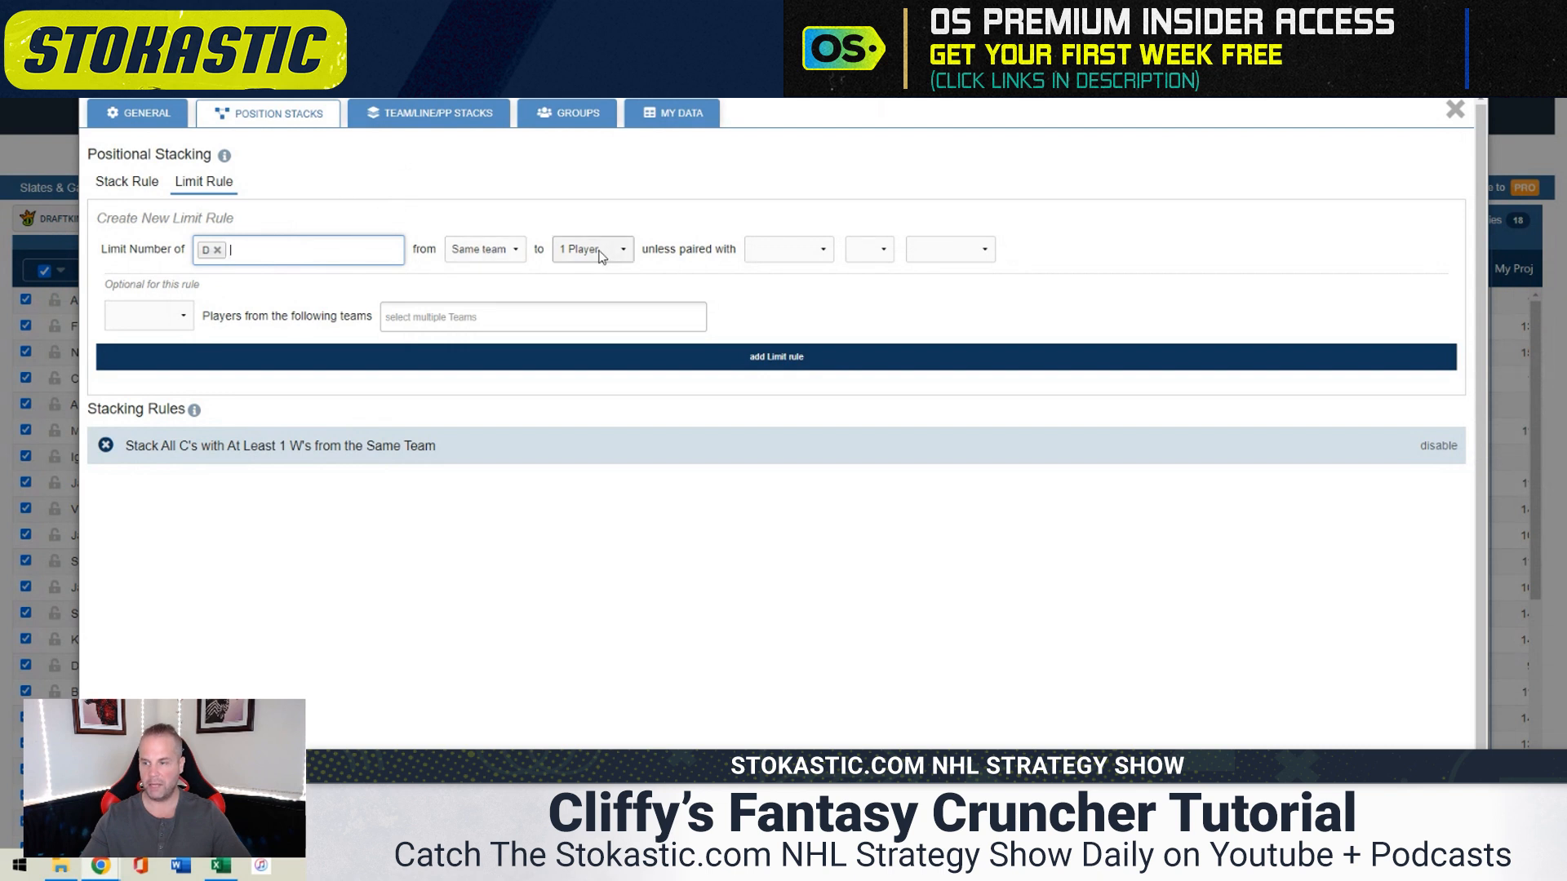
{"action": "left_click", "coordinate": [739, 371]}
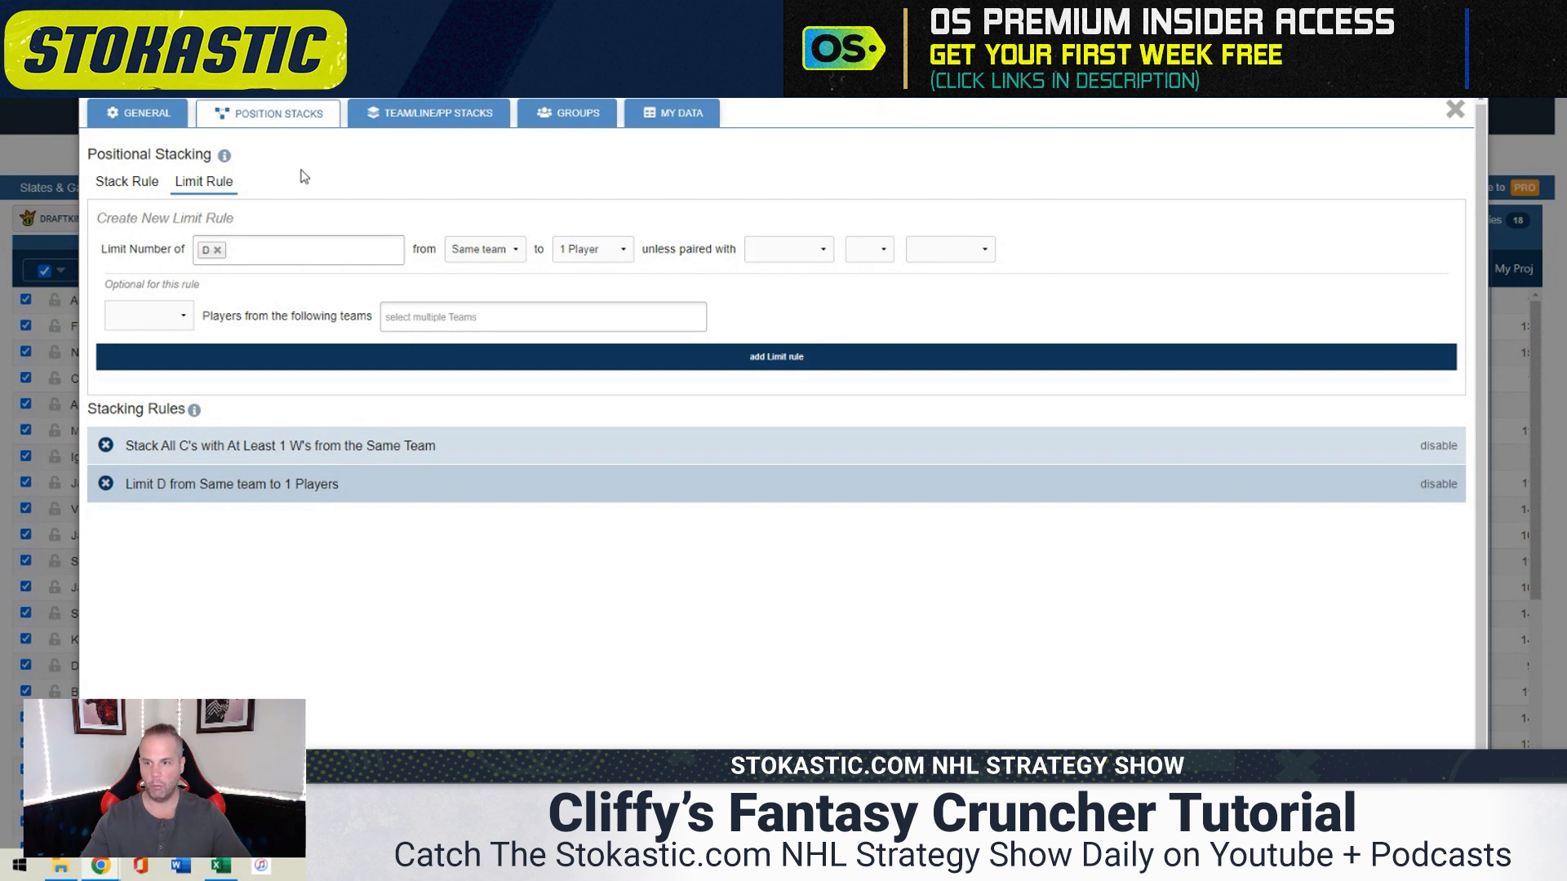
{"action": "left_click", "coordinate": [290, 250]}
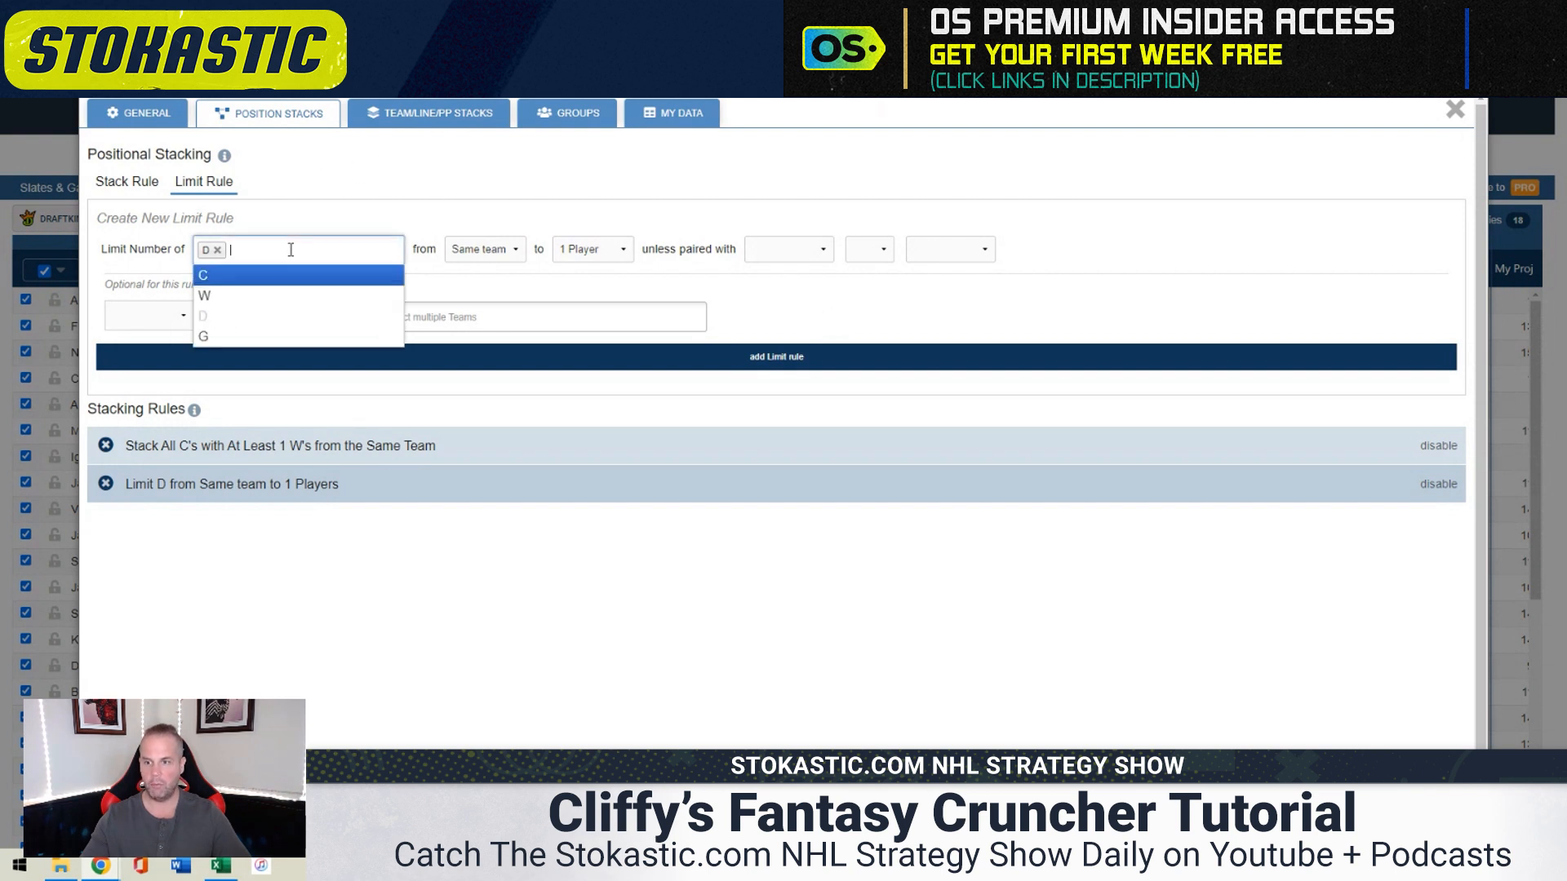
{"action": "left_click", "coordinate": [318, 177]}
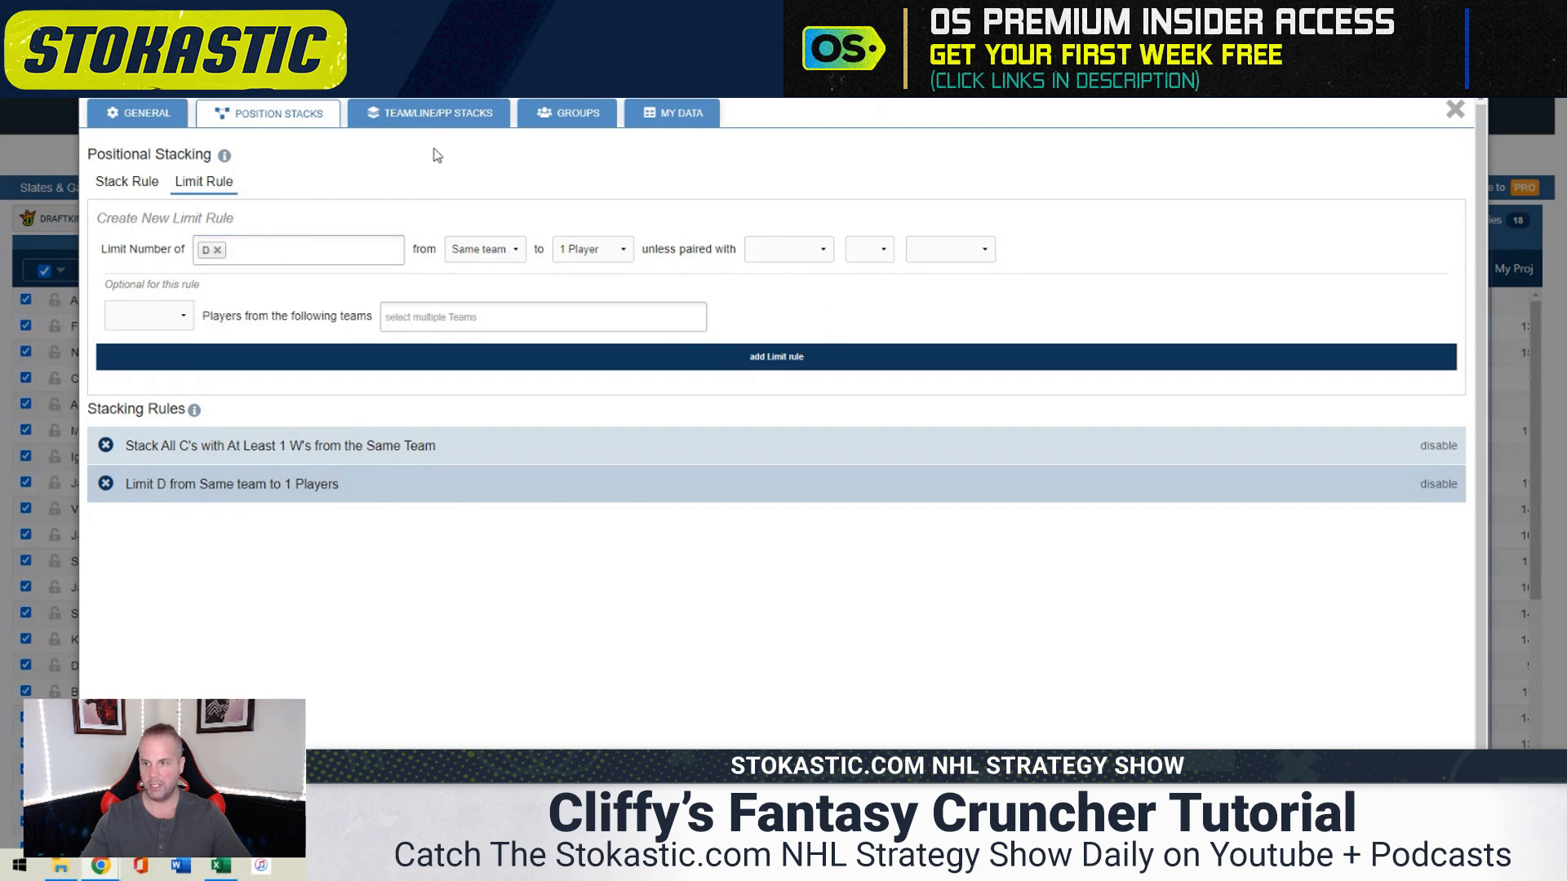
In the 3-player team stack, restrict DET to line 1 with no PP units and try excluding its D position
{"action": "left_click", "coordinate": [427, 118]}
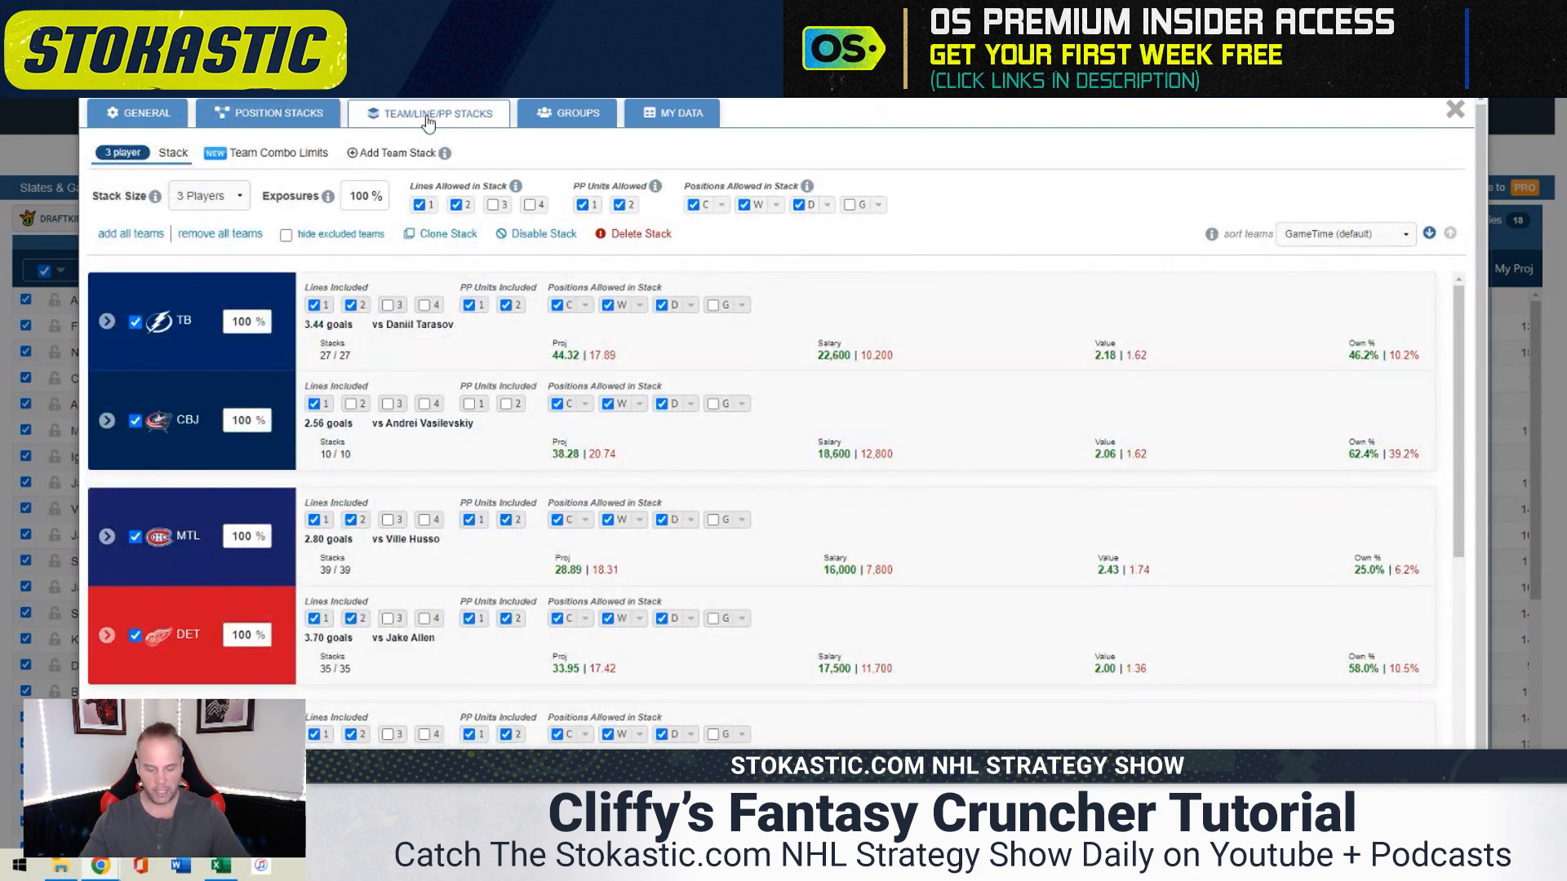
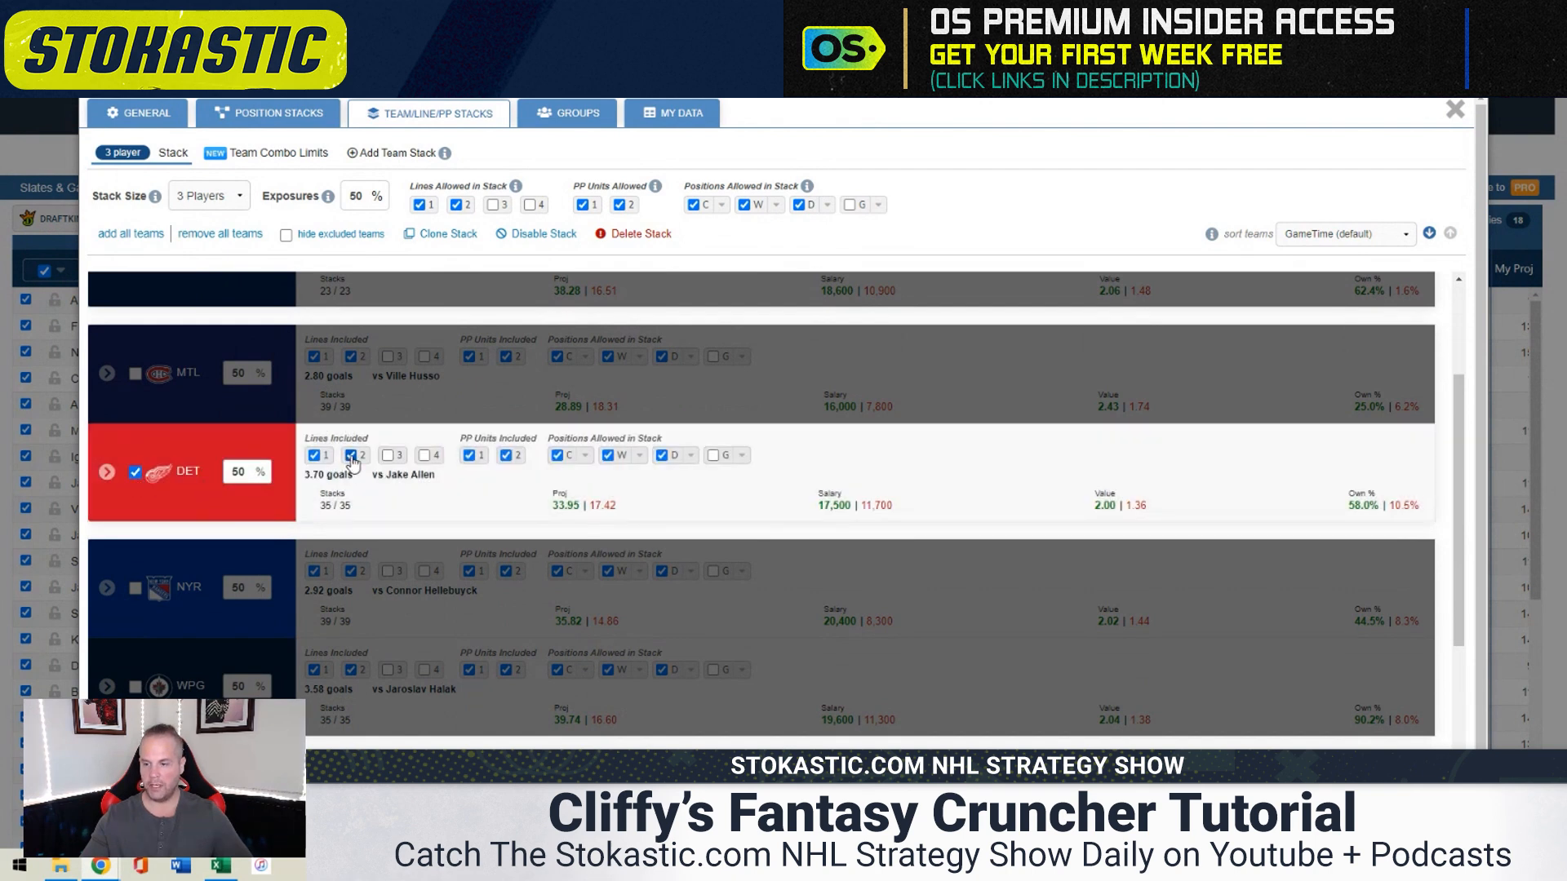
{"action": "left_click", "coordinate": [469, 455]}
{"action": "left_click", "coordinate": [507, 457]}
{"action": "left_click", "coordinate": [662, 457]}
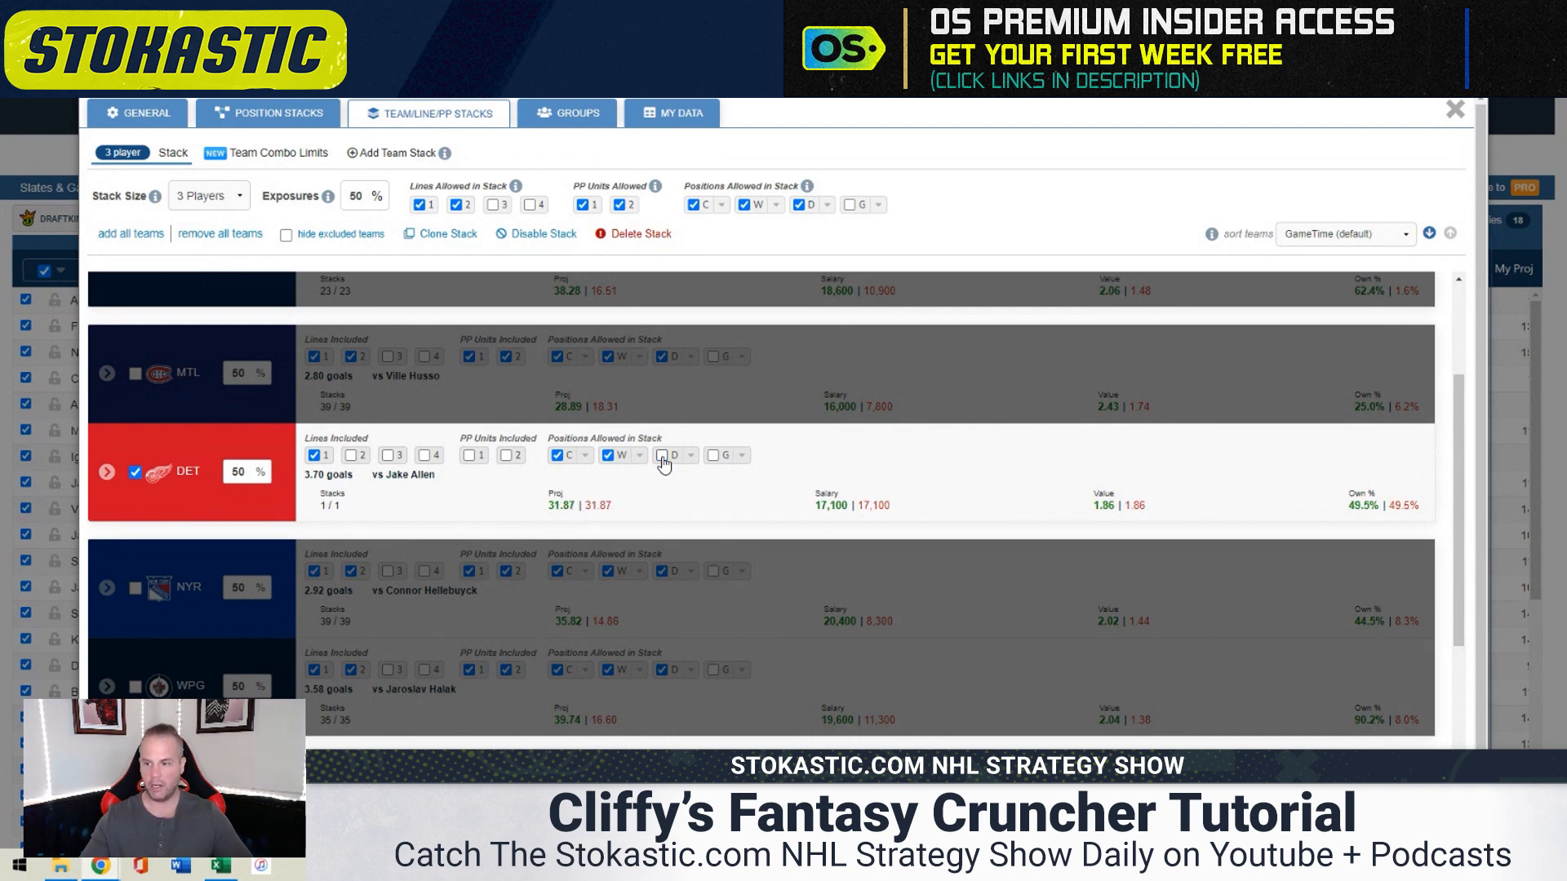
{"action": "mouse_move", "coordinate": [569, 510]}
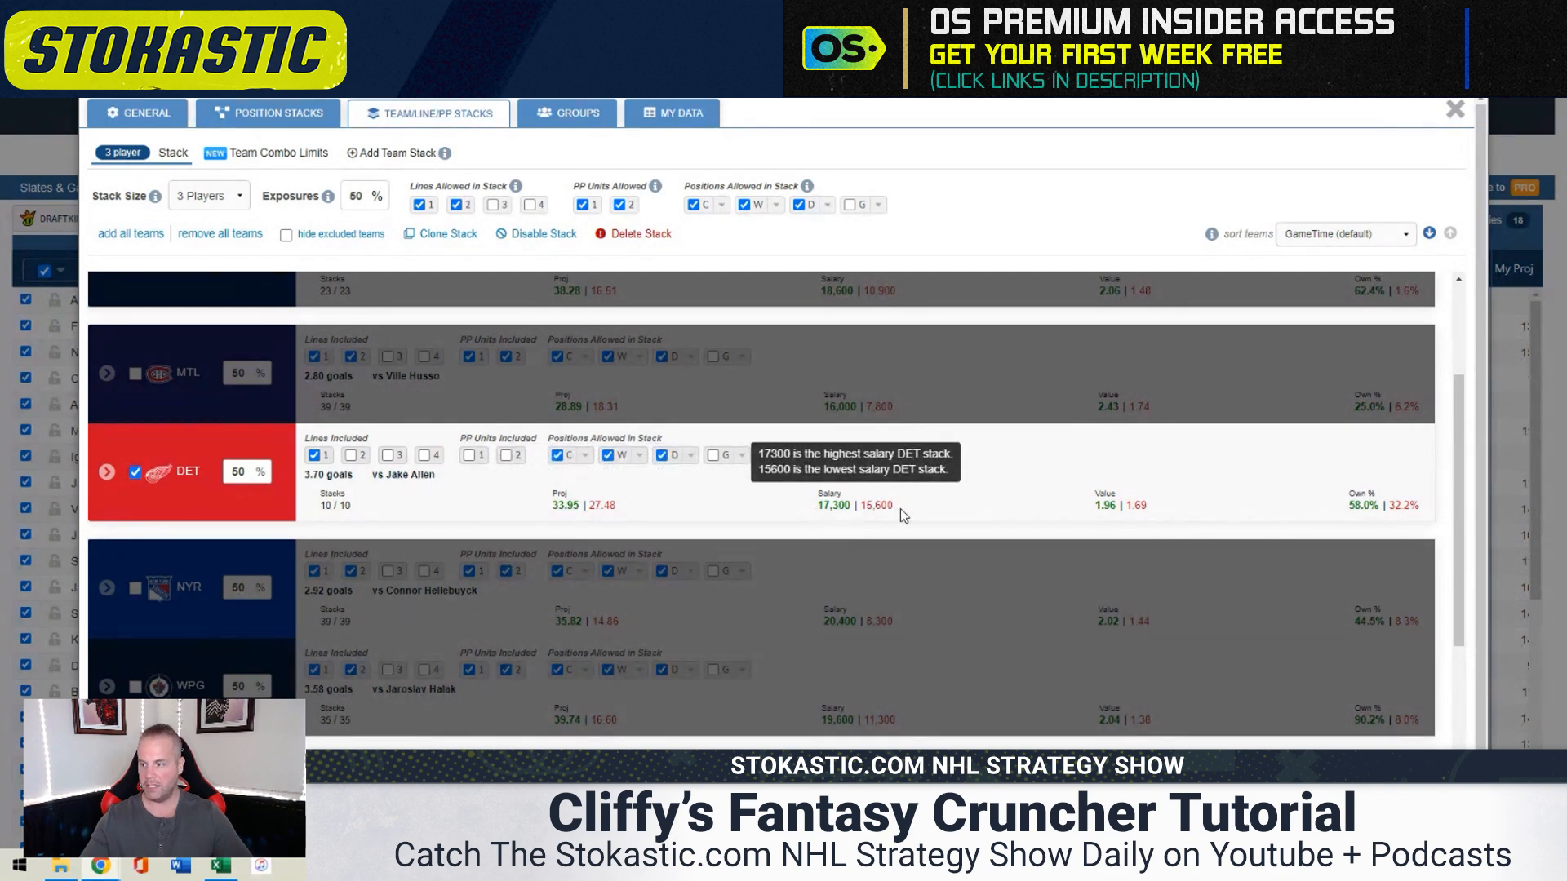
{"action": "mouse_move", "coordinate": [1405, 495]}
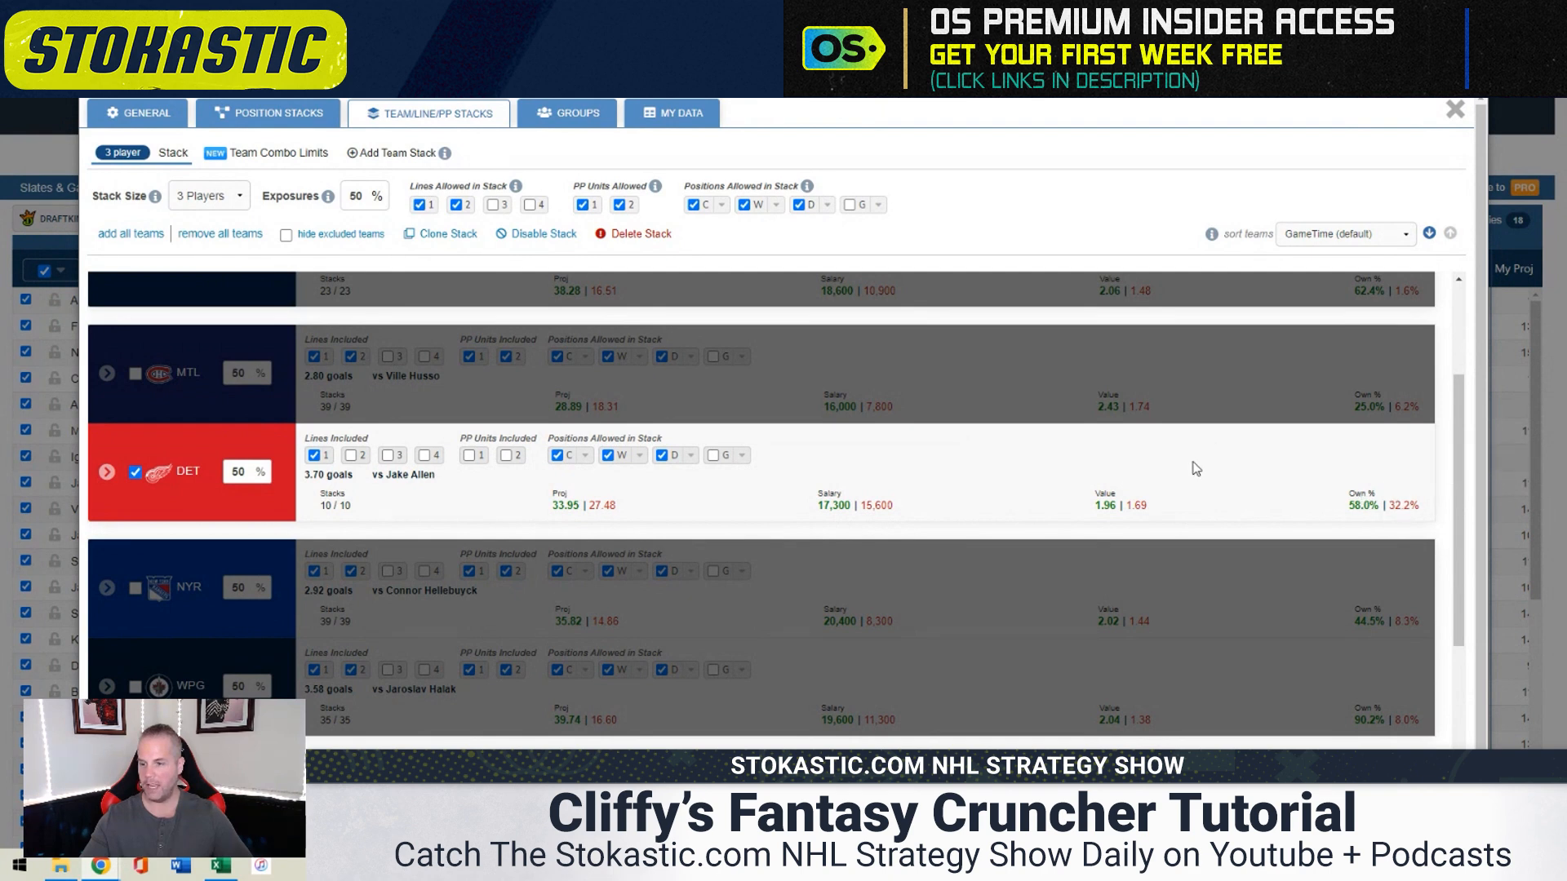
Review the individual players in the DET stack, and try excluding Ben Chiarot before restoring him
{"action": "left_click", "coordinate": [107, 474]}
{"action": "scroll", "coordinate": [343, 580], "scroll_direction": "down", "scroll_amount": 3}
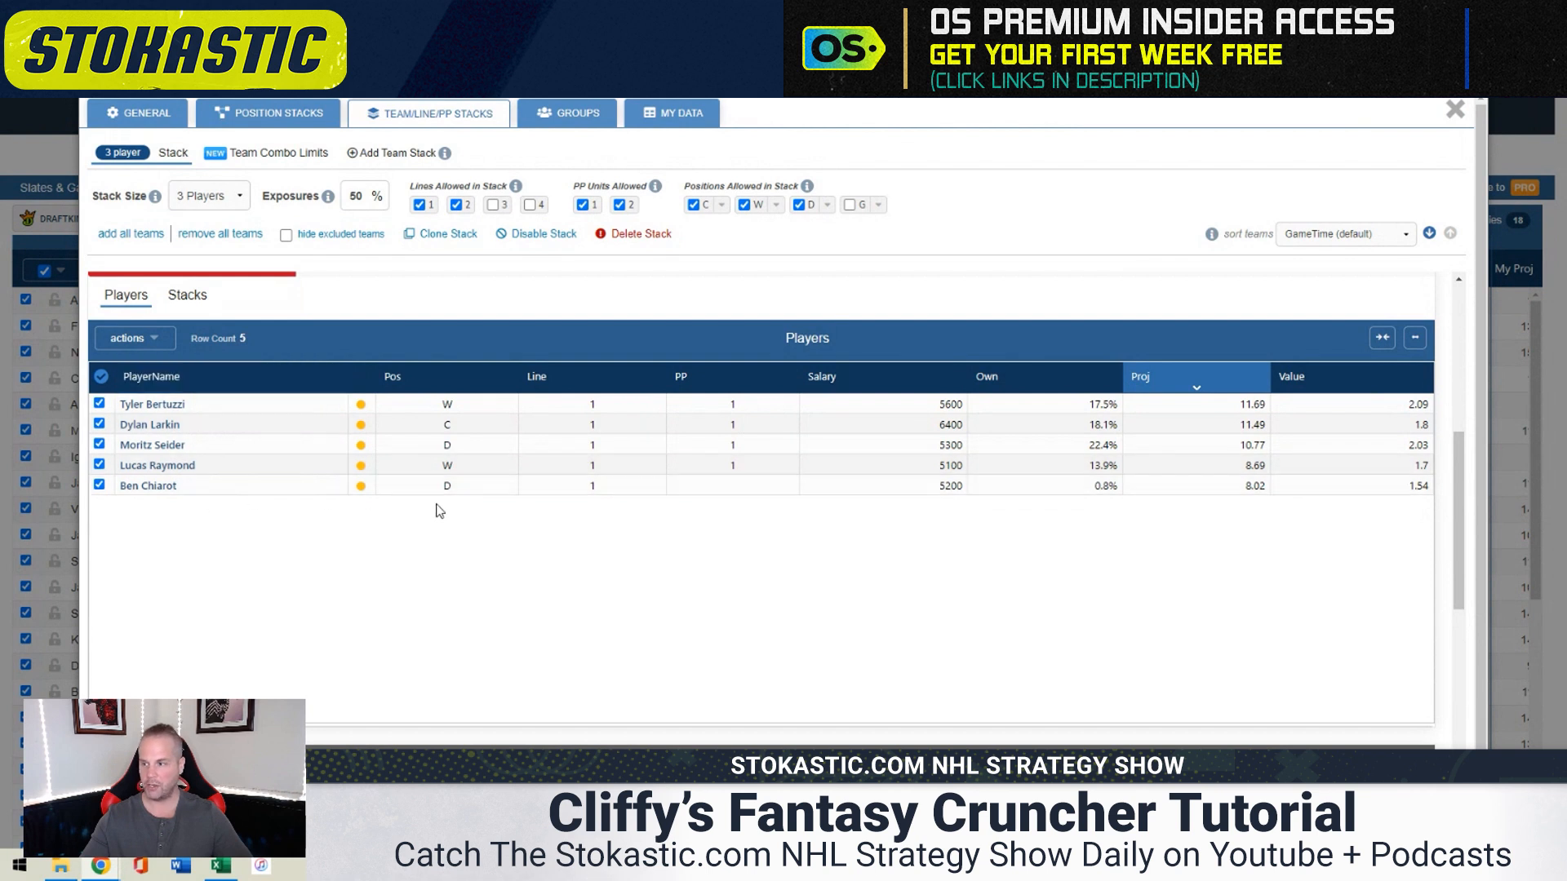
{"action": "scroll", "coordinate": [439, 507], "scroll_direction": "up", "scroll_amount": 2}
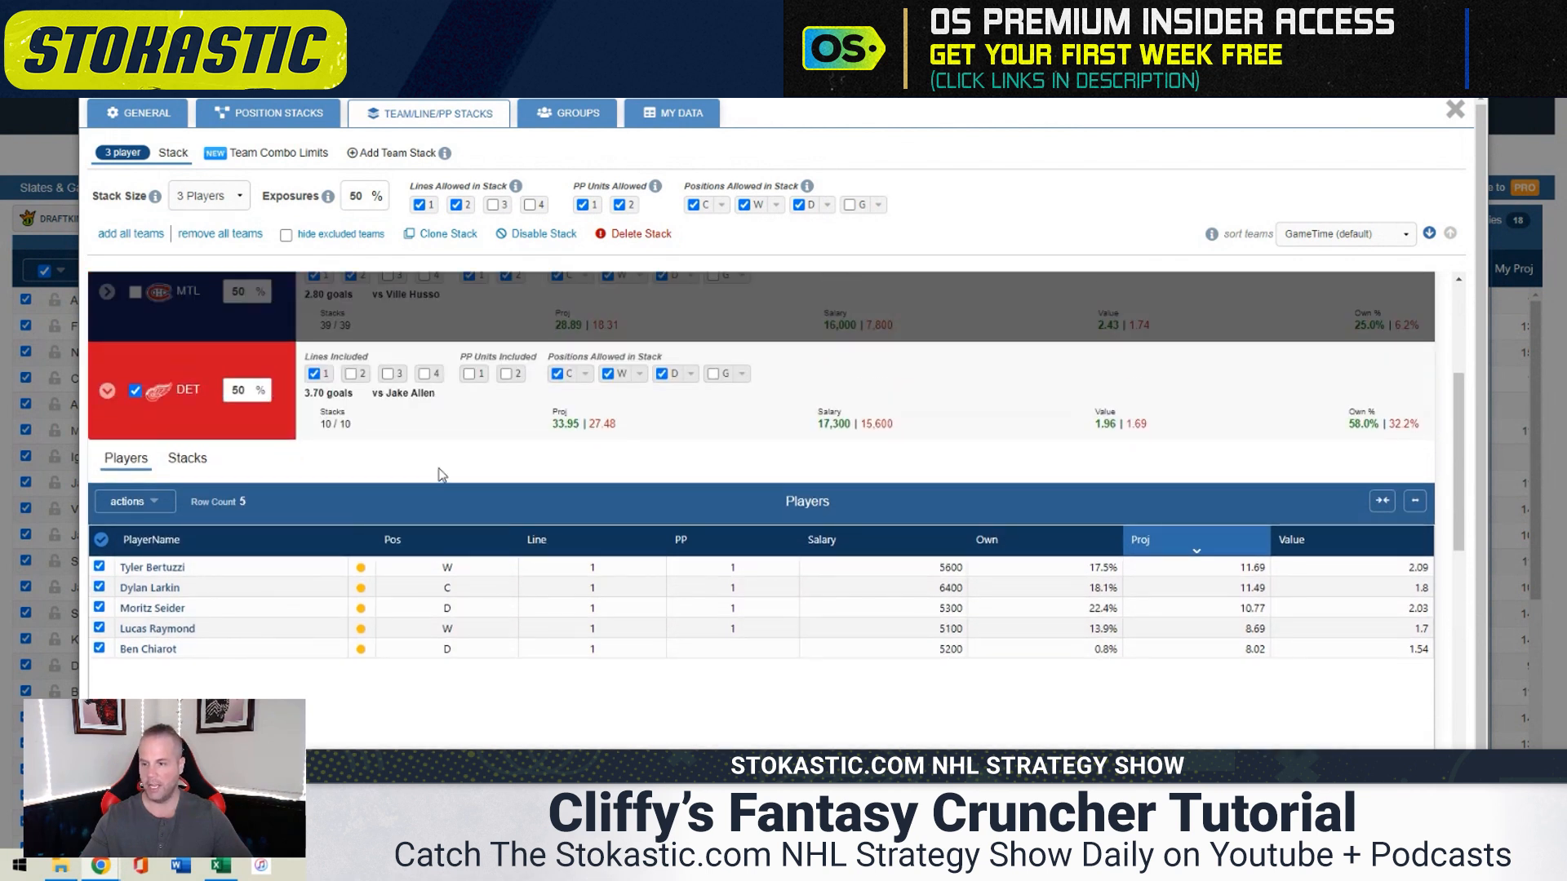
{"action": "left_click", "coordinate": [100, 650]}
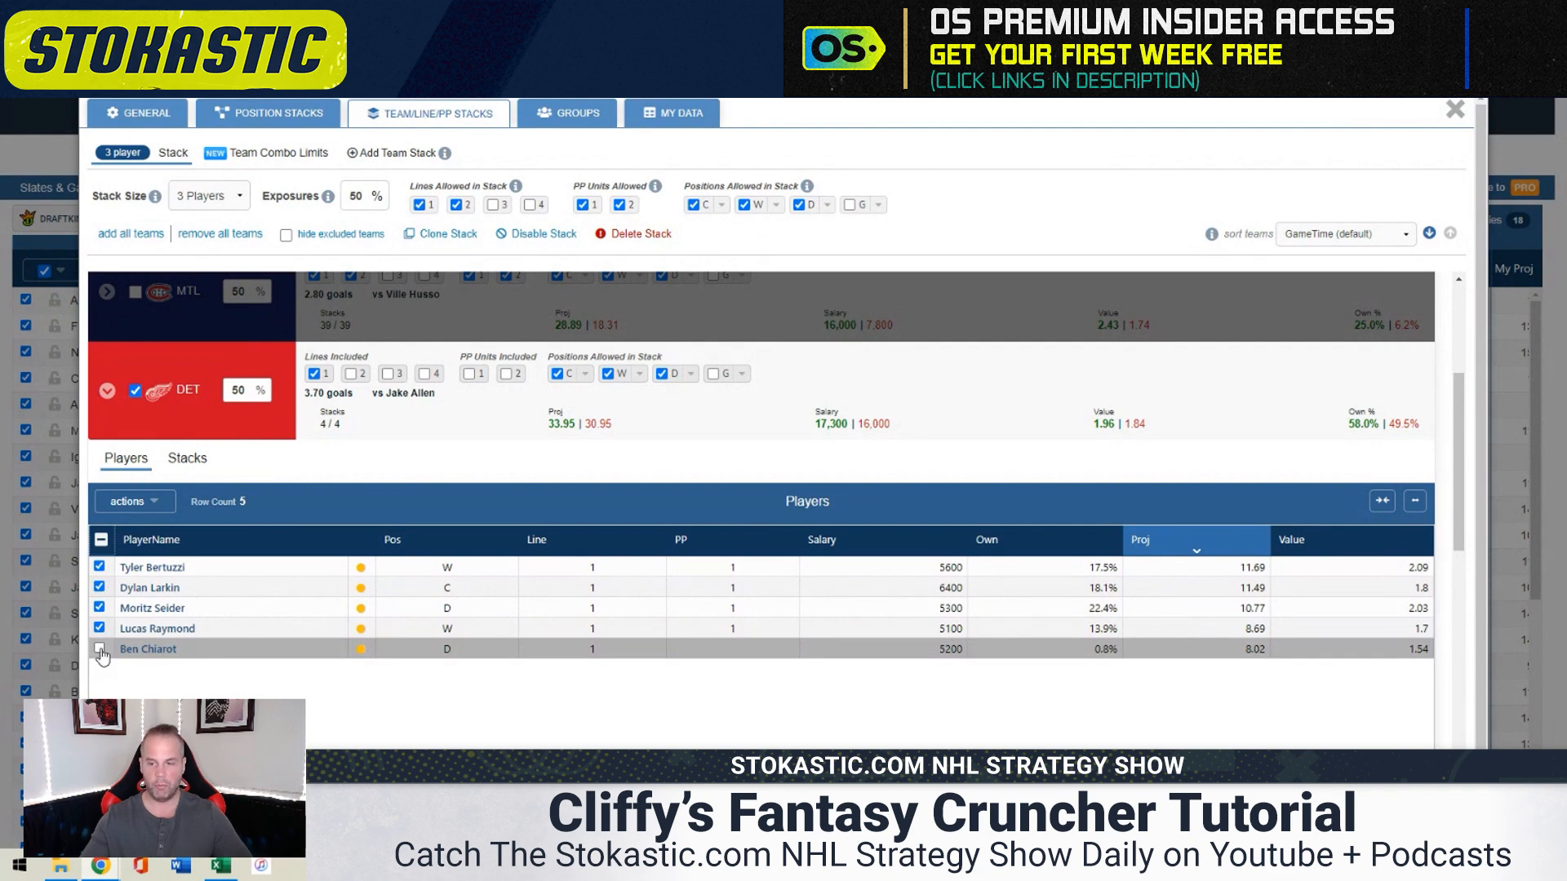
{"action": "left_click", "coordinate": [99, 649]}
{"action": "left_click", "coordinate": [106, 391]}
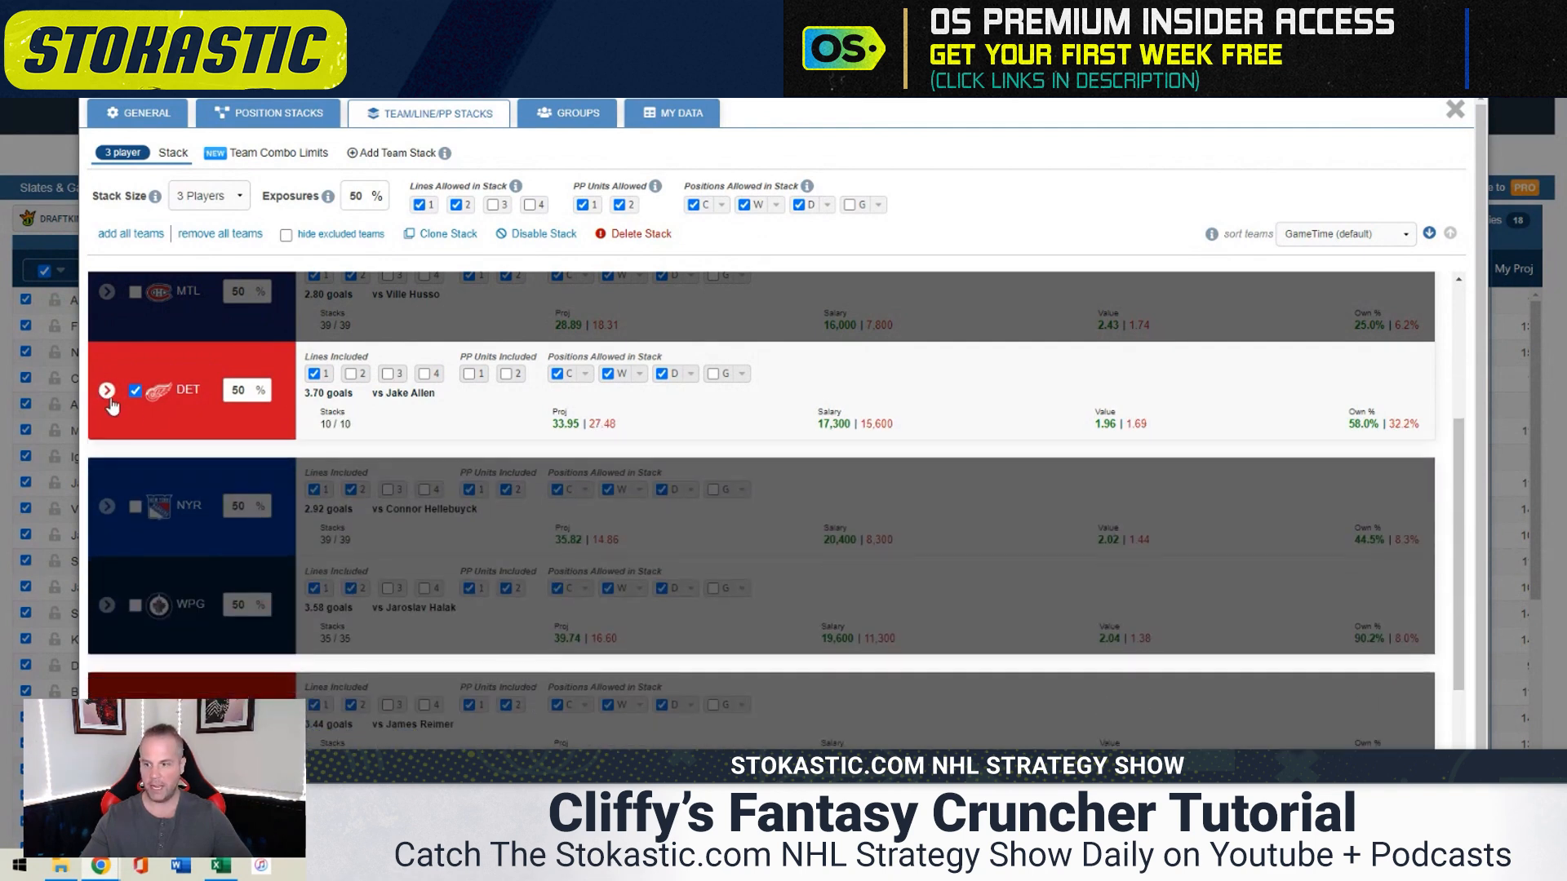
Include NYR in the 3-player stack using only line 1 and no PP units
{"action": "scroll", "coordinate": [373, 410], "scroll_direction": "down", "scroll_amount": 2}
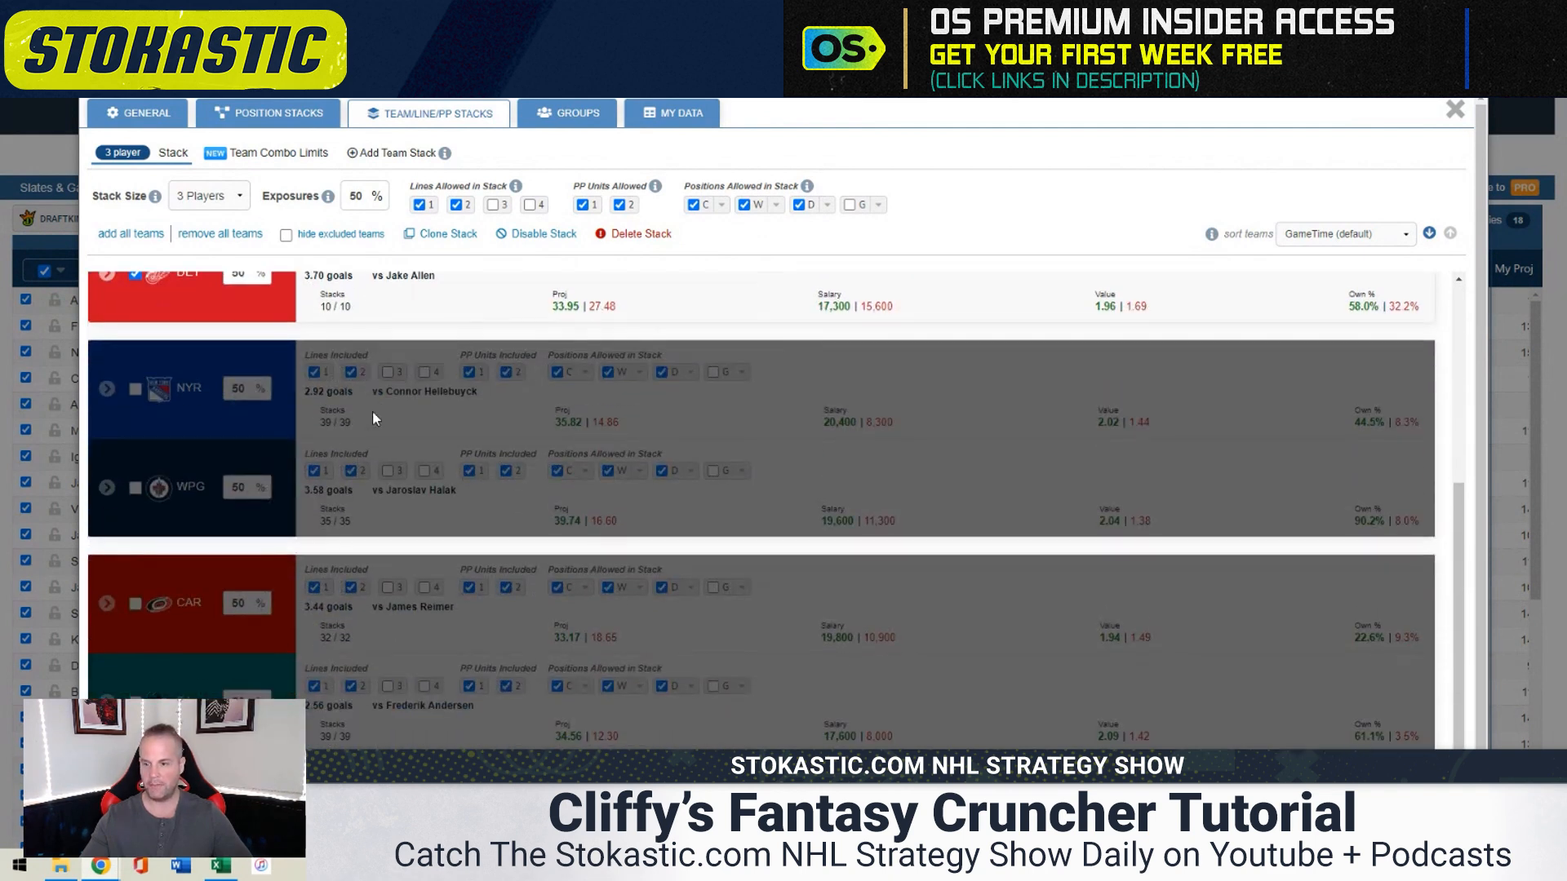
{"action": "left_click", "coordinate": [135, 389]}
{"action": "left_click", "coordinate": [351, 372]}
{"action": "left_click", "coordinate": [471, 372]}
{"action": "left_click", "coordinate": [507, 373]}
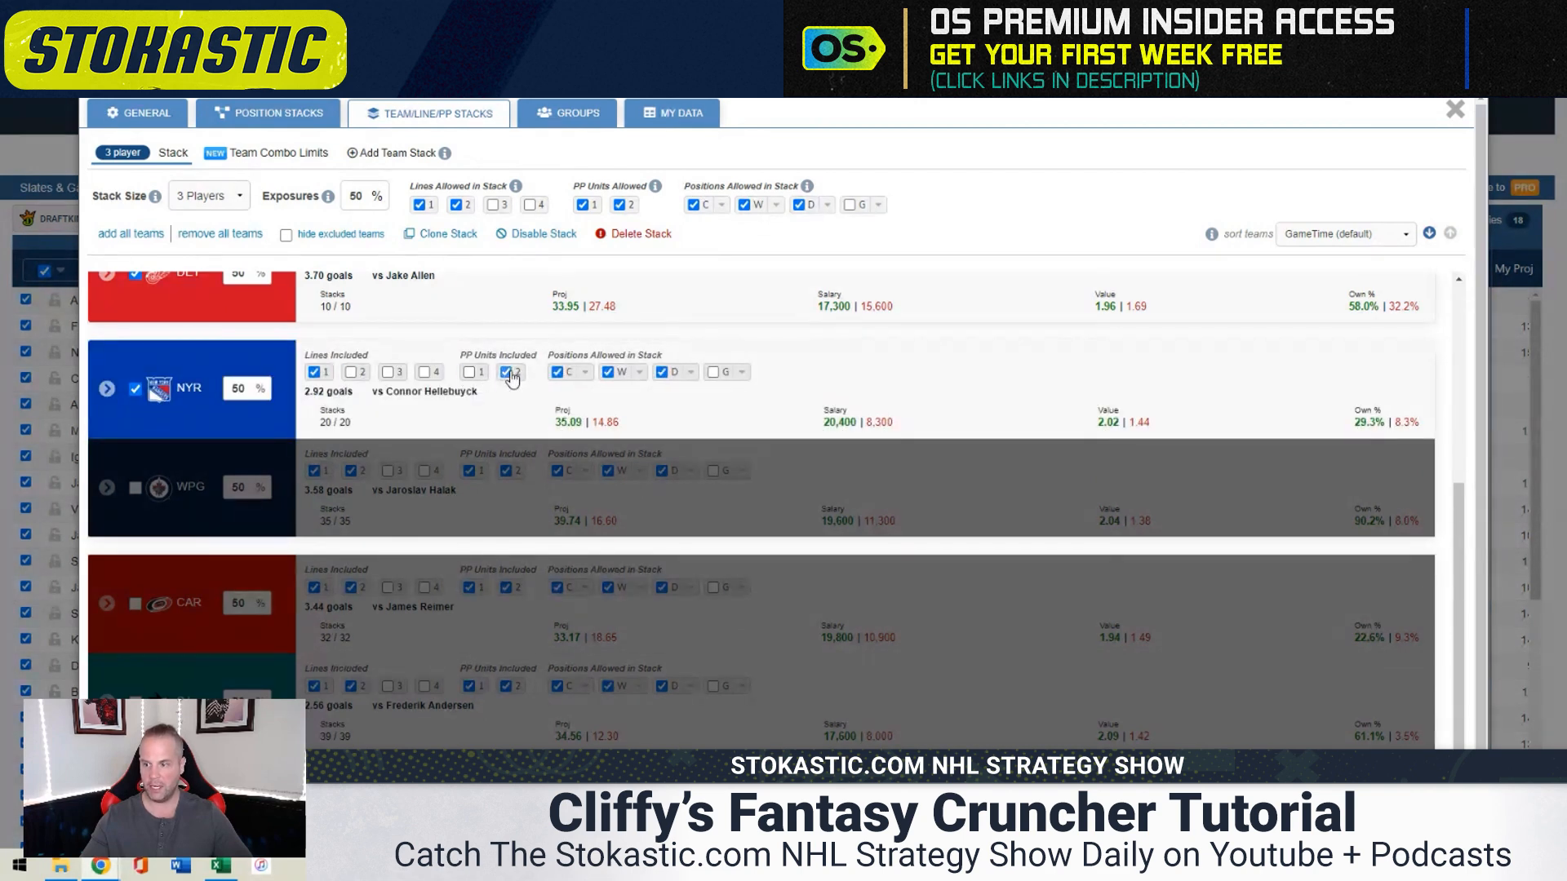
Include CBJ in the 3-player stack using only line 1 and no PP units
{"action": "scroll", "coordinate": [536, 453], "scroll_direction": "up", "scroll_amount": 4}
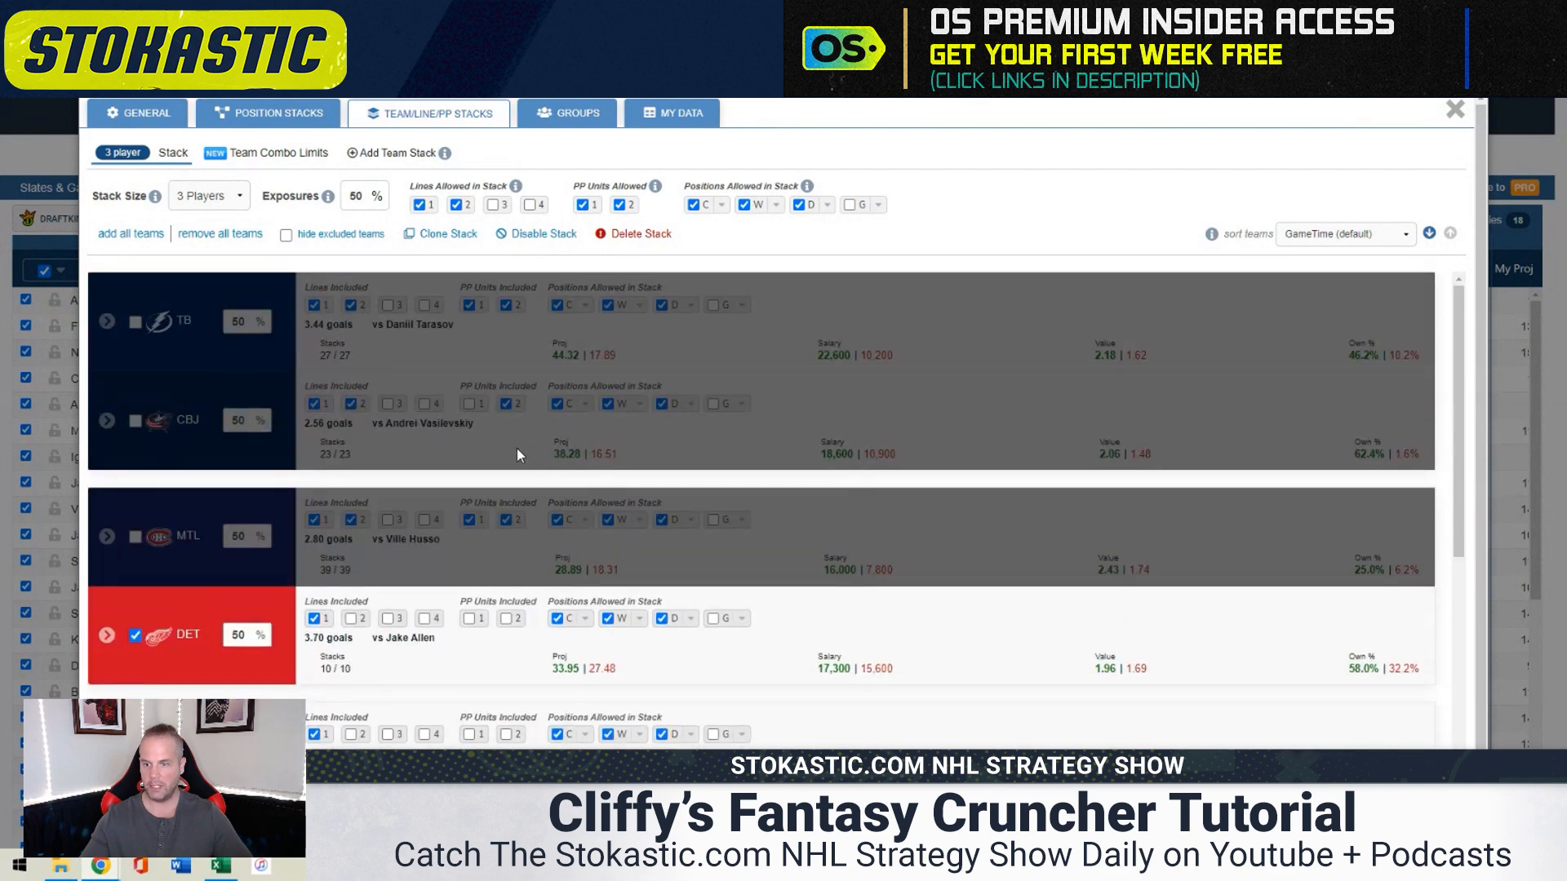
{"action": "left_click", "coordinate": [135, 421]}
{"action": "left_click", "coordinate": [350, 404]}
{"action": "left_click", "coordinate": [469, 404]}
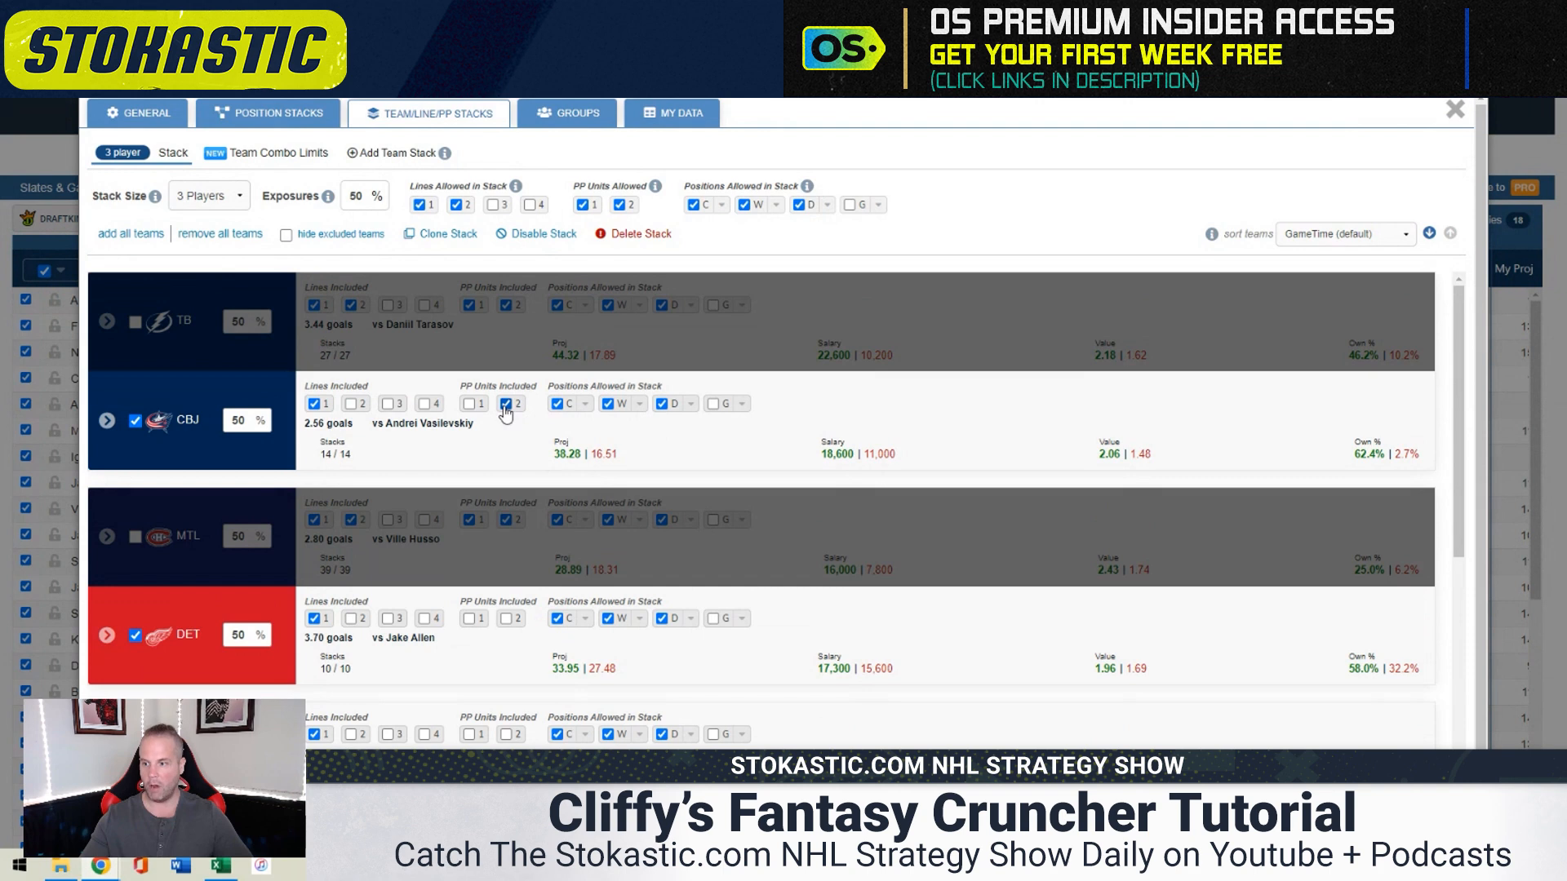
{"action": "left_click", "coordinate": [505, 404]}
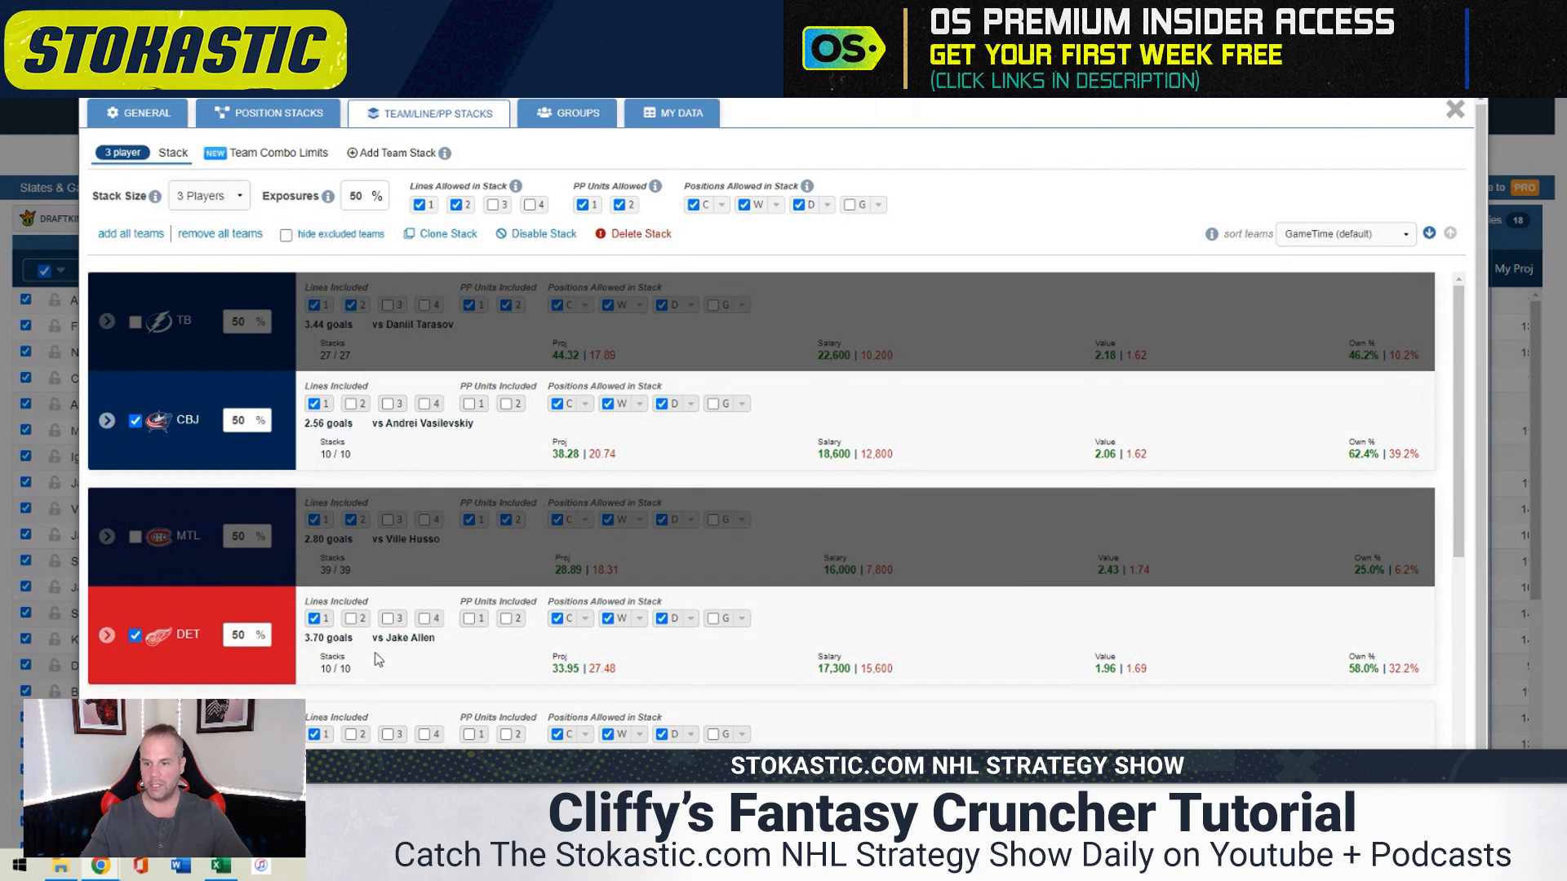
{"action": "scroll", "coordinate": [412, 648], "scroll_direction": "down", "scroll_amount": 1}
{"action": "scroll", "coordinate": [460, 582], "scroll_direction": "up", "scroll_amount": 1}
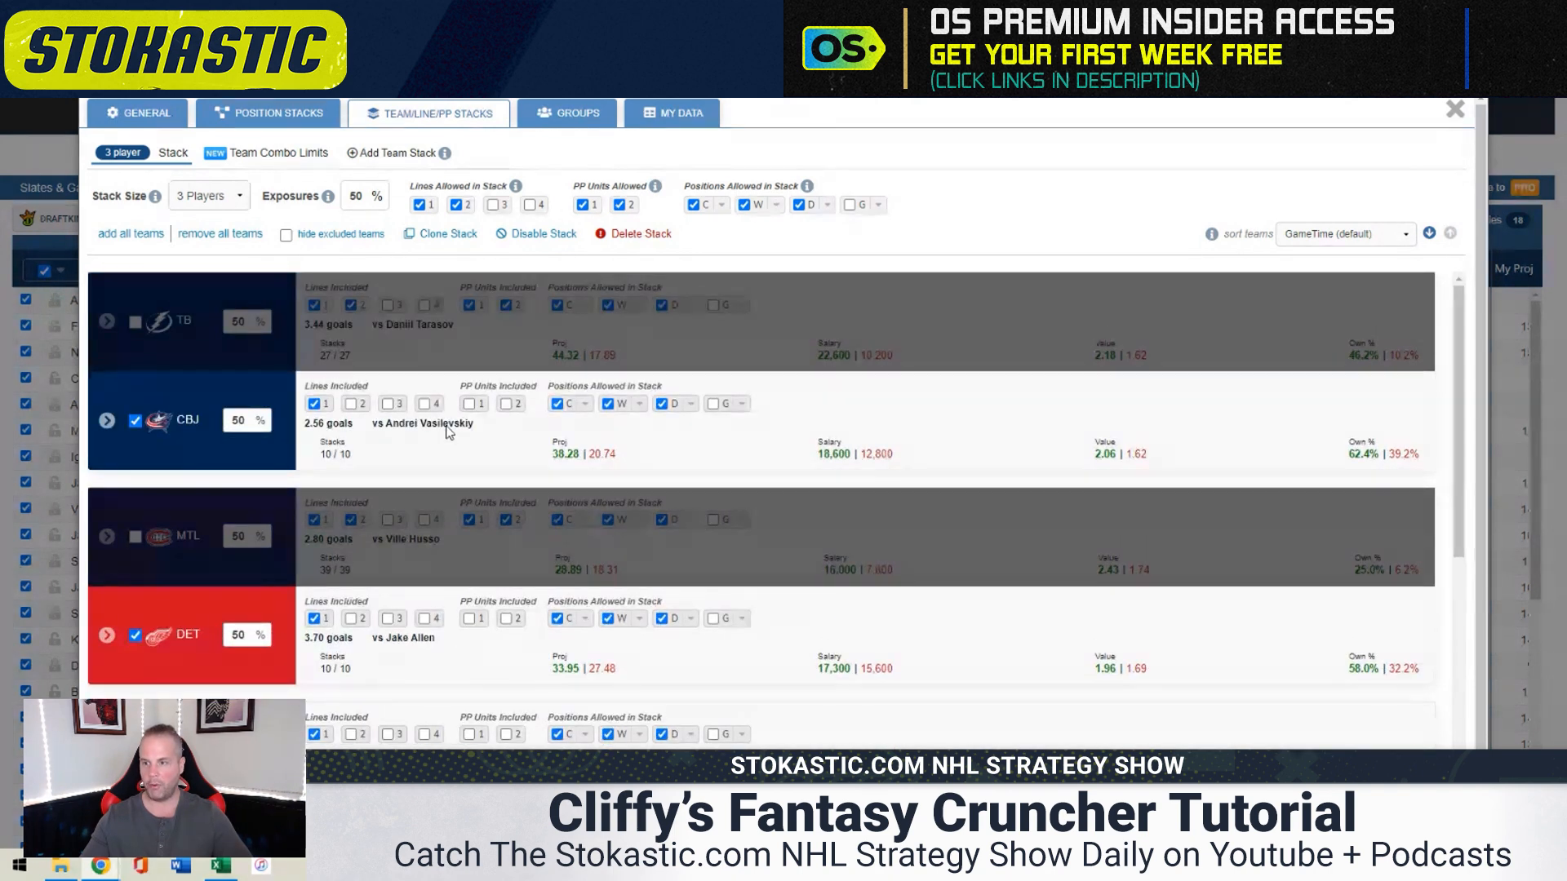
Add a second team stack of 3 players with 50% exposure and remove all teams from it
{"action": "left_click", "coordinate": [408, 153]}
{"action": "left_click", "coordinate": [209, 197]}
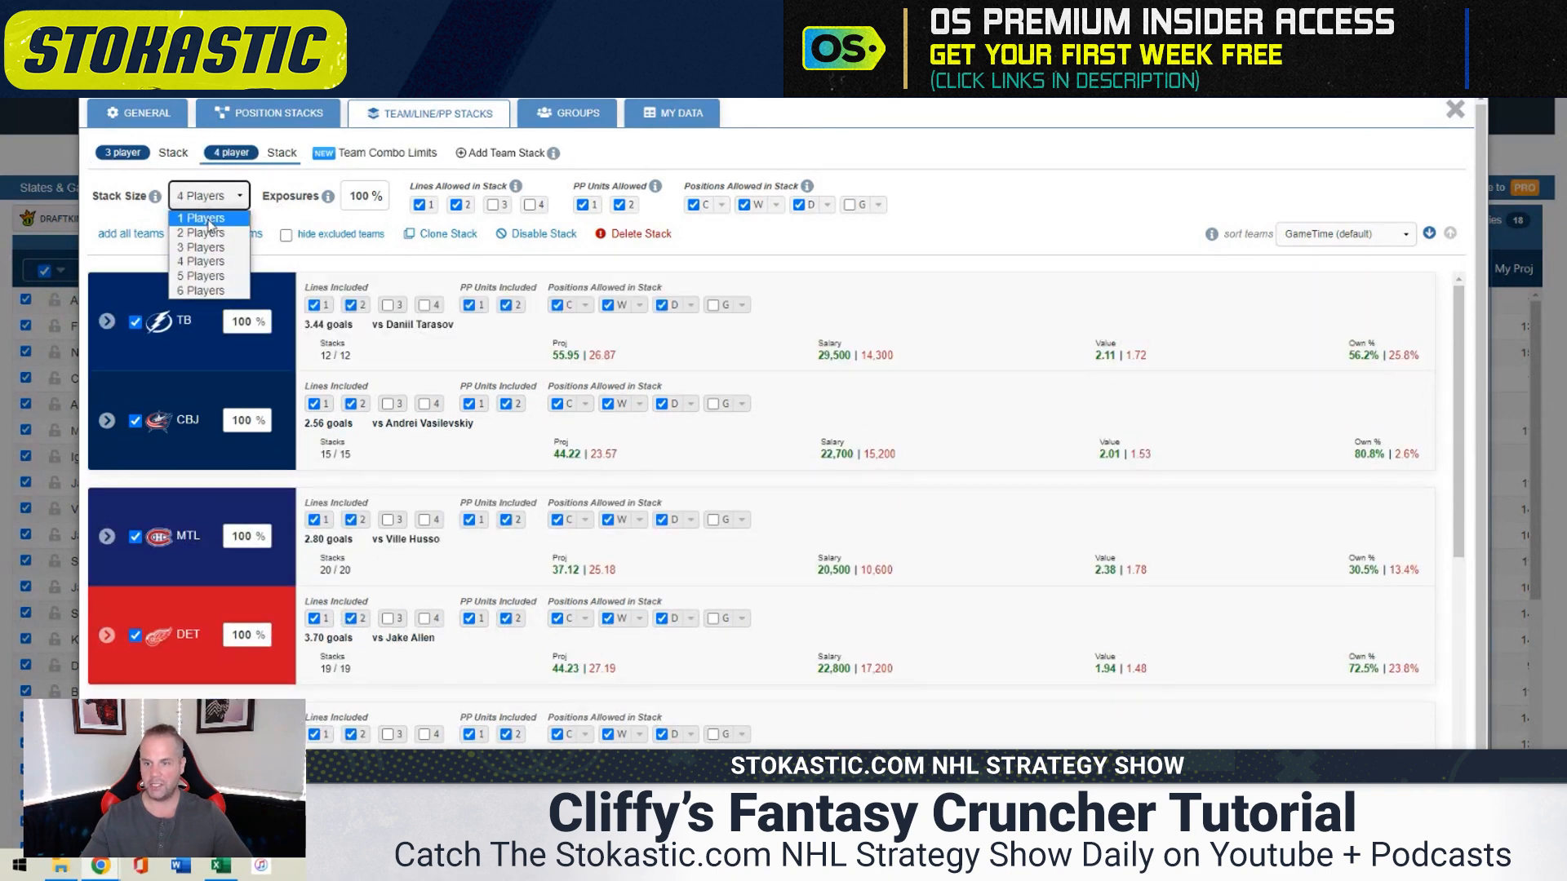
{"action": "left_click", "coordinate": [204, 247]}
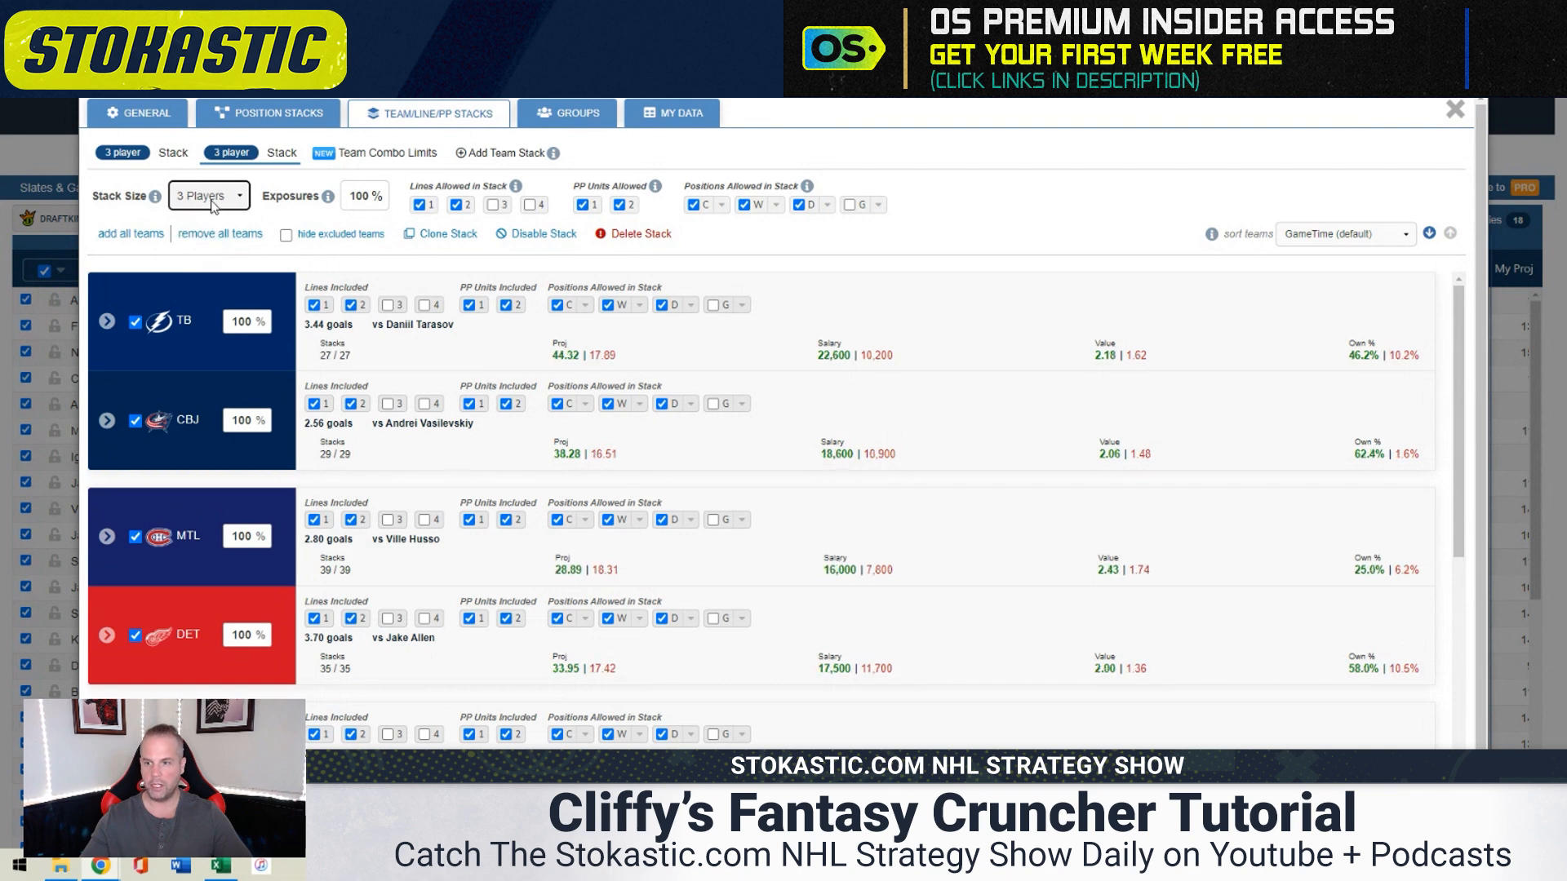
{"action": "left_click", "coordinate": [211, 204]}
{"action": "left_click", "coordinate": [210, 248]}
{"action": "double_click", "coordinate": [356, 197]}
{"action": "type", "text": "50"}
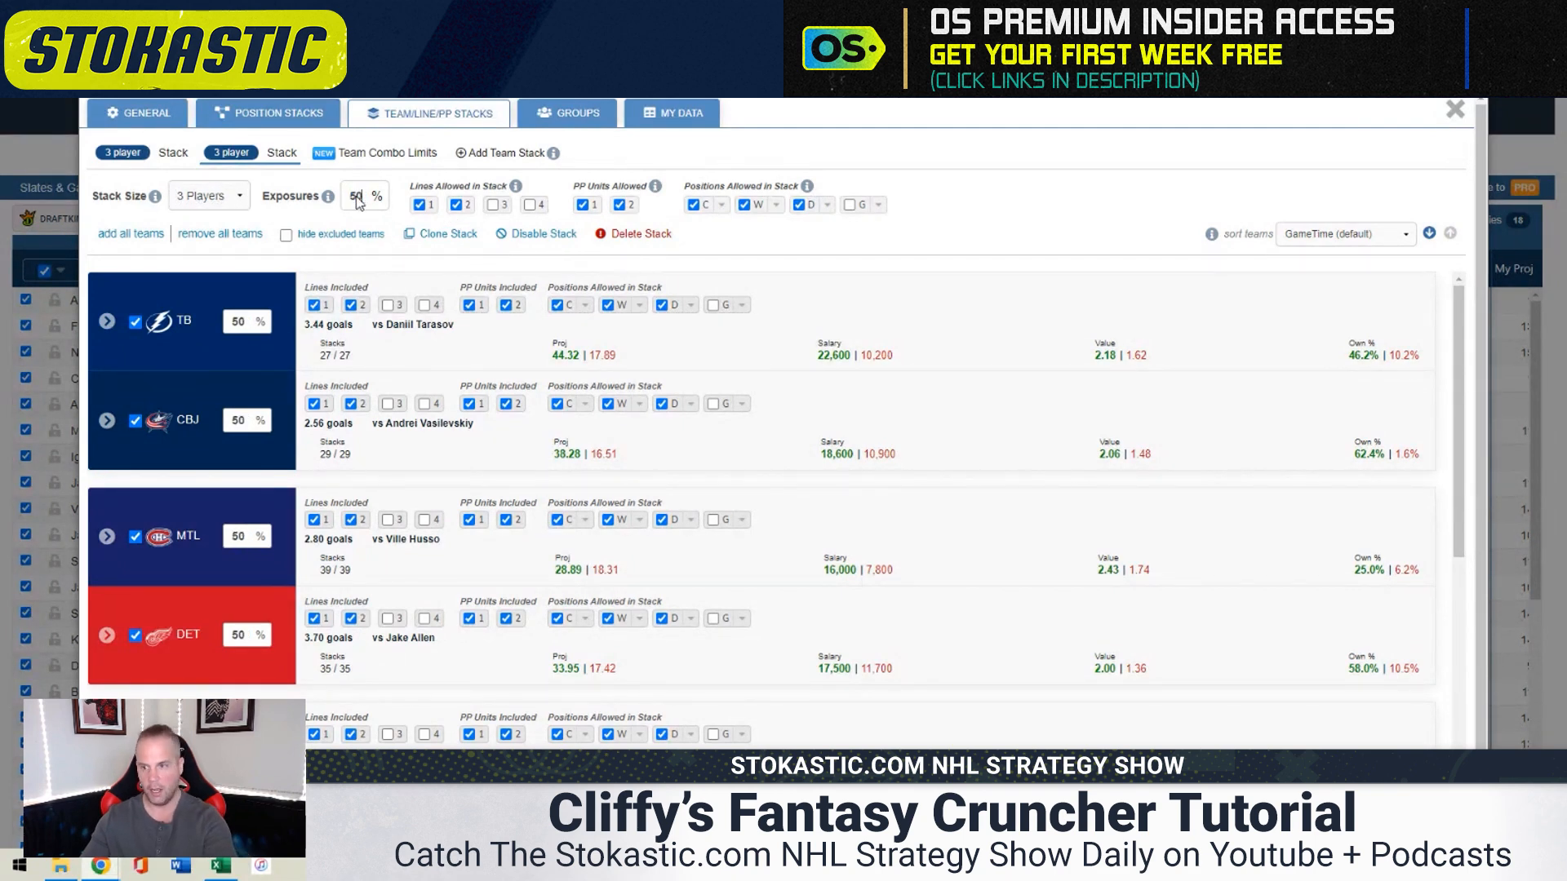
{"action": "left_click", "coordinate": [243, 237]}
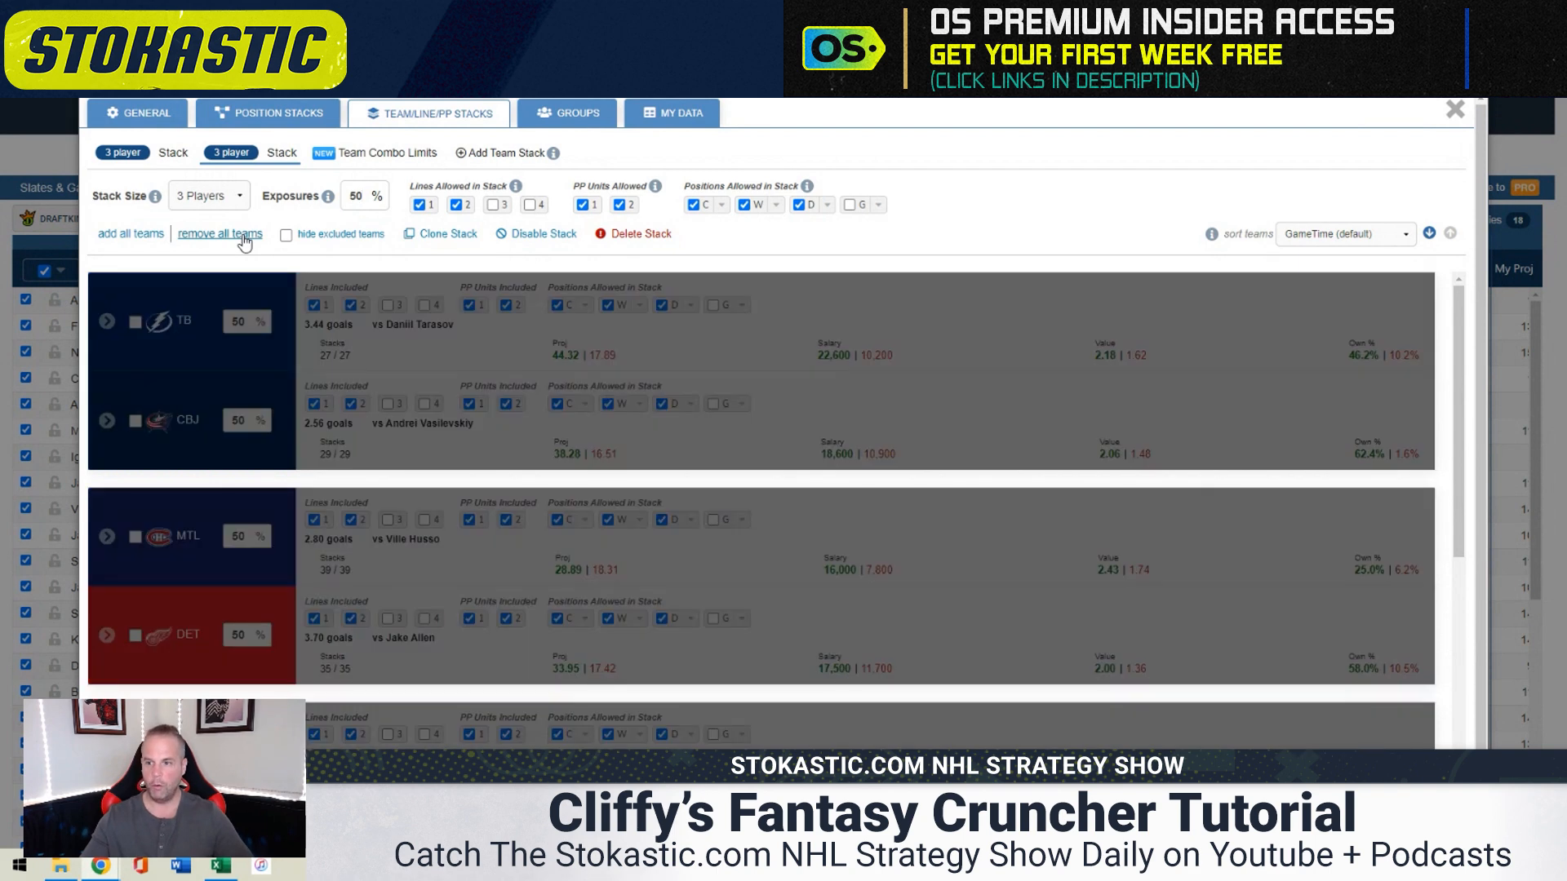
Include MTL in the second 3-player stack using only line 1 and no PP units
{"action": "left_click", "coordinate": [135, 537]}
{"action": "left_click", "coordinate": [351, 520]}
{"action": "left_click", "coordinate": [470, 520]}
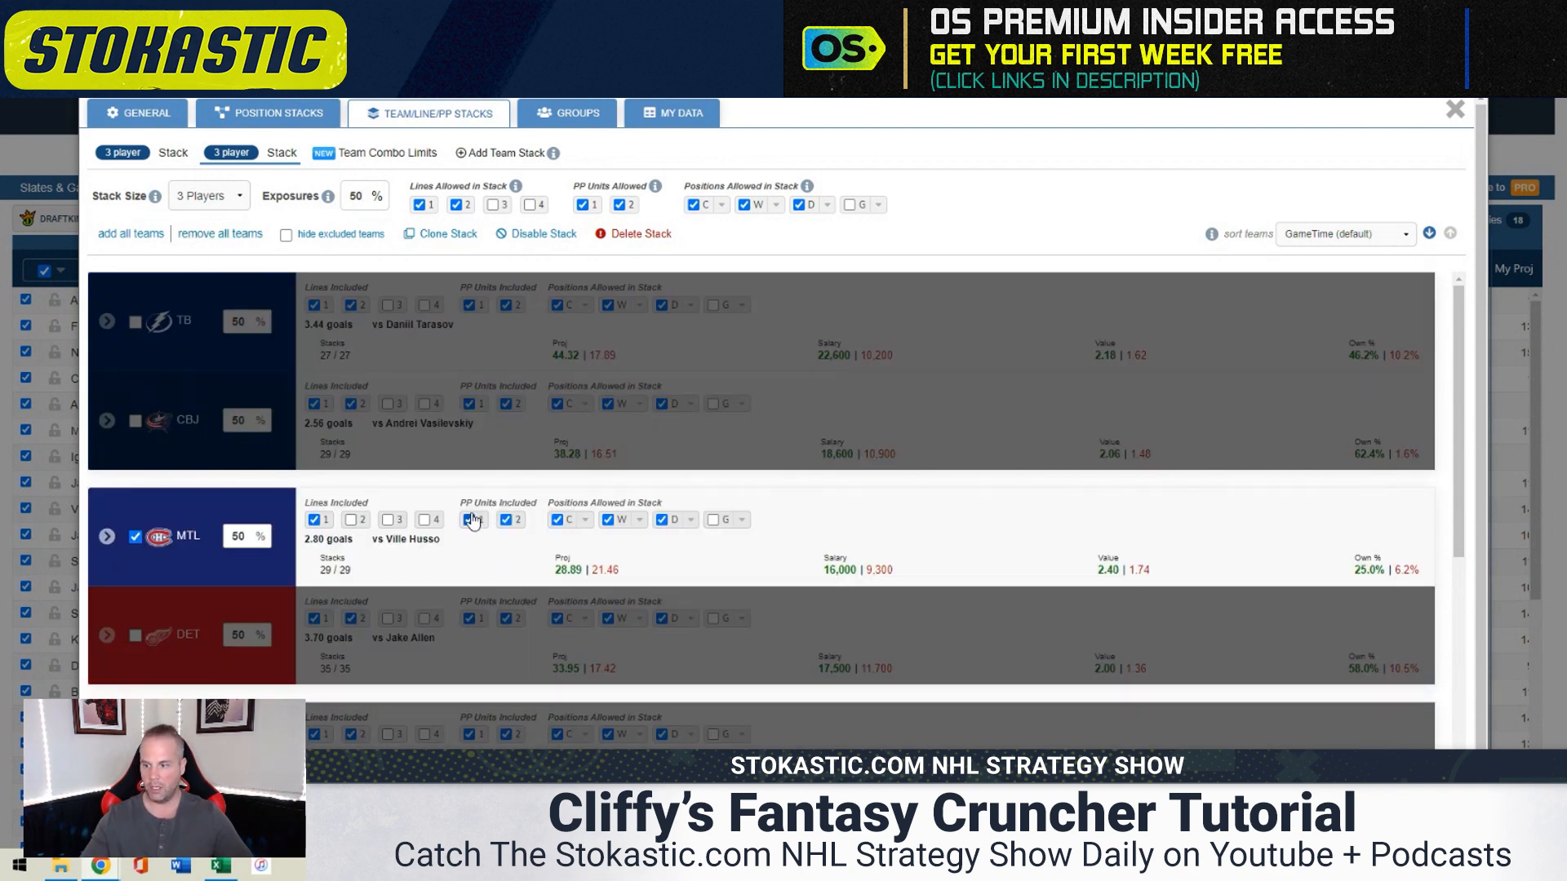
Include CAR in the second 3-player stack using only line 2 and no PP units
{"action": "scroll", "coordinate": [390, 483], "scroll_direction": "down", "scroll_amount": 4}
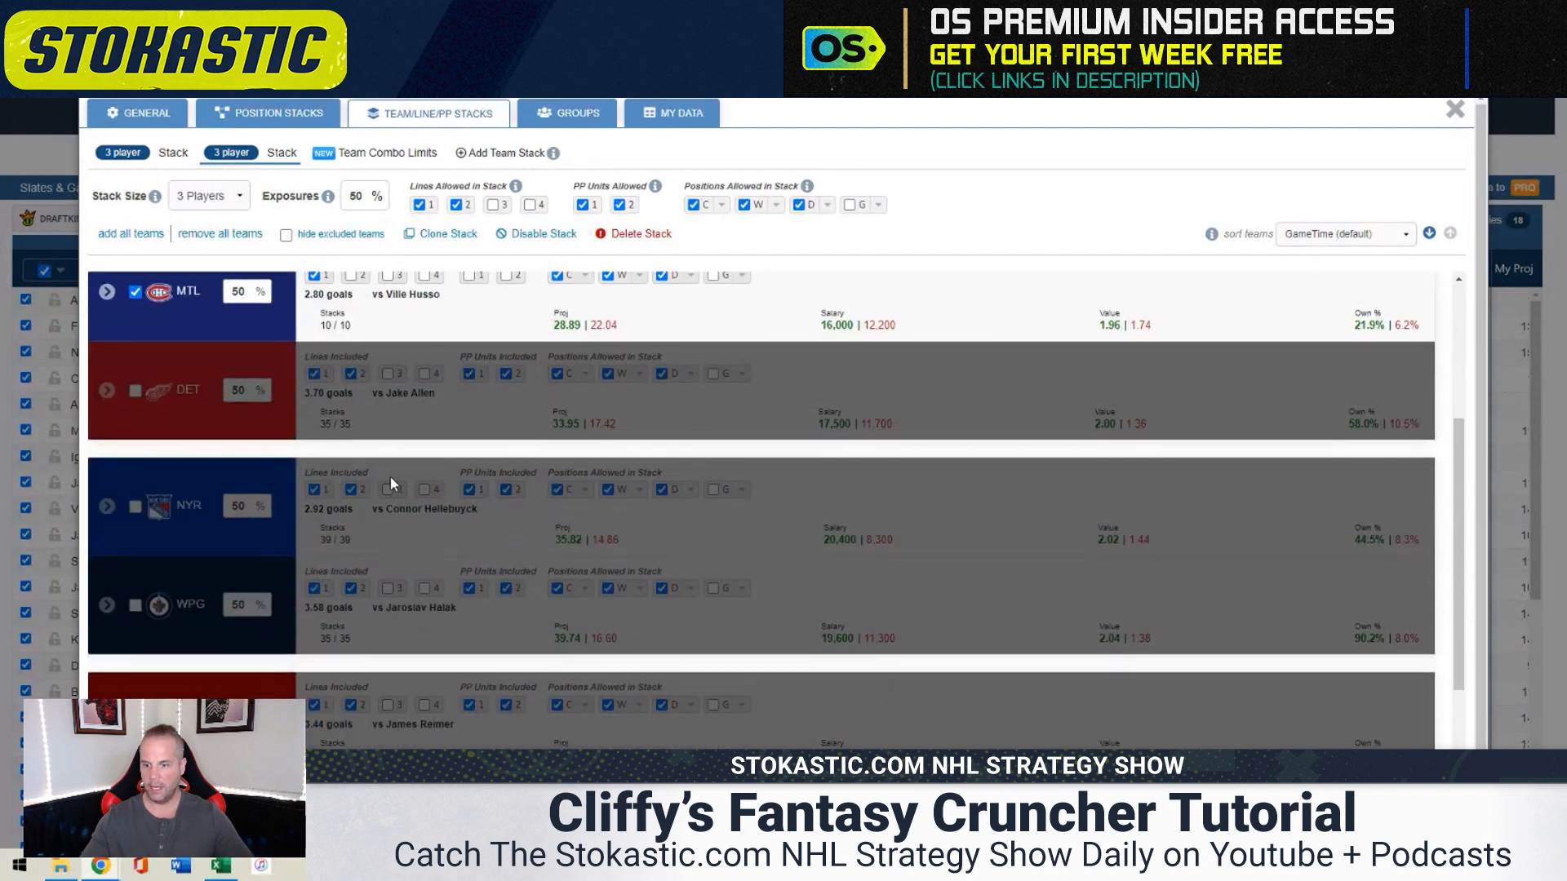
{"action": "left_click", "coordinate": [135, 603]}
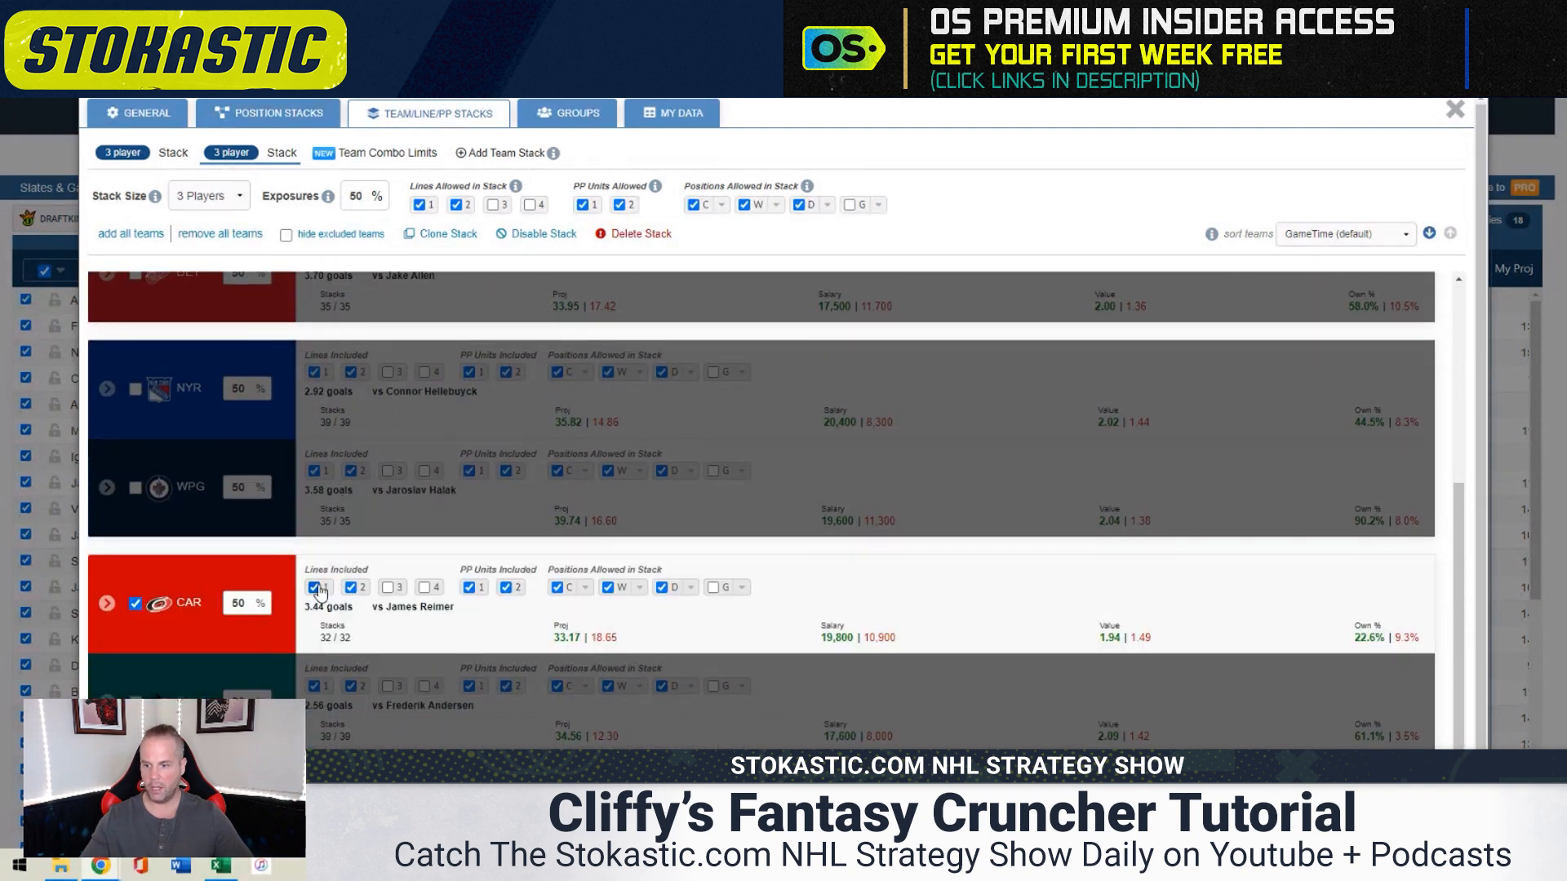
{"action": "left_click", "coordinate": [470, 587]}
{"action": "left_click", "coordinate": [506, 587]}
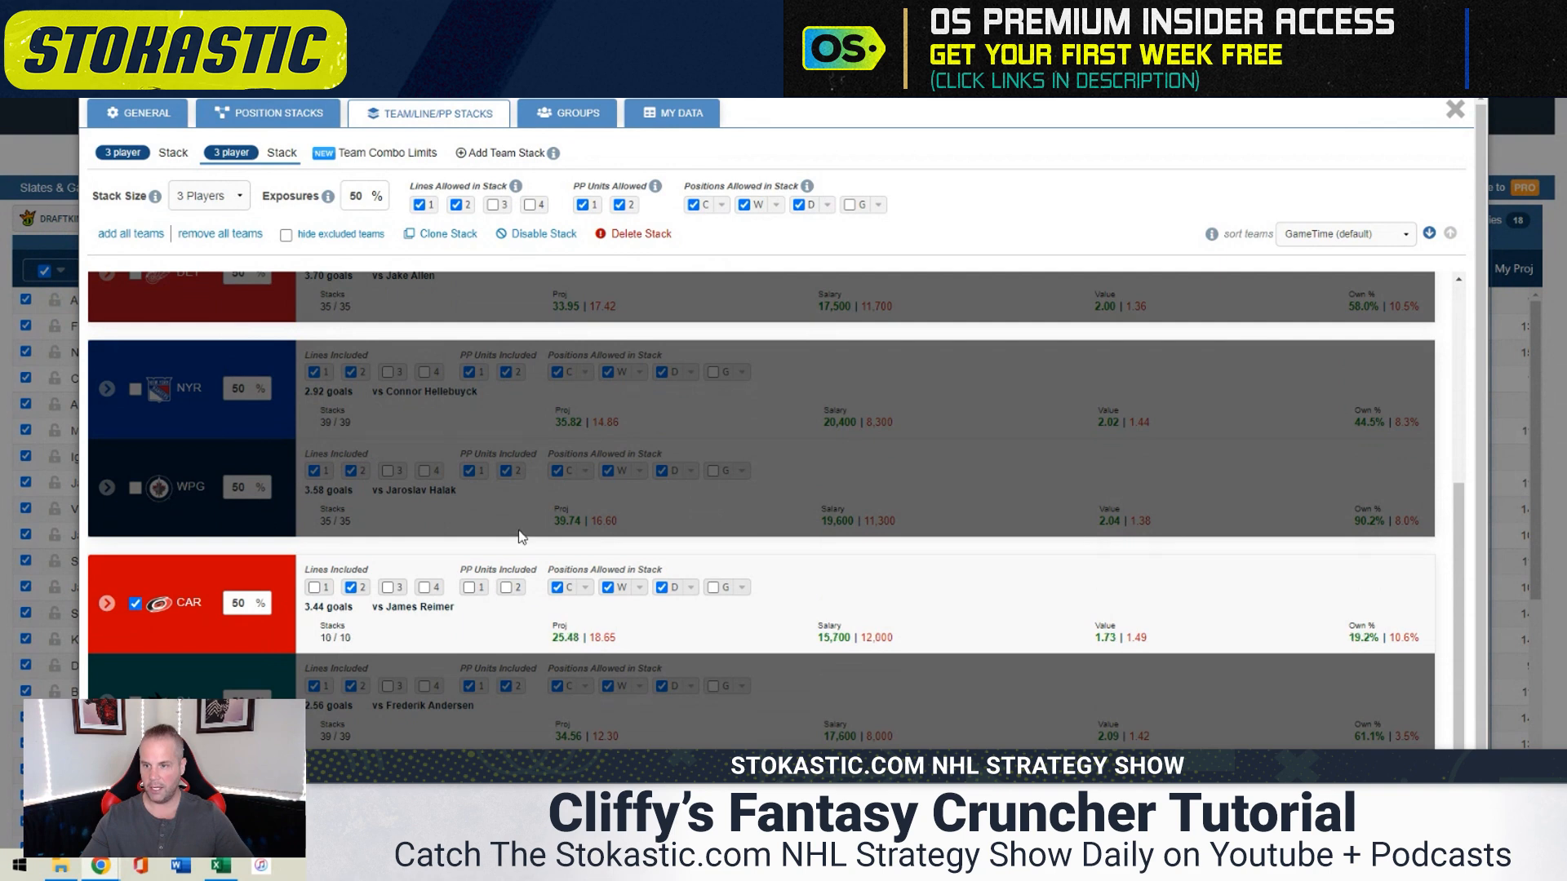
Include TB in the second 3-player stack using only line 1 and no PP units
{"action": "scroll", "coordinate": [514, 537], "scroll_direction": "up", "scroll_amount": 4}
{"action": "left_click", "coordinate": [135, 322]}
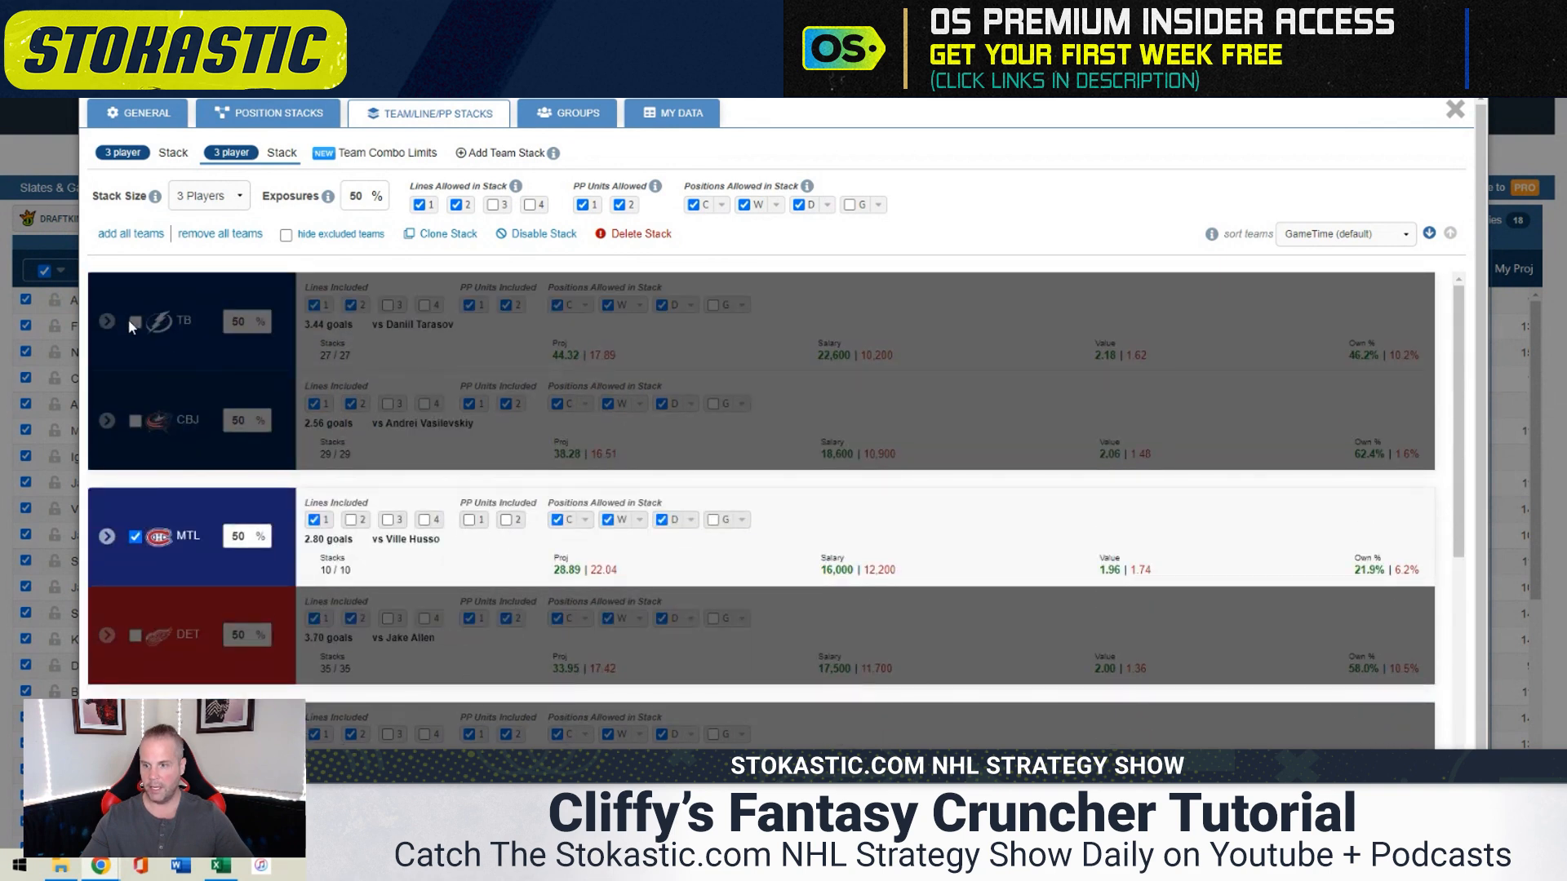
{"action": "left_click", "coordinate": [350, 305]}
{"action": "left_click", "coordinate": [470, 305]}
{"action": "left_click", "coordinate": [507, 305]}
{"action": "scroll", "coordinate": [382, 400], "scroll_direction": "down", "scroll_amount": 5}
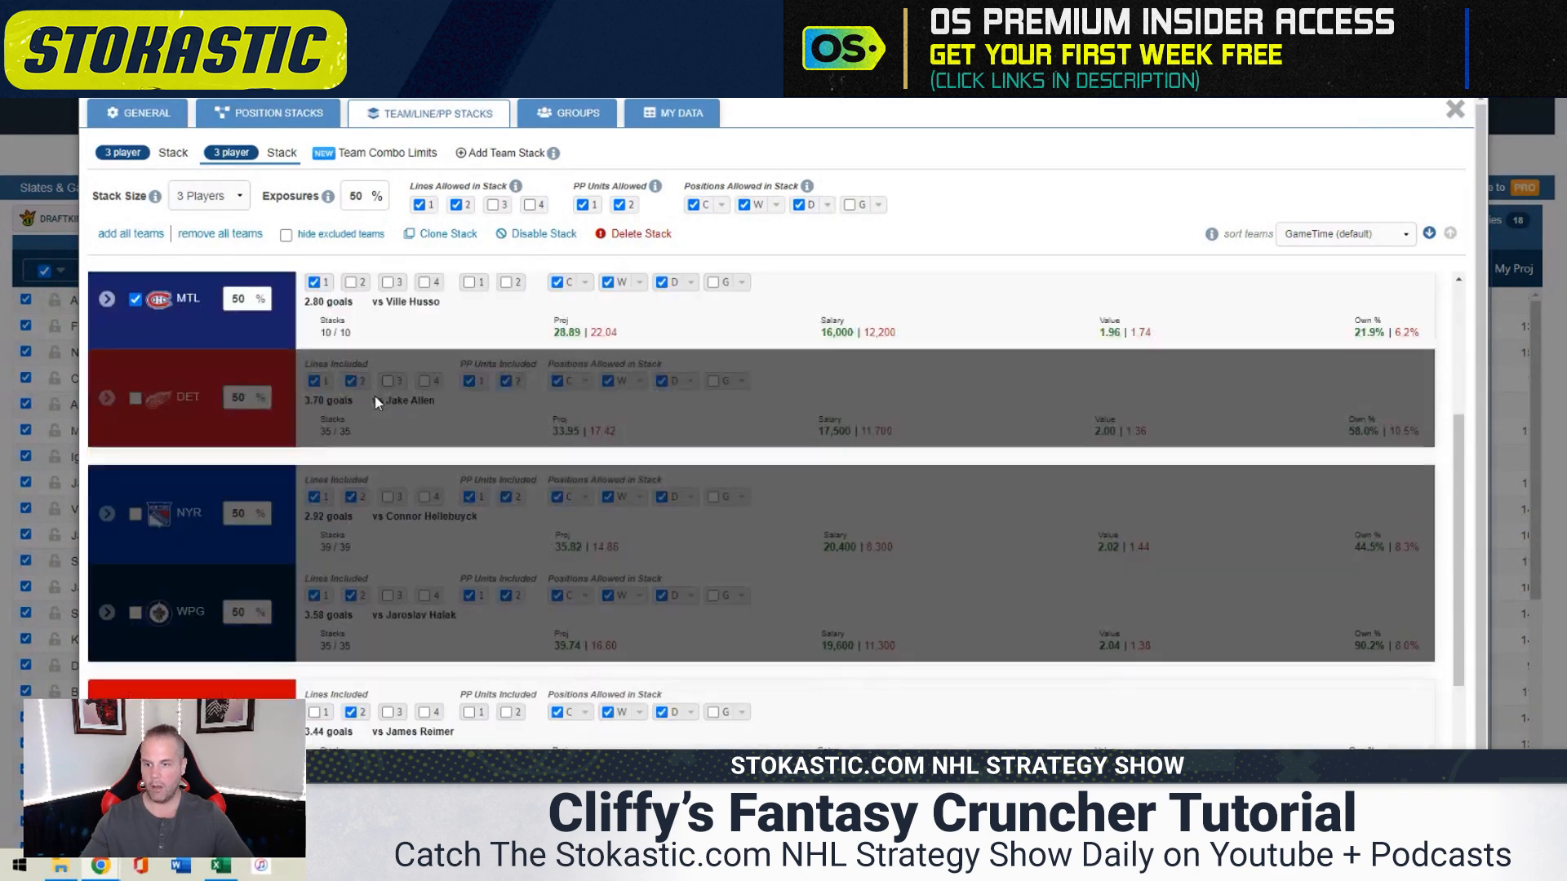
Compare the teams and lines included in the first and second 3-player team stacks
{"action": "scroll", "coordinate": [380, 408], "scroll_direction": "up", "scroll_amount": 5}
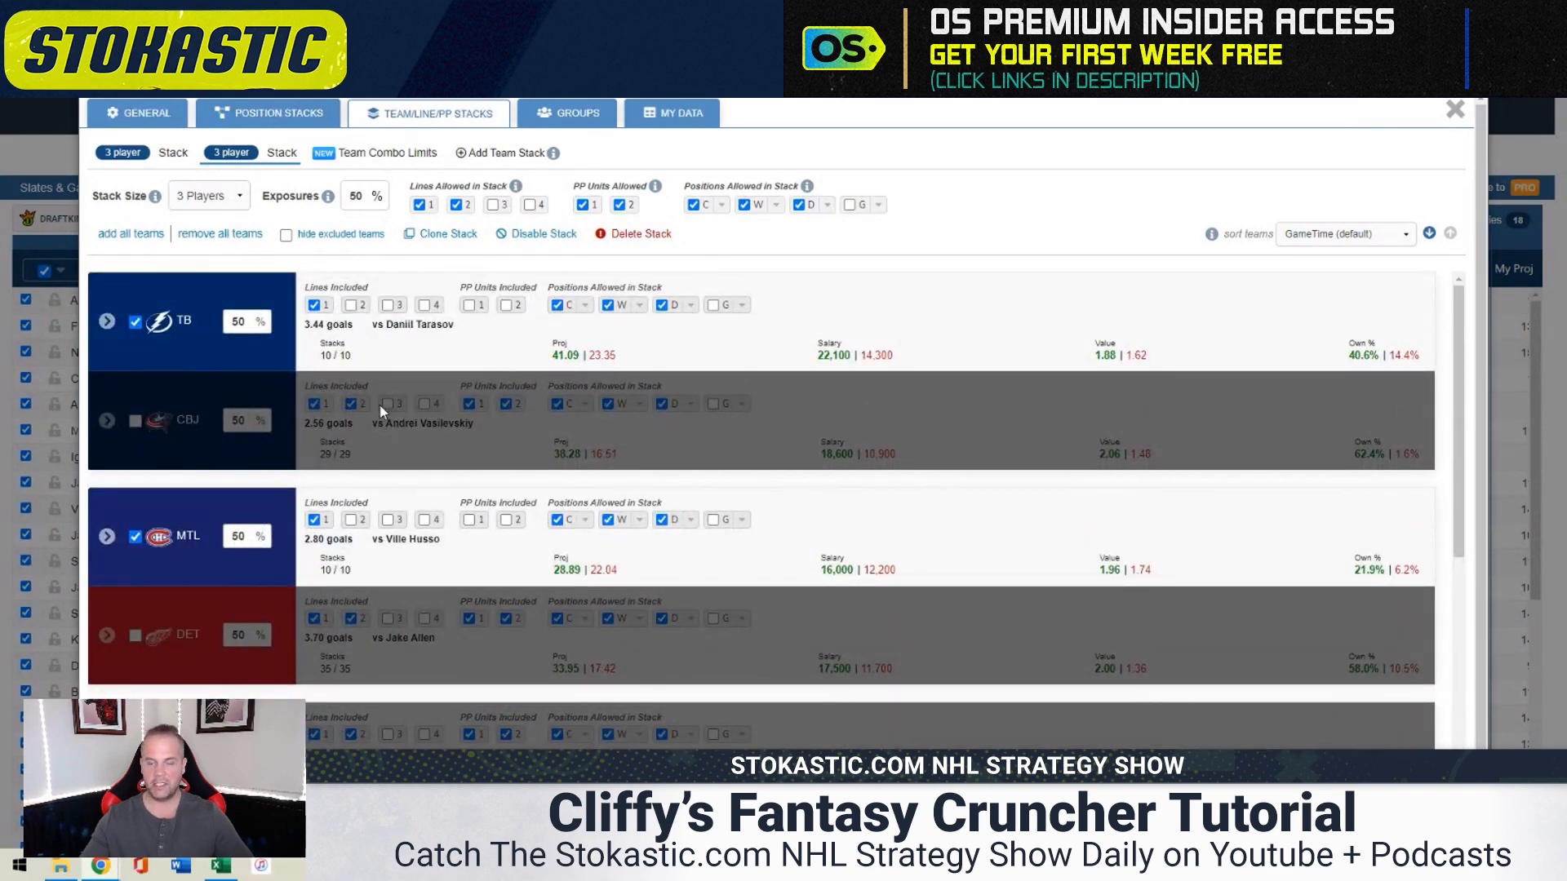
{"action": "left_click", "coordinate": [167, 154]}
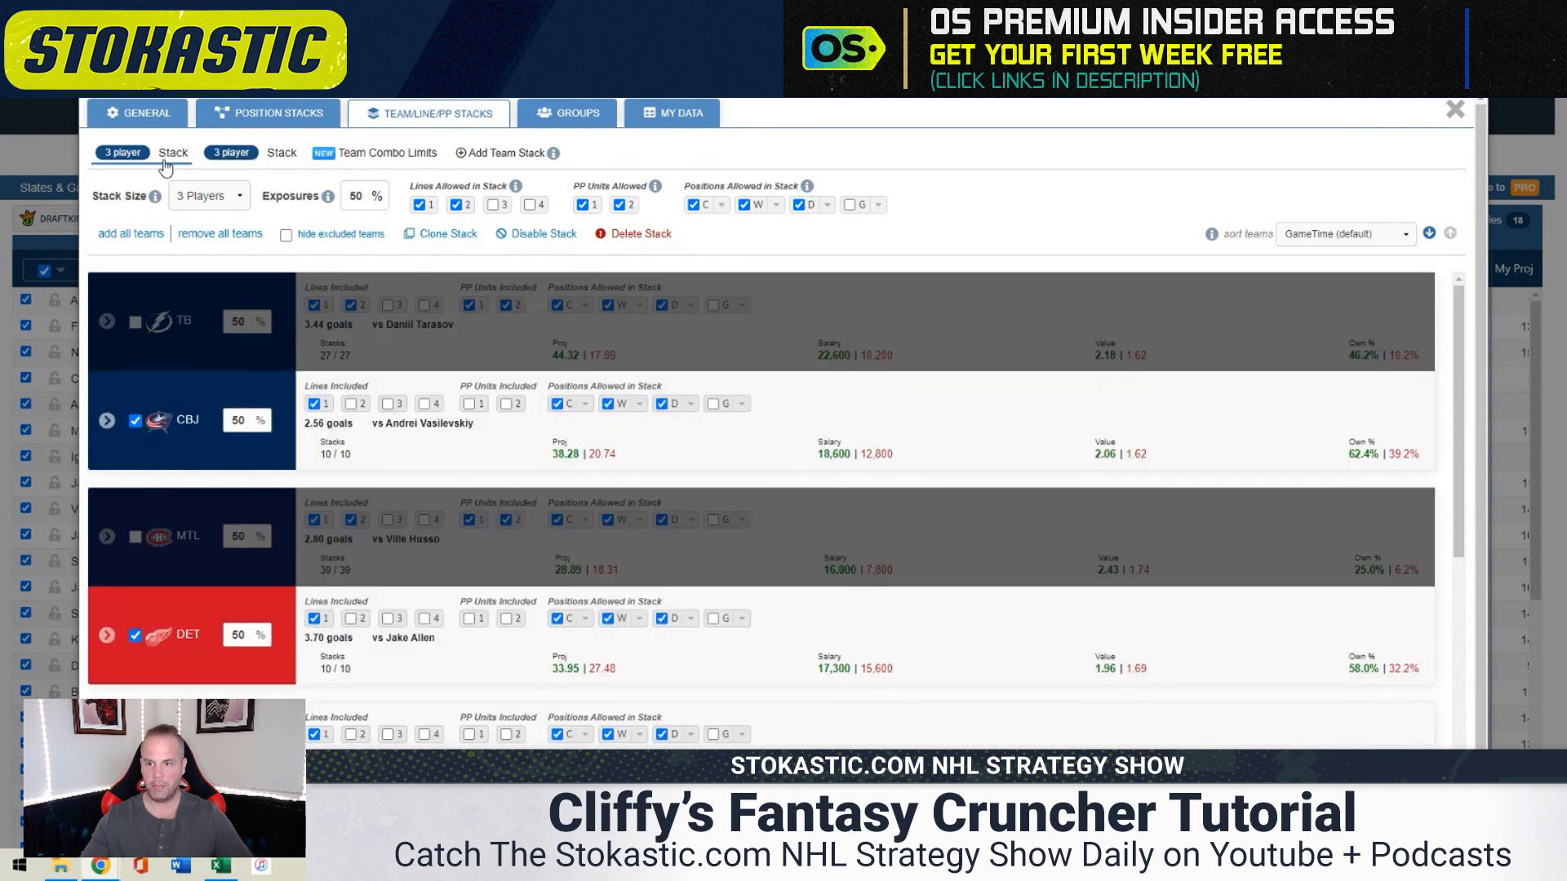
{"action": "scroll", "coordinate": [253, 408], "scroll_direction": "down", "scroll_amount": 5}
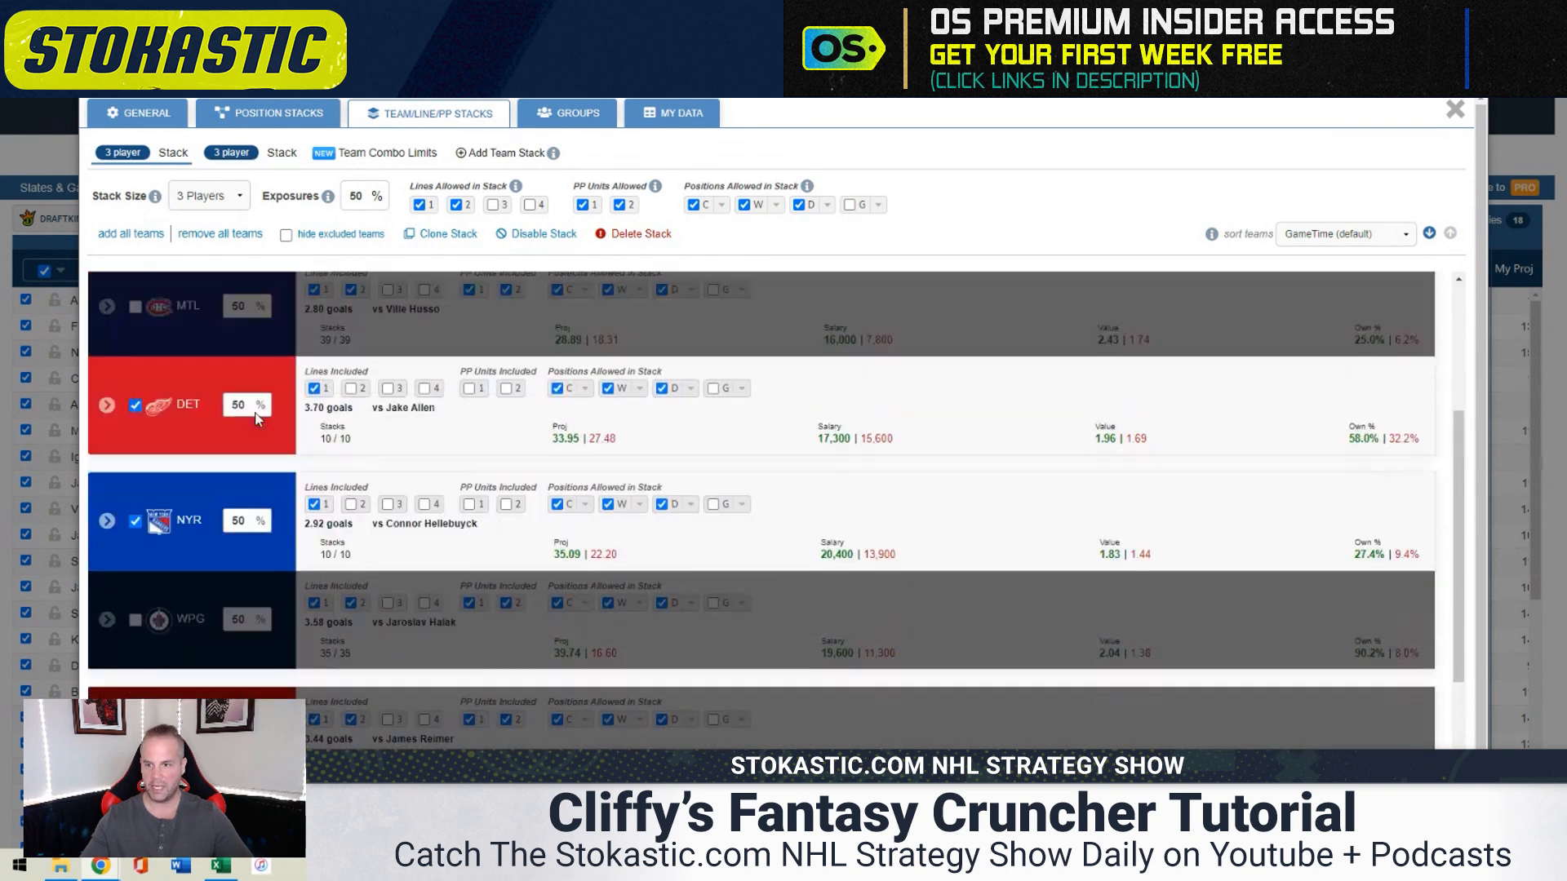
{"action": "scroll", "coordinate": [255, 412], "scroll_direction": "up", "scroll_amount": 5}
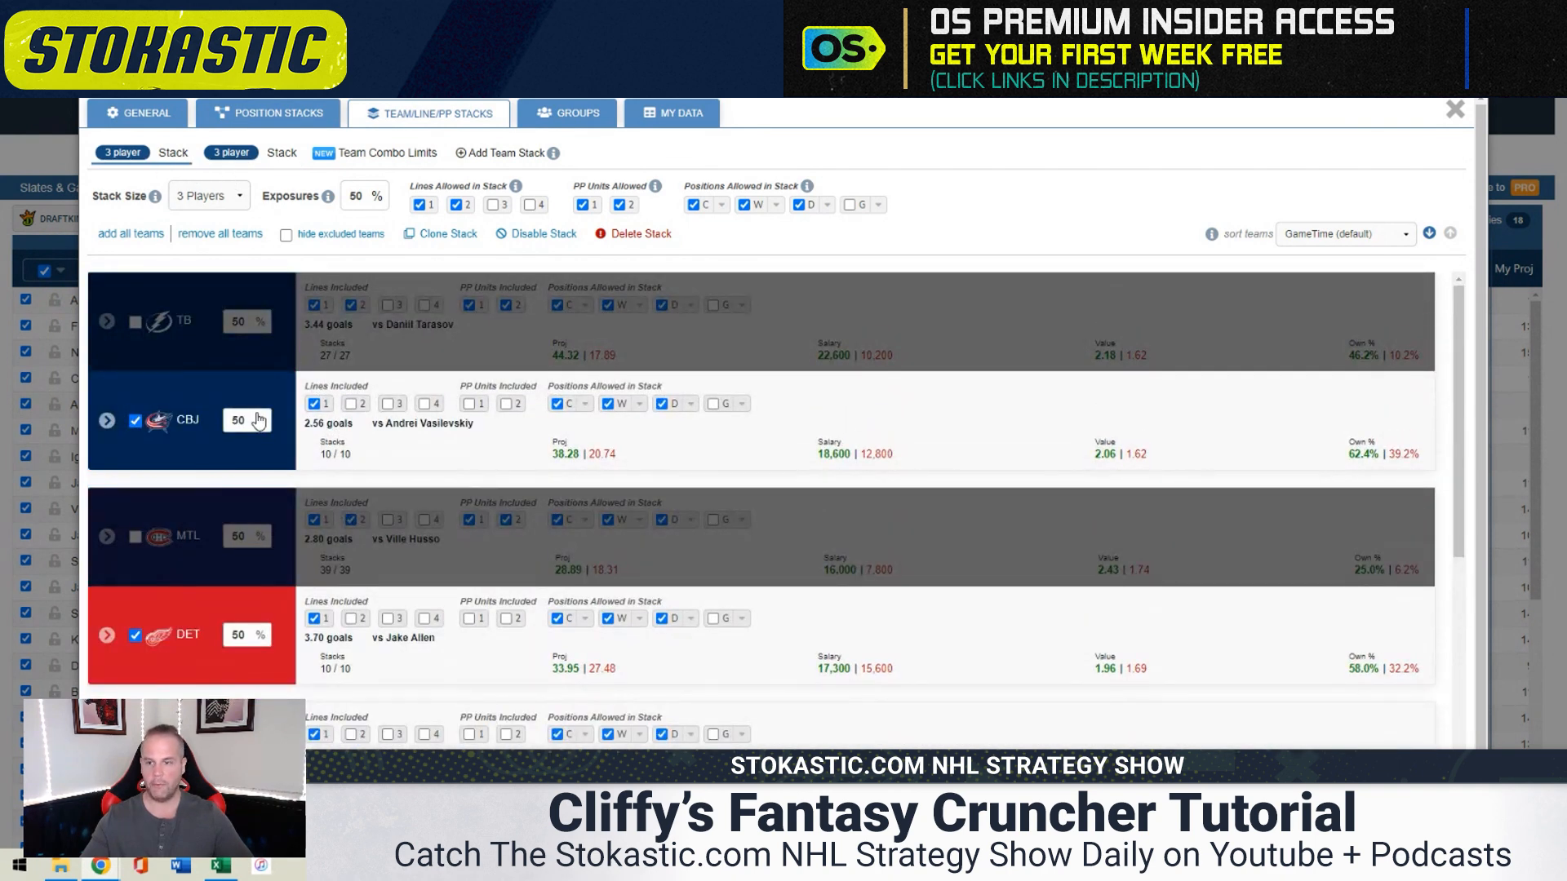
{"action": "left_click", "coordinate": [277, 158]}
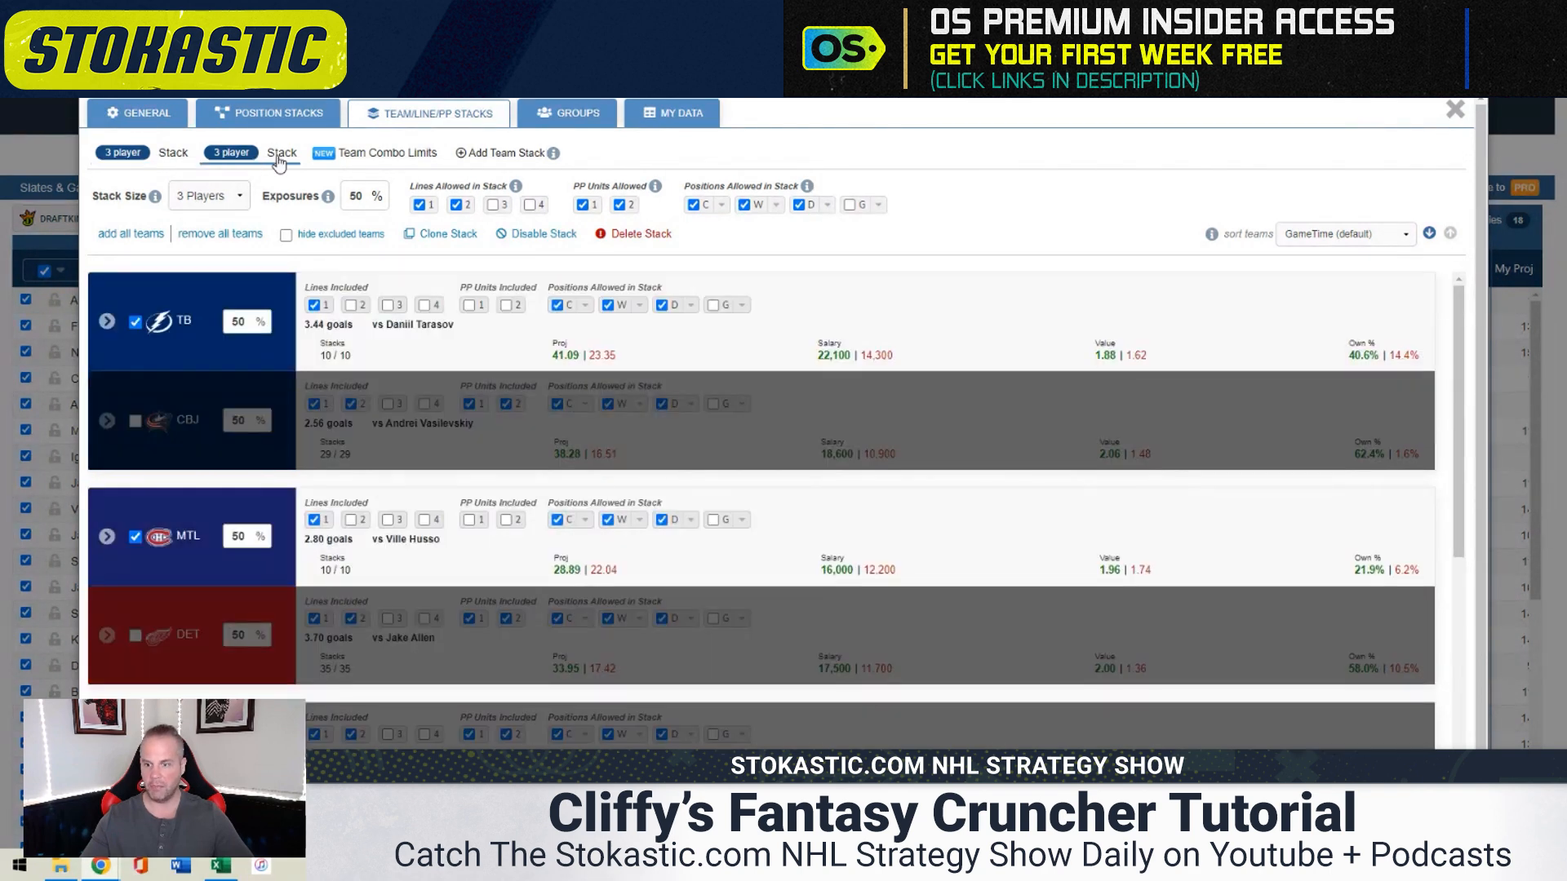
{"action": "left_click", "coordinate": [165, 156]}
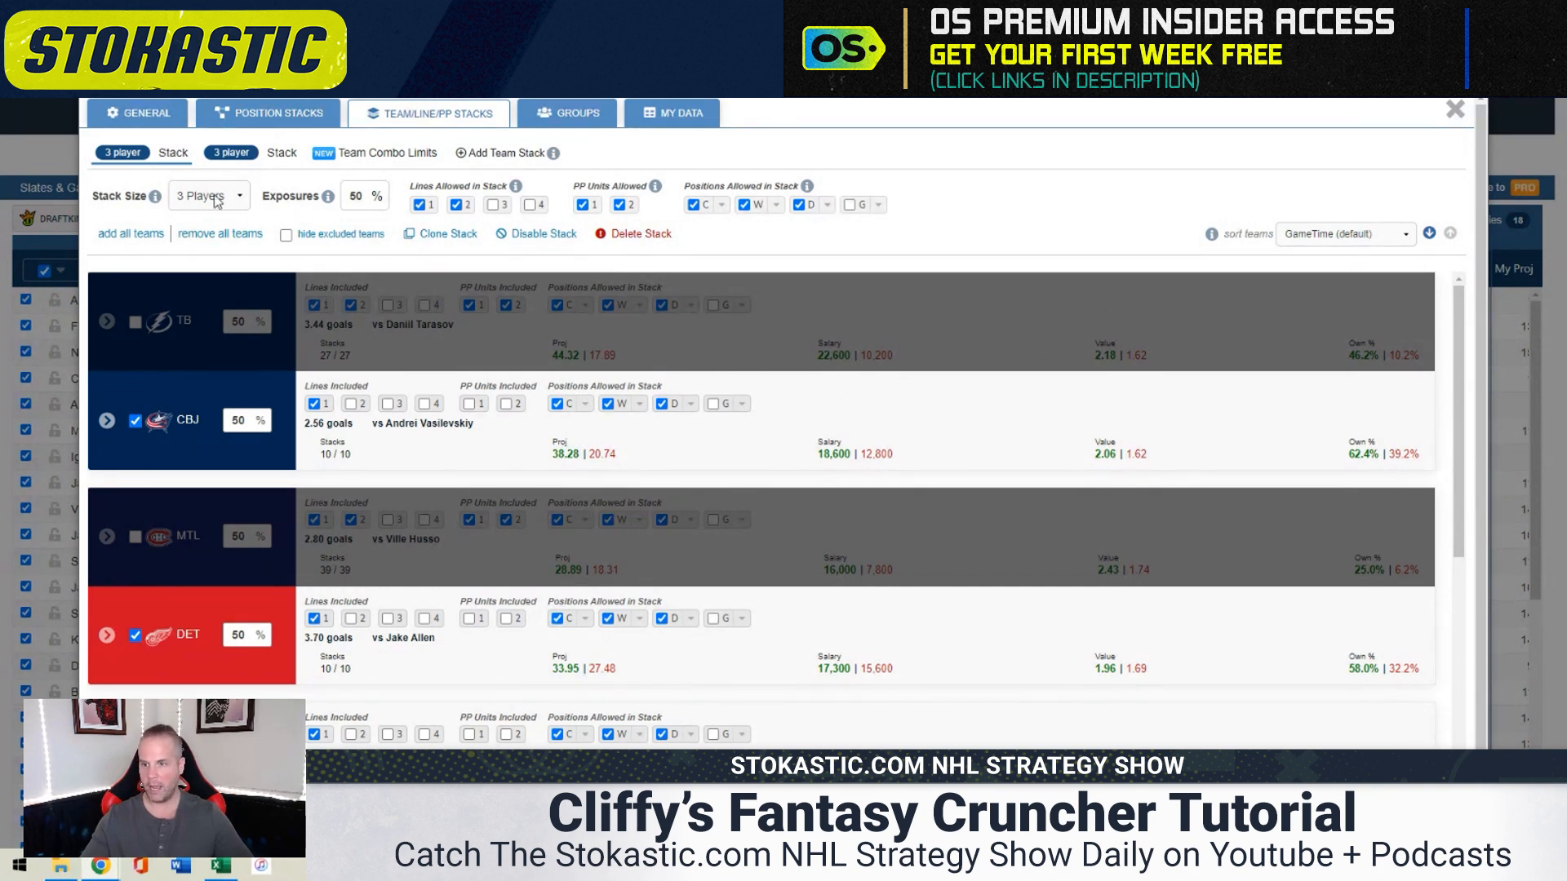
{"action": "mouse_move", "coordinate": [593, 454]}
{"action": "scroll", "coordinate": [594, 454], "scroll_direction": "down", "scroll_amount": 1}
{"action": "scroll", "coordinate": [593, 454], "scroll_direction": "down", "scroll_amount": 3}
{"action": "scroll", "coordinate": [593, 455], "scroll_direction": "up", "scroll_amount": 3}
{"action": "left_click", "coordinate": [279, 153]}
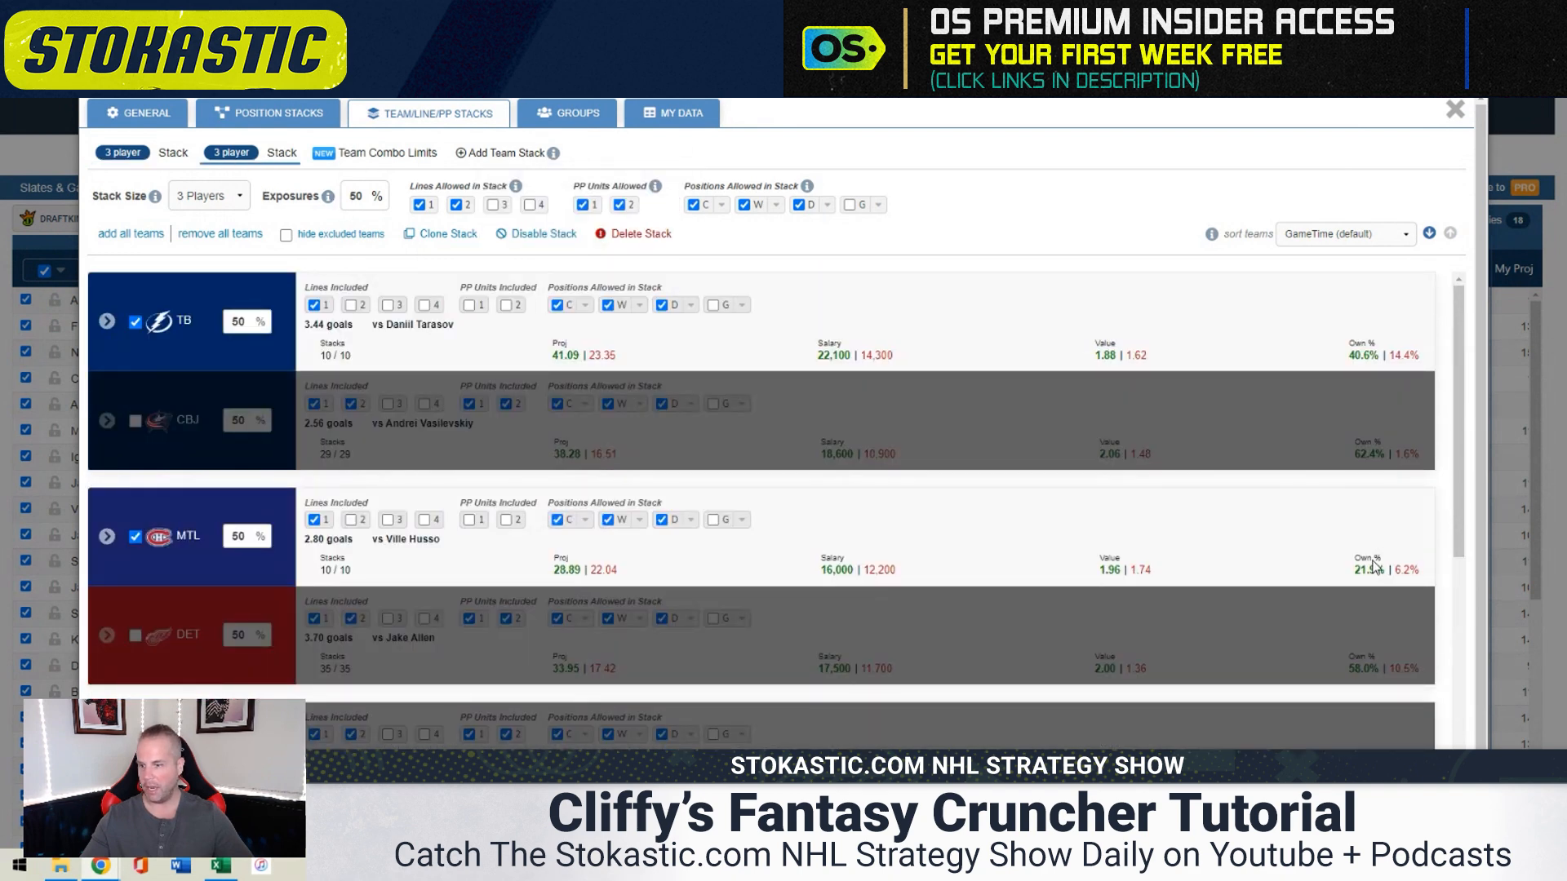
Examine the projected ownership of the MTL stack and its line 1 players in the second 3-player stack
{"action": "mouse_move", "coordinate": [1412, 570]}
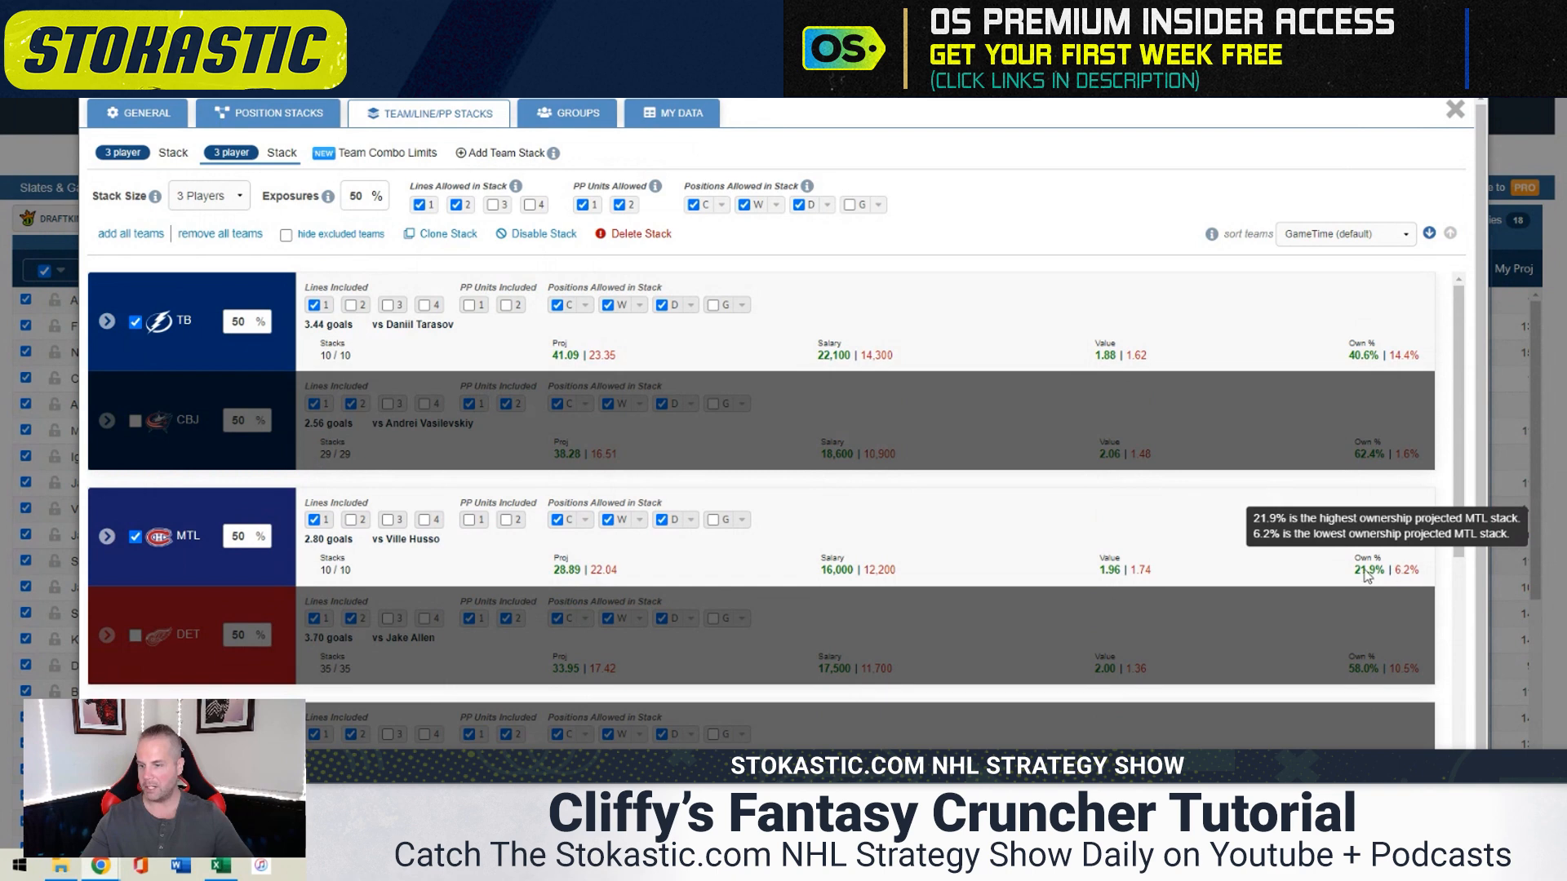
{"action": "left_click", "coordinate": [107, 537]}
{"action": "scroll", "coordinate": [664, 508], "scroll_direction": "down", "scroll_amount": 1}
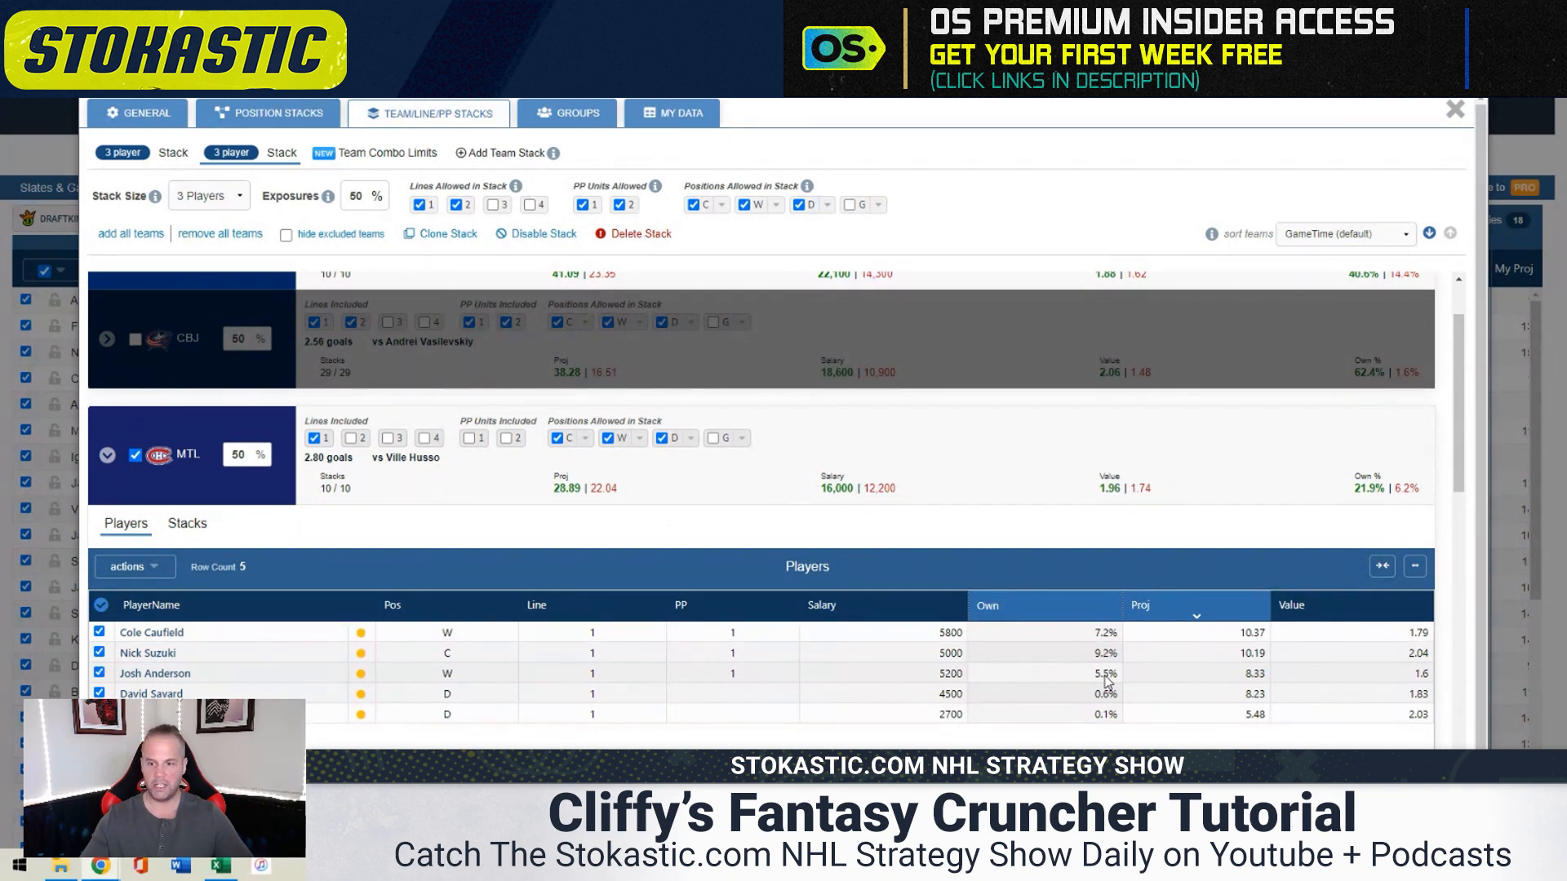
{"action": "left_click", "coordinate": [107, 457]}
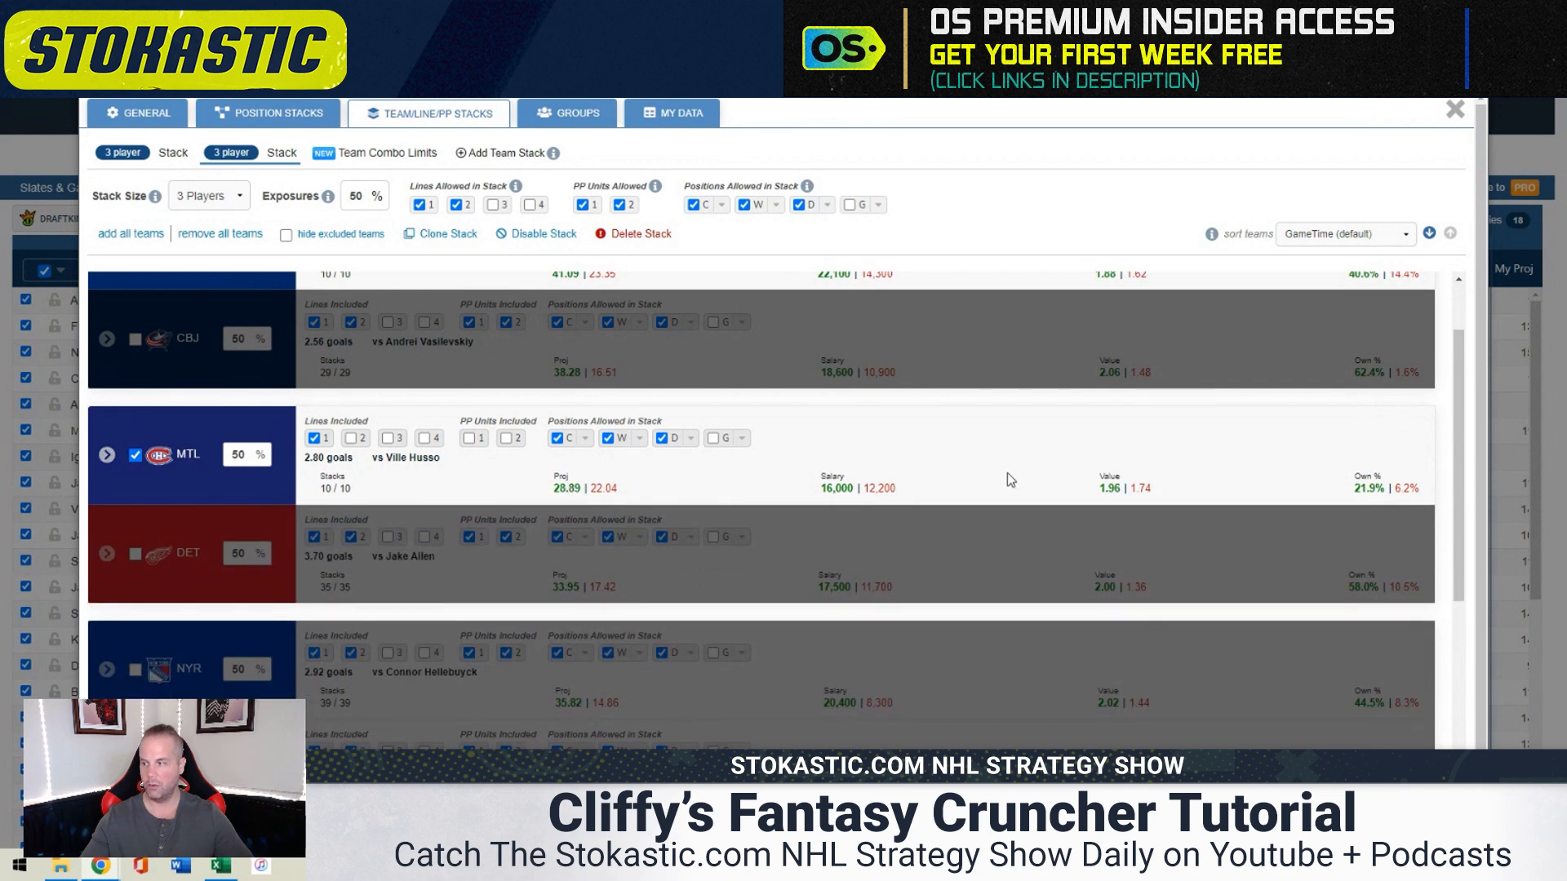
{"action": "scroll", "coordinate": [1217, 464], "scroll_direction": "up", "scroll_amount": 1}
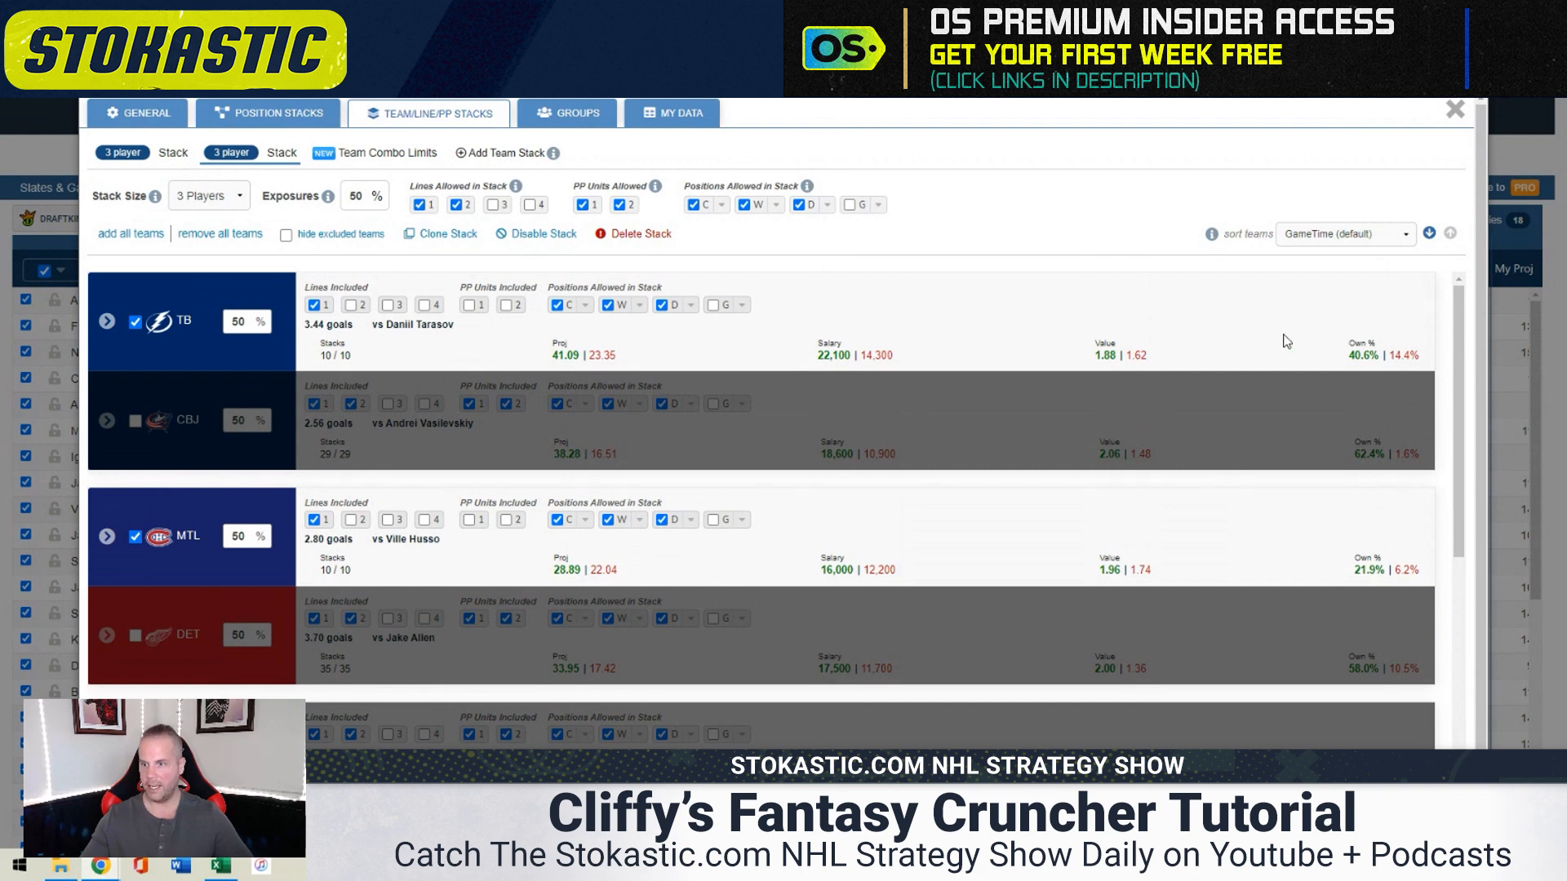
Create a new player group named husso
{"action": "left_click", "coordinate": [395, 158]}
{"action": "left_click", "coordinate": [556, 129]}
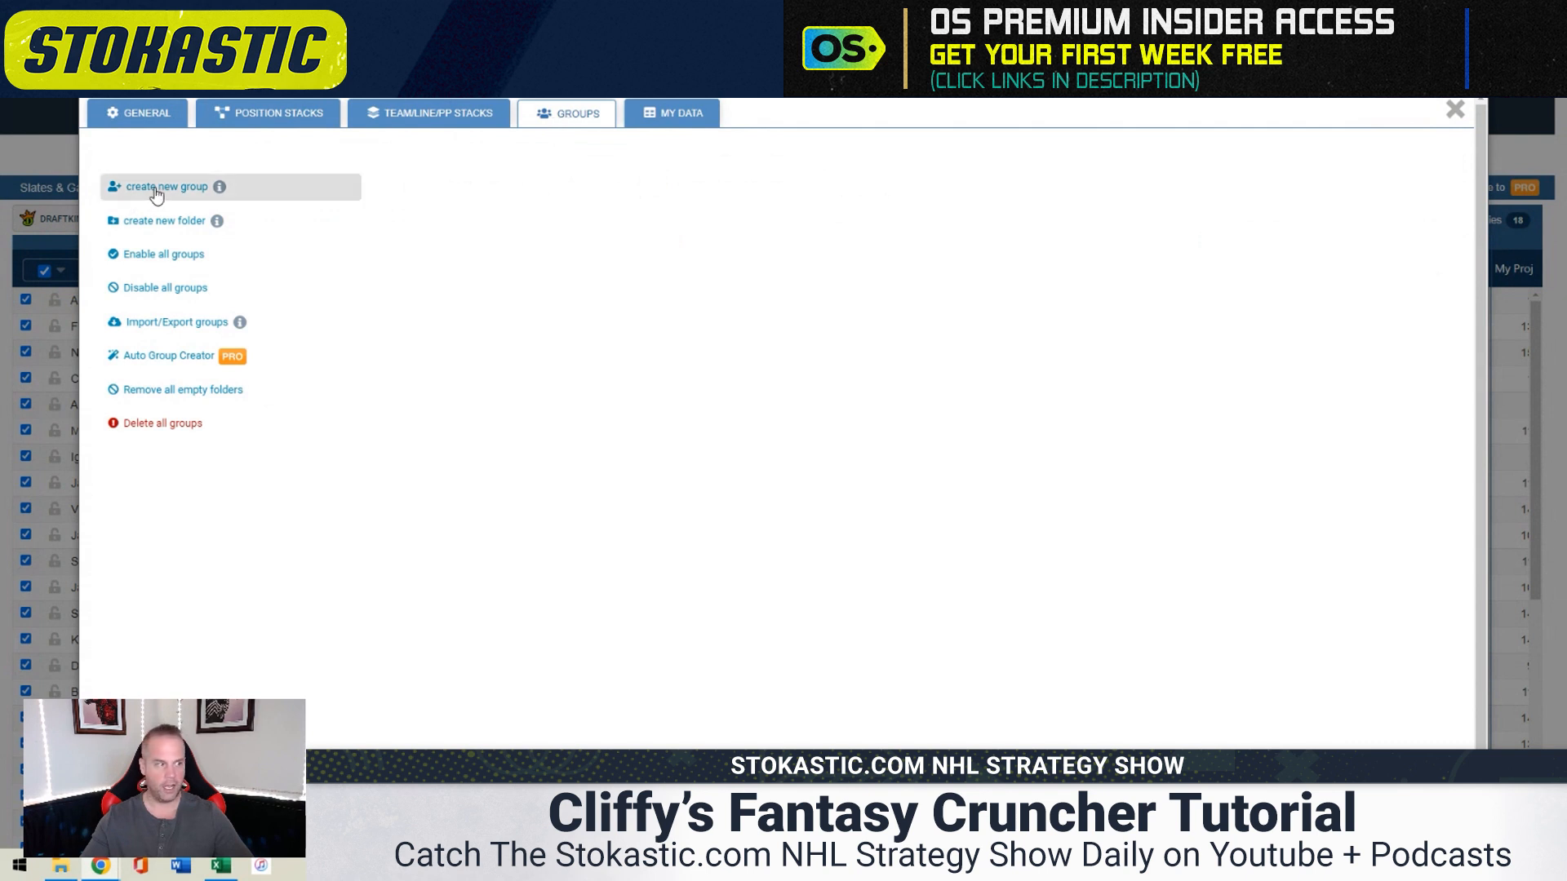
{"action": "left_click", "coordinate": [157, 190]}
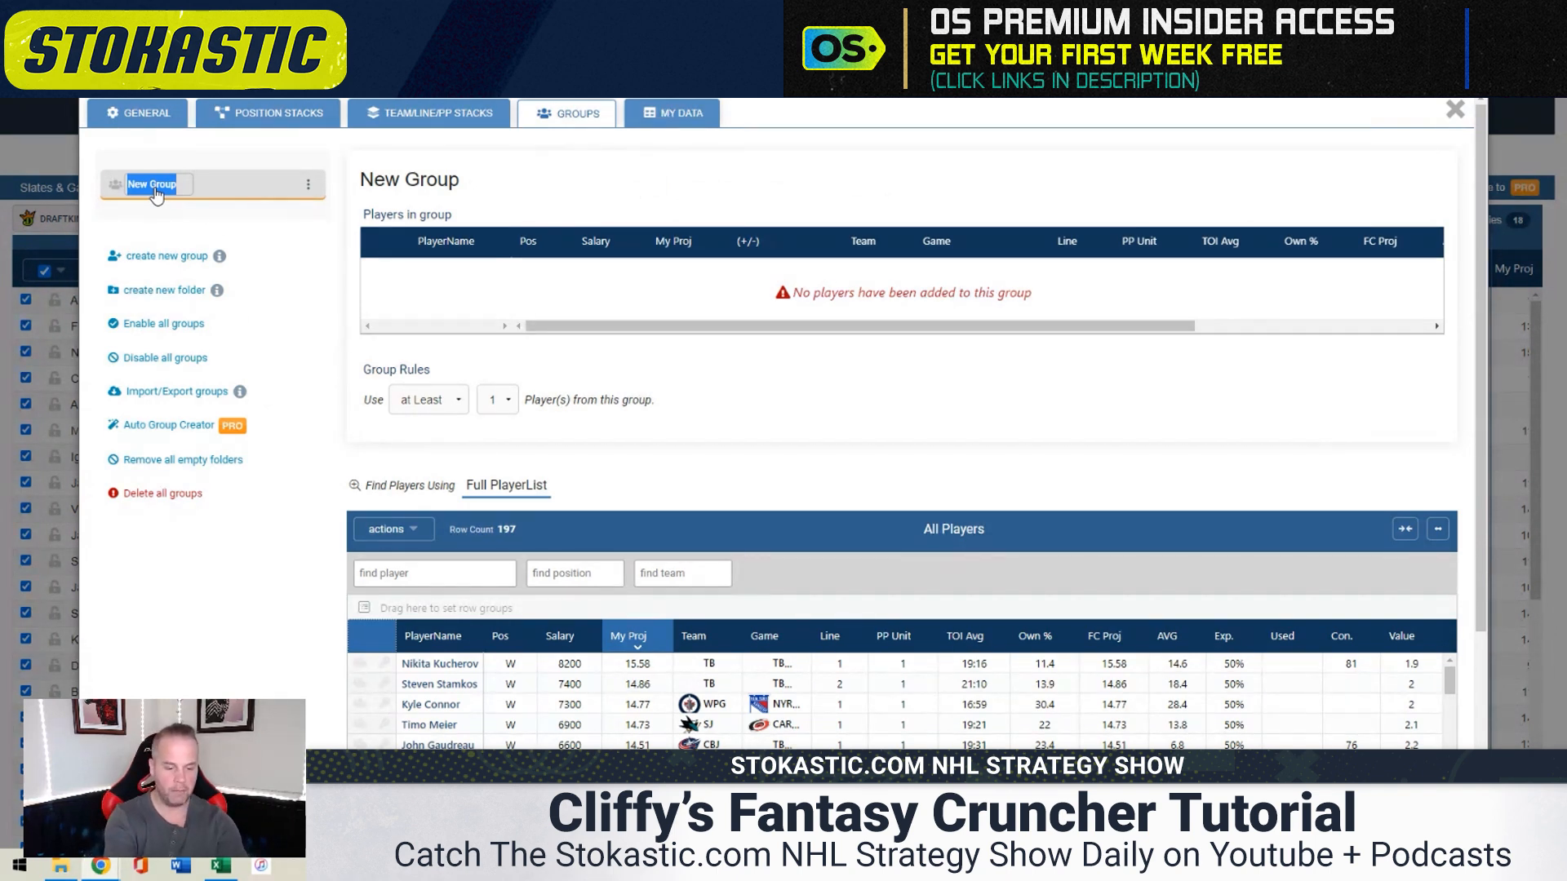
{"action": "type", "text": "husso"}
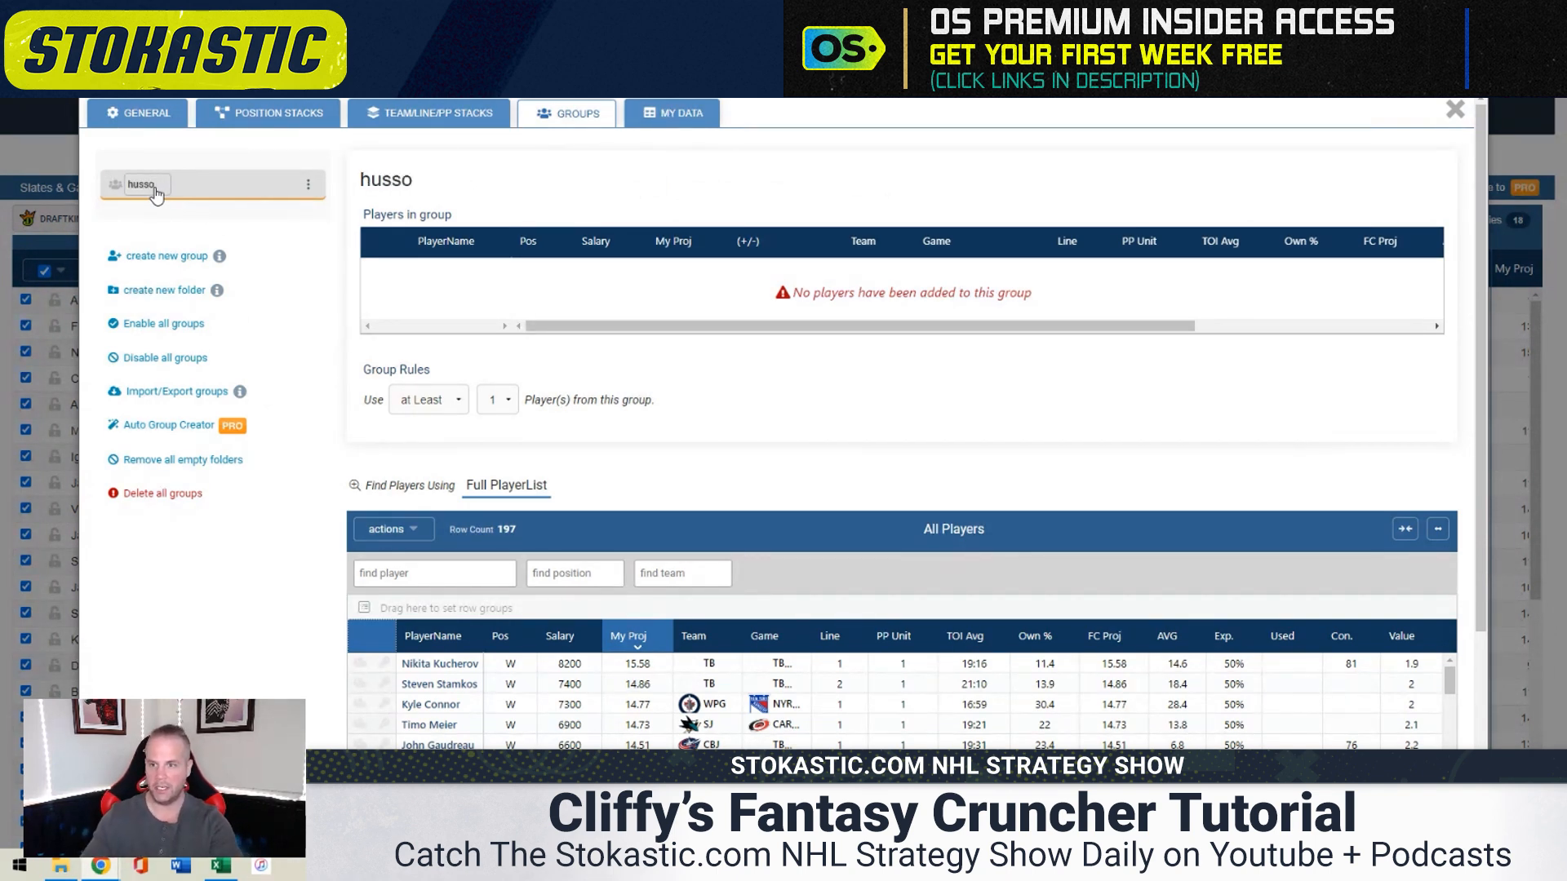
{"action": "left_click", "coordinate": [255, 228]}
Find Ville Husso in the full player list and add him to the husso group as the key player
{"action": "left_click", "coordinate": [424, 573]}
{"action": "type", "text": "hu"}
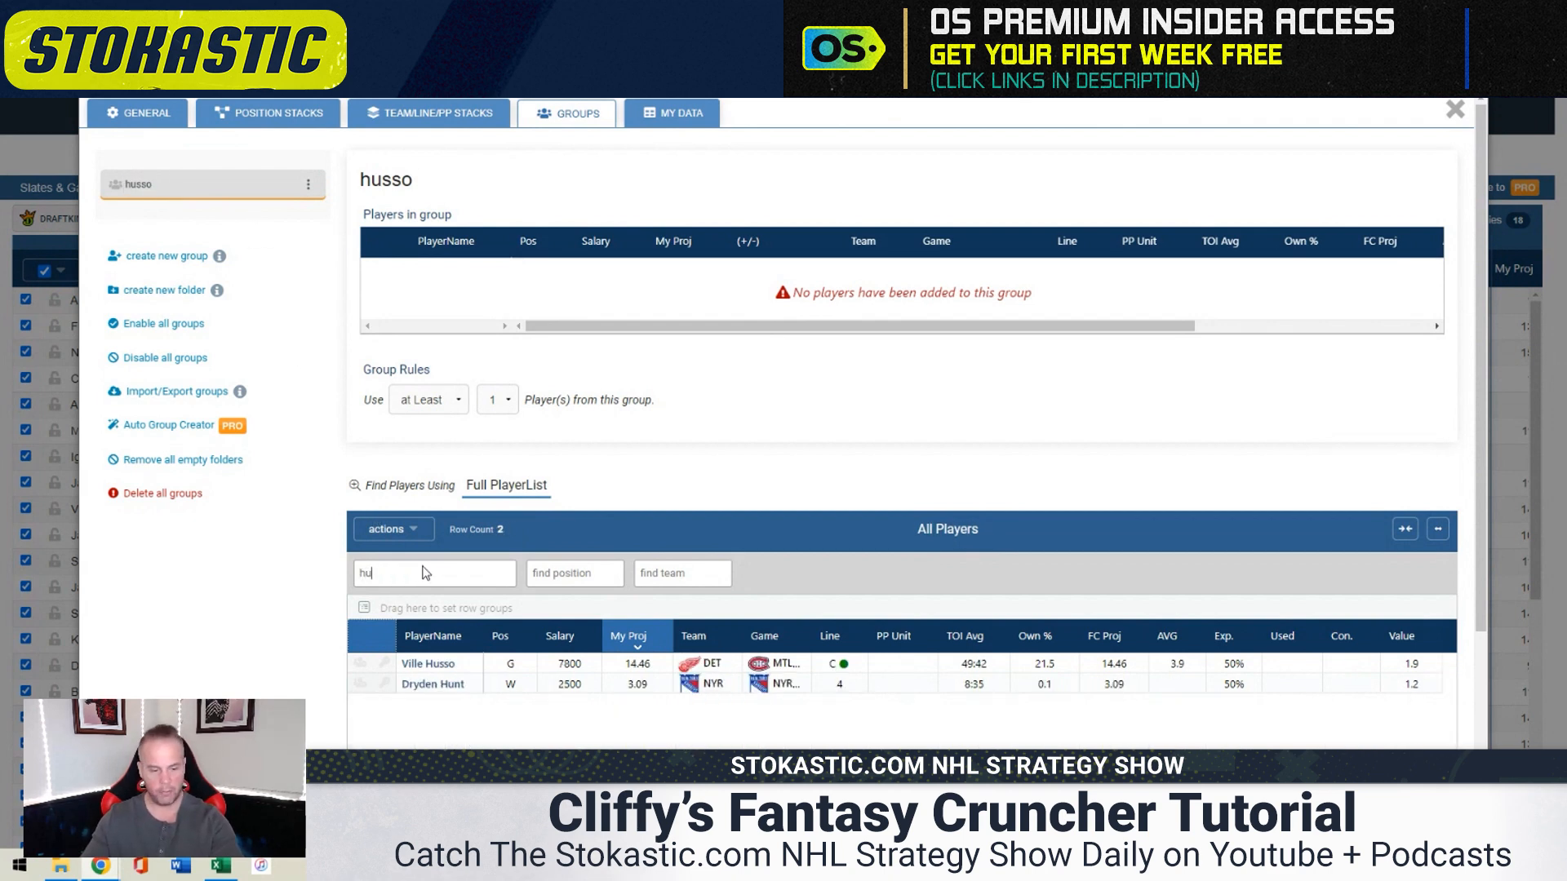
{"action": "type", "text": "ss"}
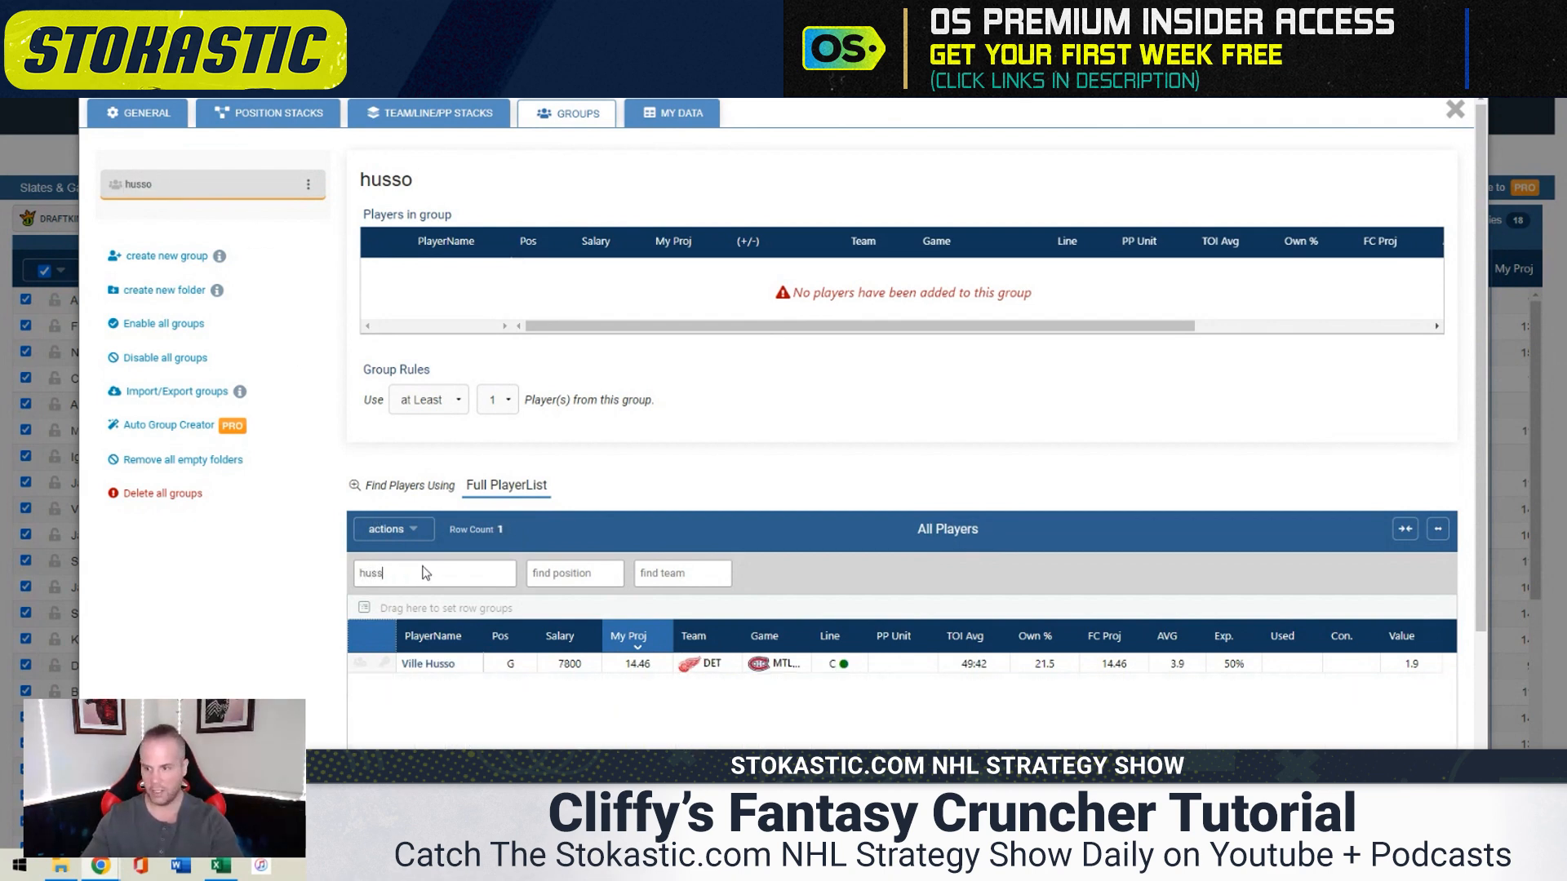
{"action": "left_click", "coordinate": [386, 665]}
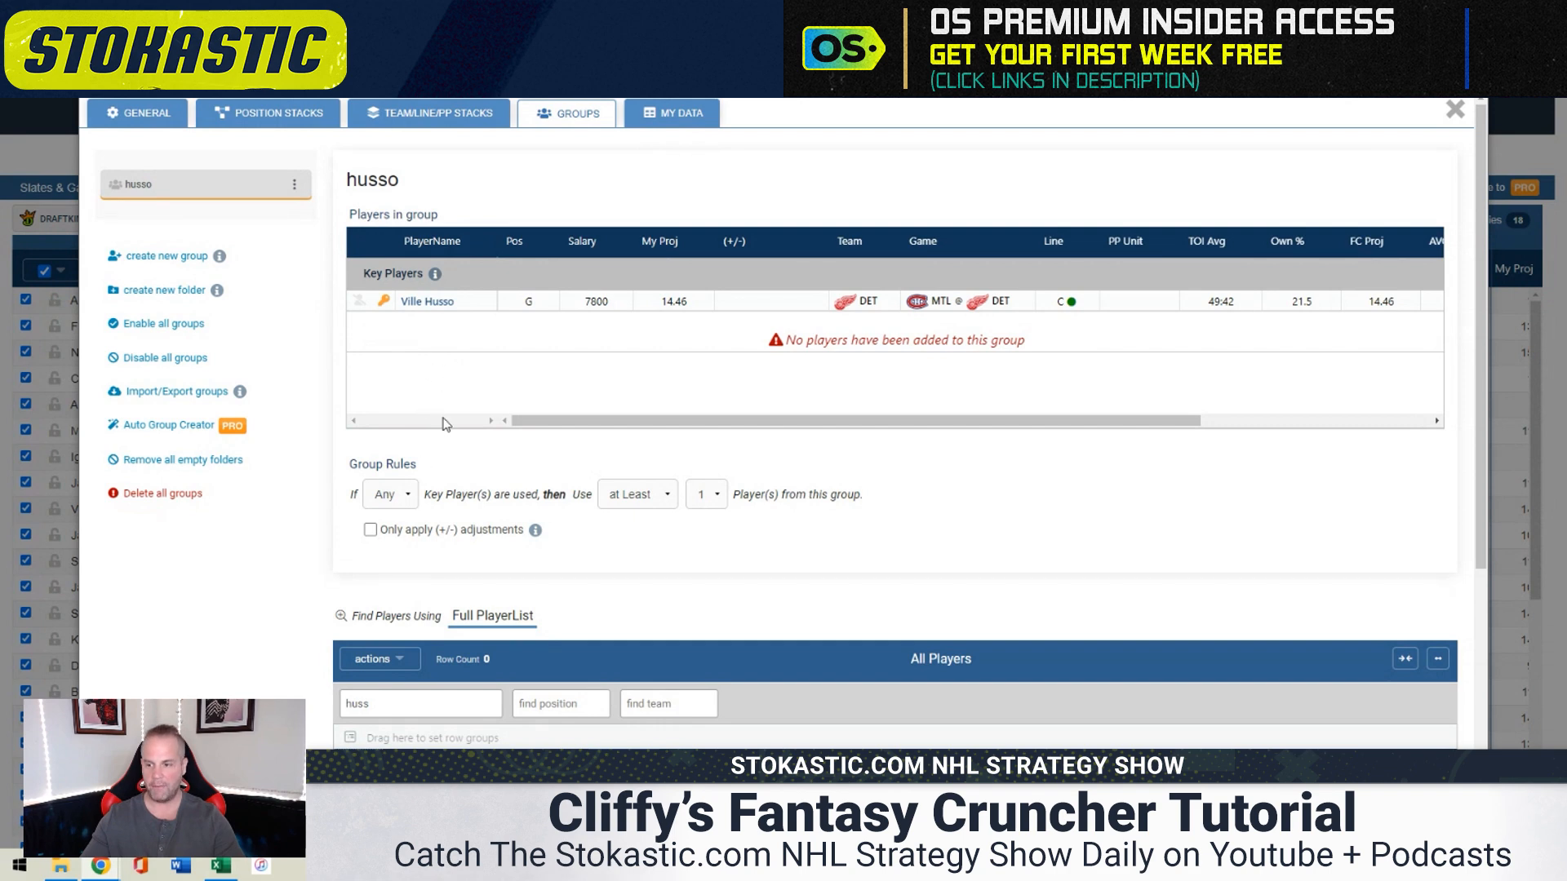
Add Detroit defensemen Moritz Seider and Filip Hronek to the husso group as regular players
{"action": "scroll", "coordinate": [434, 551], "scroll_direction": "down", "scroll_amount": 2}
{"action": "type", "text": "seid"}
{"action": "double_click", "coordinate": [408, 630]}
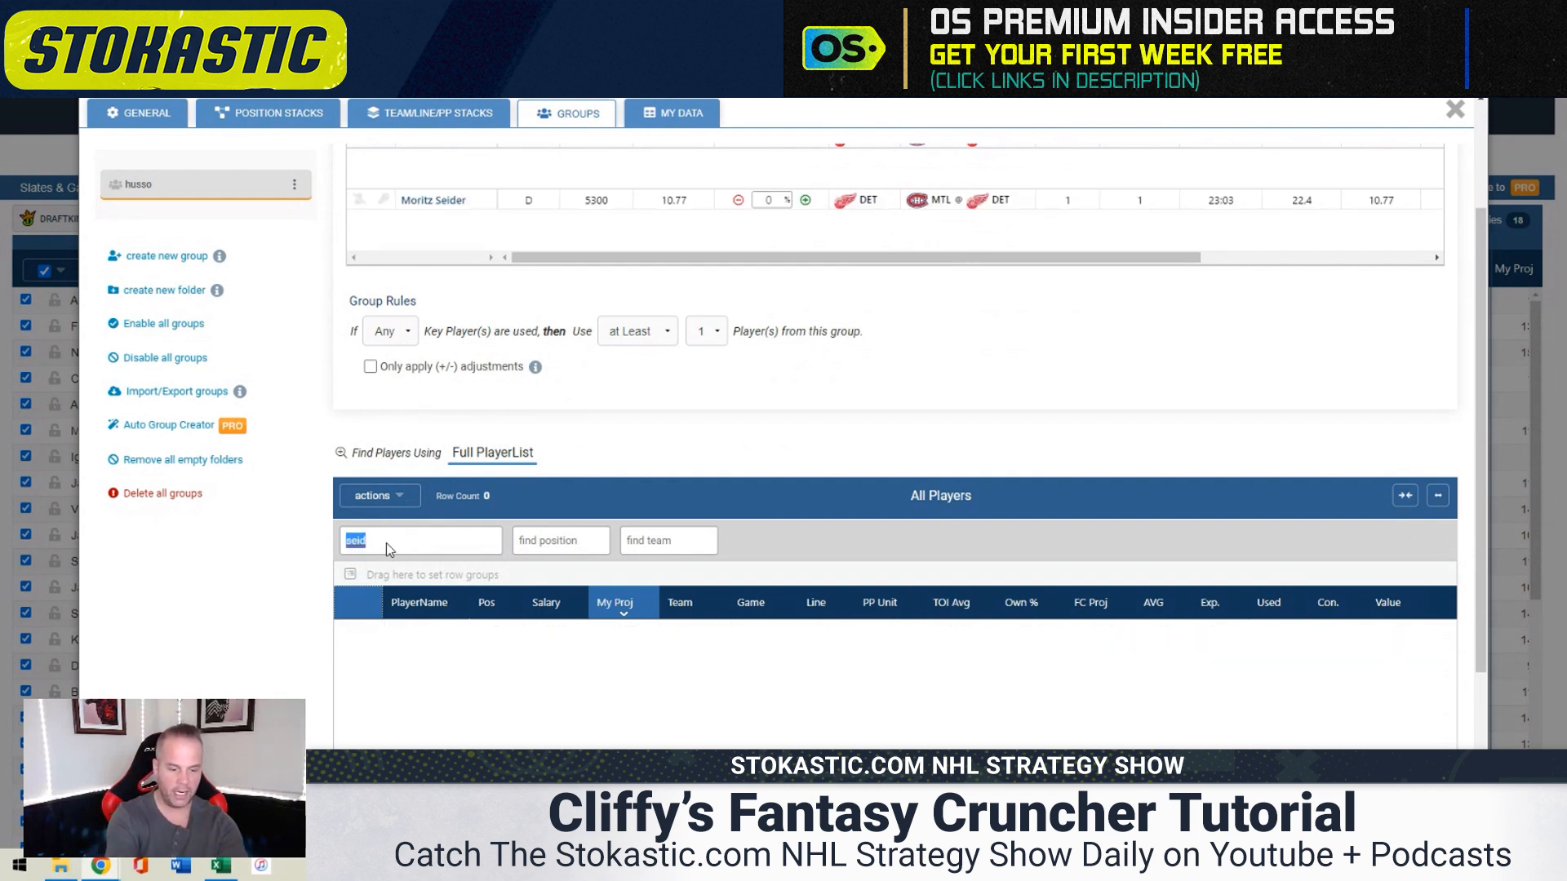
{"action": "type", "text": "hron"}
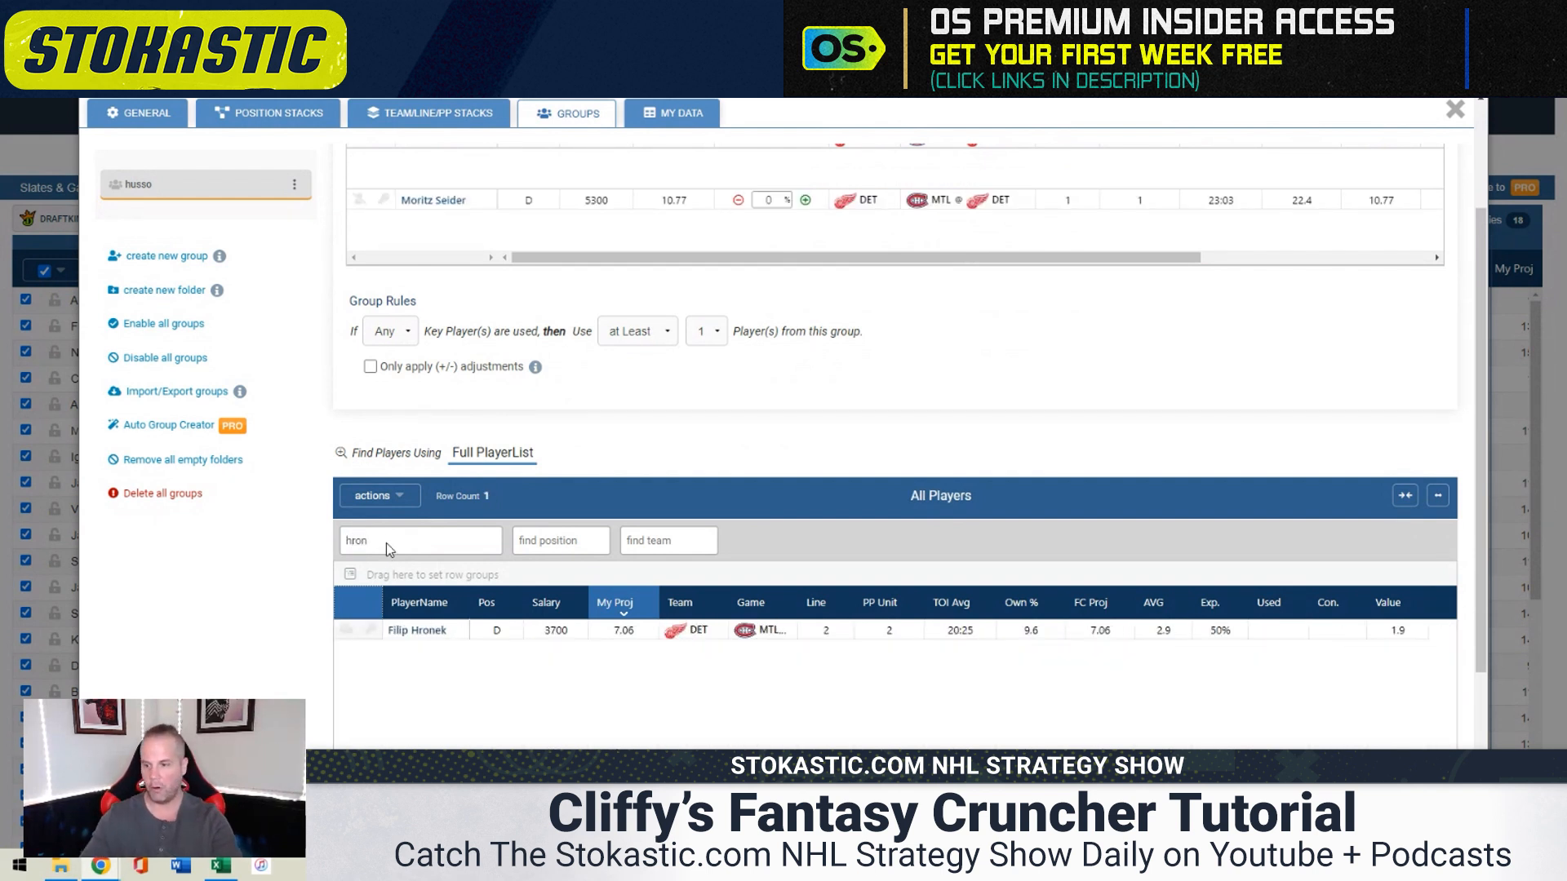
{"action": "left_click", "coordinate": [346, 630]}
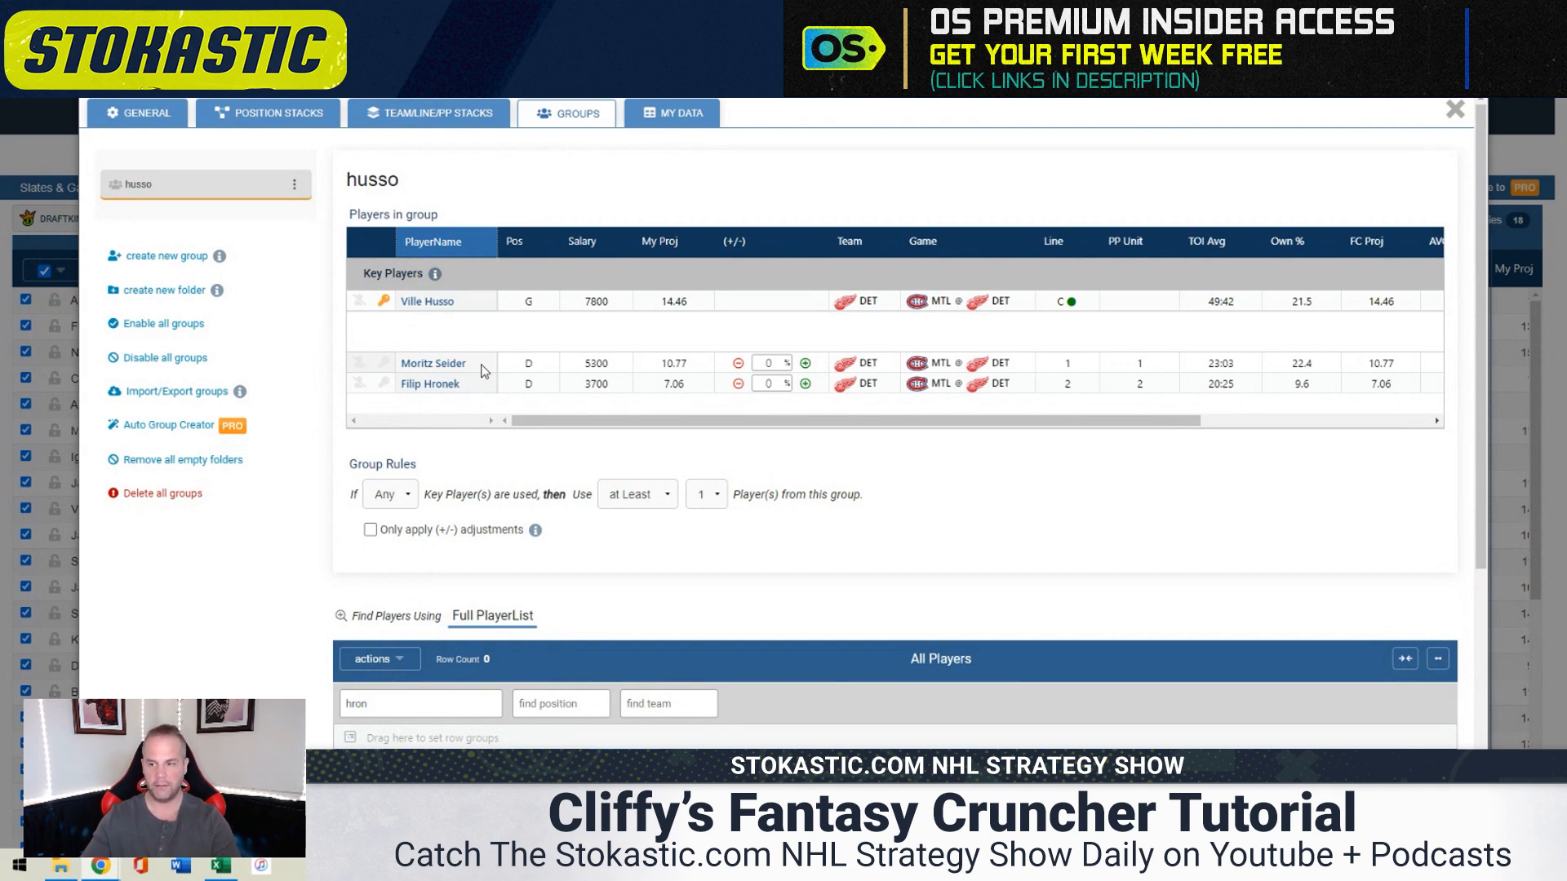
Find Dylan Larkin in the full player list and add him to the husso group
{"action": "double_click", "coordinate": [395, 712]}
{"action": "type", "text": "lark"}
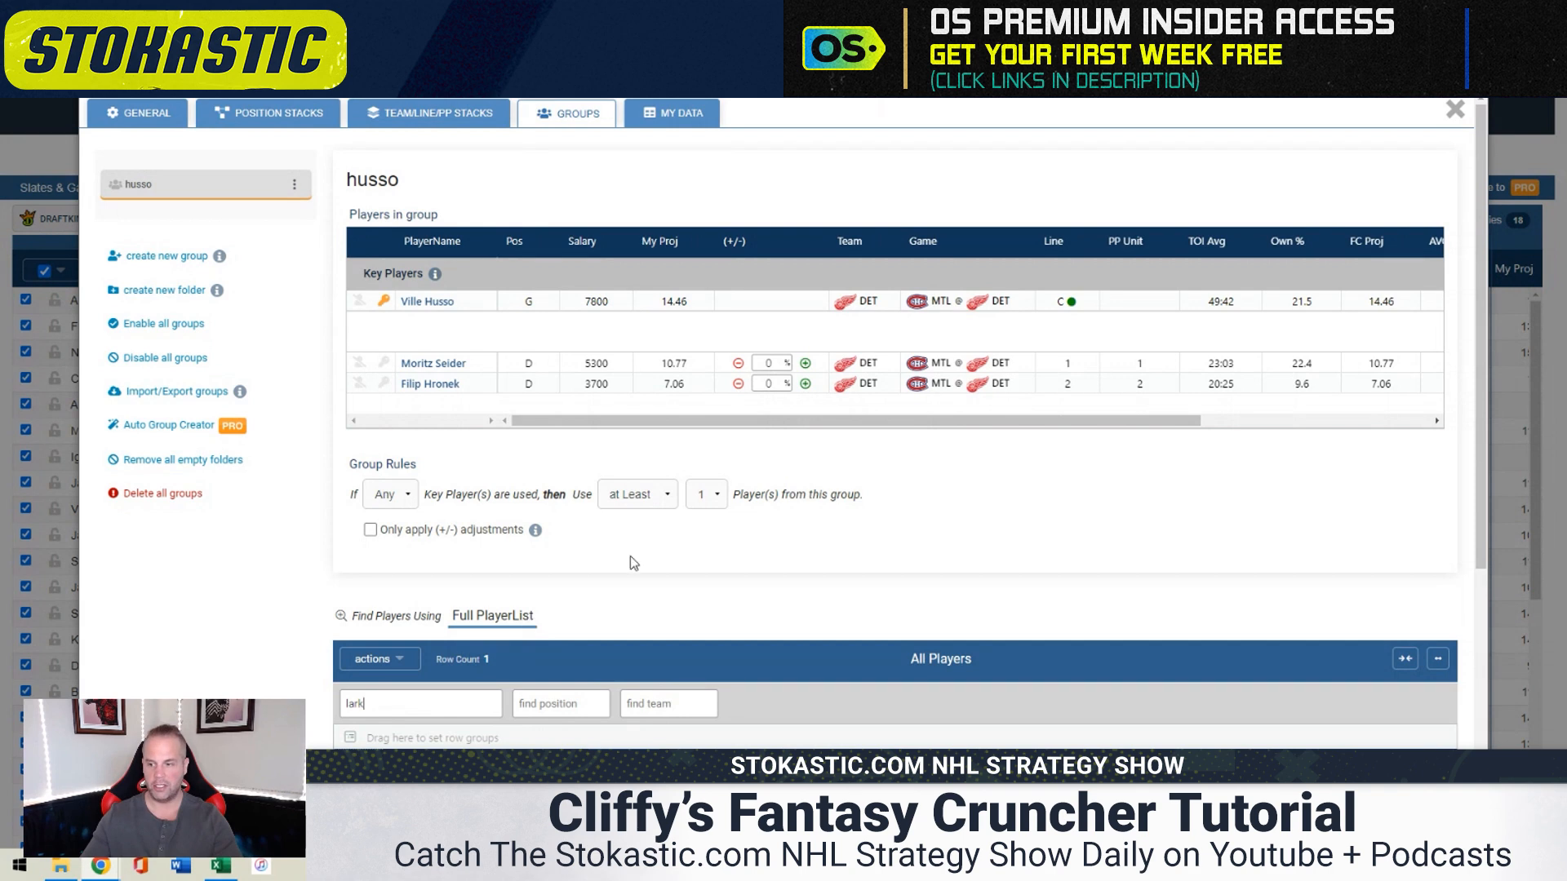
{"action": "scroll", "coordinate": [630, 558], "scroll_direction": "down", "scroll_amount": 1}
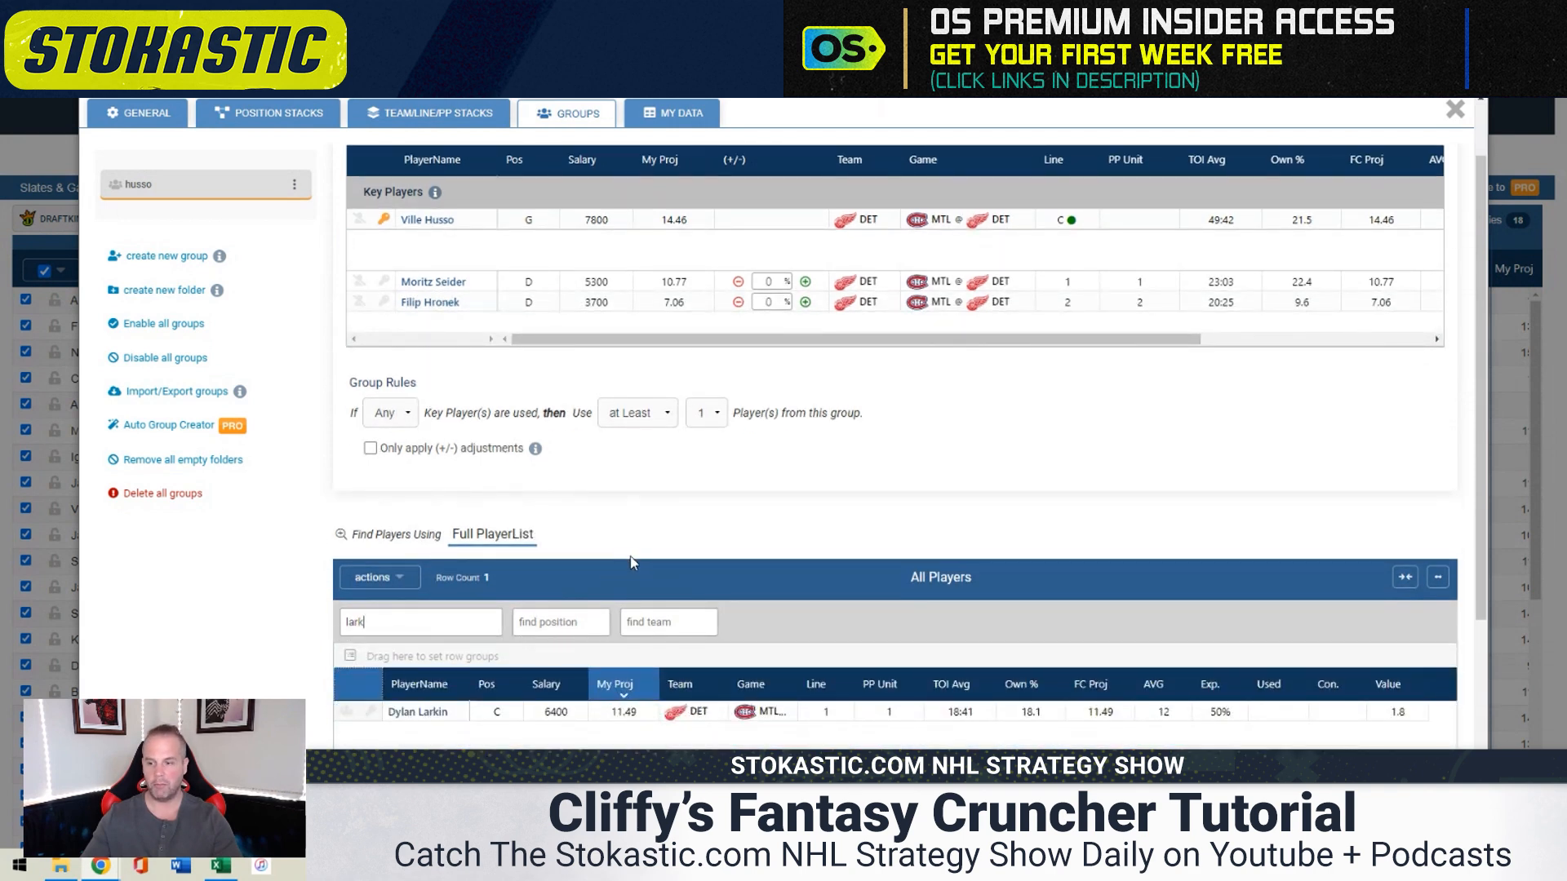
{"action": "left_click", "coordinate": [347, 713]}
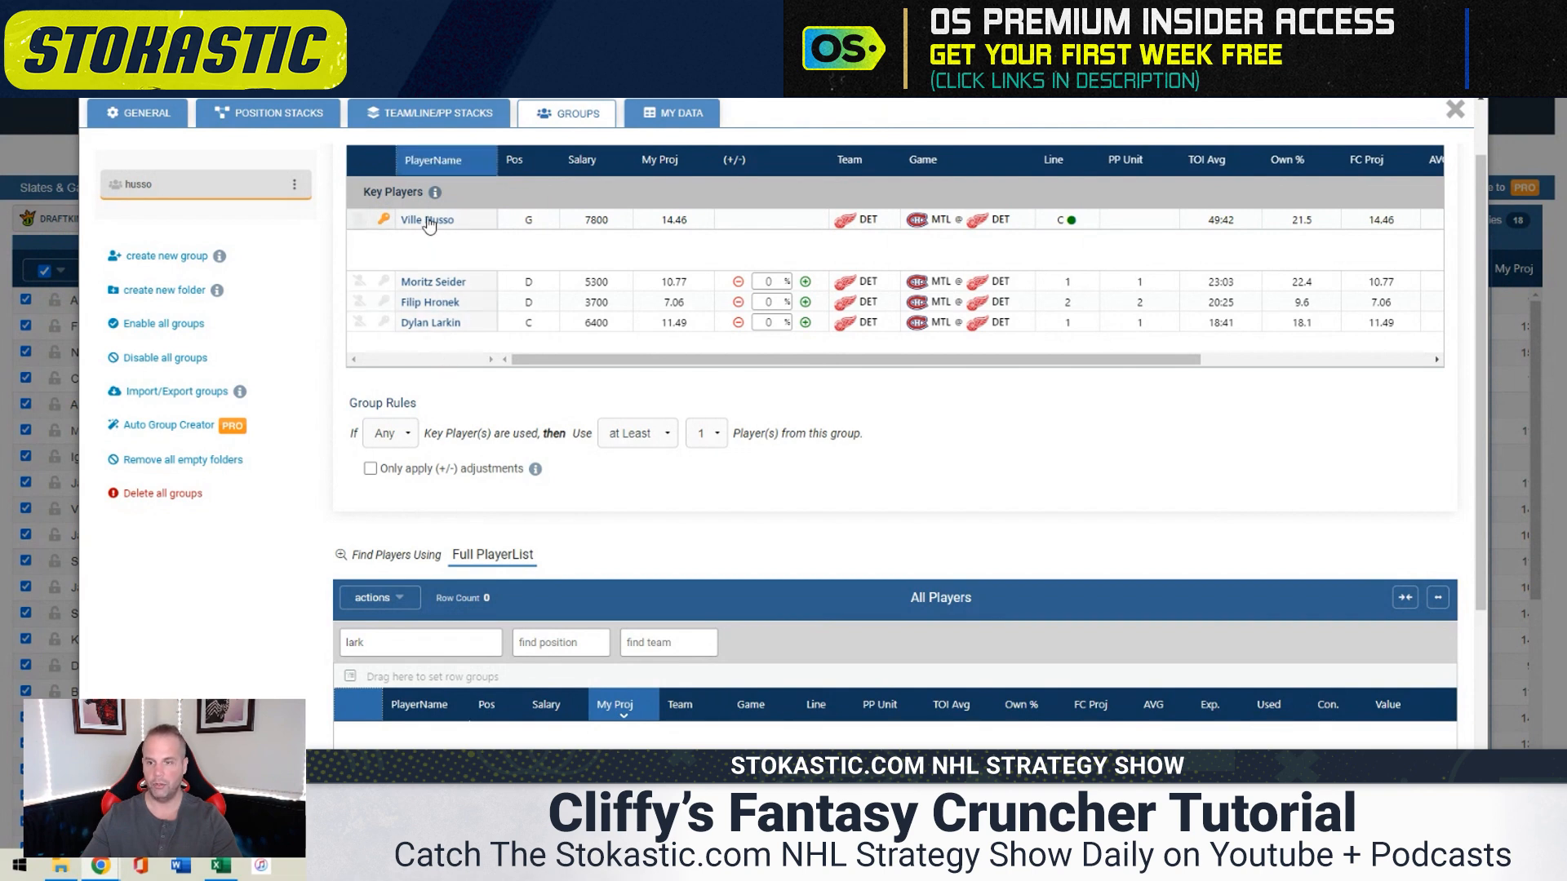
Create a second player group named helle and add goalie Connor Hellebuyck to it
{"action": "left_click", "coordinate": [168, 255]}
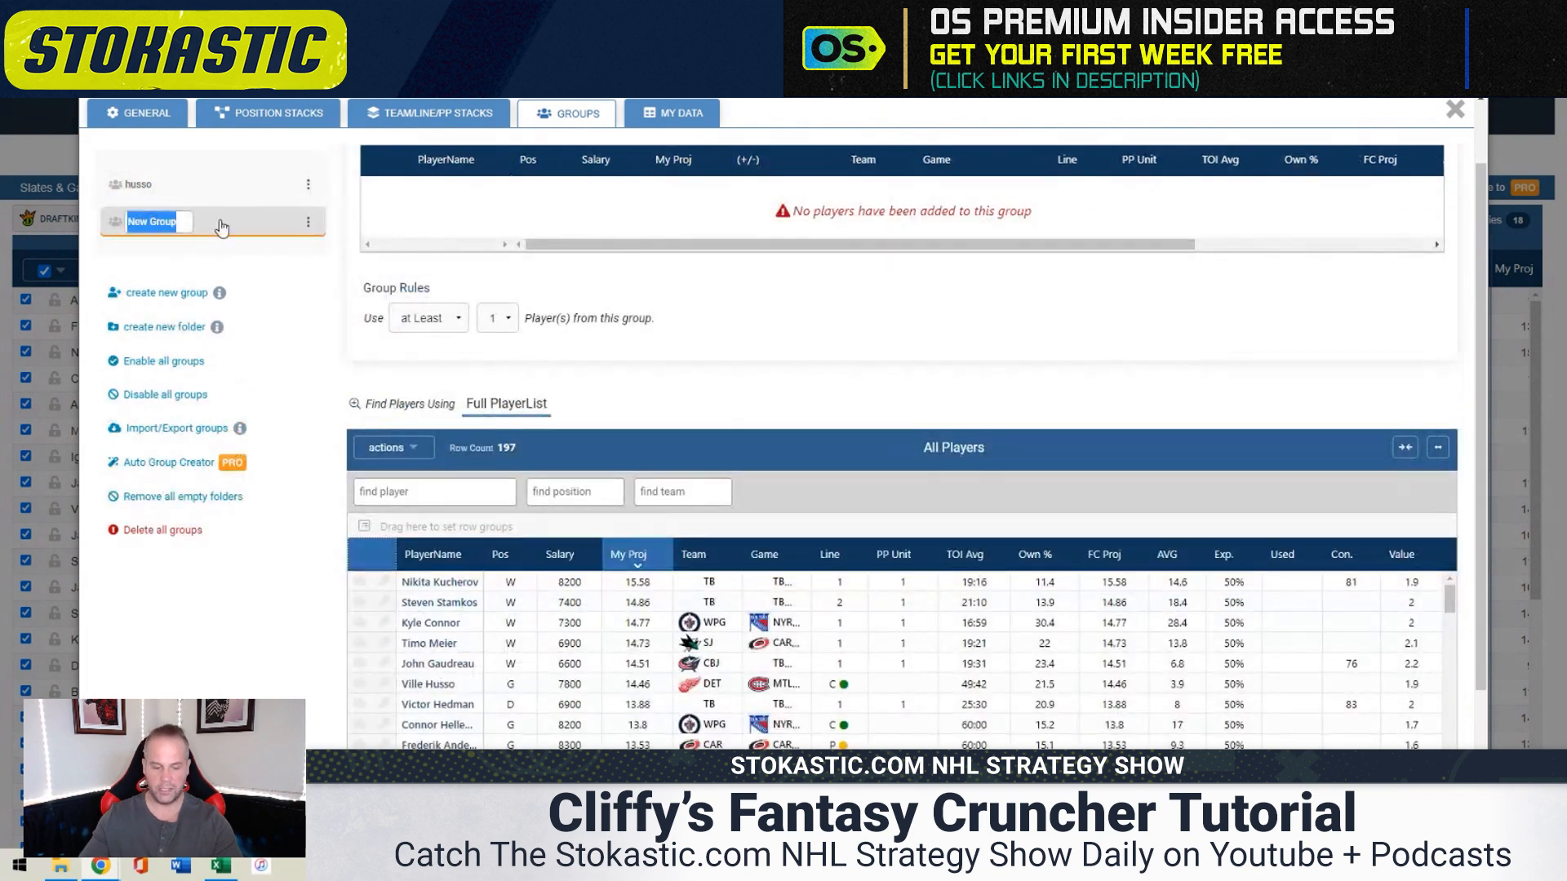
{"action": "type", "text": "helle"}
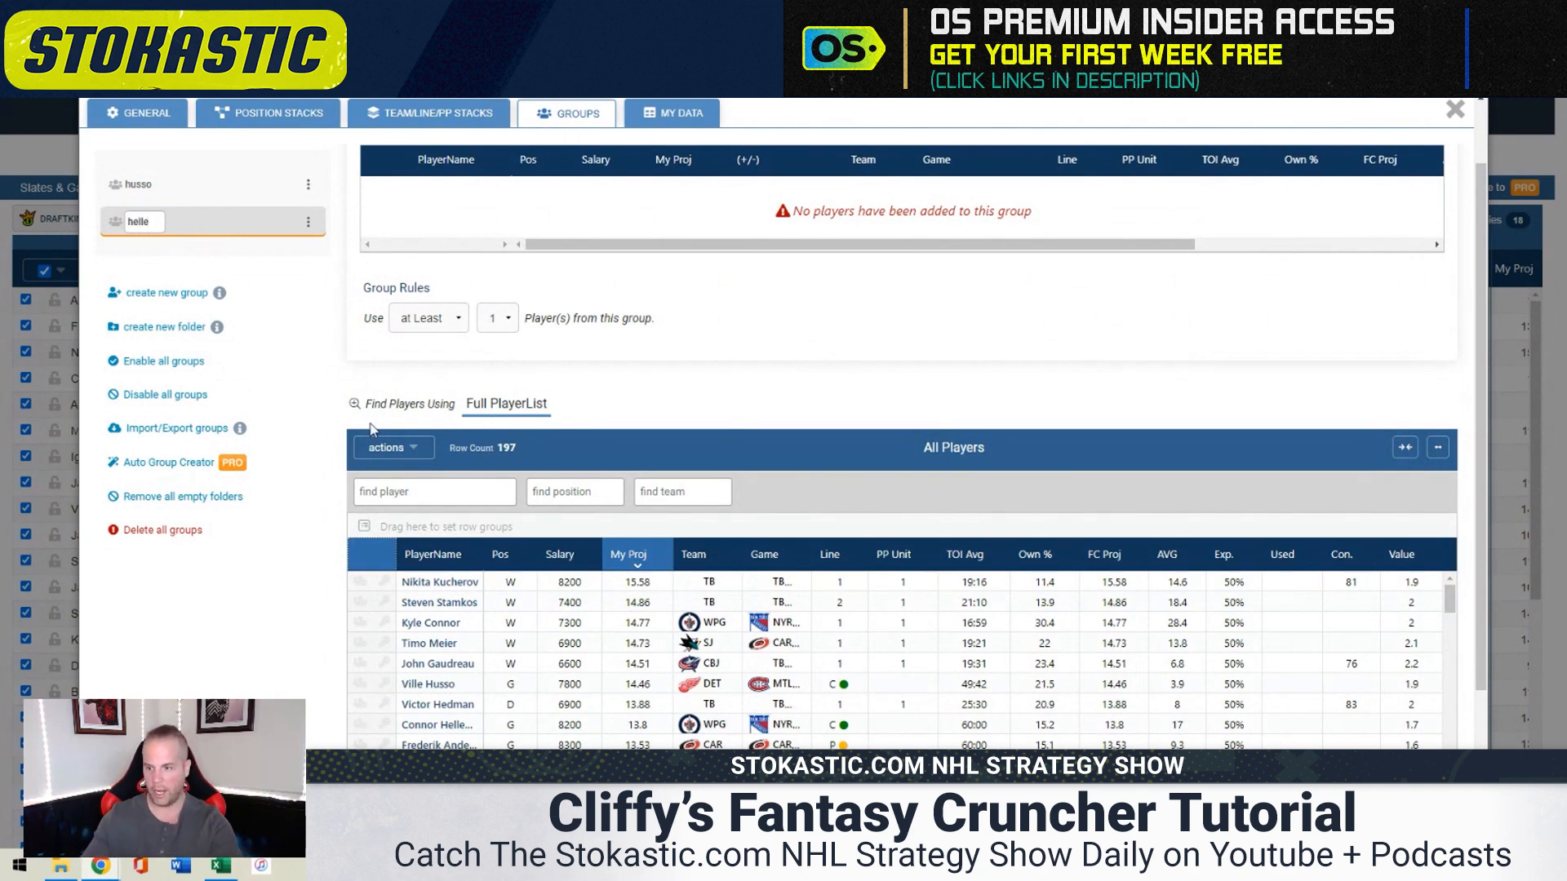
{"action": "left_click", "coordinate": [405, 492]}
{"action": "type", "text": "helle"}
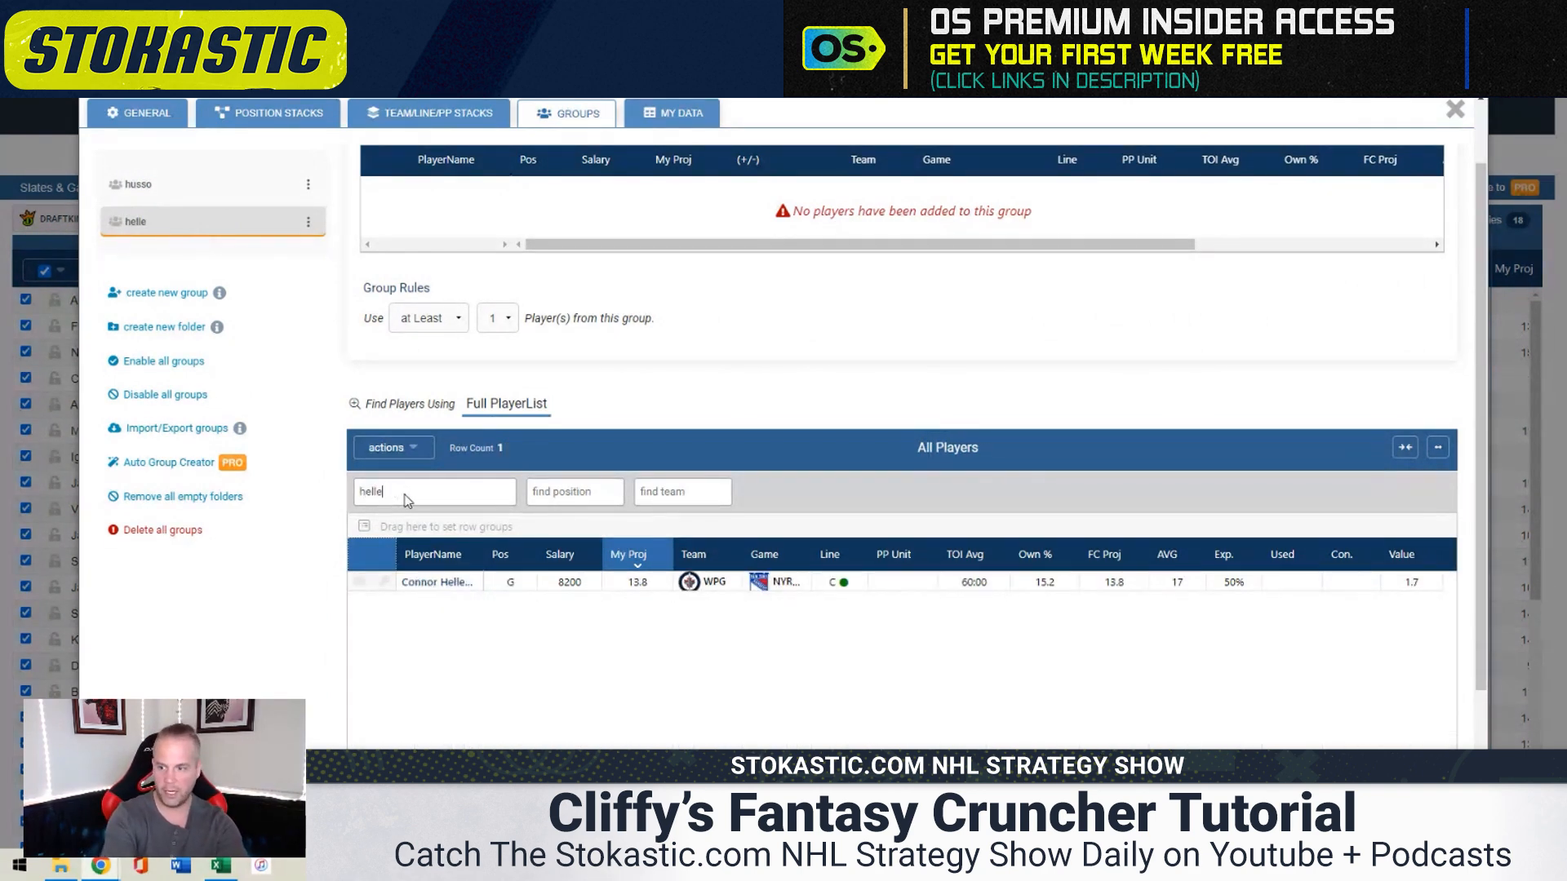
{"action": "left_click", "coordinate": [360, 581]}
Add Brenden Dillon and Josh Morrissey to the helle group and make Connor Hellebuyck its key player
{"action": "double_click", "coordinate": [394, 499]}
{"action": "type", "text": "dill"}
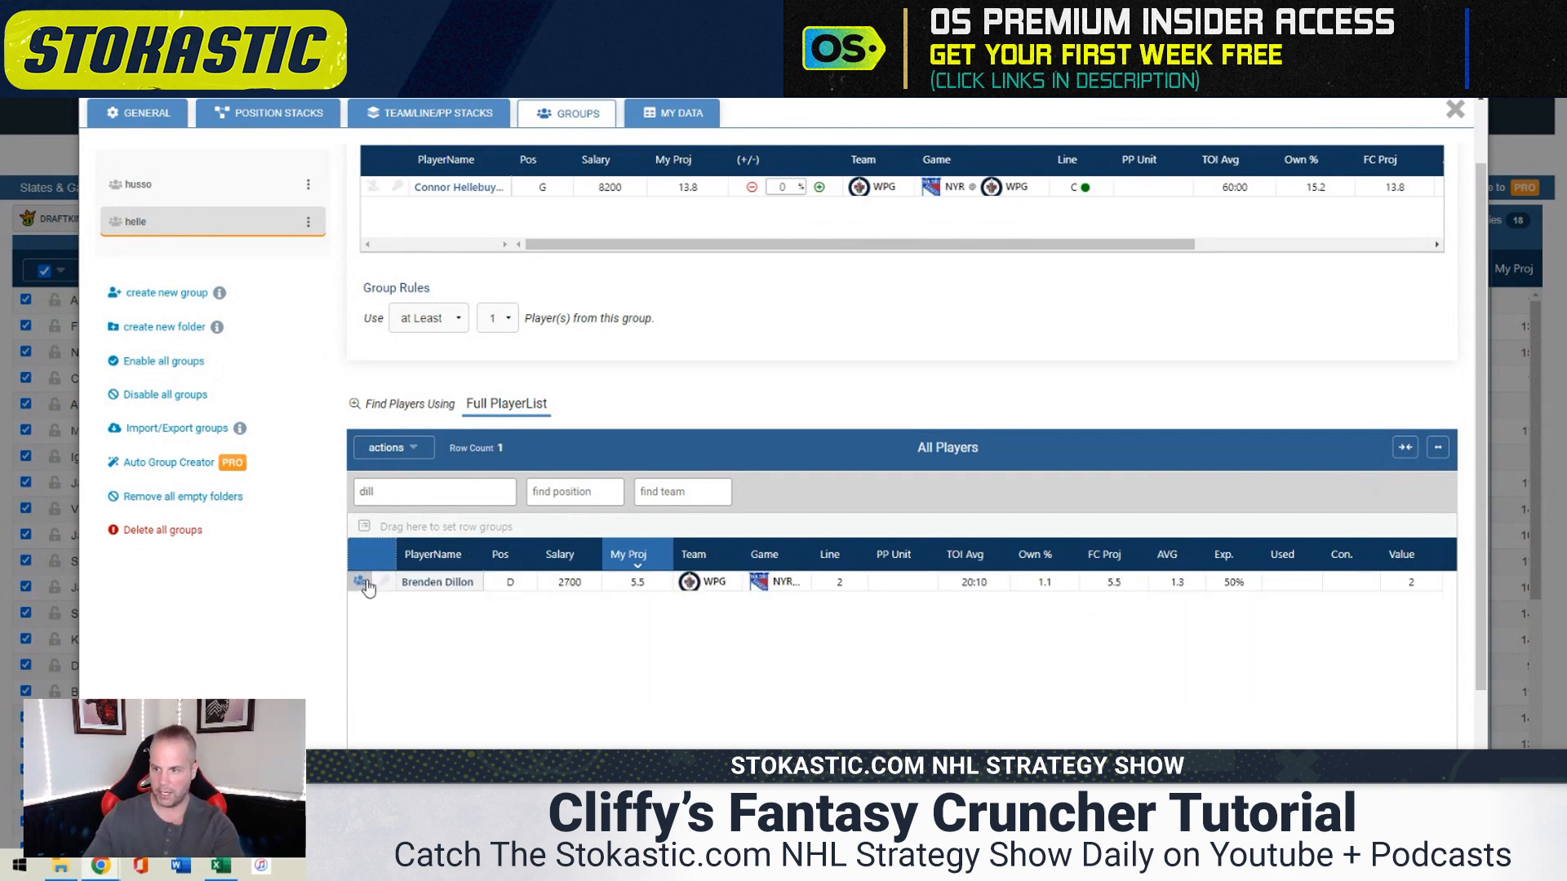
{"action": "left_click", "coordinate": [385, 584]}
{"action": "double_click", "coordinate": [405, 497]}
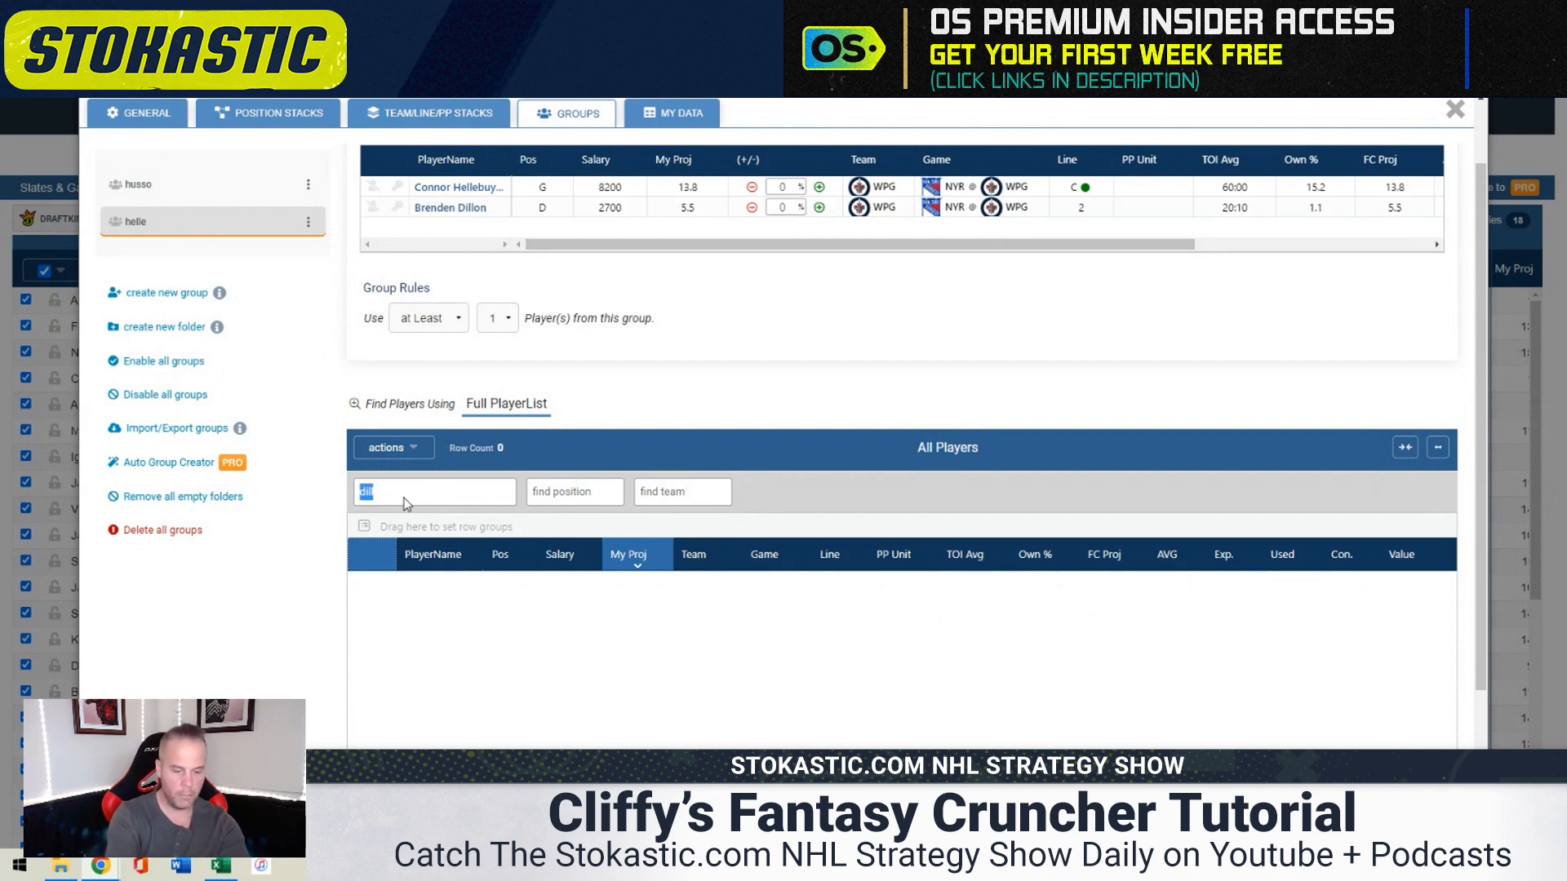
{"action": "type", "text": "morri"}
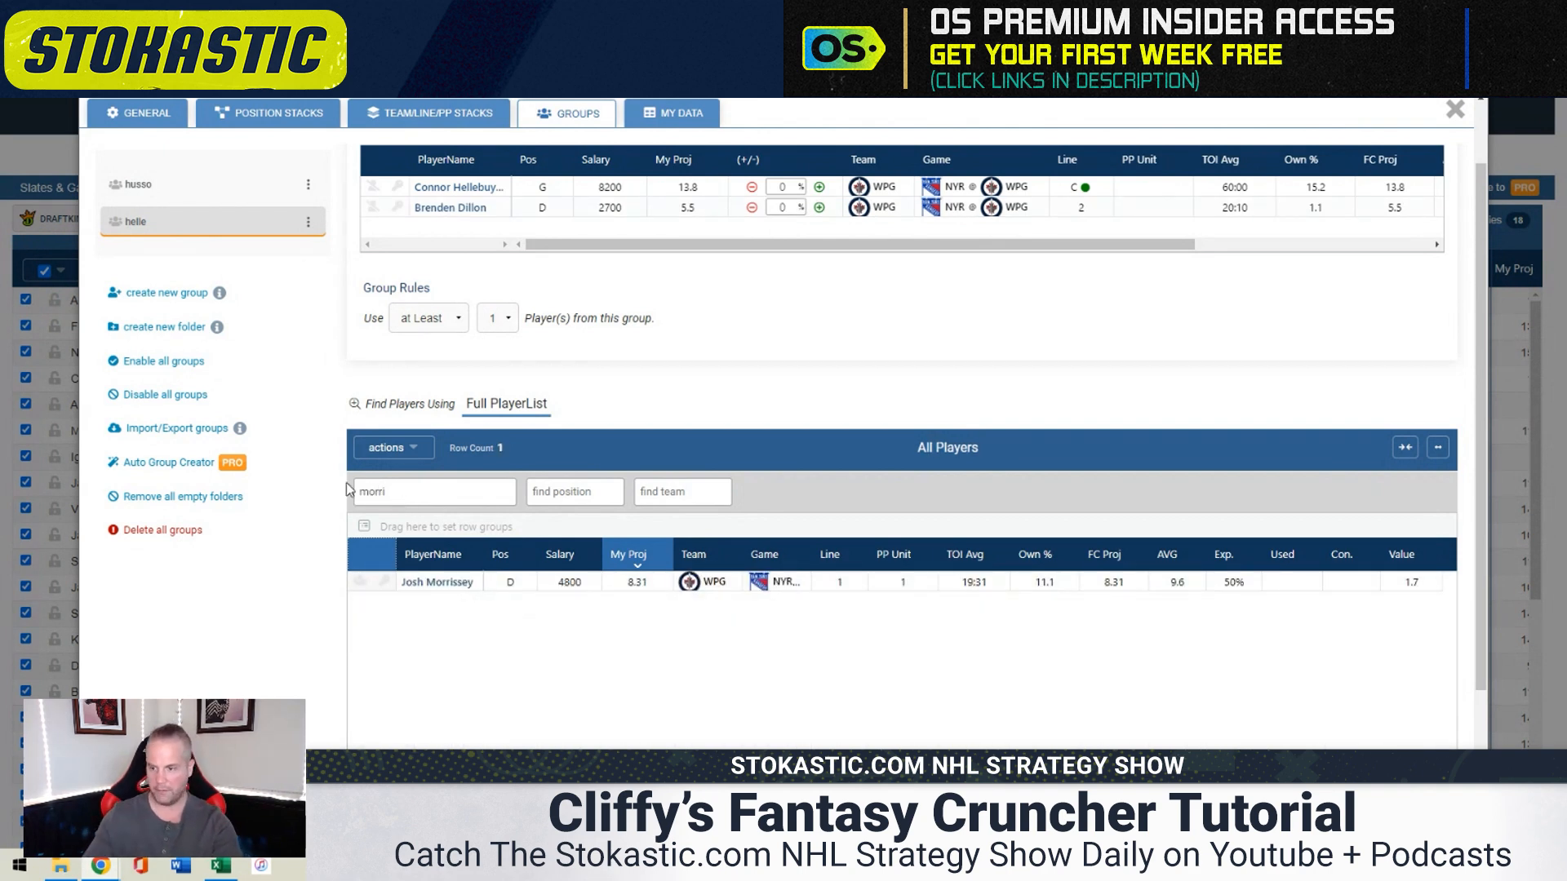
{"action": "left_click", "coordinate": [359, 582]}
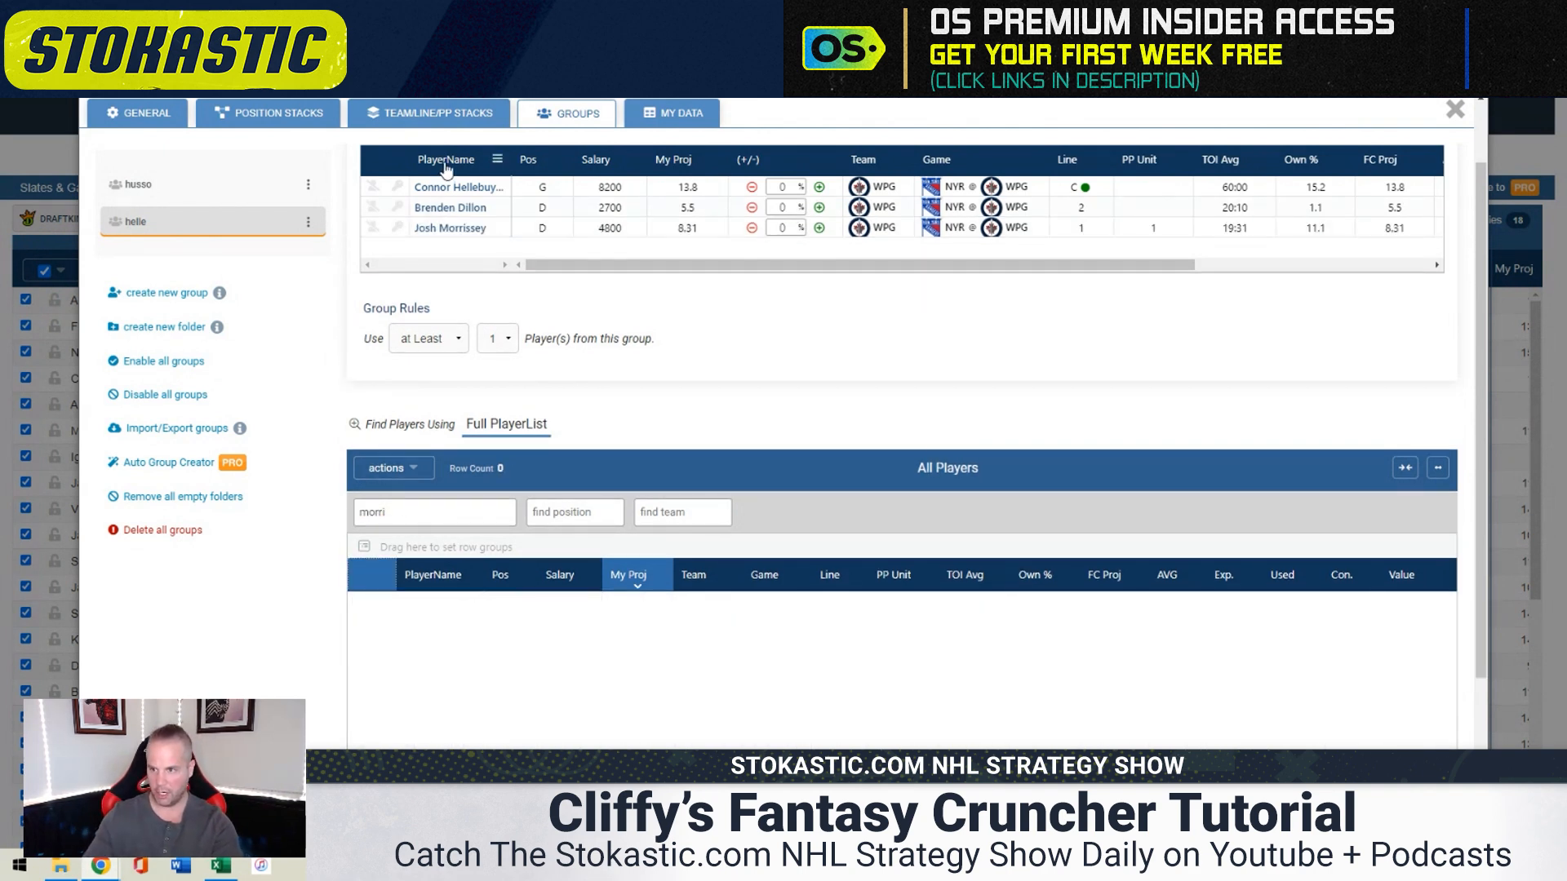
{"action": "left_click", "coordinate": [399, 187]}
Create a third player group named vasil
{"action": "left_click", "coordinate": [163, 294]}
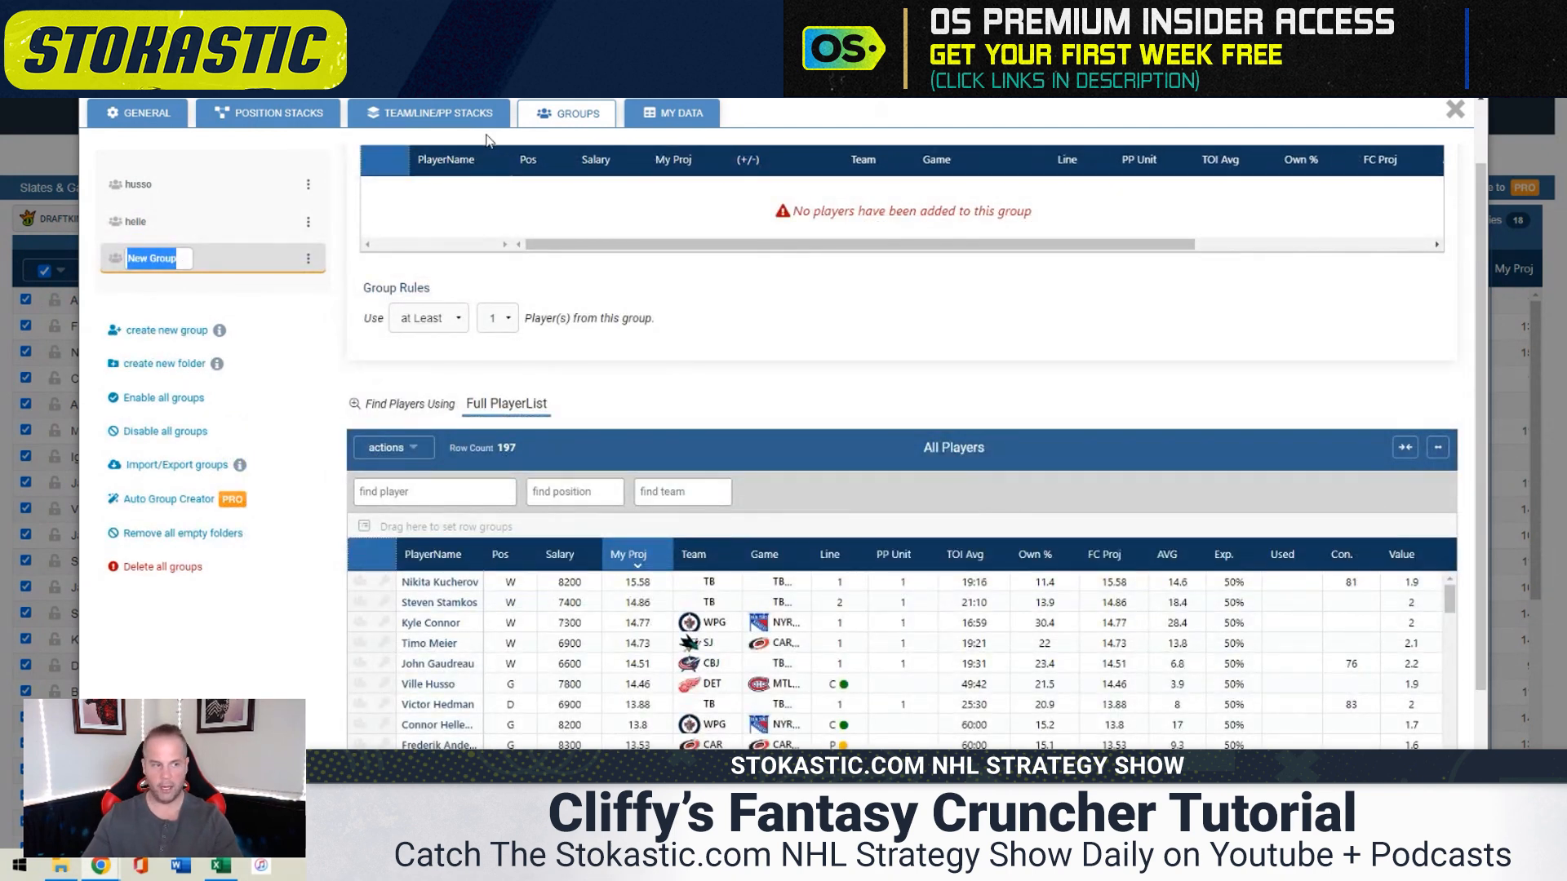
{"action": "type", "text": "vas"}
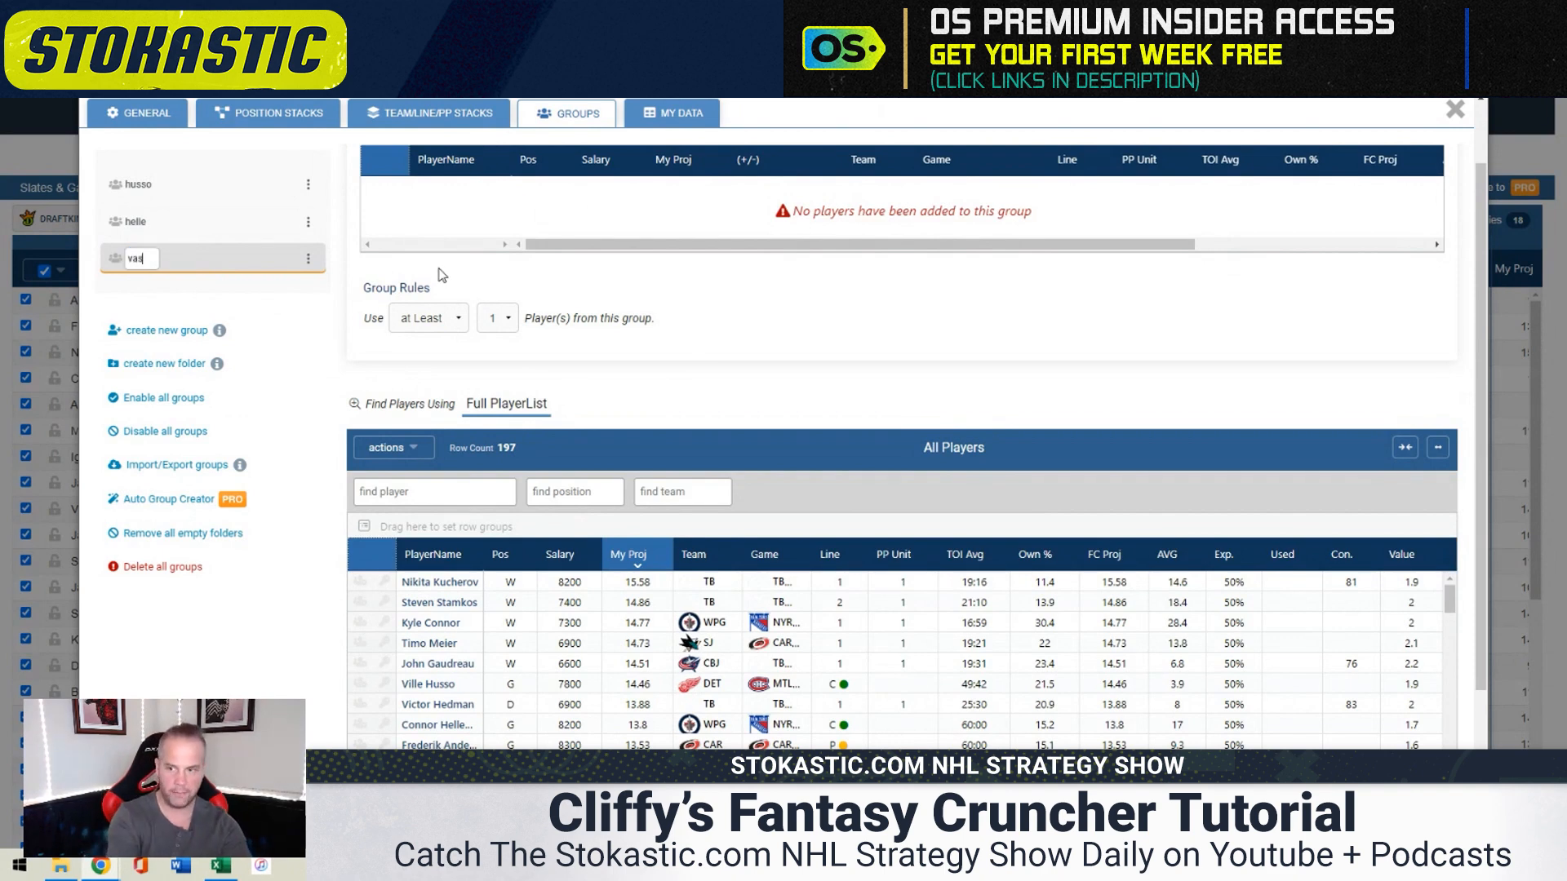
{"action": "type", "text": "il"}
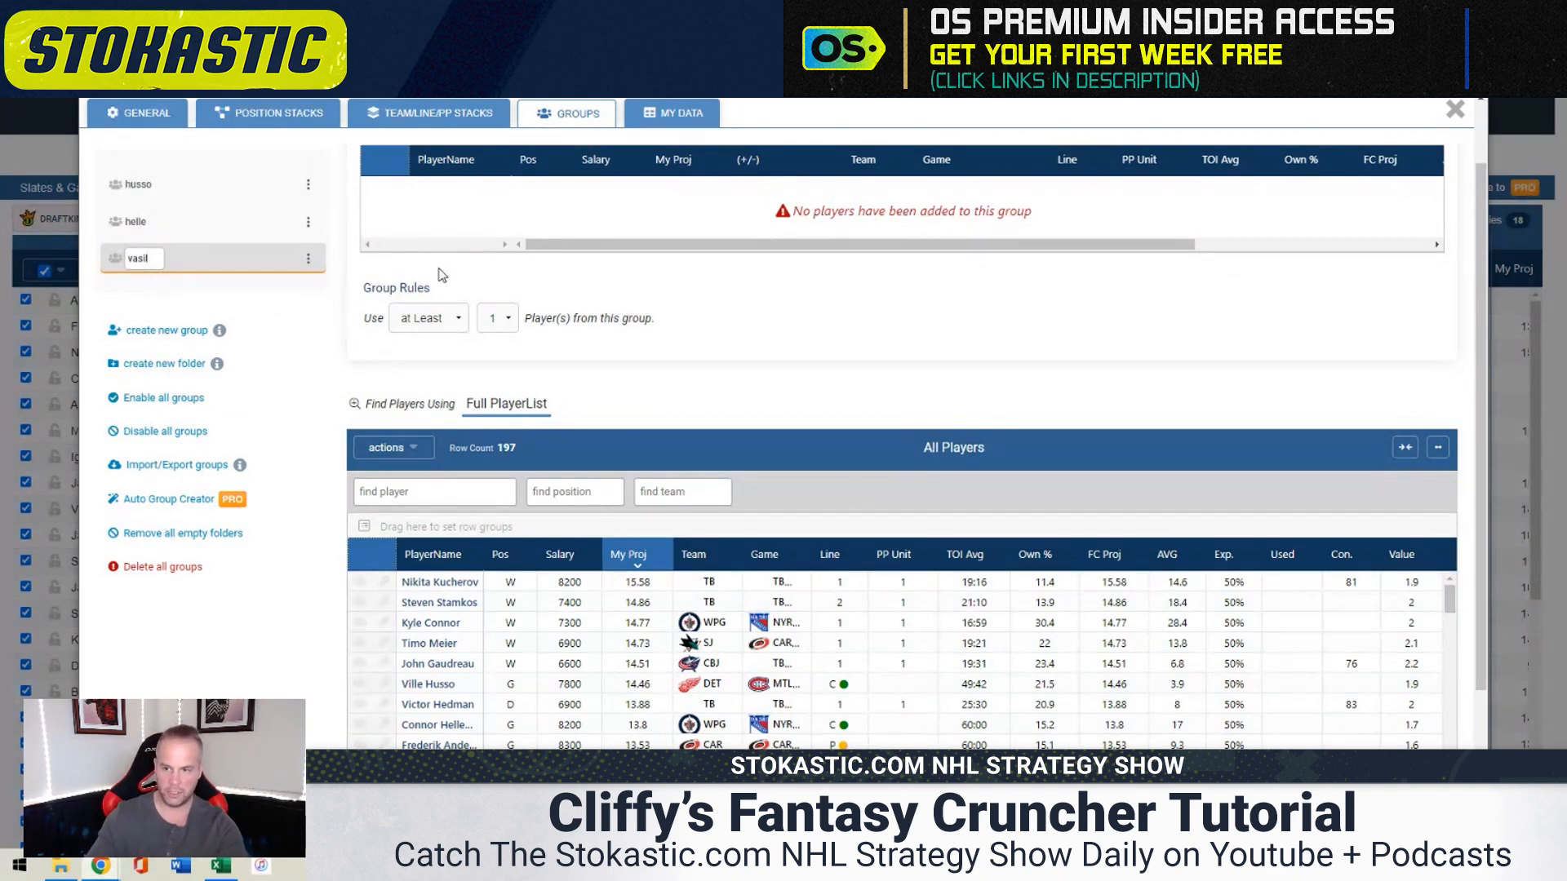
{"action": "key", "text": "Return"}
Find goalie Andrei Vasilevskiy in the full player list and add him to the vasil group as its key player
{"action": "left_click", "coordinate": [310, 328]}
{"action": "left_click", "coordinate": [307, 295]}
{"action": "left_click", "coordinate": [366, 378]}
{"action": "left_click", "coordinate": [257, 260]}
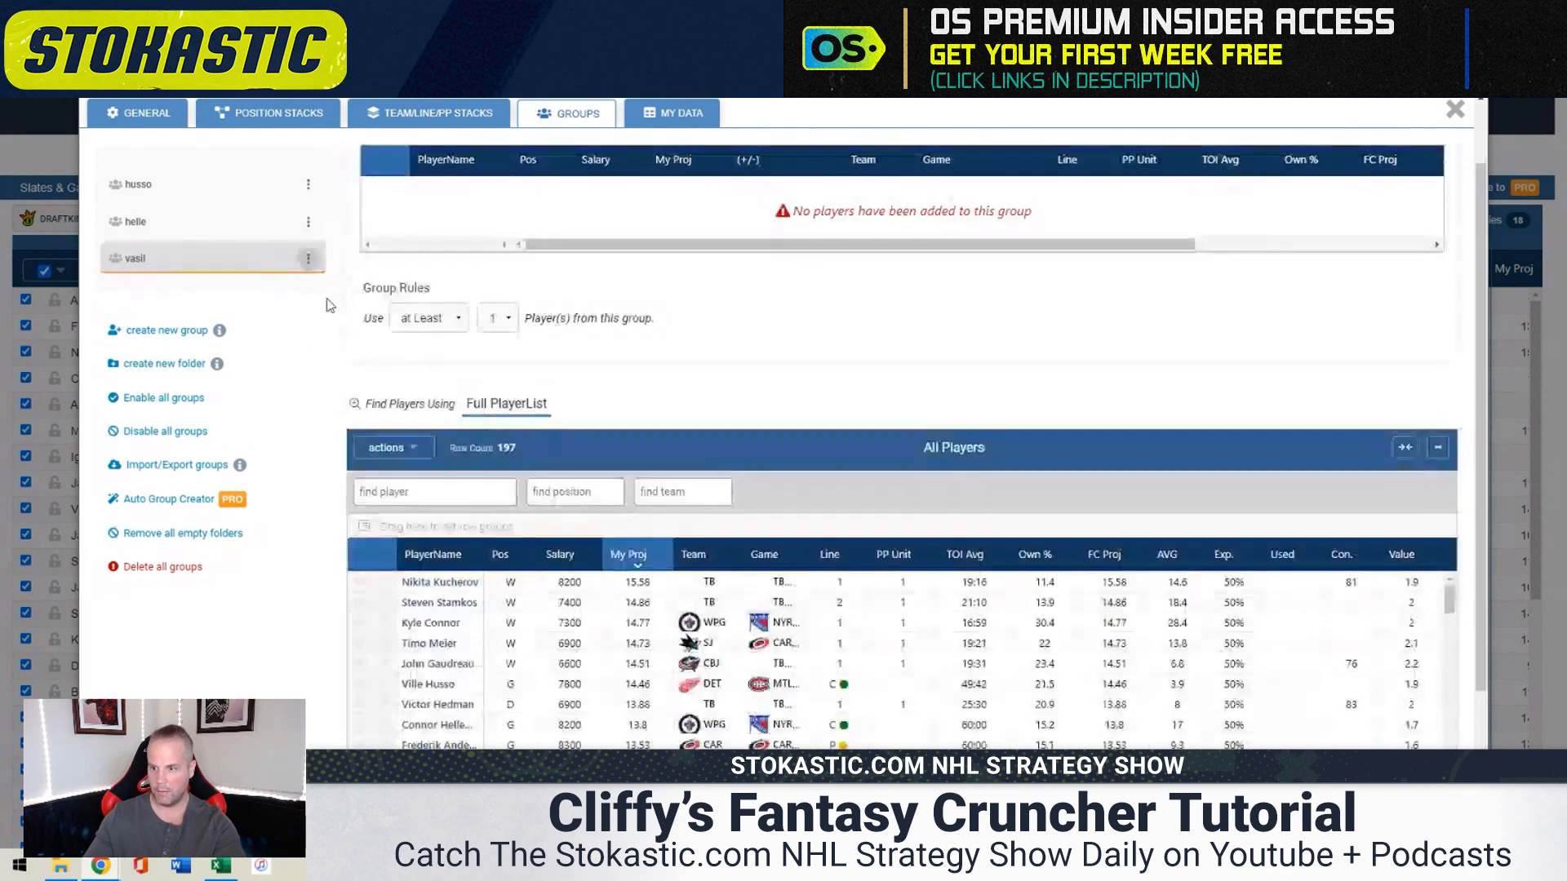
{"action": "type", "text": "vasi"}
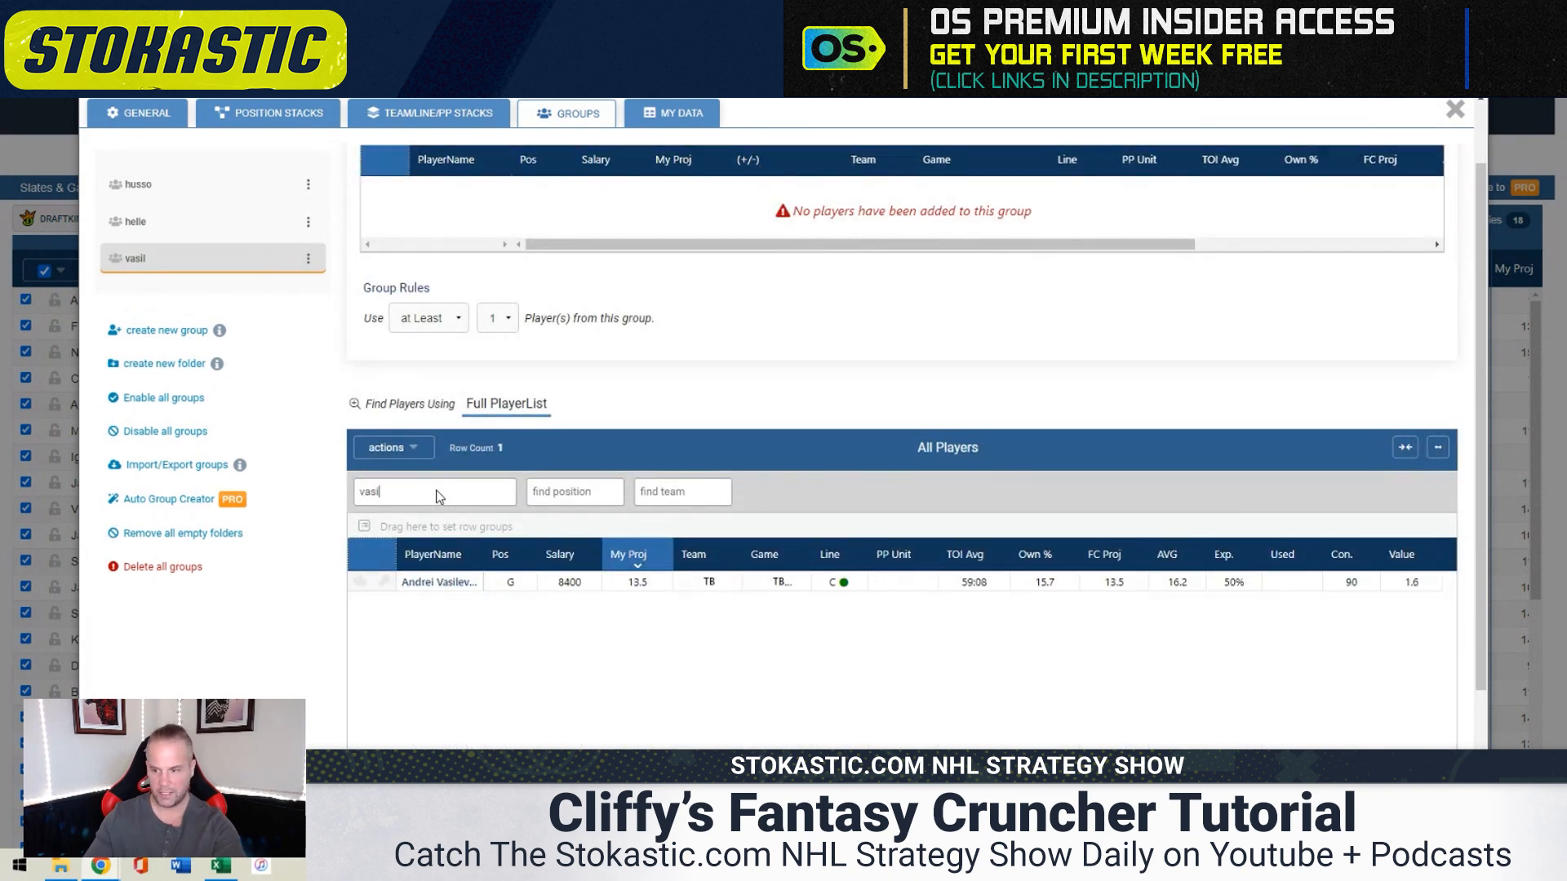
{"action": "left_click", "coordinate": [382, 583]}
Add Tampa Bay defensemen Victor Hedman, Mikhail Sergachev and Erik Cernak to the vasil group as regular players
{"action": "double_click", "coordinate": [388, 625]}
{"action": "type", "text": "hedm"}
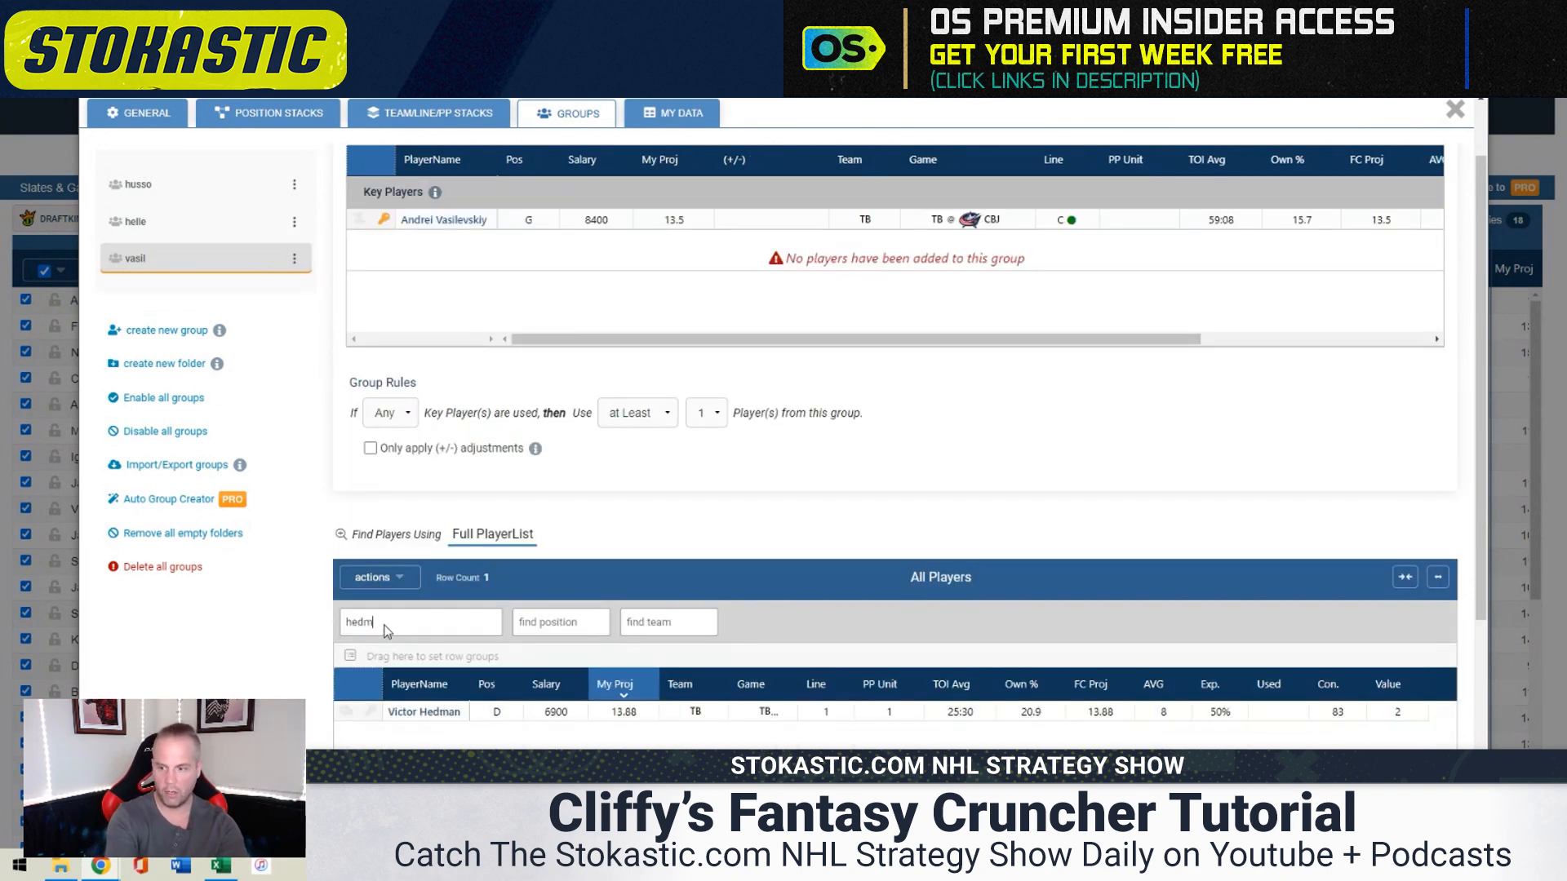
{"action": "left_click", "coordinate": [347, 712]}
{"action": "double_click", "coordinate": [394, 622]}
{"action": "type", "text": "serga"}
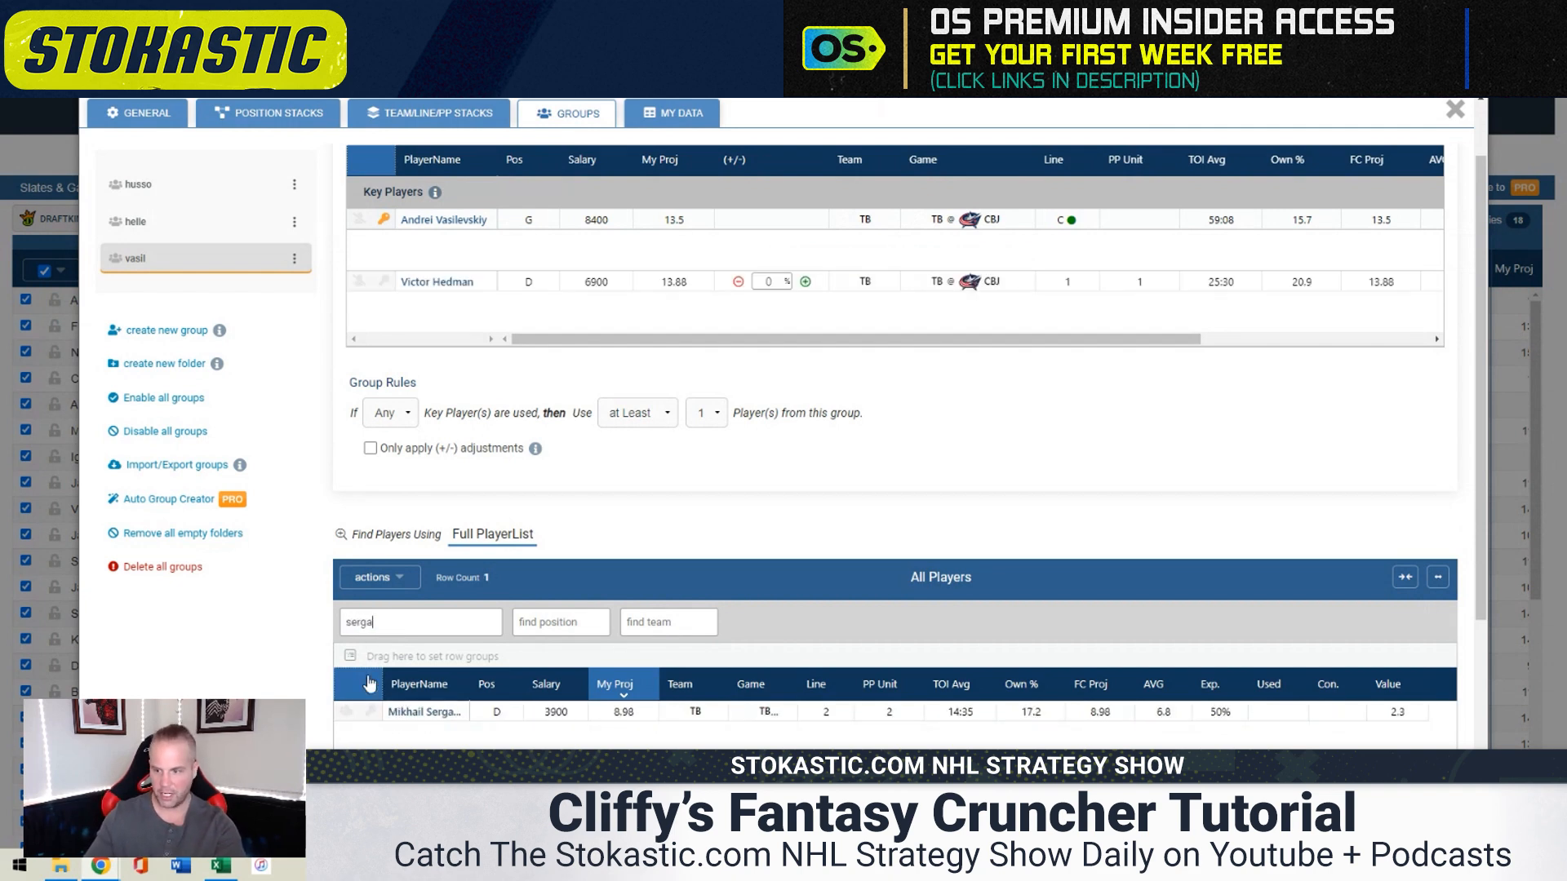
{"action": "left_click", "coordinate": [347, 712]}
{"action": "double_click", "coordinate": [375, 633]}
{"action": "type", "text": "cer"}
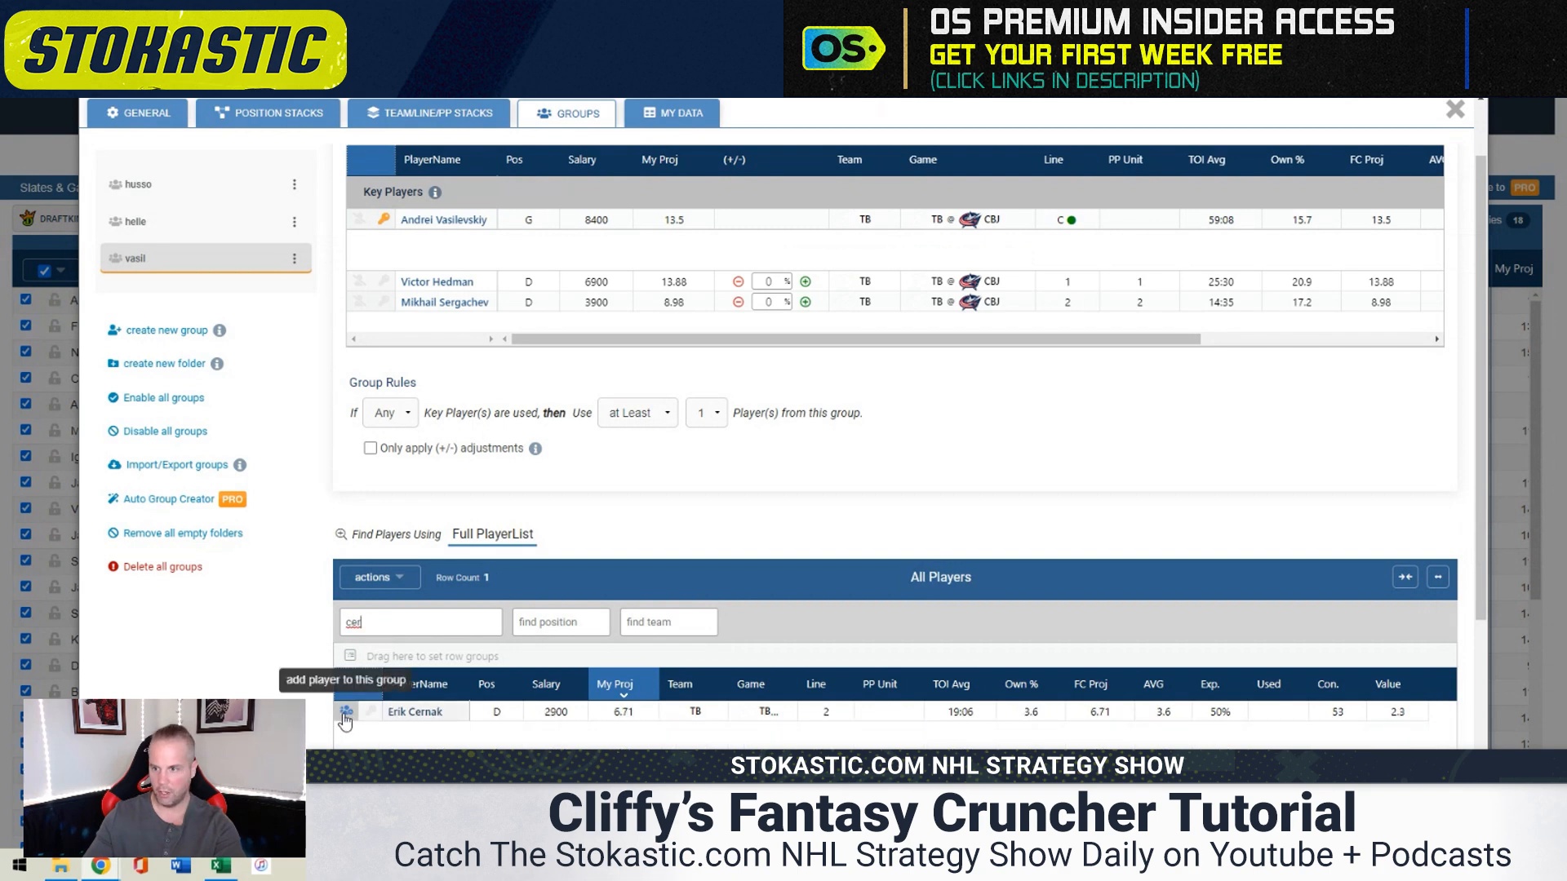
{"action": "left_click", "coordinate": [346, 713]}
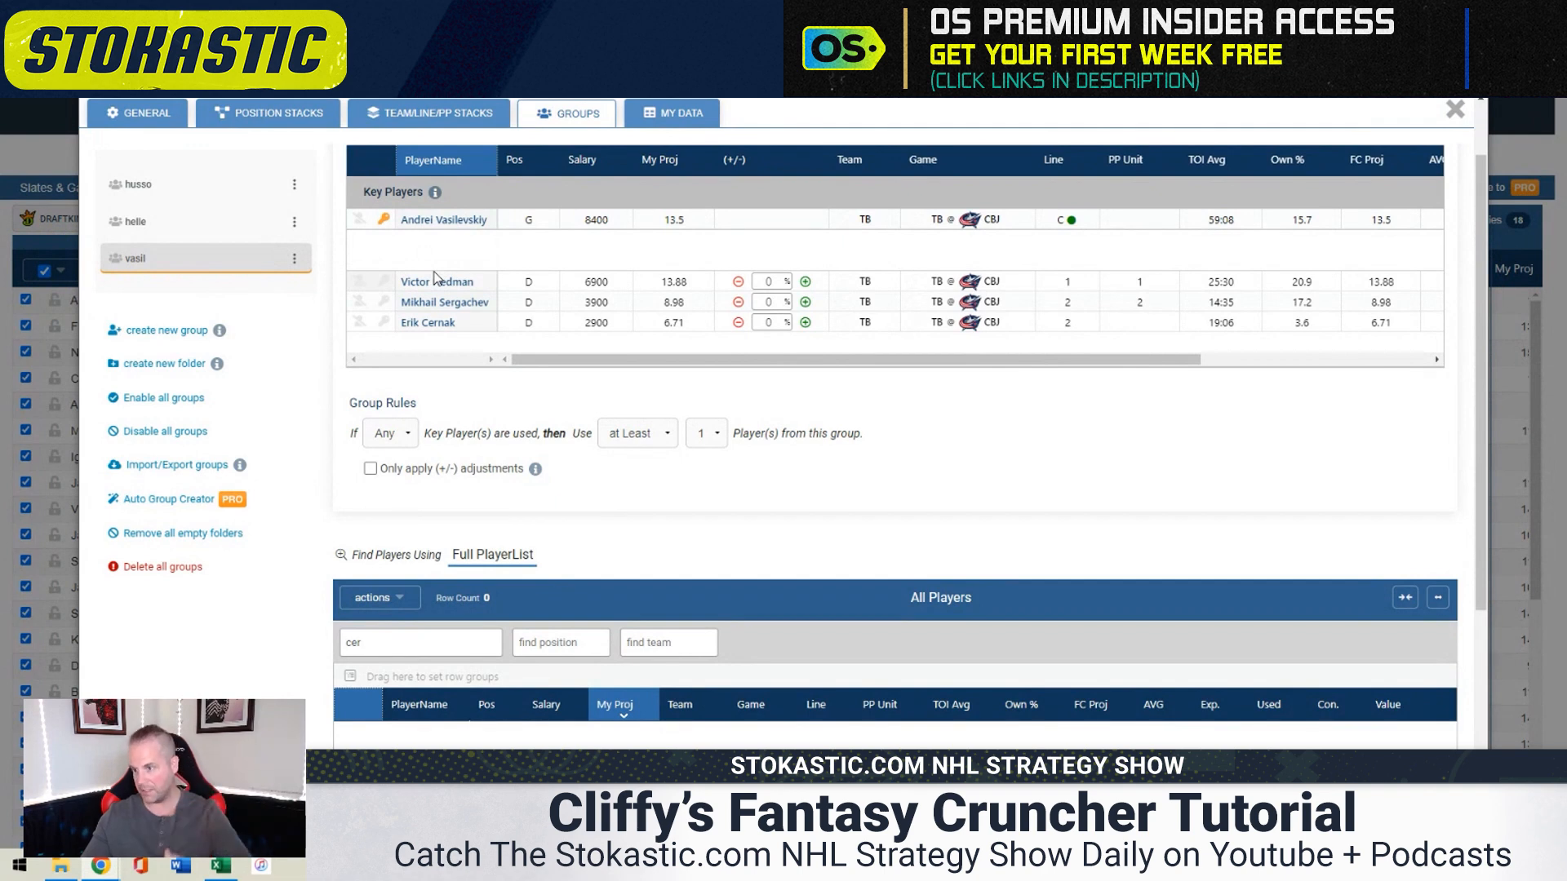
Set the vasil group rule to use exactly 2 players from the group when the key player is used
{"action": "left_click", "coordinate": [653, 436]}
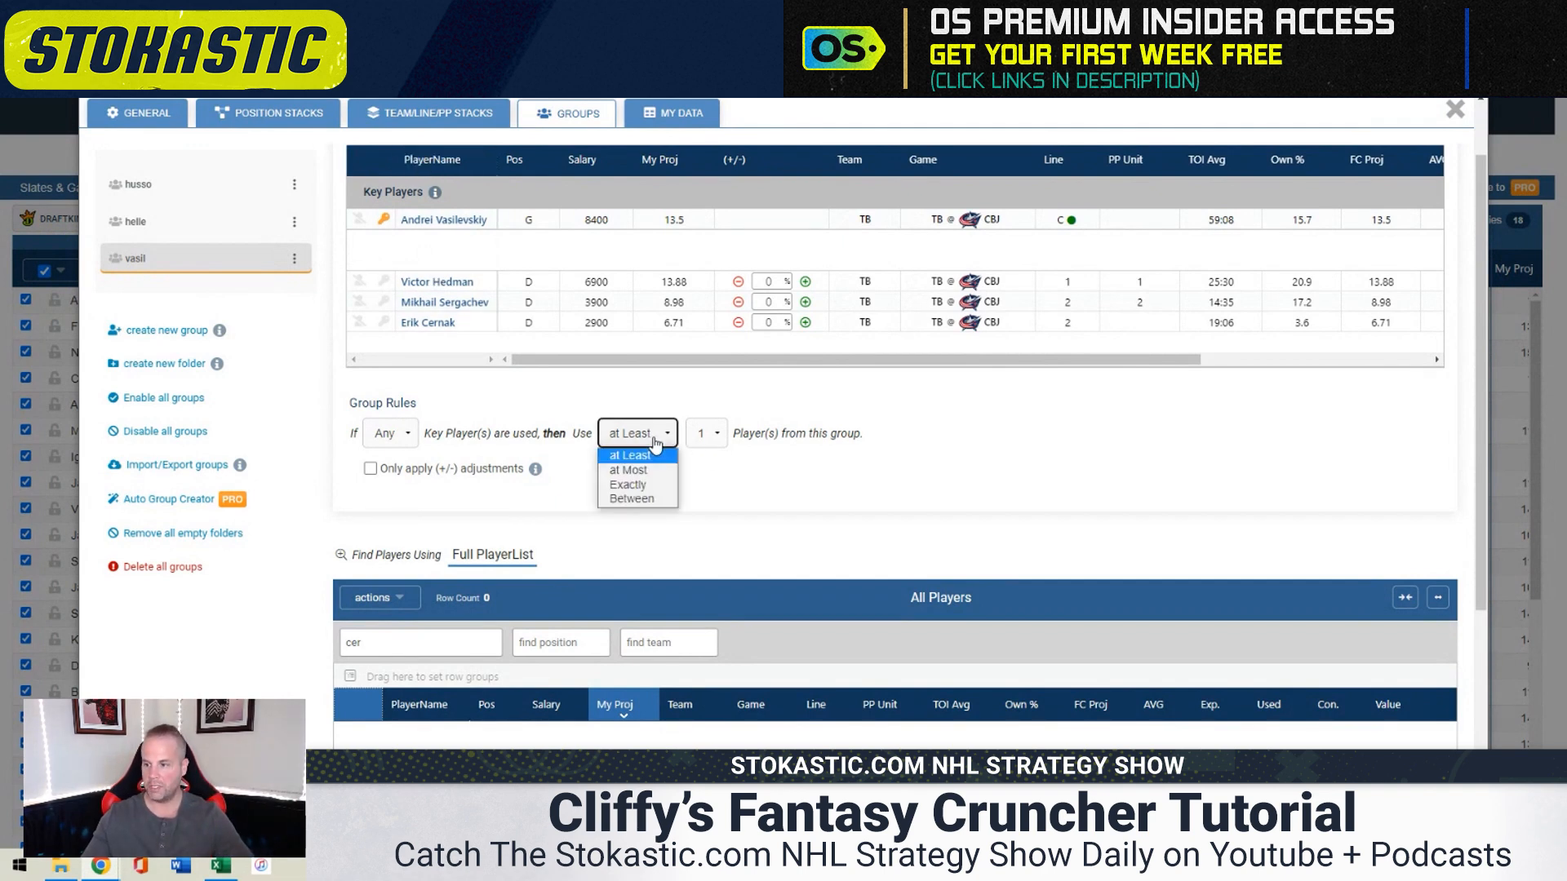
{"action": "left_click", "coordinate": [630, 470]}
{"action": "left_click", "coordinate": [704, 435]}
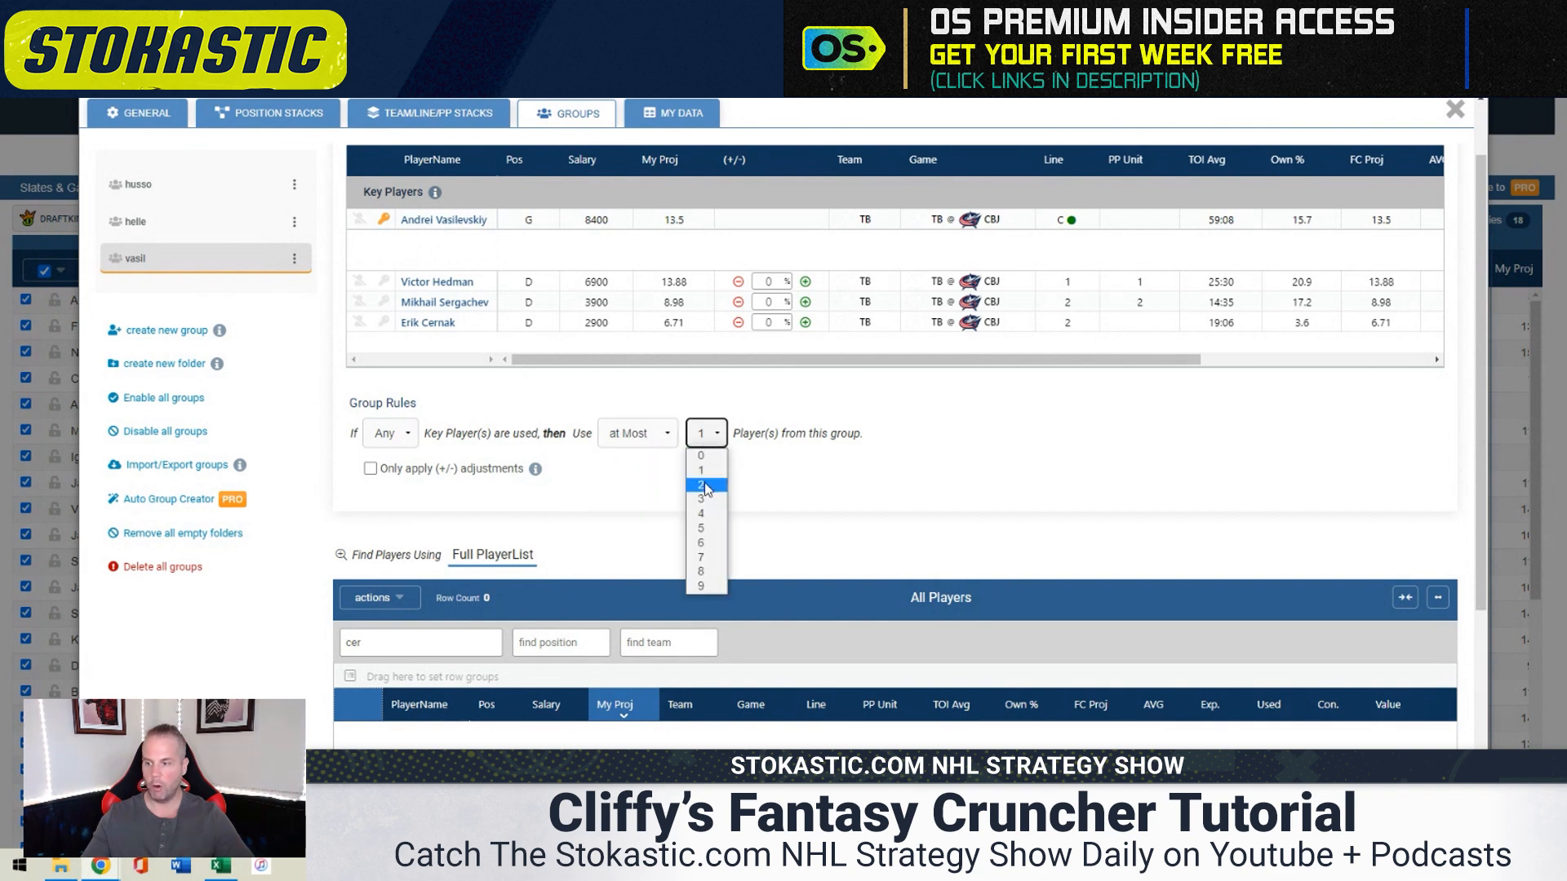
{"action": "left_click", "coordinate": [636, 433]}
{"action": "left_click", "coordinate": [633, 486]}
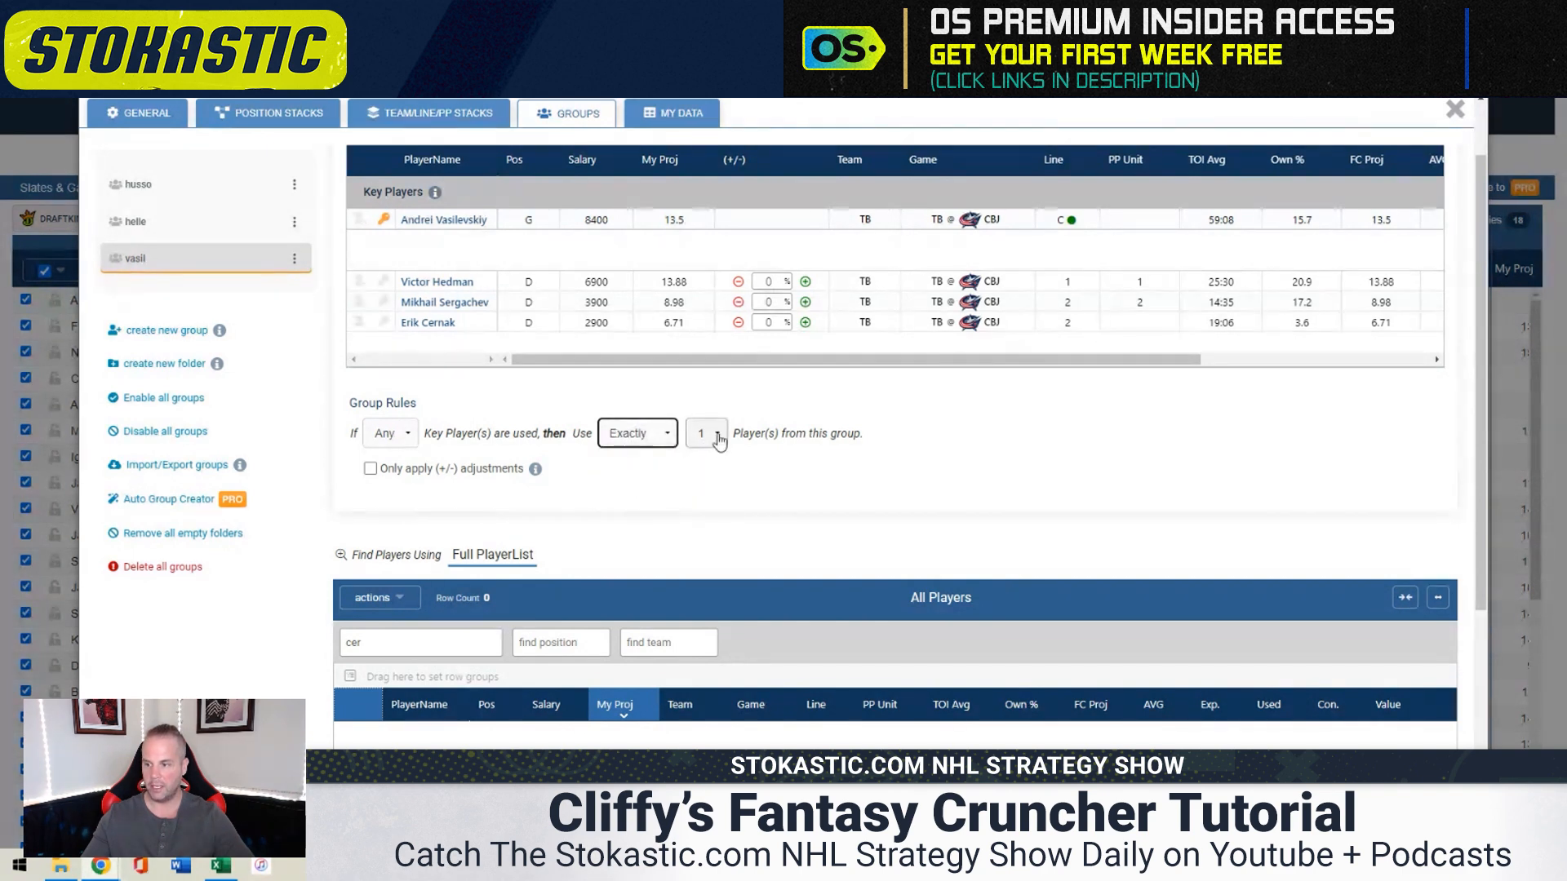
{"action": "left_click", "coordinate": [706, 436]}
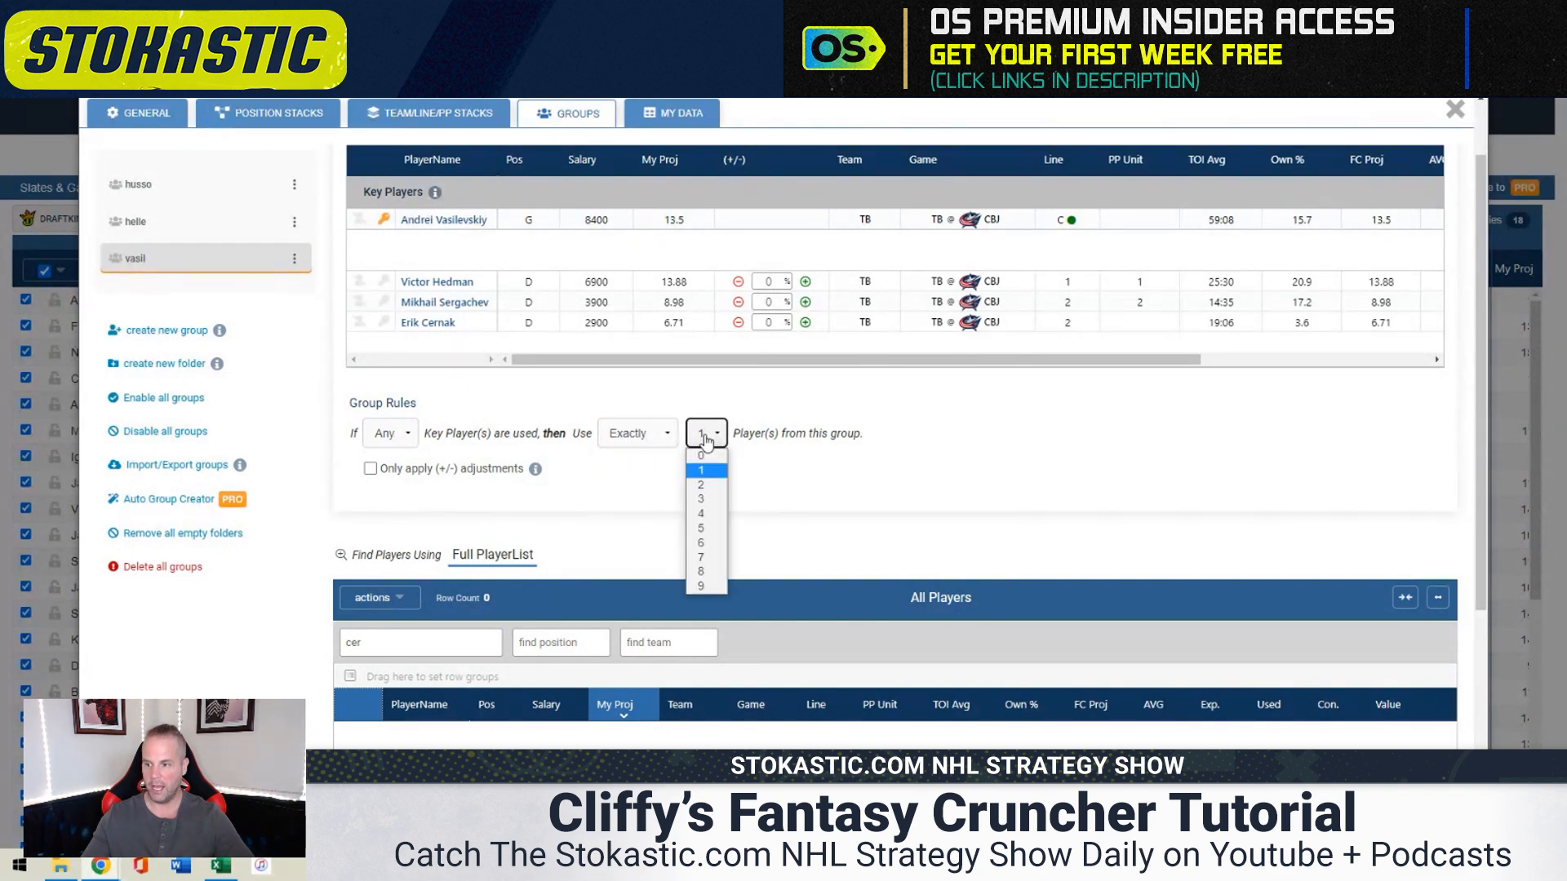
{"action": "left_click", "coordinate": [703, 487]}
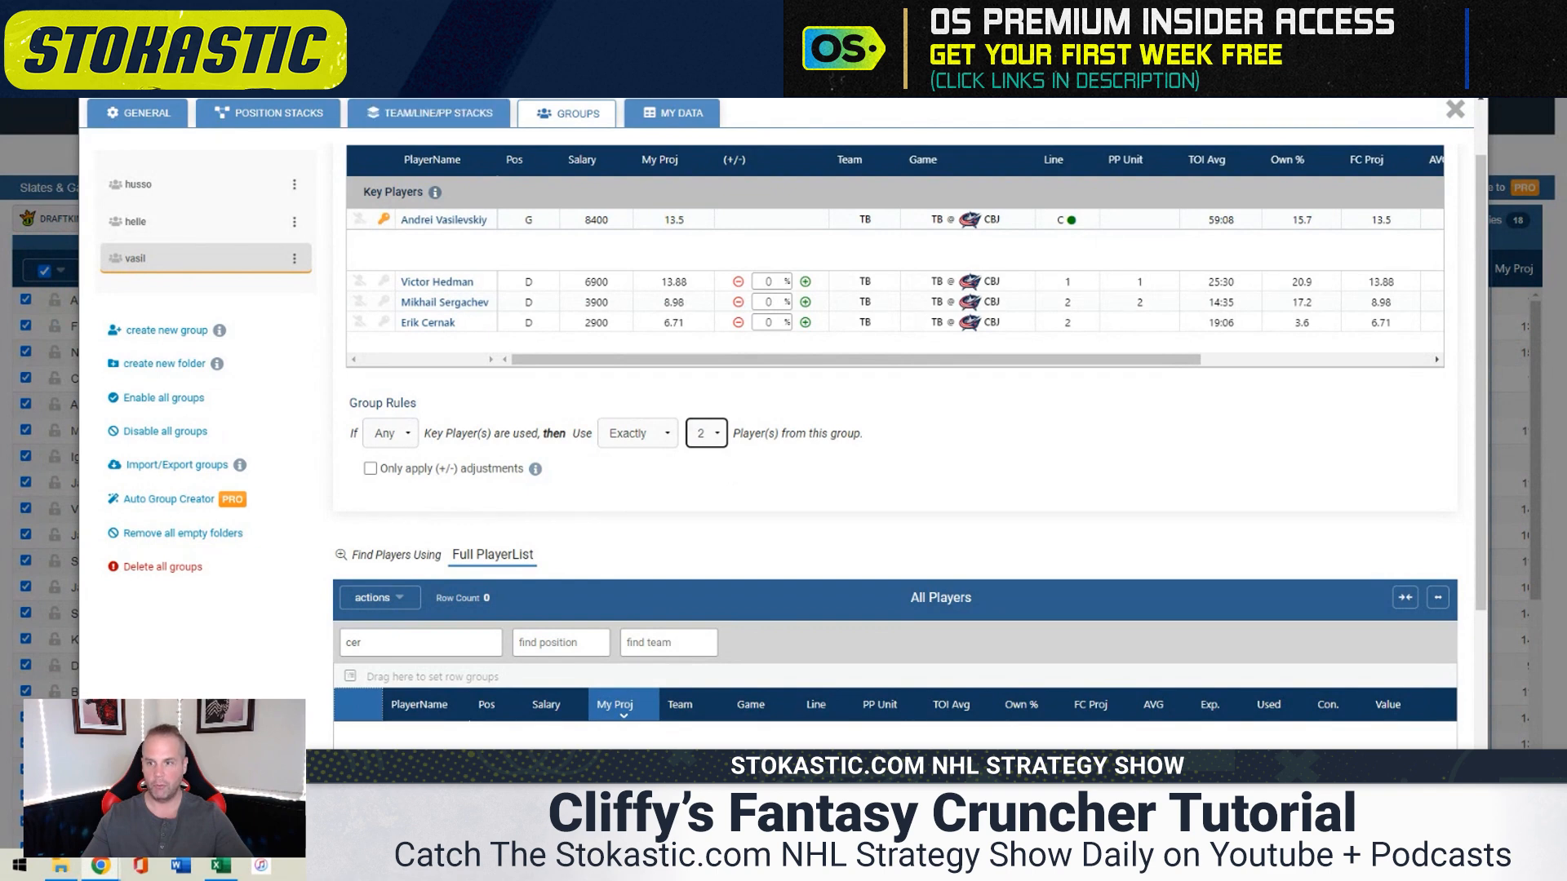
Check the positional limit rule for defensemen and set the vasil group rule to use exactly 1 player
{"action": "left_click", "coordinate": [253, 114]}
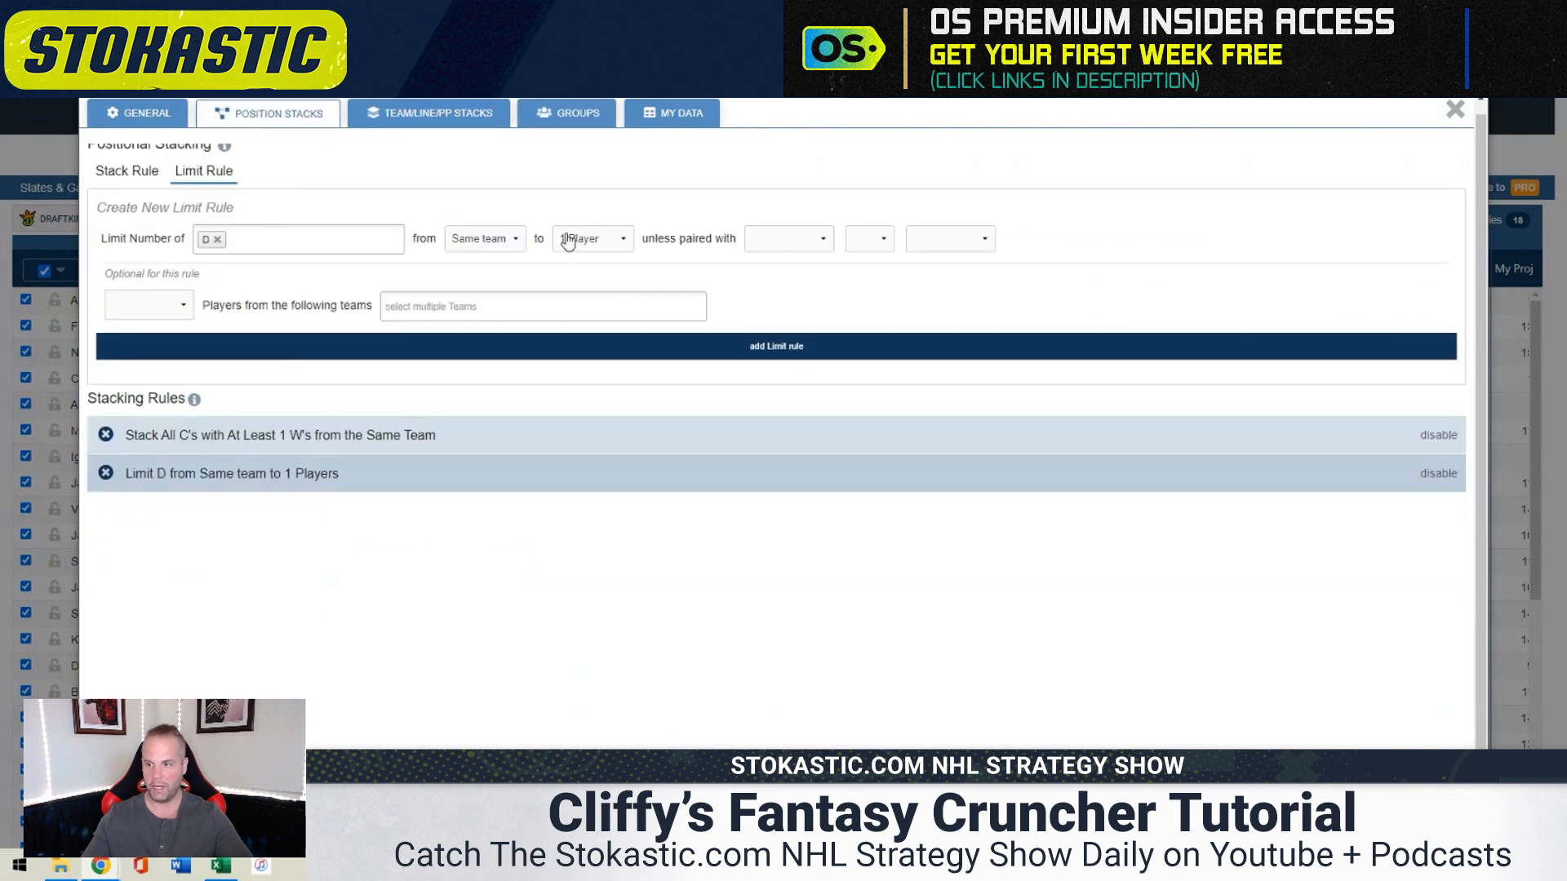
{"action": "left_click", "coordinate": [563, 113]}
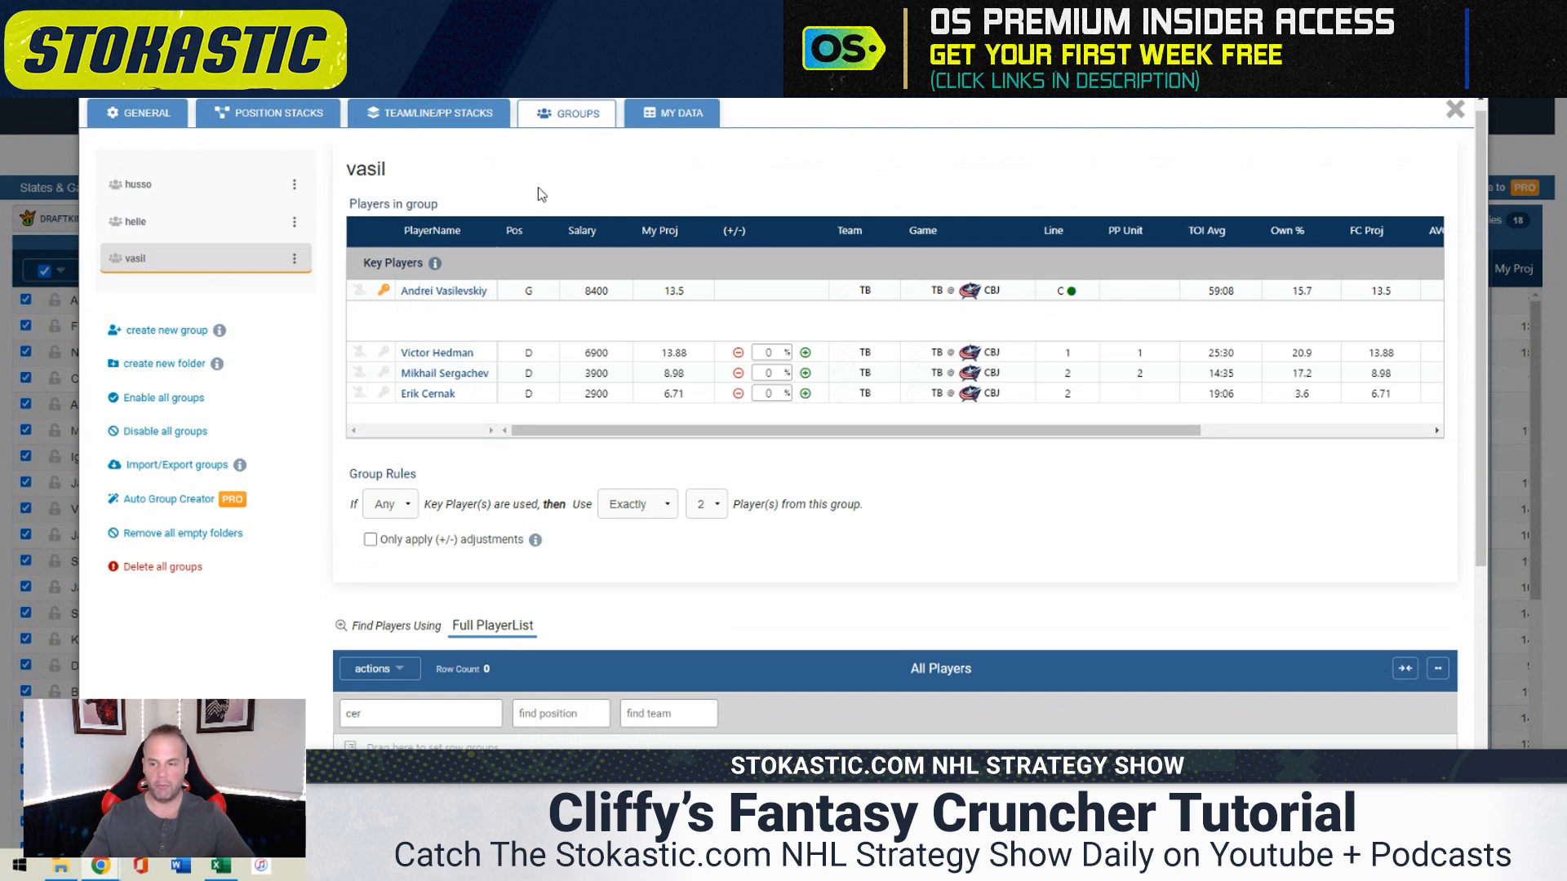
{"action": "left_click", "coordinate": [638, 505]}
{"action": "left_click", "coordinate": [629, 527]}
{"action": "left_click", "coordinate": [705, 504]}
{"action": "left_click", "coordinate": [702, 548]}
{"action": "left_click", "coordinate": [637, 504]}
{"action": "left_click", "coordinate": [638, 561]}
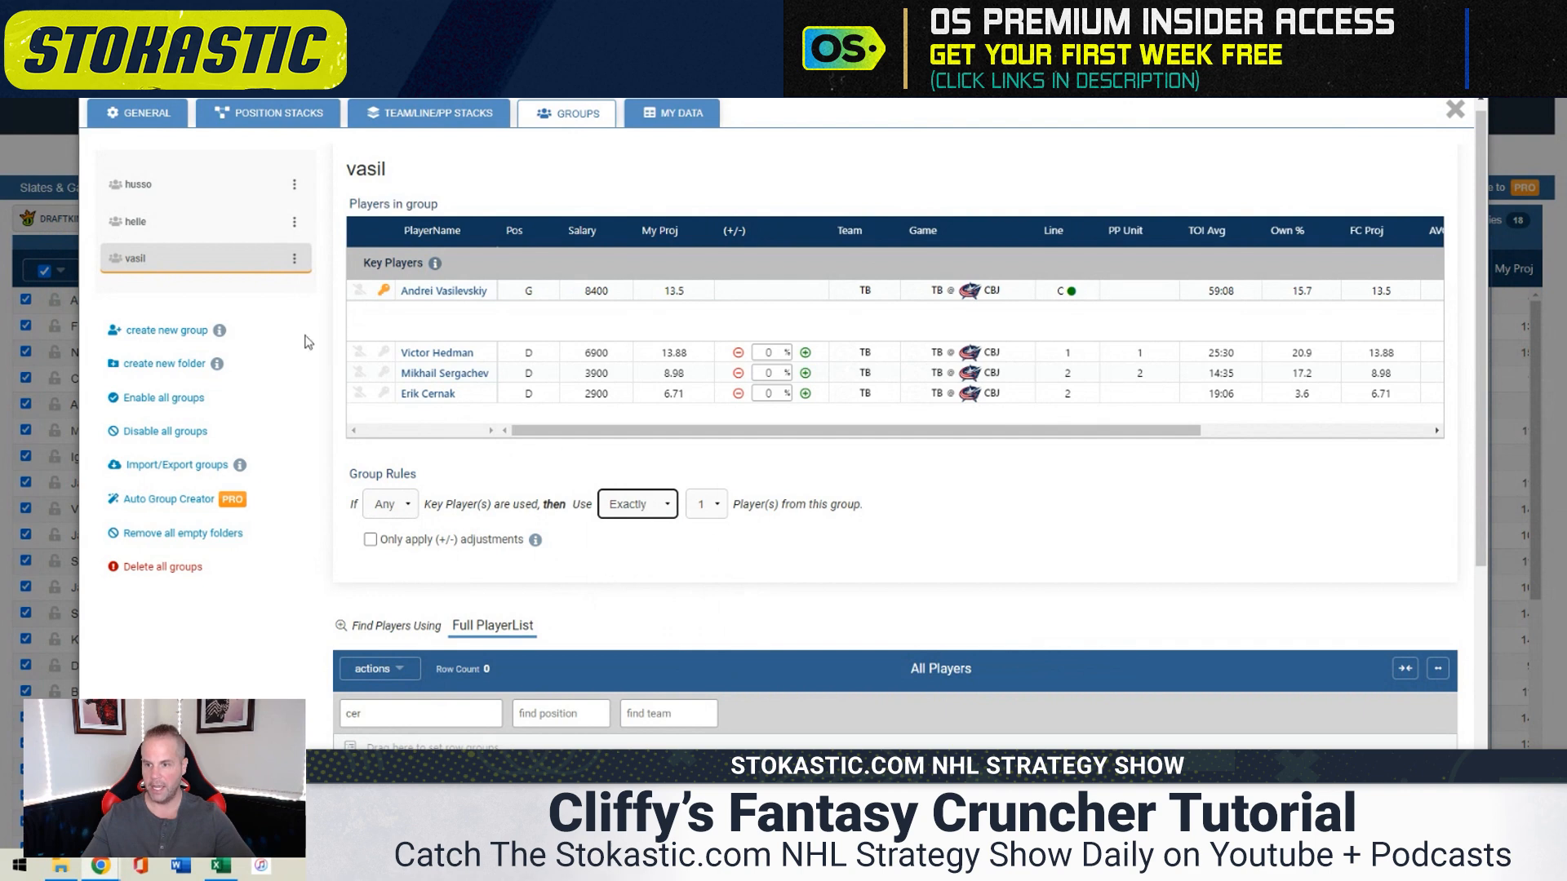
Create another group with Brandon Hagel as key player and Brayden Point as a regular player
{"action": "left_click", "coordinate": [177, 335]}
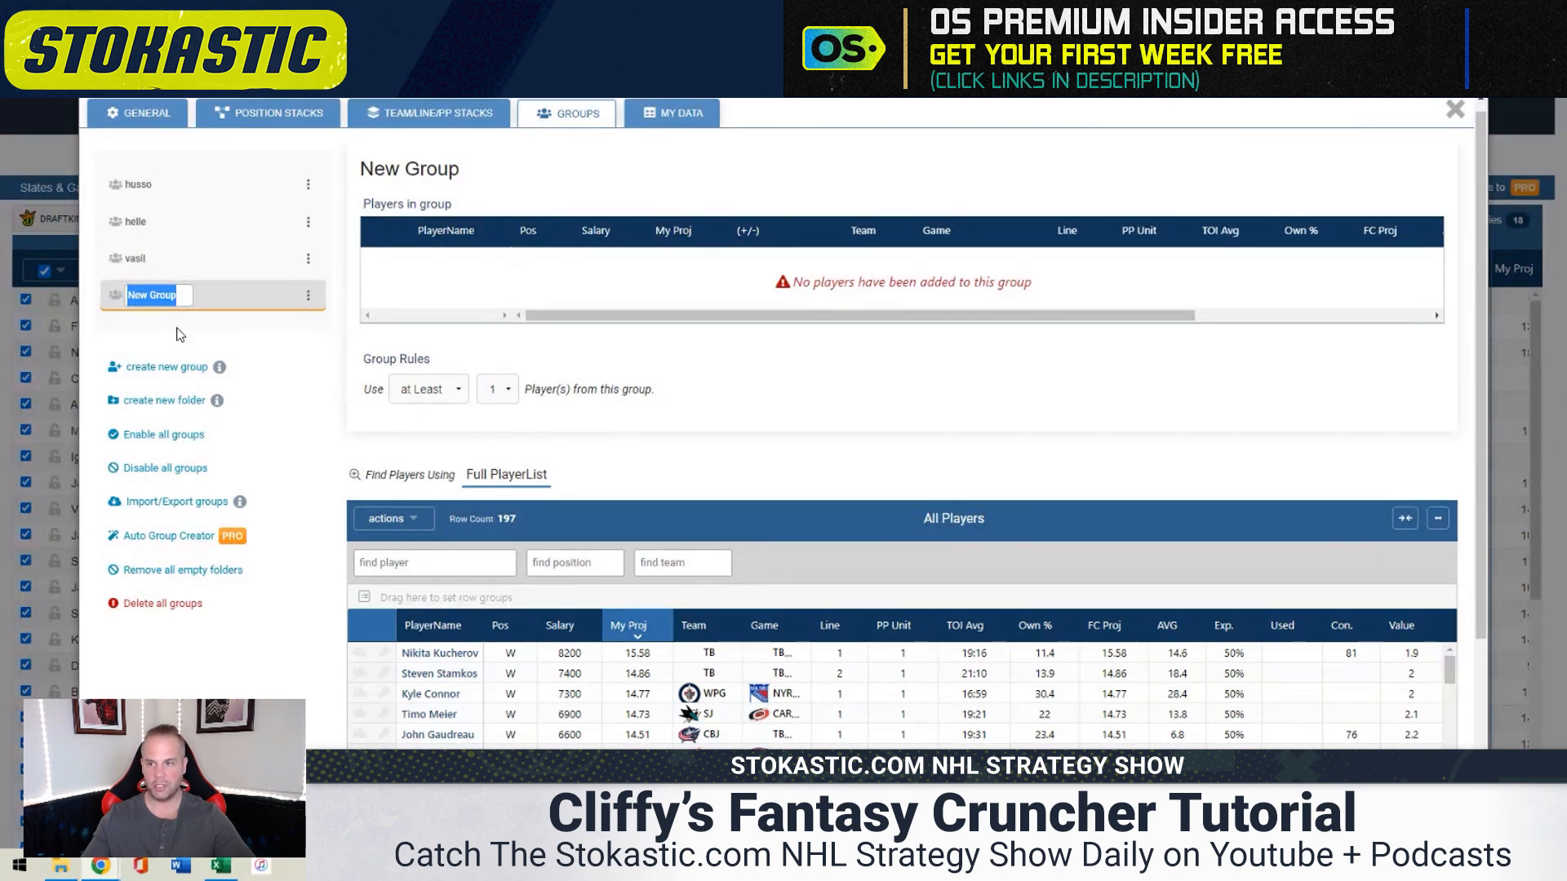
{"action": "left_click", "coordinate": [445, 115]}
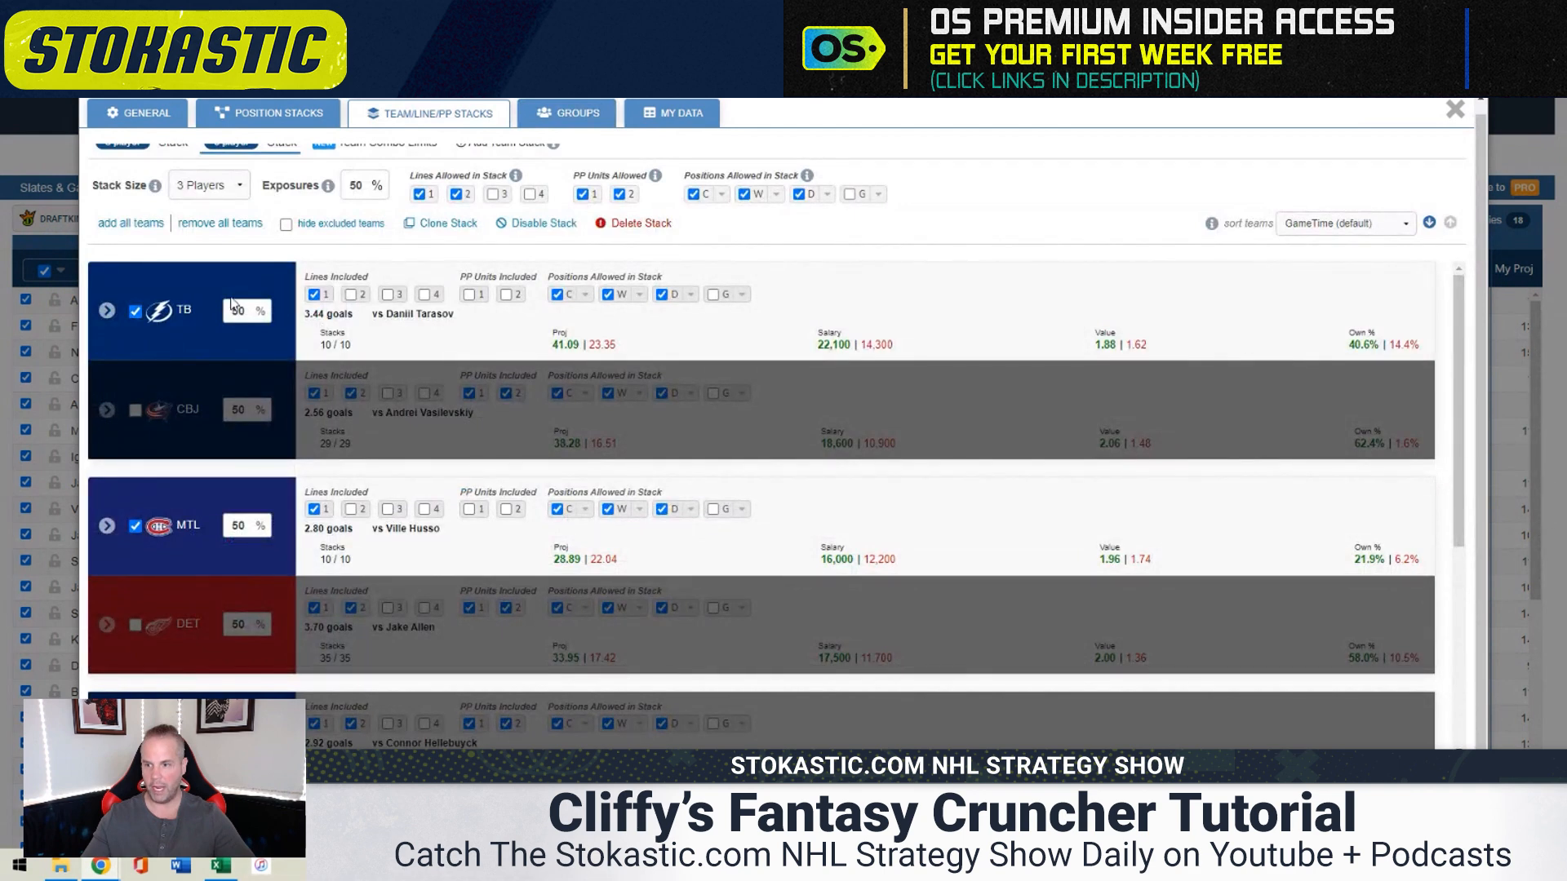
{"action": "left_click", "coordinate": [589, 112]}
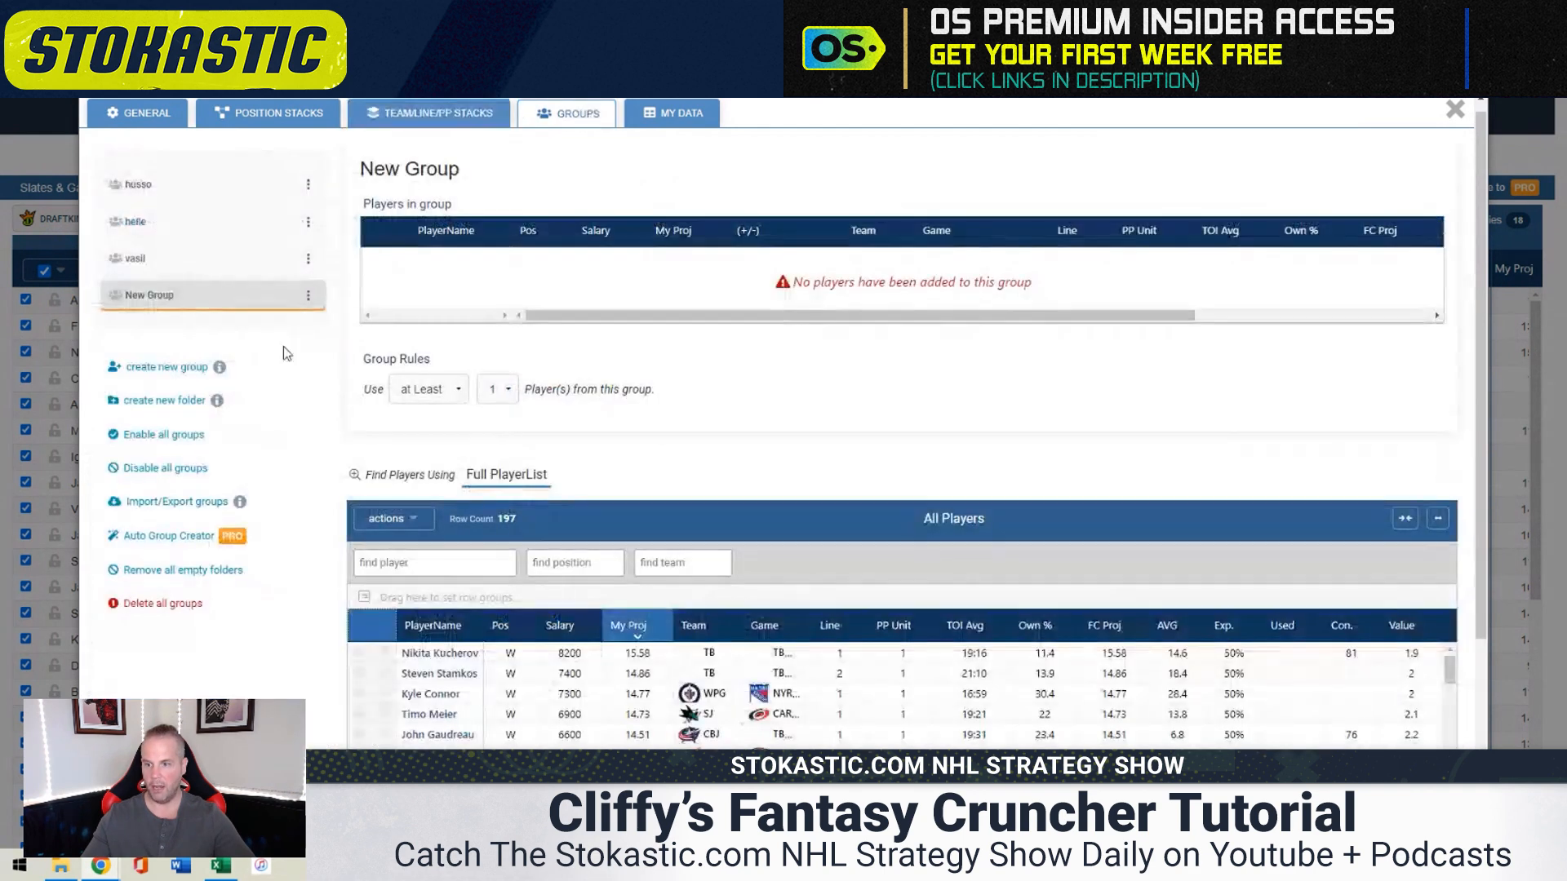
{"action": "left_click", "coordinate": [430, 563]}
{"action": "type", "text": "hag"}
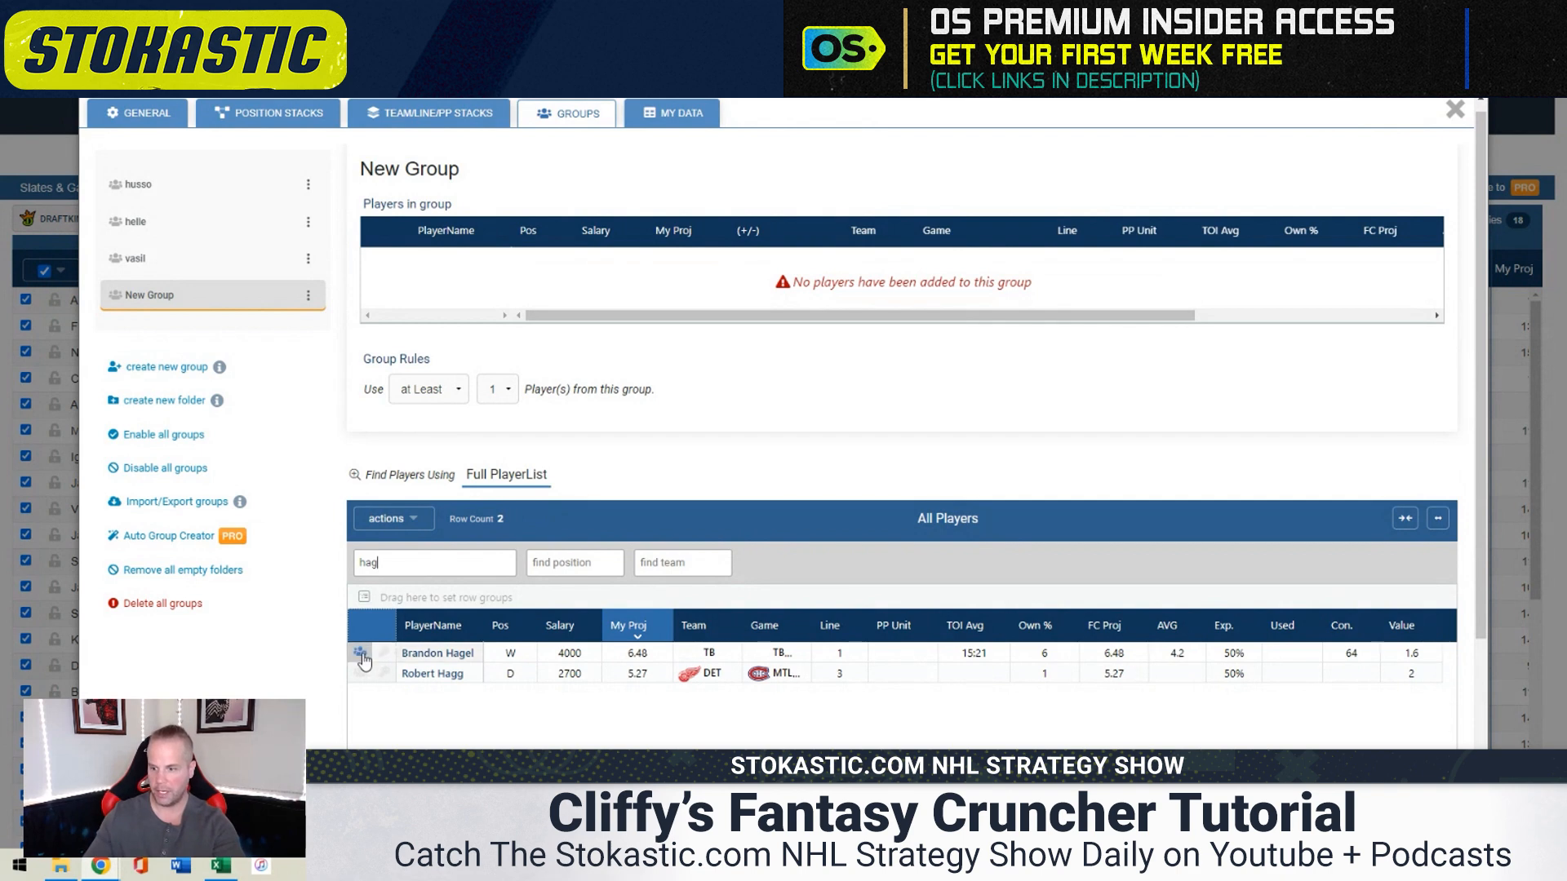
{"action": "left_click", "coordinate": [386, 654]}
{"action": "double_click", "coordinate": [387, 694]}
{"action": "type", "text": "point"}
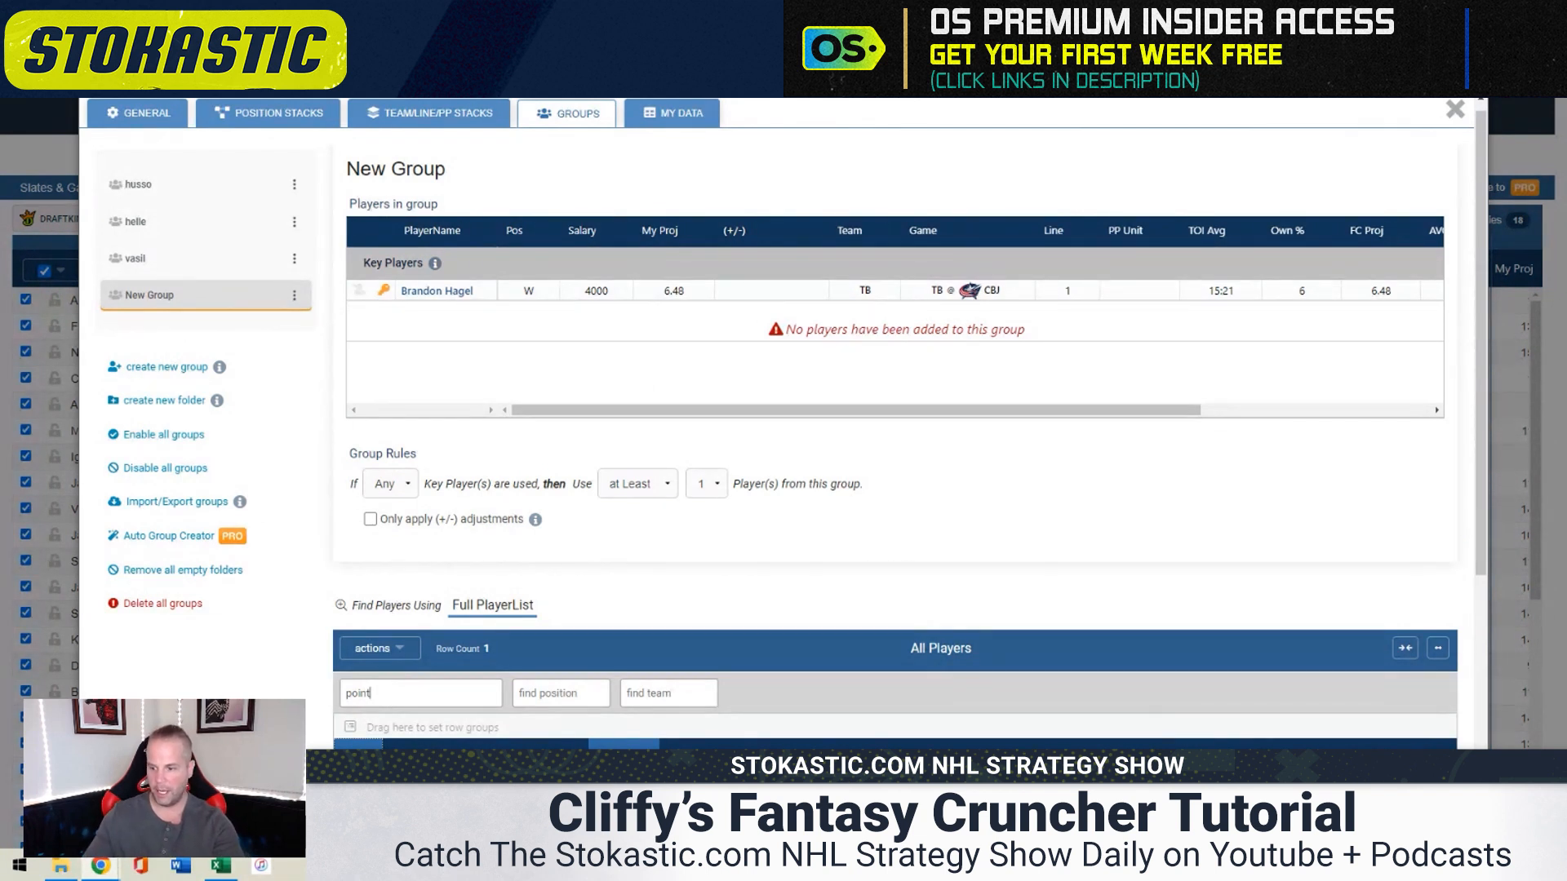
{"action": "left_click", "coordinate": [369, 744]}
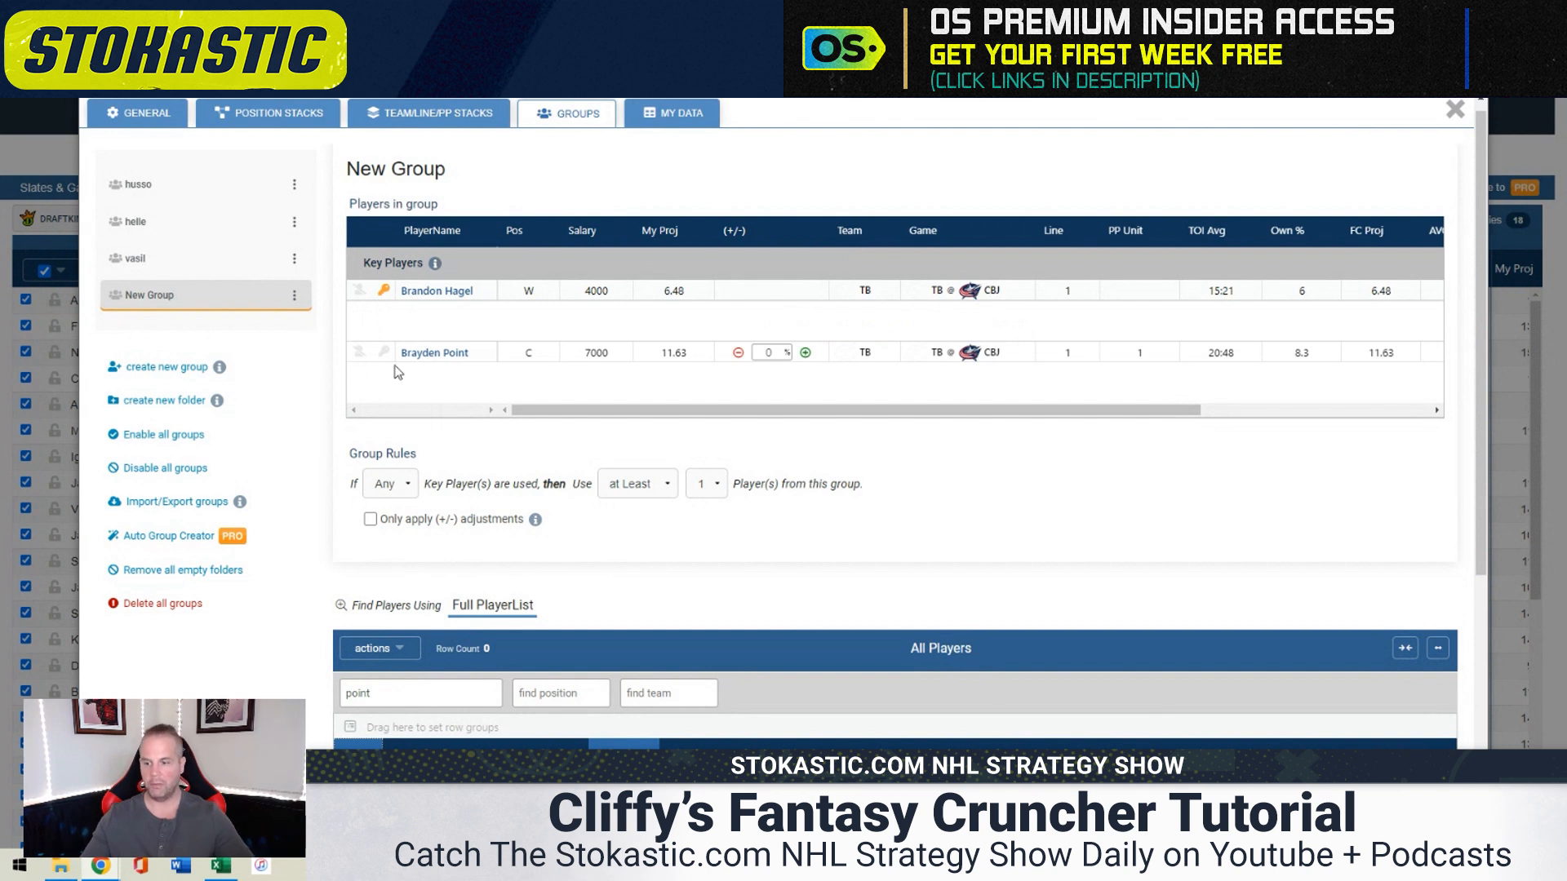
Delete the group containing Brandon Hagel and Brayden Point and reopen the vasil group
{"action": "left_click", "coordinate": [294, 296]}
{"action": "left_click", "coordinate": [363, 380]}
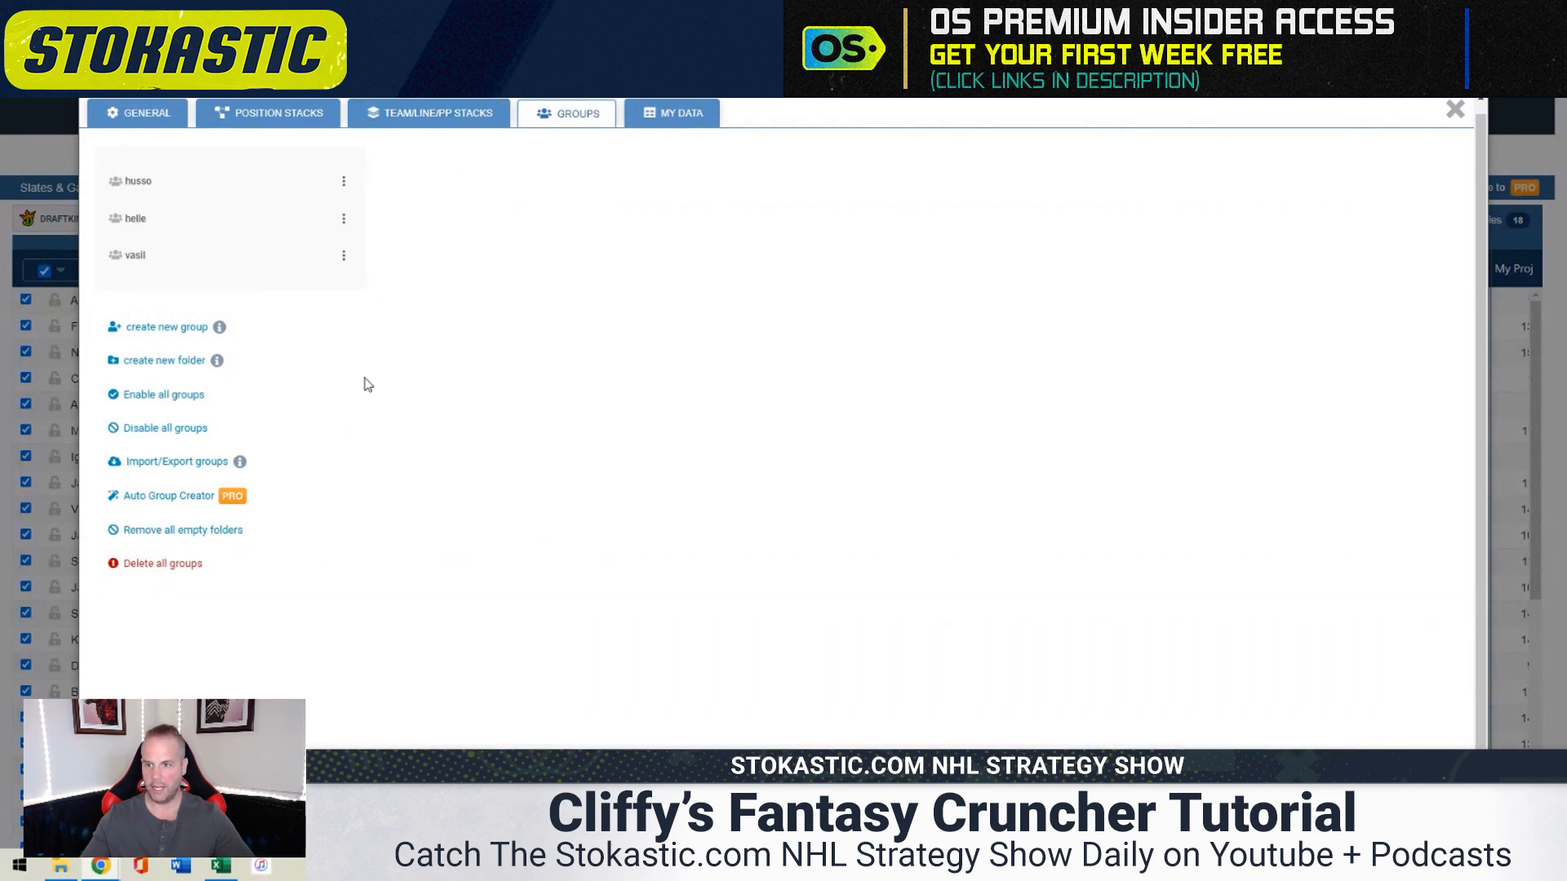
{"action": "left_click", "coordinate": [234, 254]}
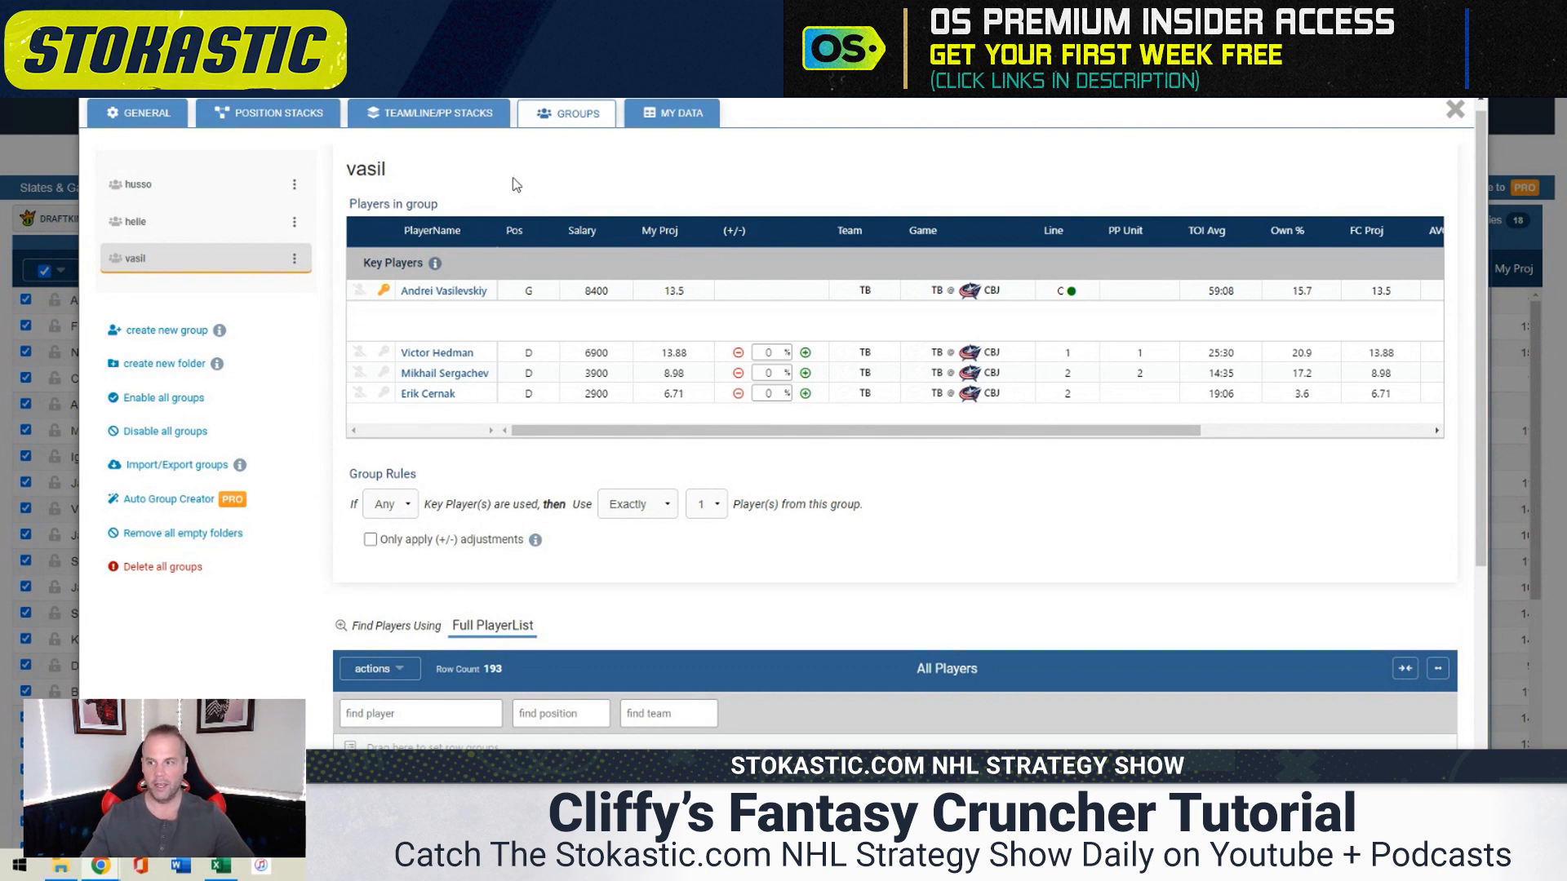
Check the general settings, close the advanced options, and sort the generated lineups by My Projected
{"action": "left_click", "coordinate": [162, 124]}
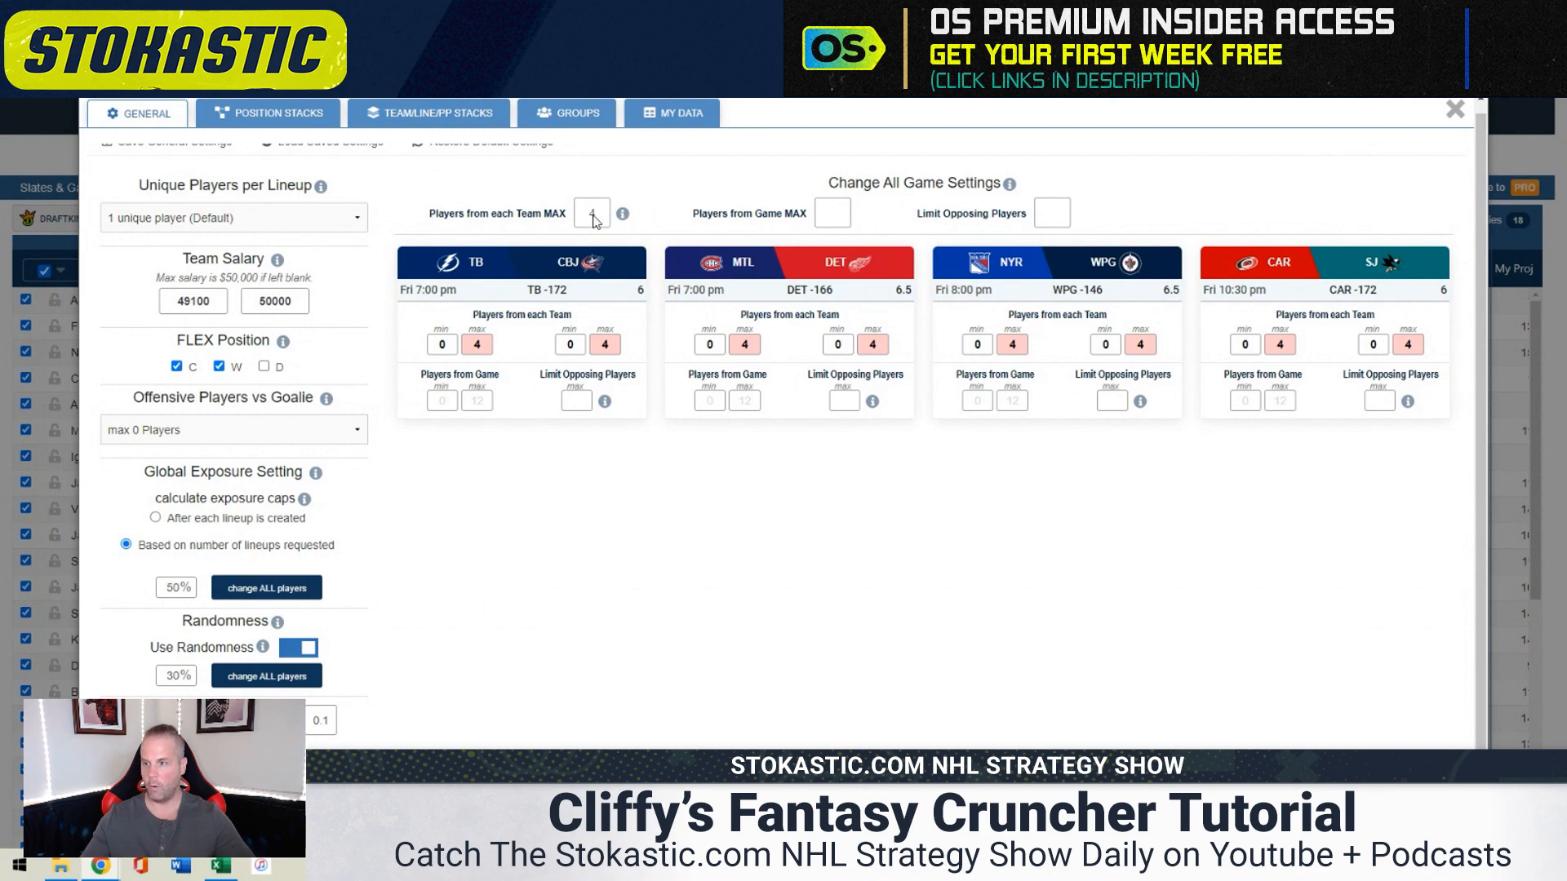
{"action": "left_click", "coordinate": [1450, 111]}
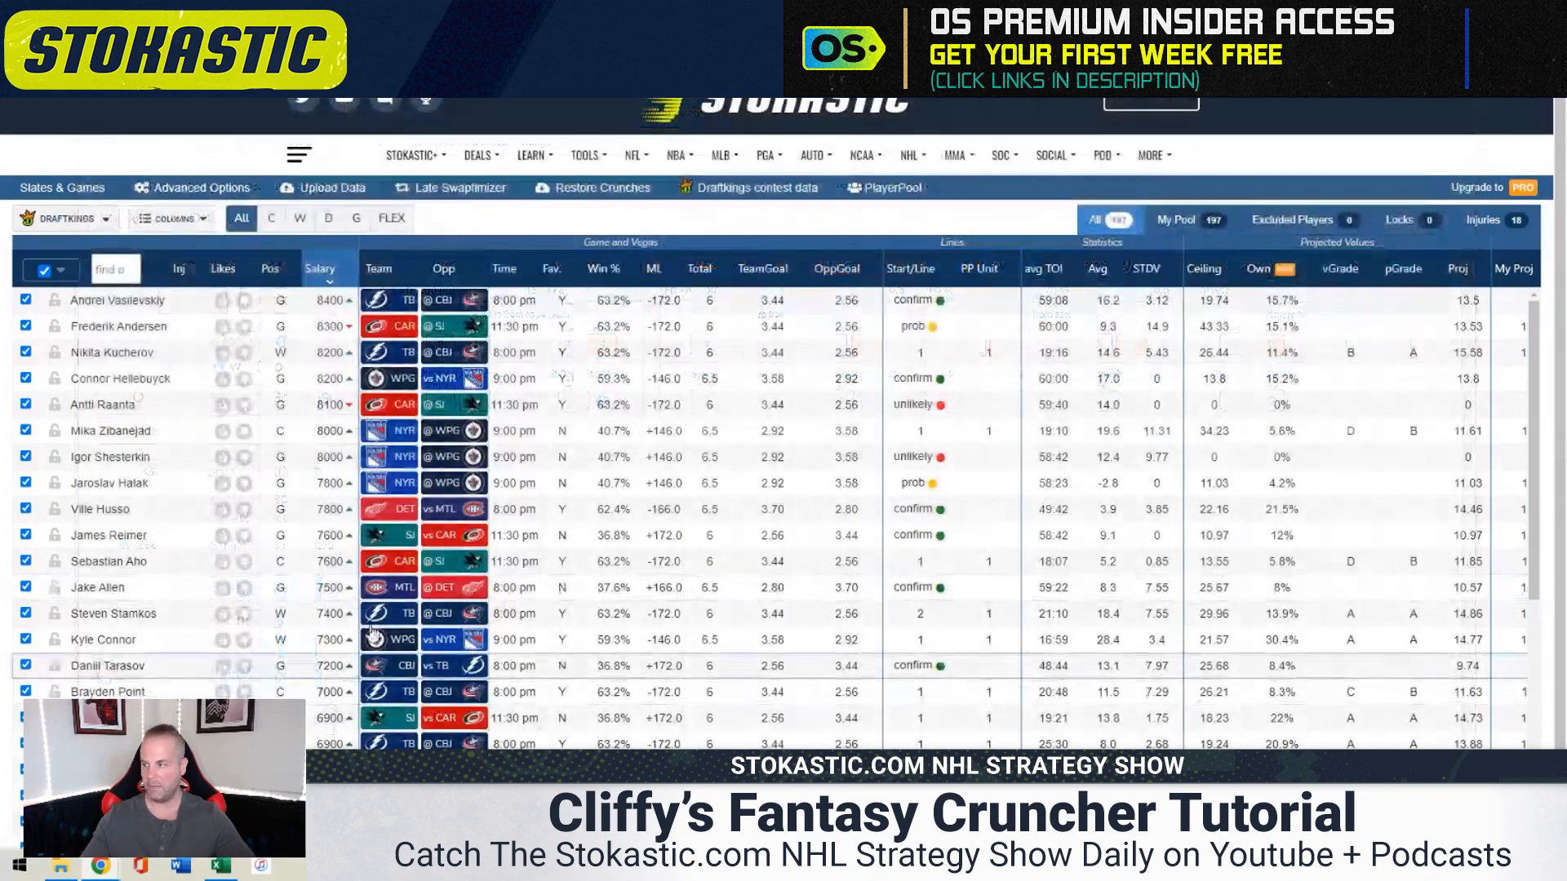
{"action": "scroll", "coordinate": [1449, 113], "scroll_direction": "down", "scroll_amount": 1}
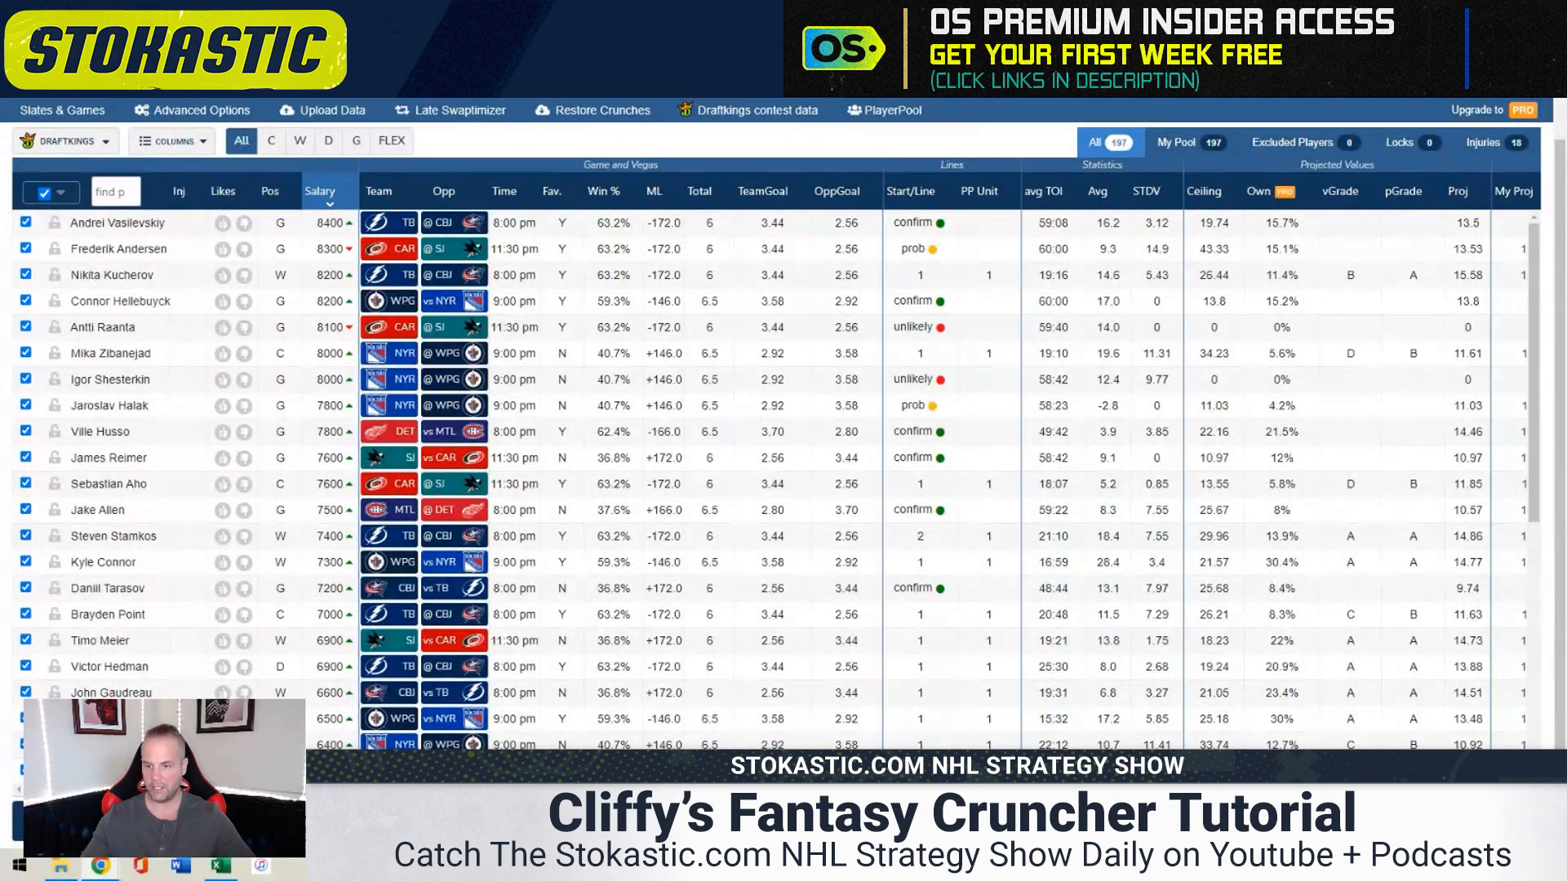
{"action": "scroll", "coordinate": [784, 425], "scroll_direction": "down", "scroll_amount": 1}
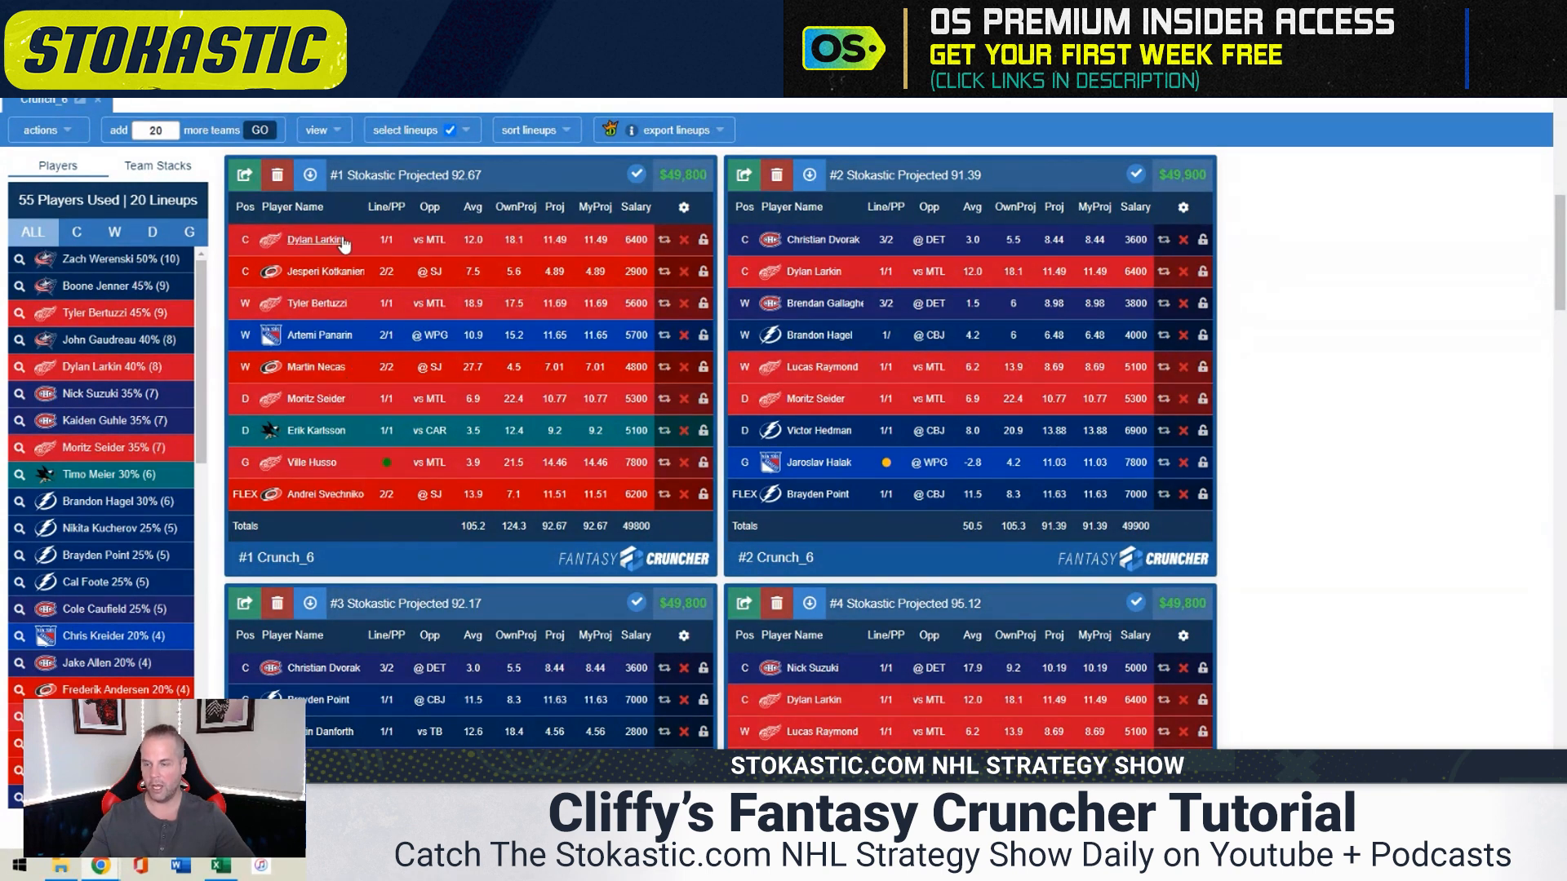
{"action": "left_click", "coordinate": [536, 136]}
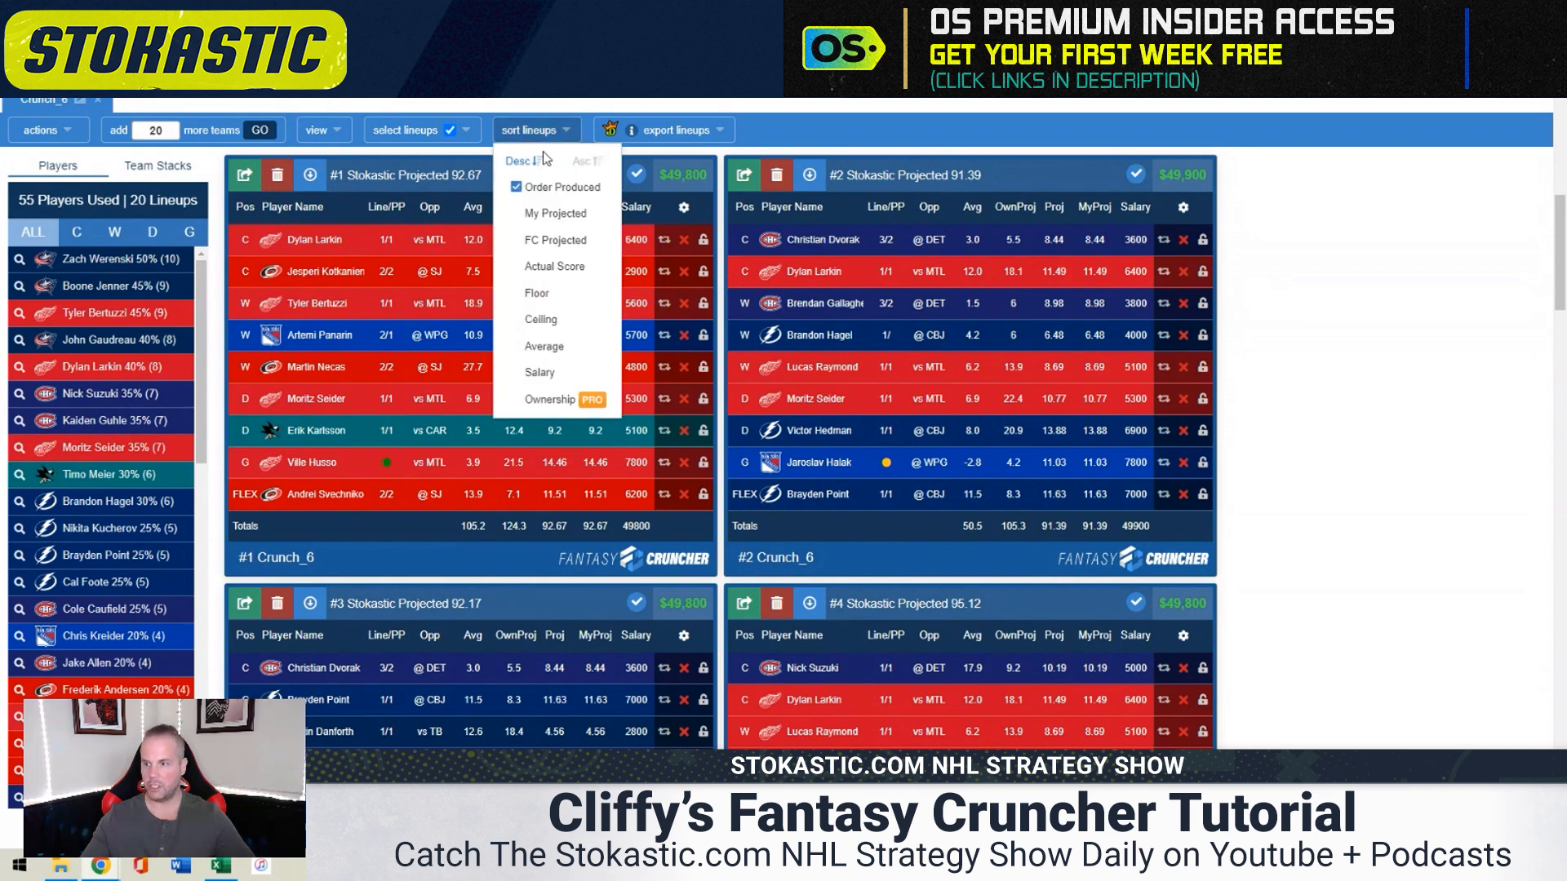
{"action": "left_click", "coordinate": [557, 215]}
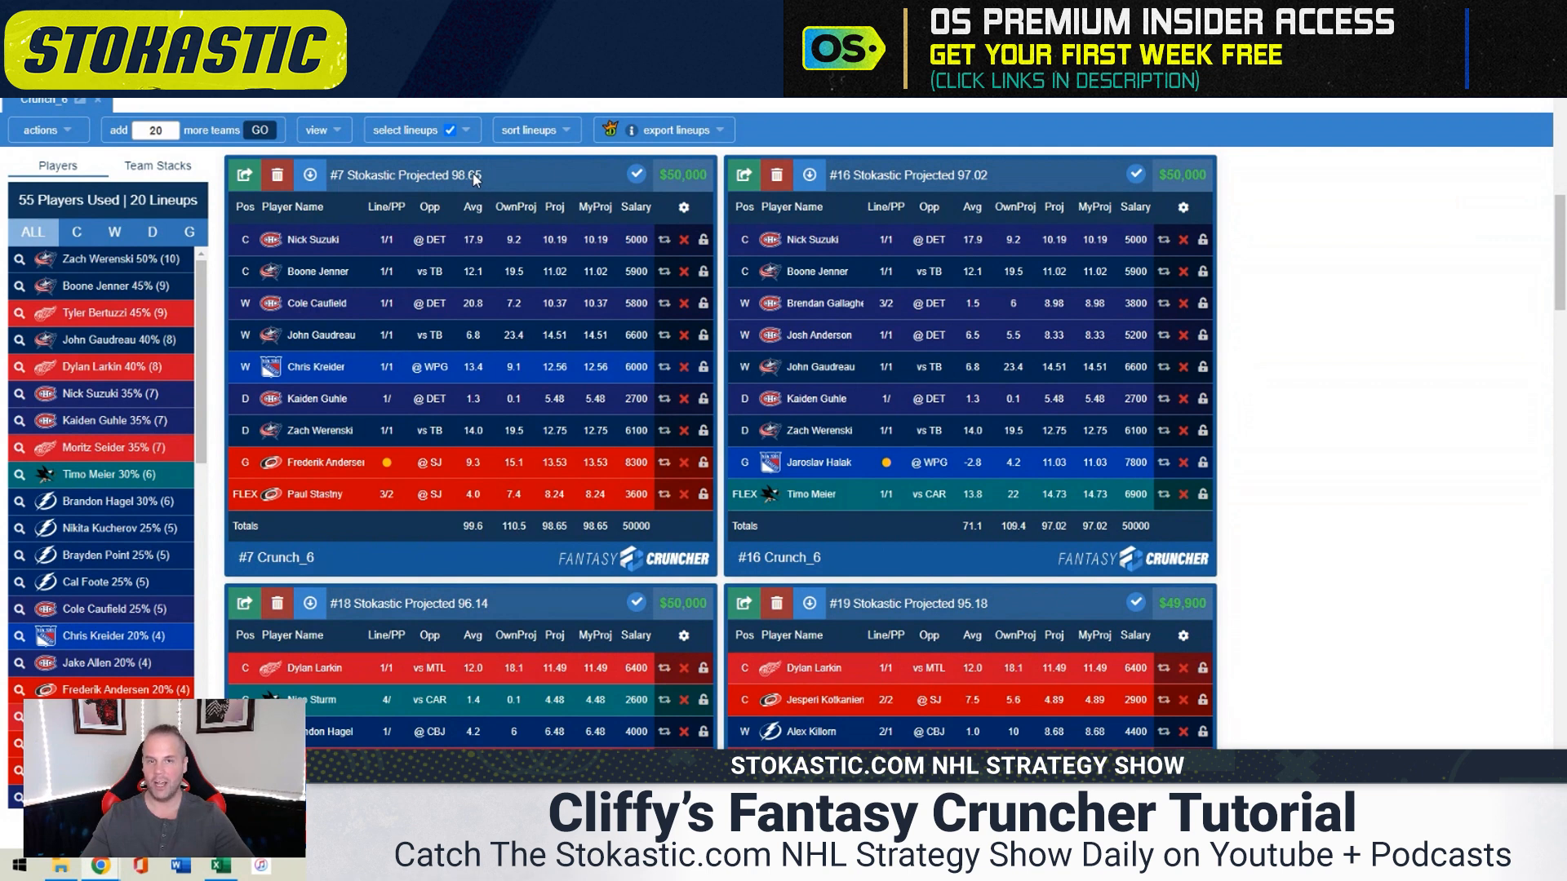
Generate 30 more lineups in the current crunch
{"action": "double_click", "coordinate": [166, 135]}
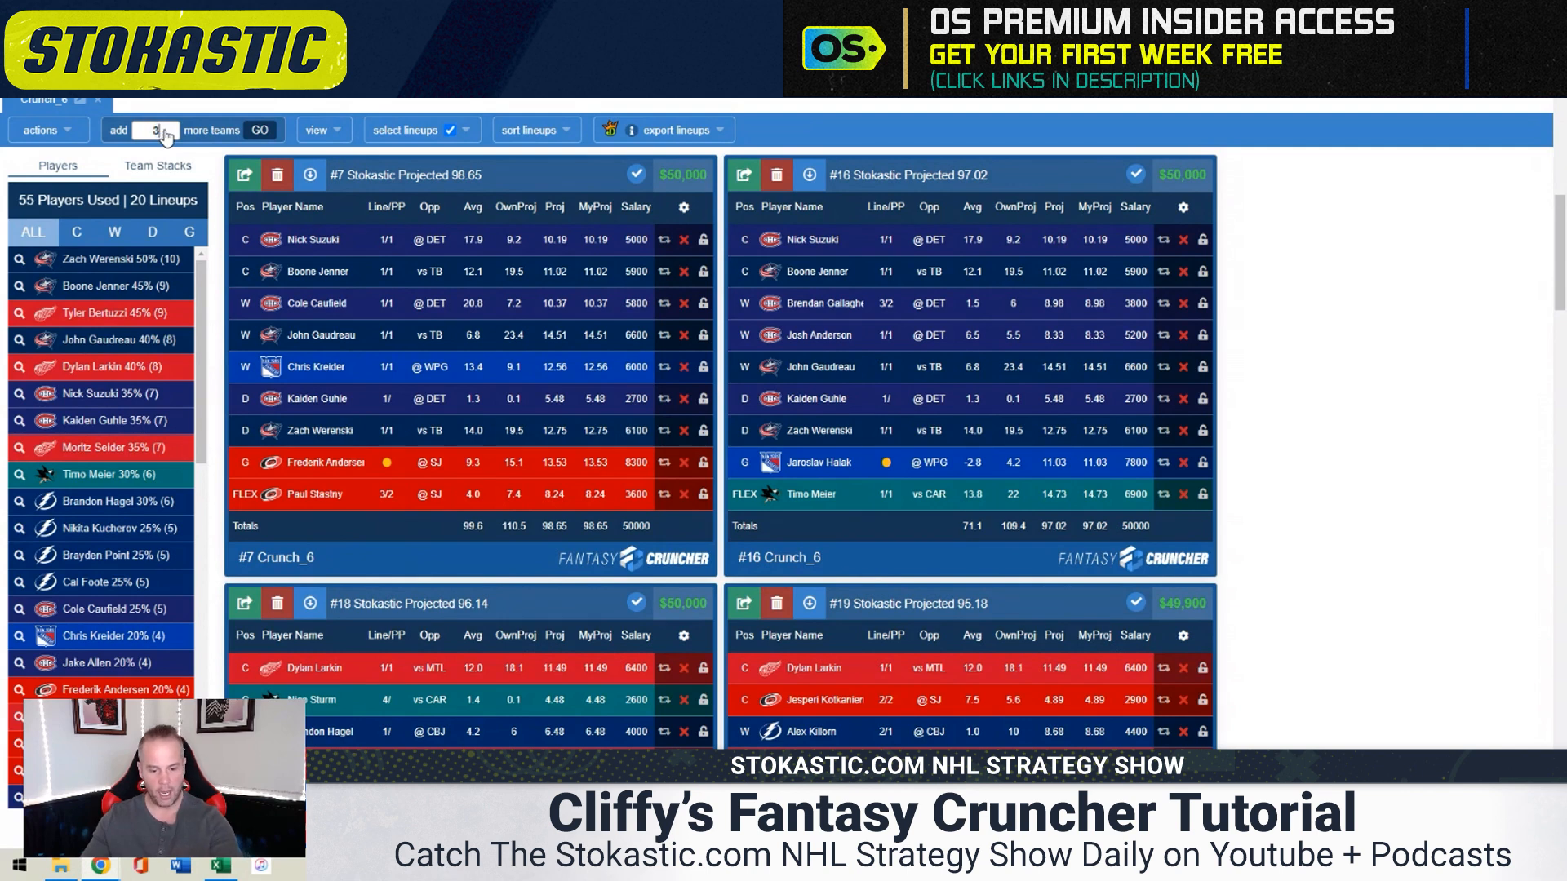
{"action": "type", "text": "30"}
{"action": "left_click", "coordinate": [263, 132]}
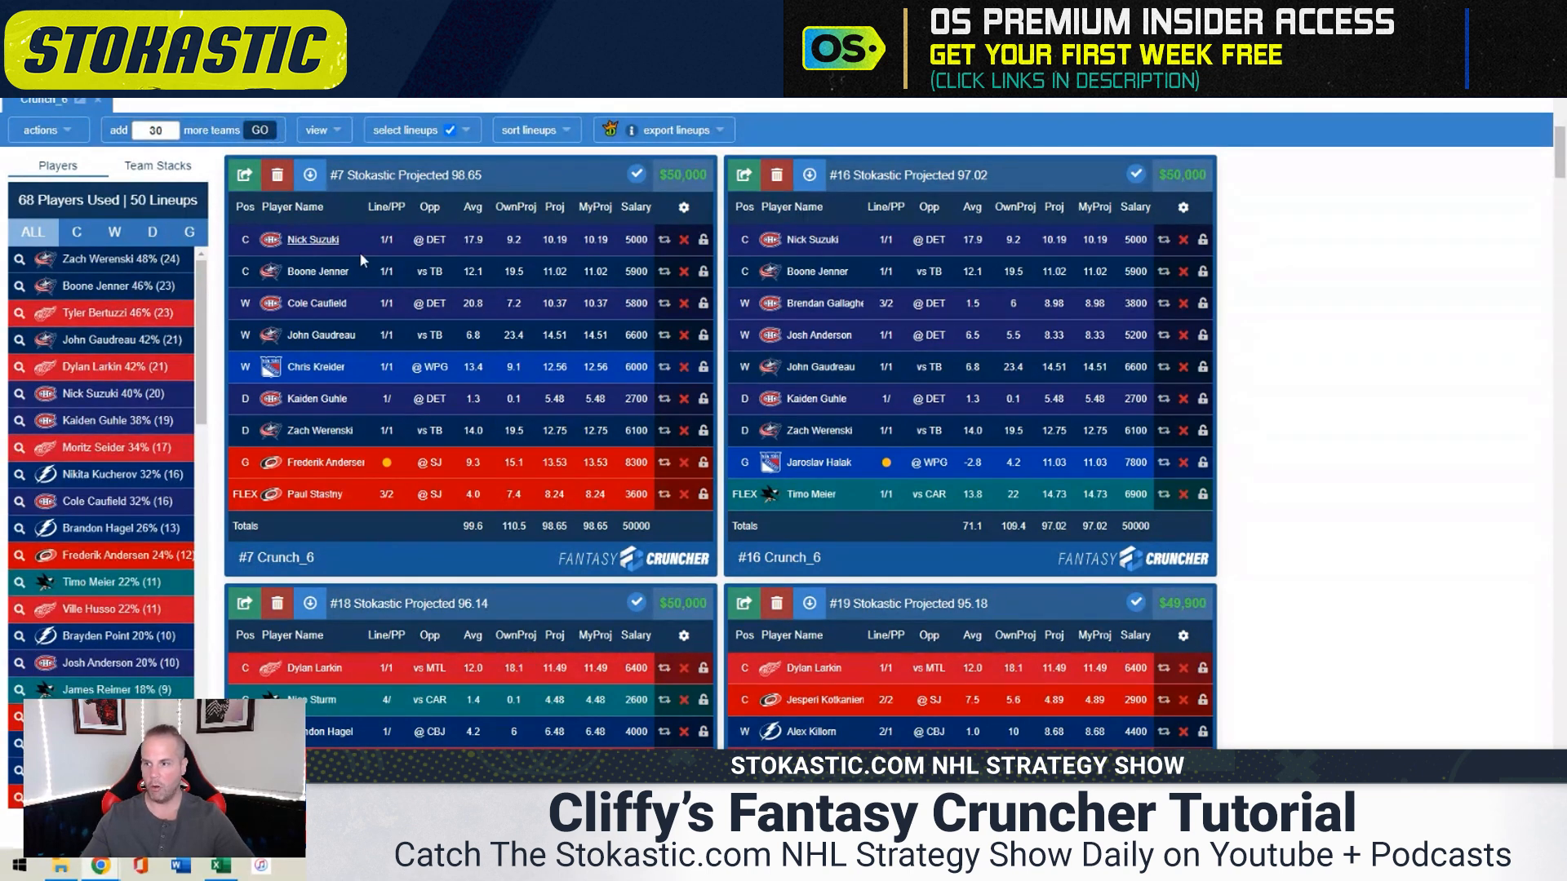
Re-sort the expanded set of lineups by Order Produced and back to My Projected
{"action": "left_click", "coordinate": [530, 130]}
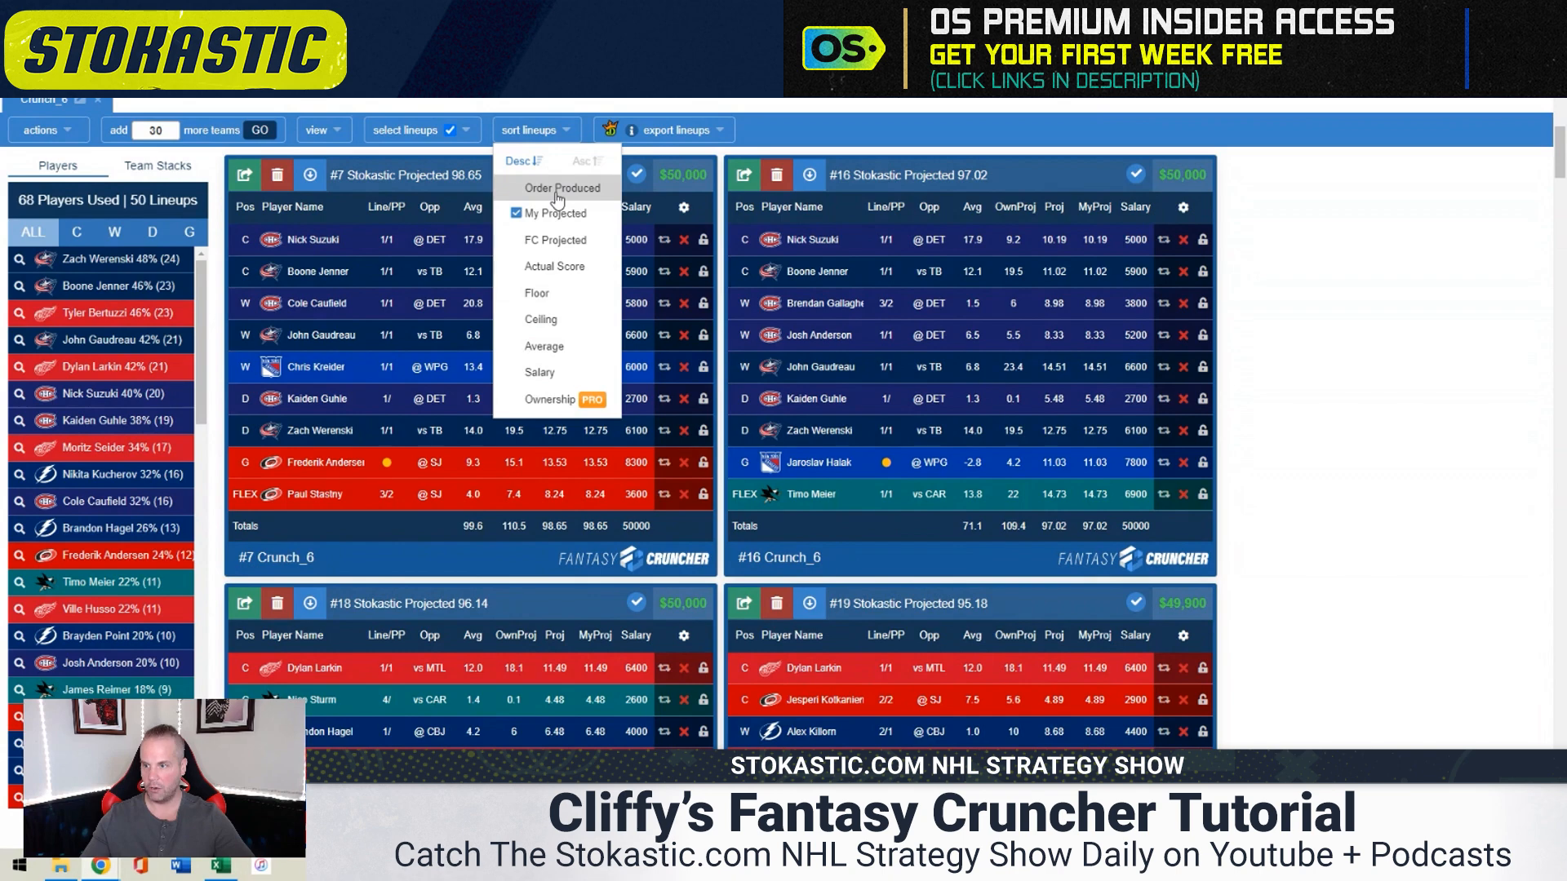
{"action": "left_click", "coordinate": [557, 193]}
{"action": "left_click", "coordinate": [544, 135]}
{"action": "left_click", "coordinate": [543, 135]}
{"action": "left_click", "coordinate": [554, 214]}
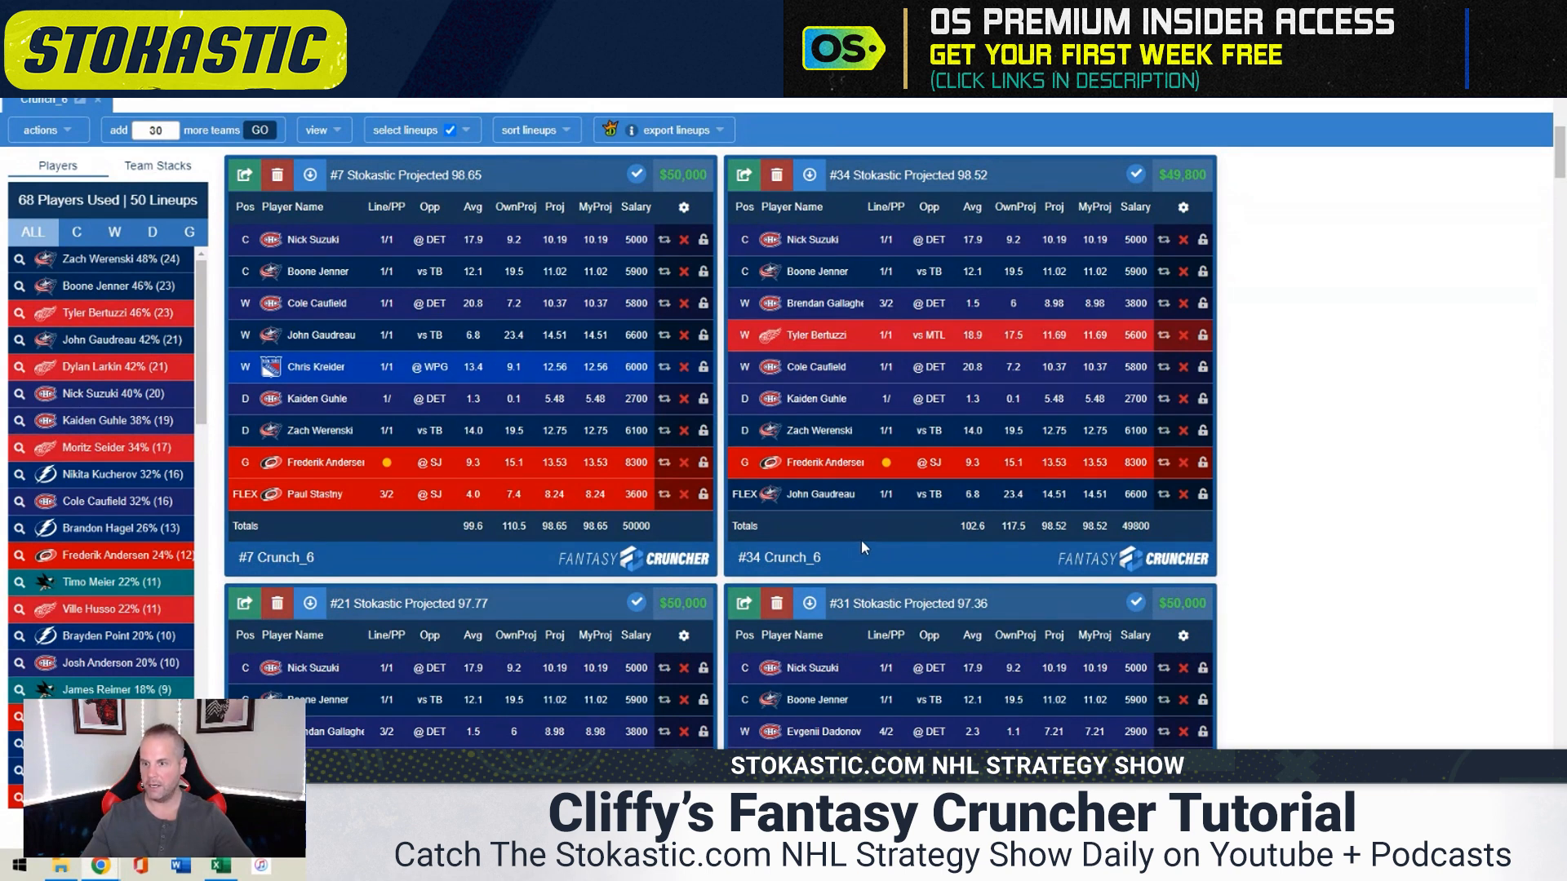
Look over the top projected lineups and the lineup export option for the 10/14 7:00 pm slate
{"action": "scroll", "coordinate": [862, 547], "scroll_direction": "down", "scroll_amount": 3}
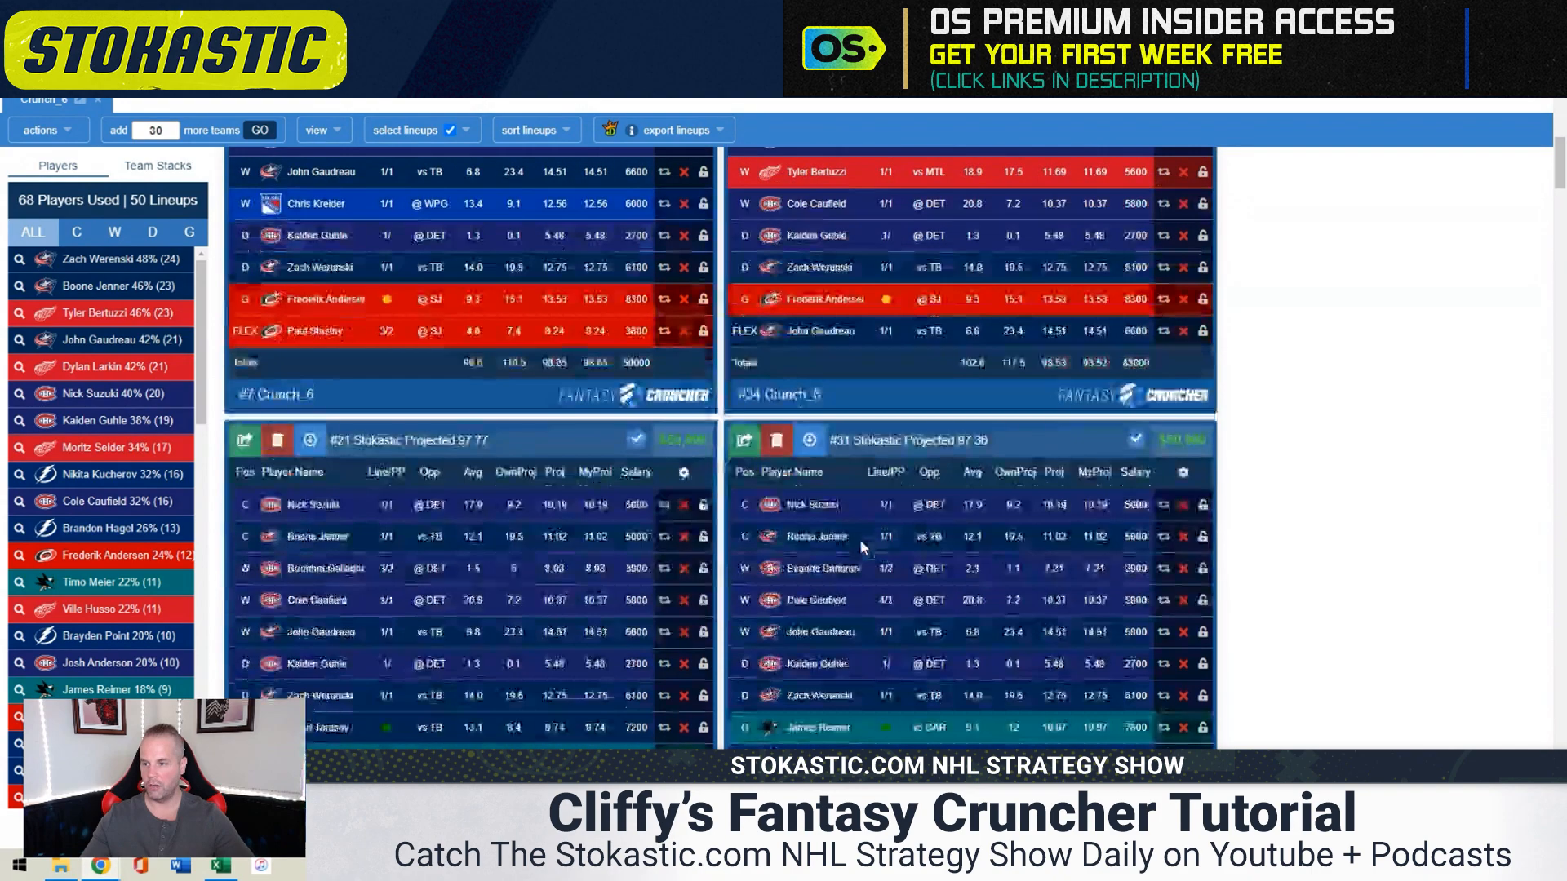
{"action": "scroll", "coordinate": [862, 547], "scroll_direction": "up", "scroll_amount": 6}
{"action": "scroll", "coordinate": [862, 548], "scroll_direction": "down", "scroll_amount": 3}
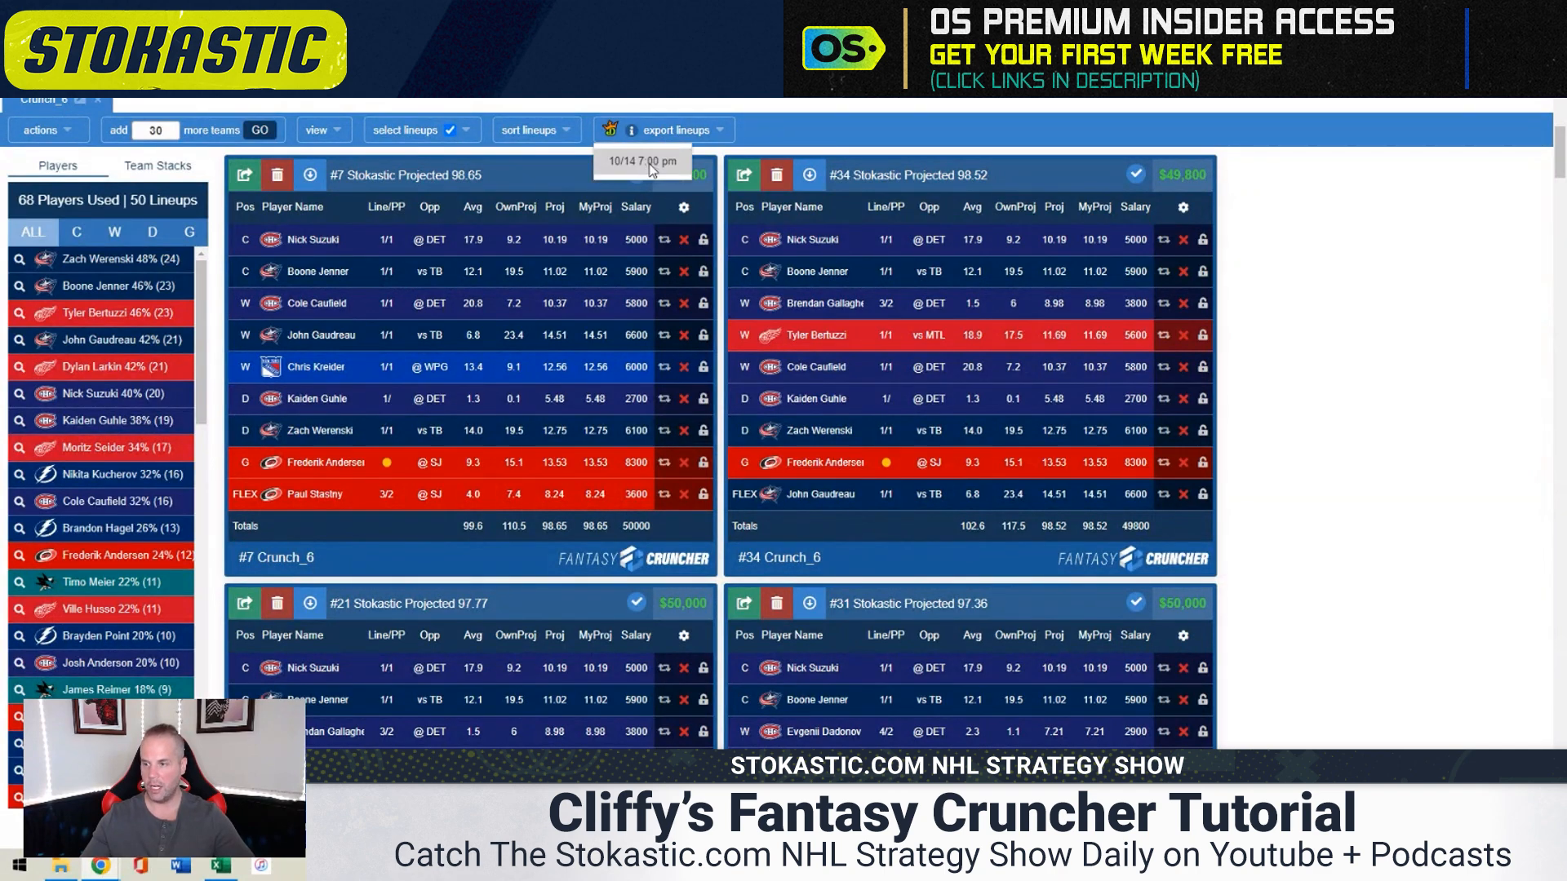
{"action": "scroll", "coordinate": [281, 581], "scroll_direction": "down", "scroll_amount": 1}
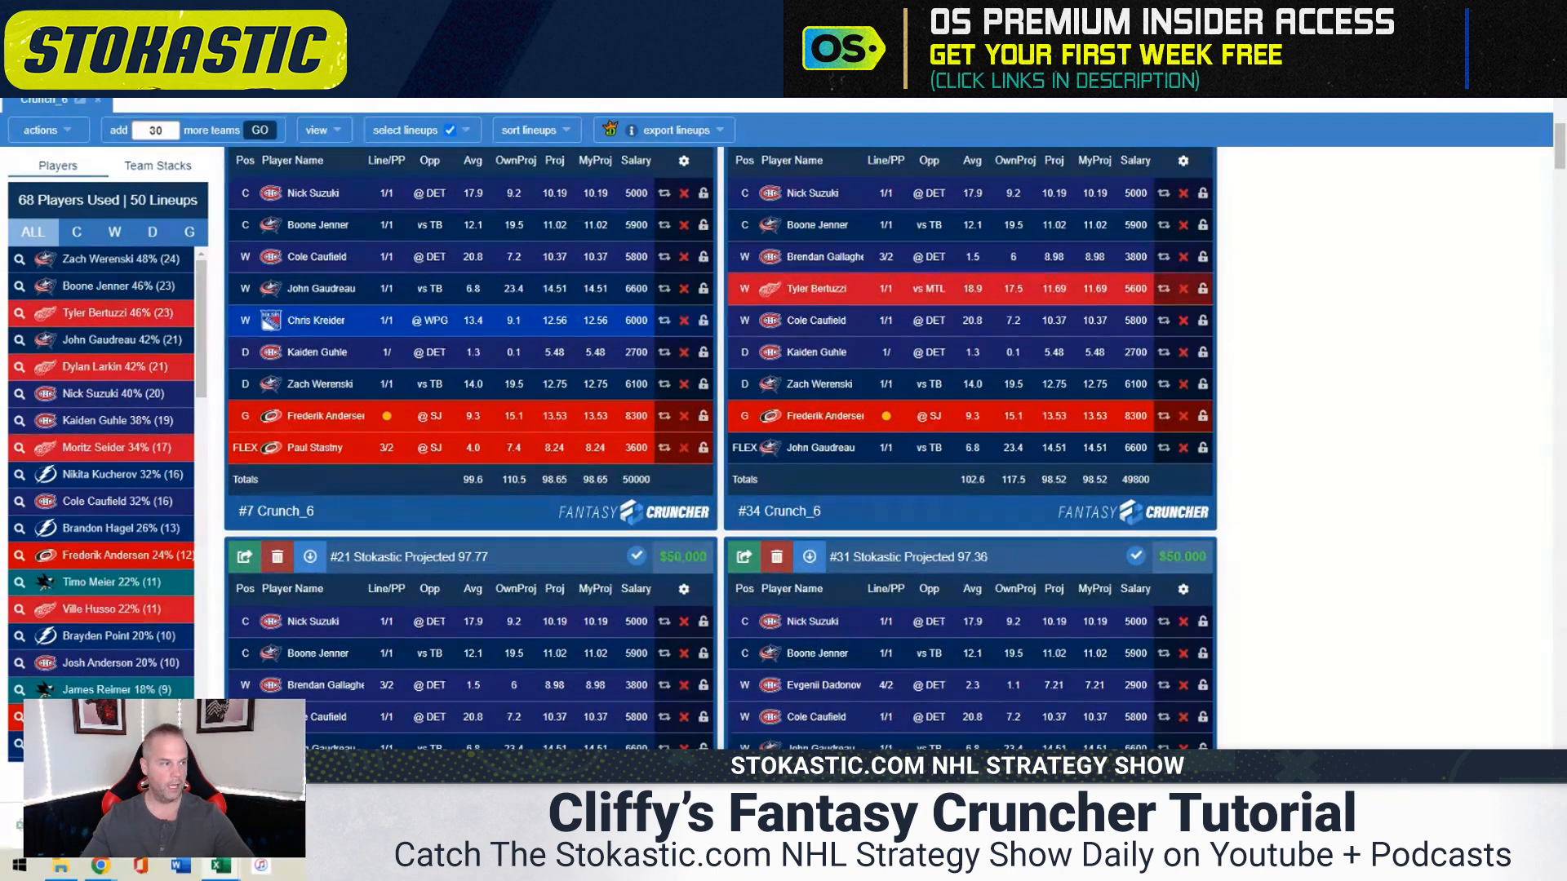
Switch to the exported lineups sheet in Excel and copy the first 20 lineups, cells A2 through I21
{"action": "left_click", "coordinate": [220, 867]}
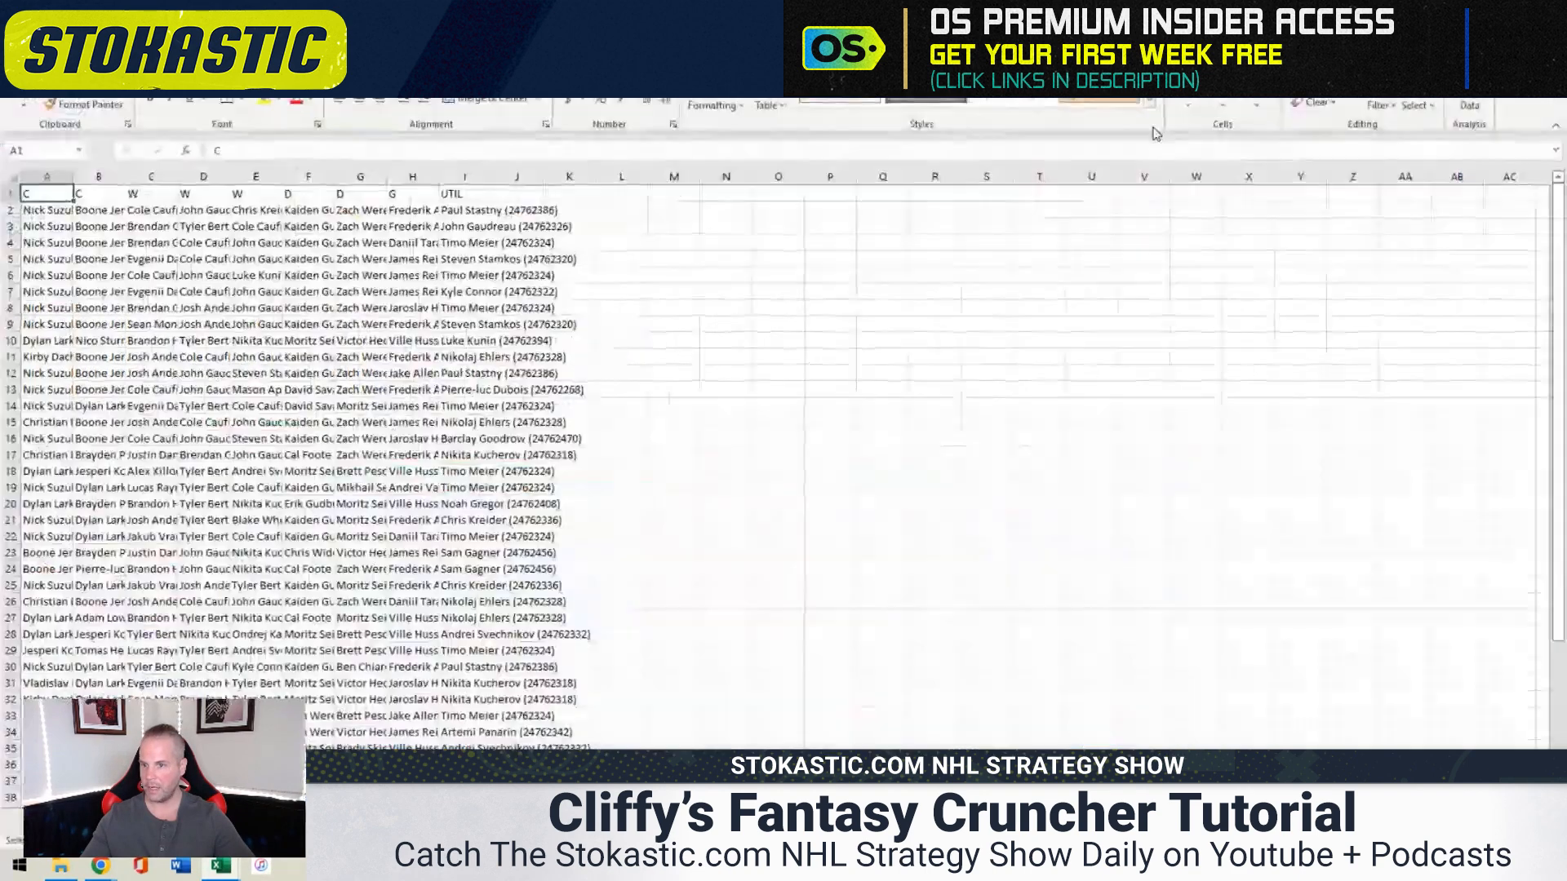
{"action": "double_click", "coordinate": [1163, 133]}
{"action": "left_click_drag", "start_coordinate": [39, 210], "coordinate": [481, 525]}
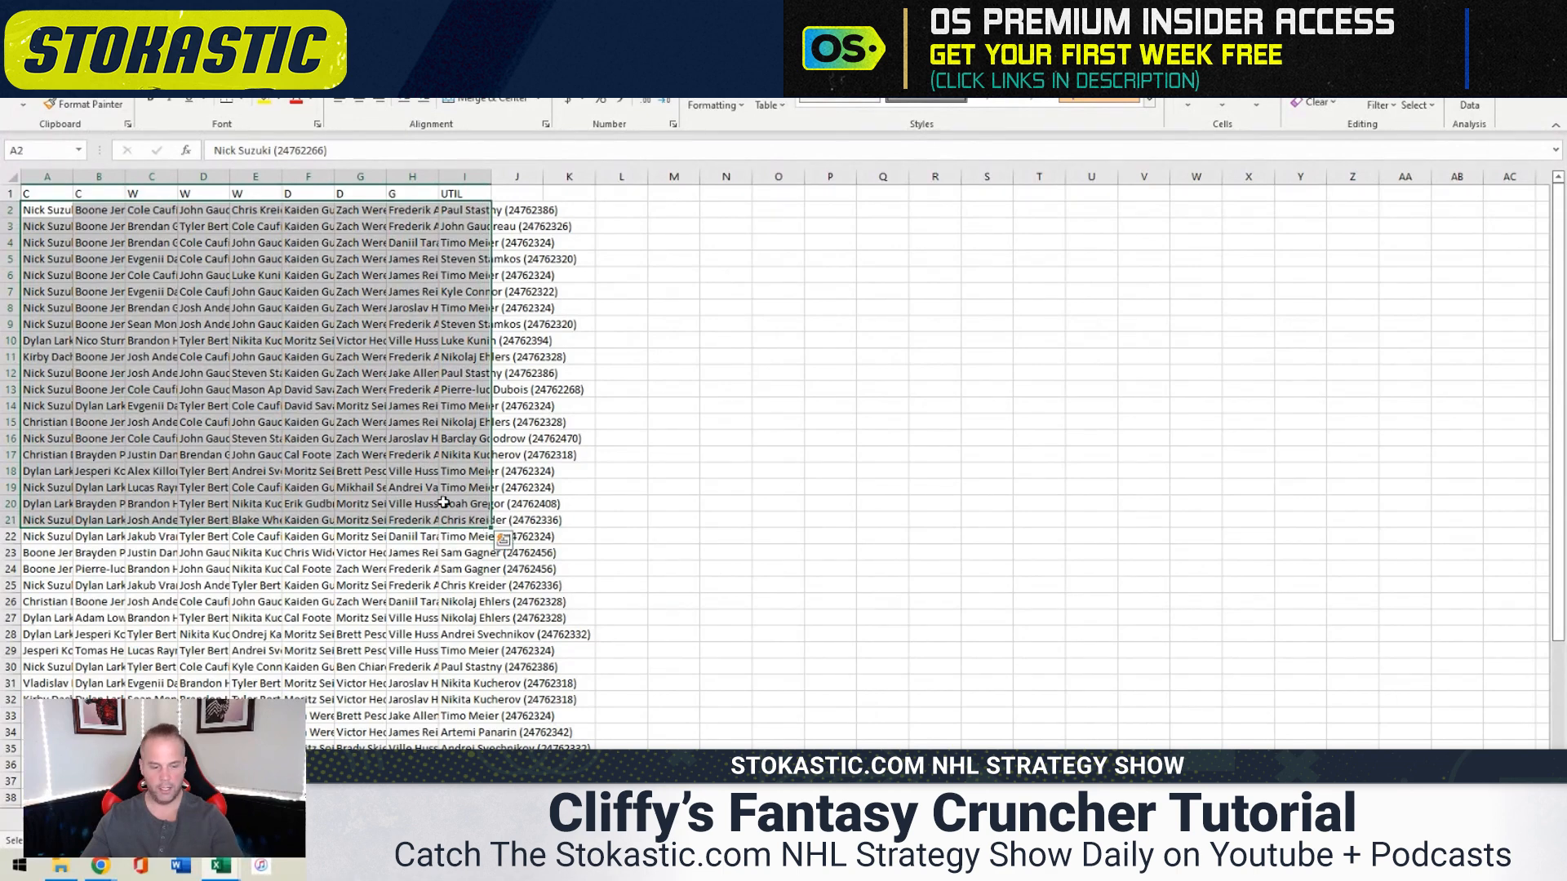
{"action": "key", "text": "ctrl+c"}
In the DraftKings entries sheet in Excel, paste the copied lineups over the $0.25 contest entries in E6:M25 and save the file
{"action": "key", "text": "alt+Tab"}
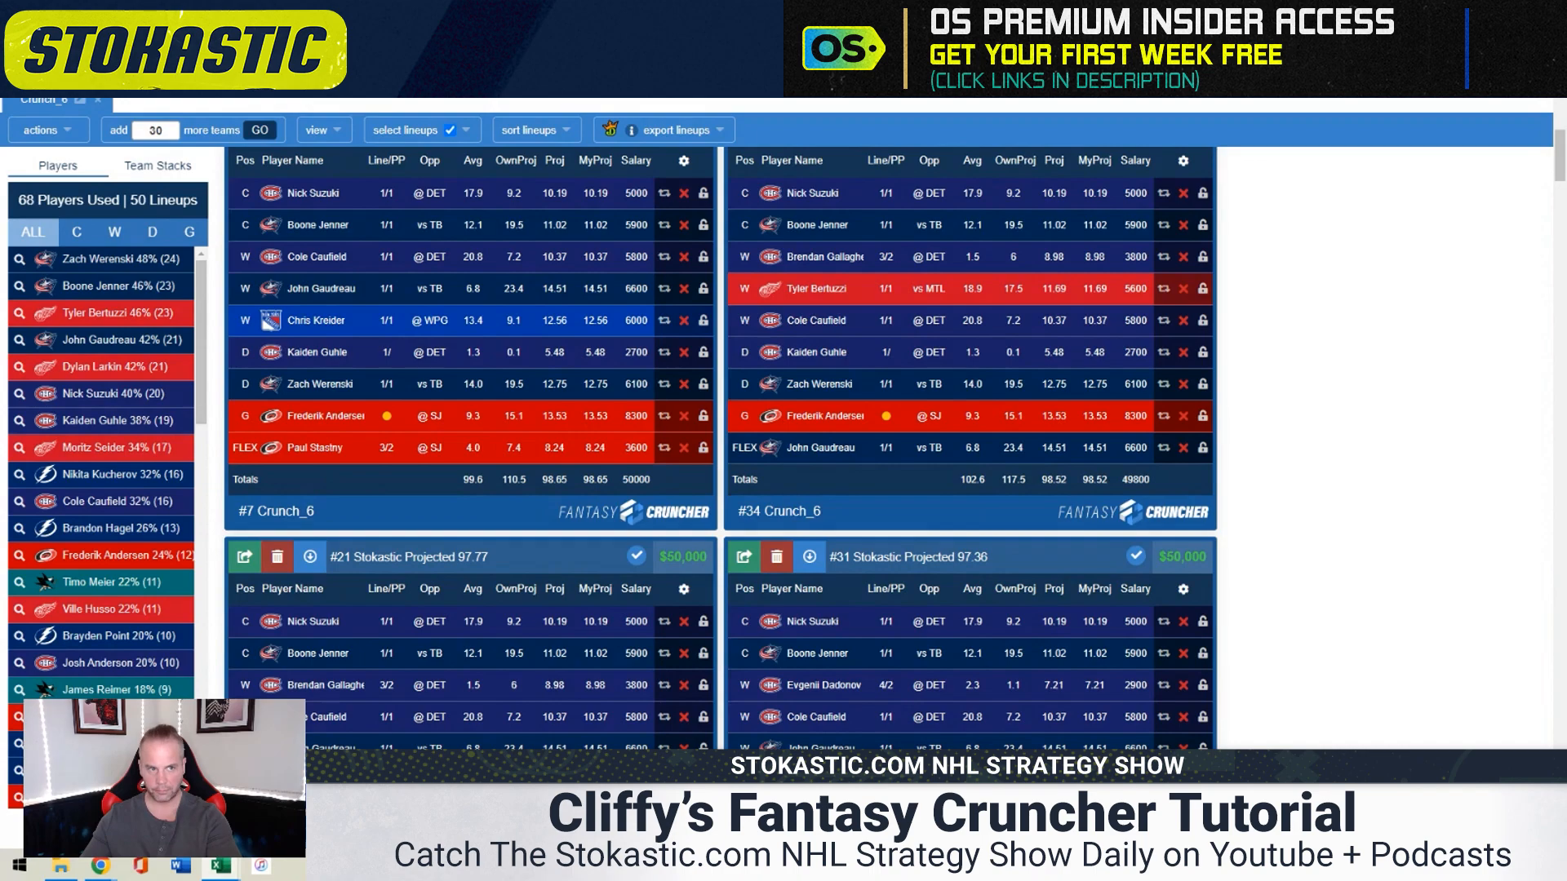
{"action": "left_click_drag", "start_coordinate": [0, 72], "coordinate": [881, 2]}
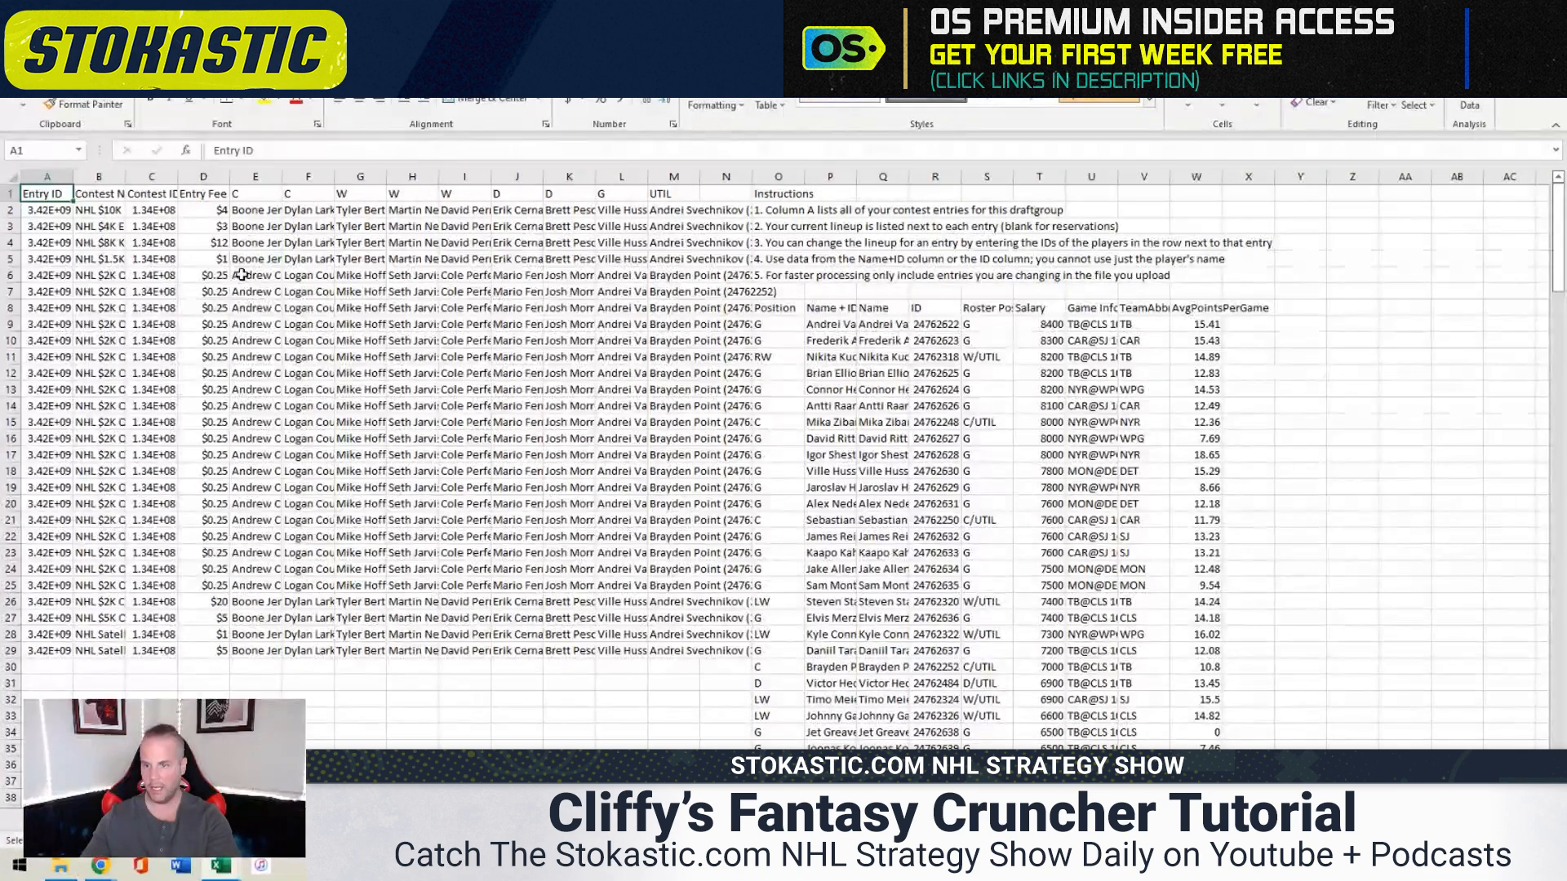
{"action": "left_click_drag", "start_coordinate": [239, 276], "coordinate": [676, 587]}
{"action": "mouse_move", "coordinate": [218, 865]}
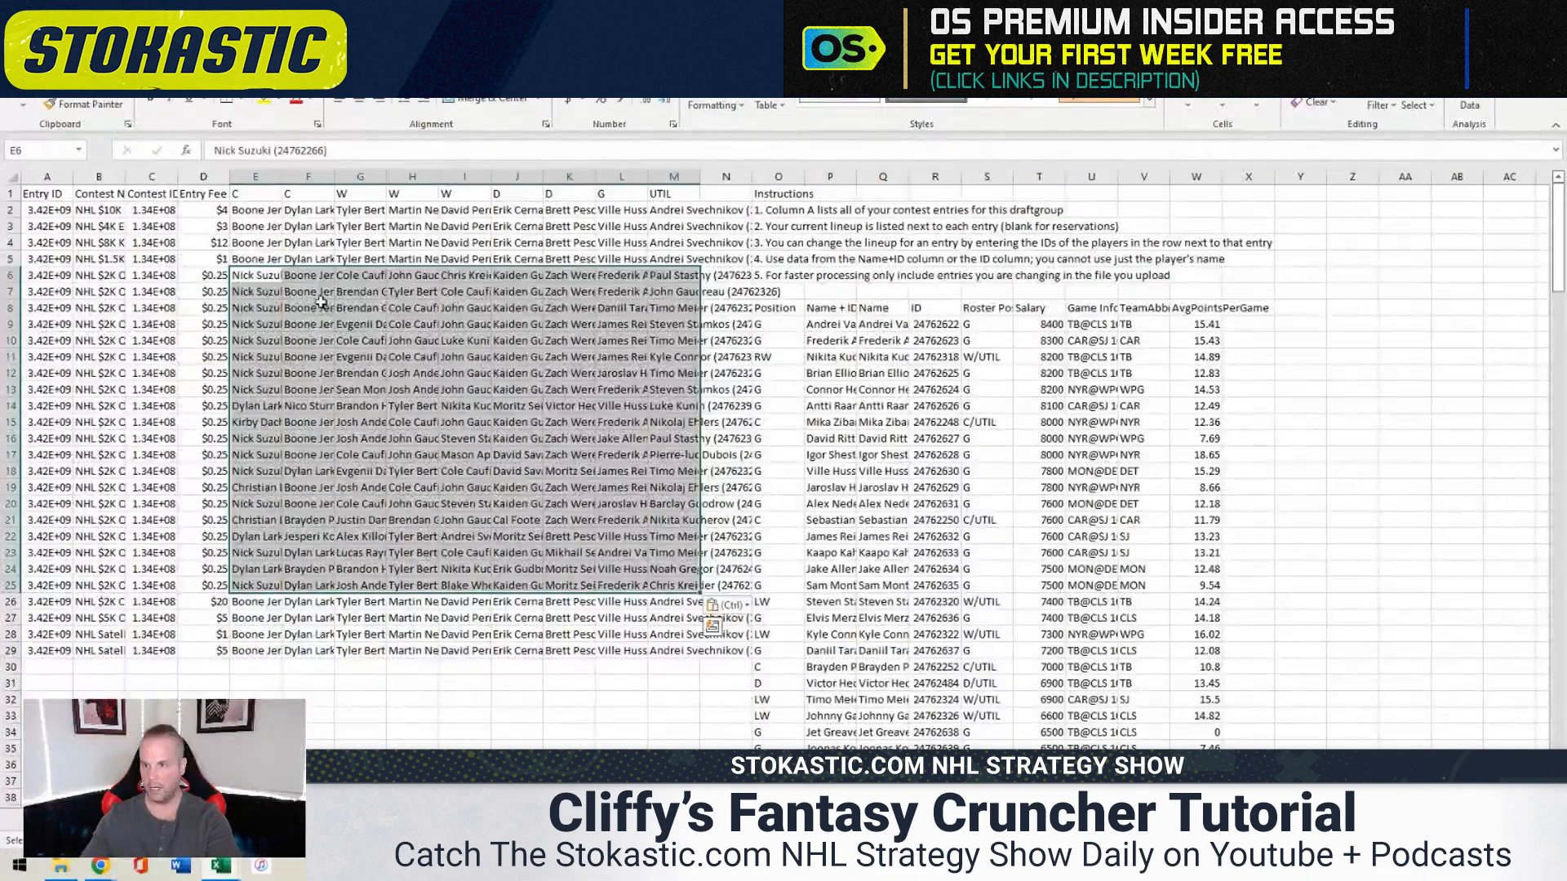
{"action": "key", "text": "ctrl+s"}
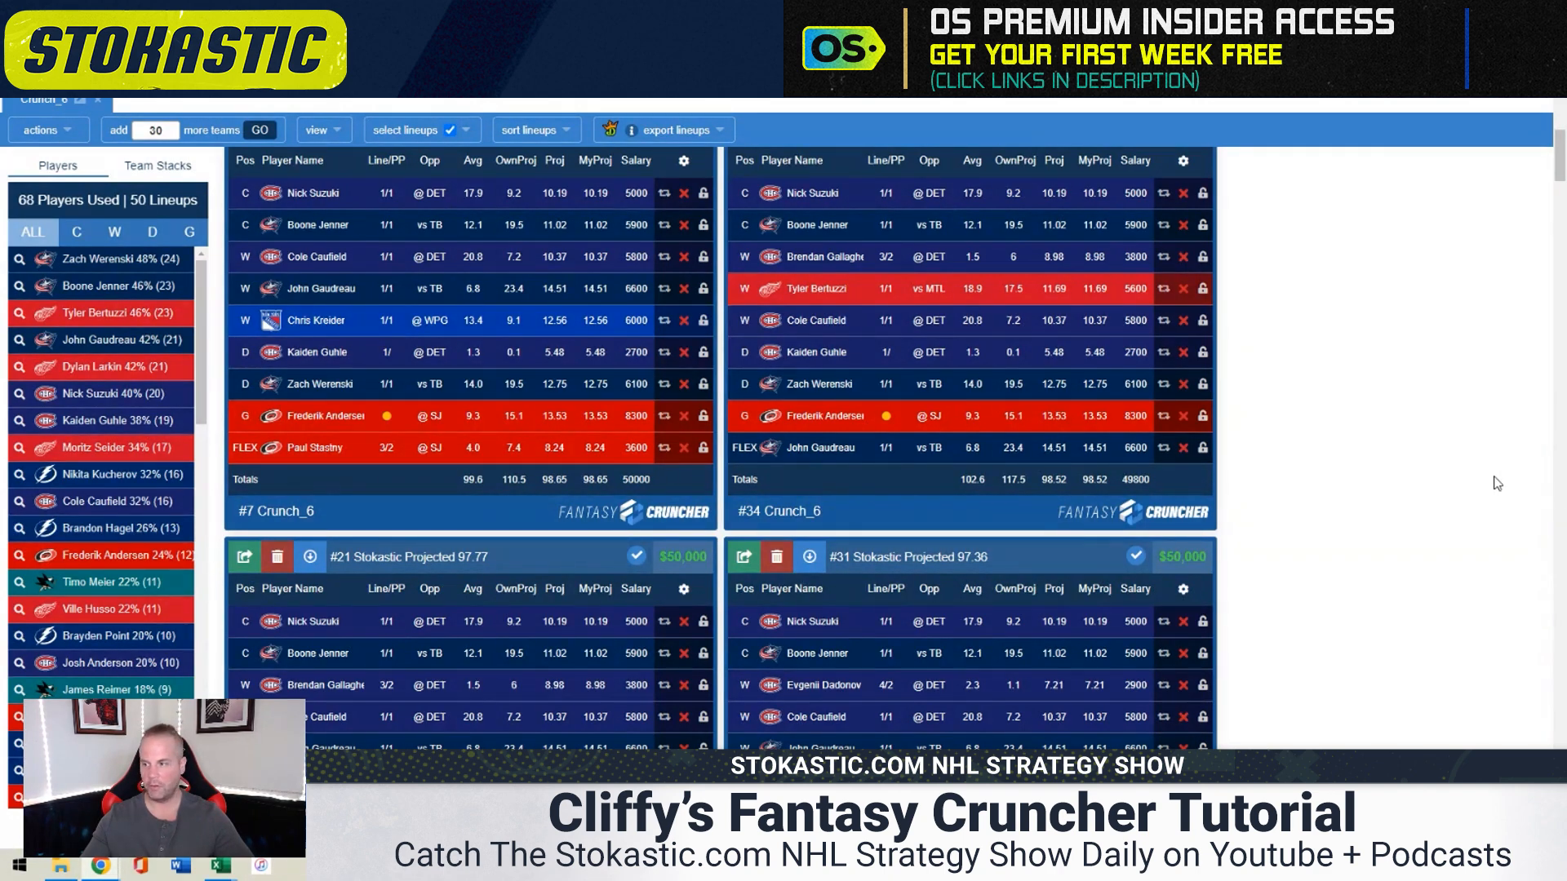
Back in Fantasy Cruncher, reopen the advanced options and review the max 0 Players goalie setting, team stacks and general settings
{"action": "scroll", "coordinate": [1474, 475], "scroll_direction": "up", "scroll_amount": 10}
{"action": "scroll", "coordinate": [1473, 482], "scroll_direction": "up", "scroll_amount": 1}
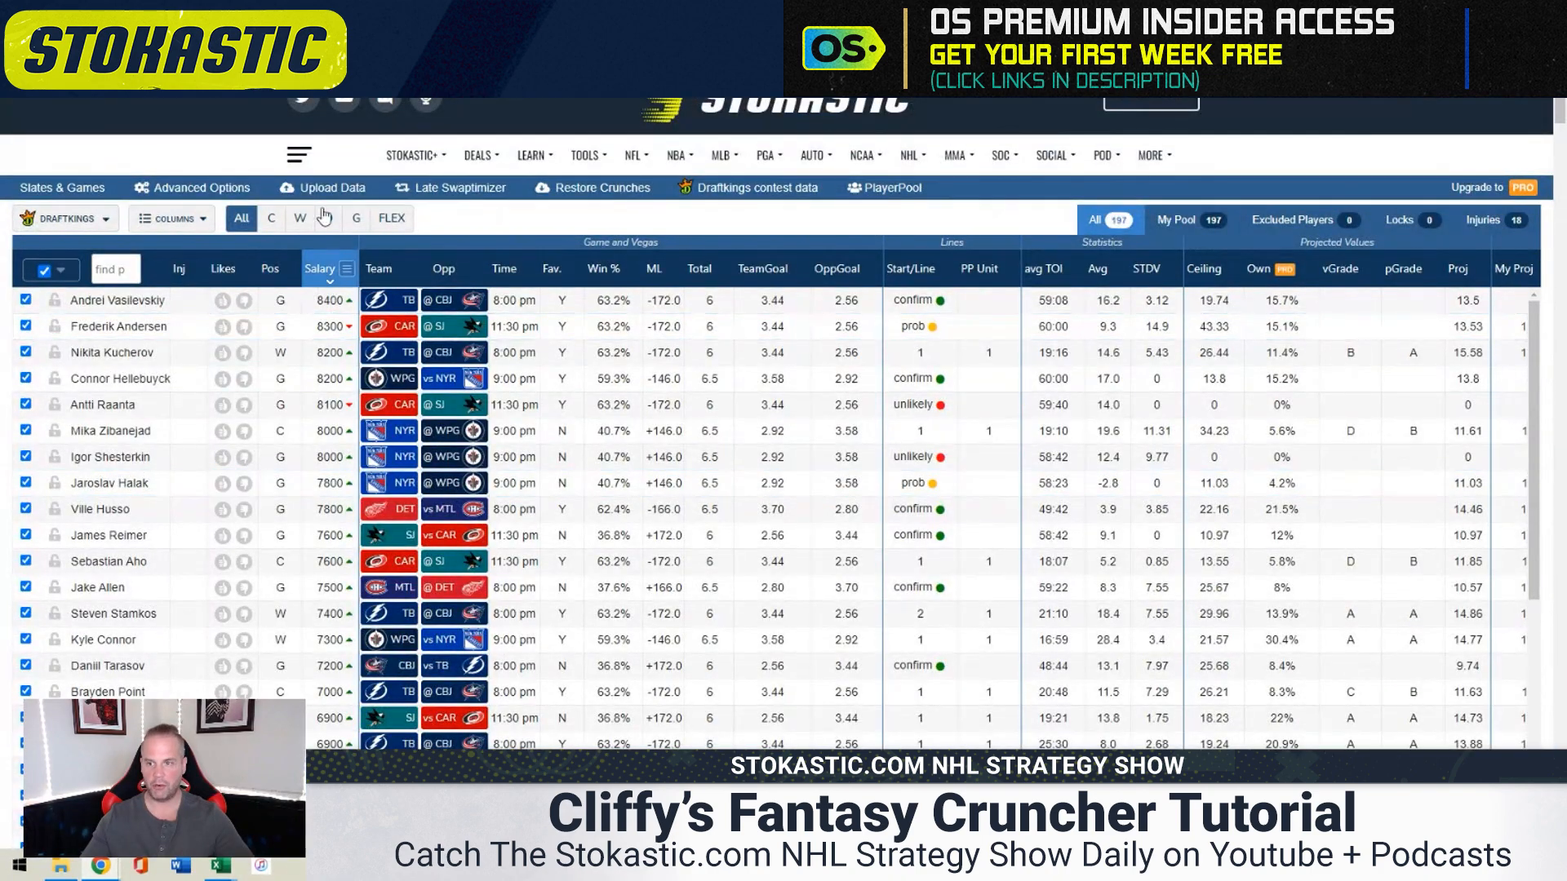
{"action": "left_click", "coordinate": [238, 189]}
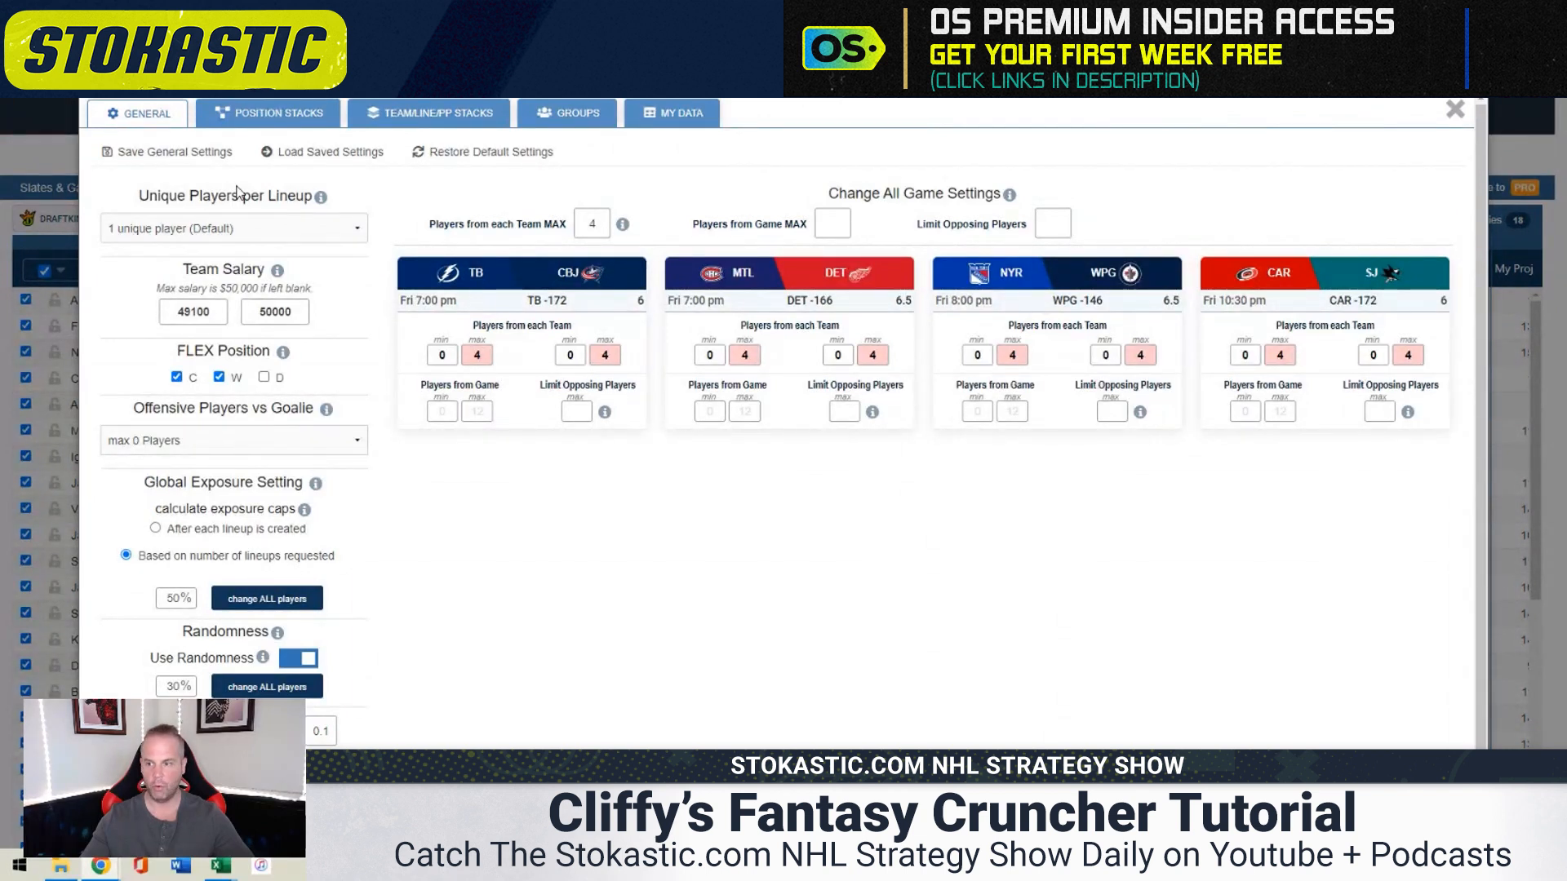
{"action": "left_click", "coordinate": [261, 451]}
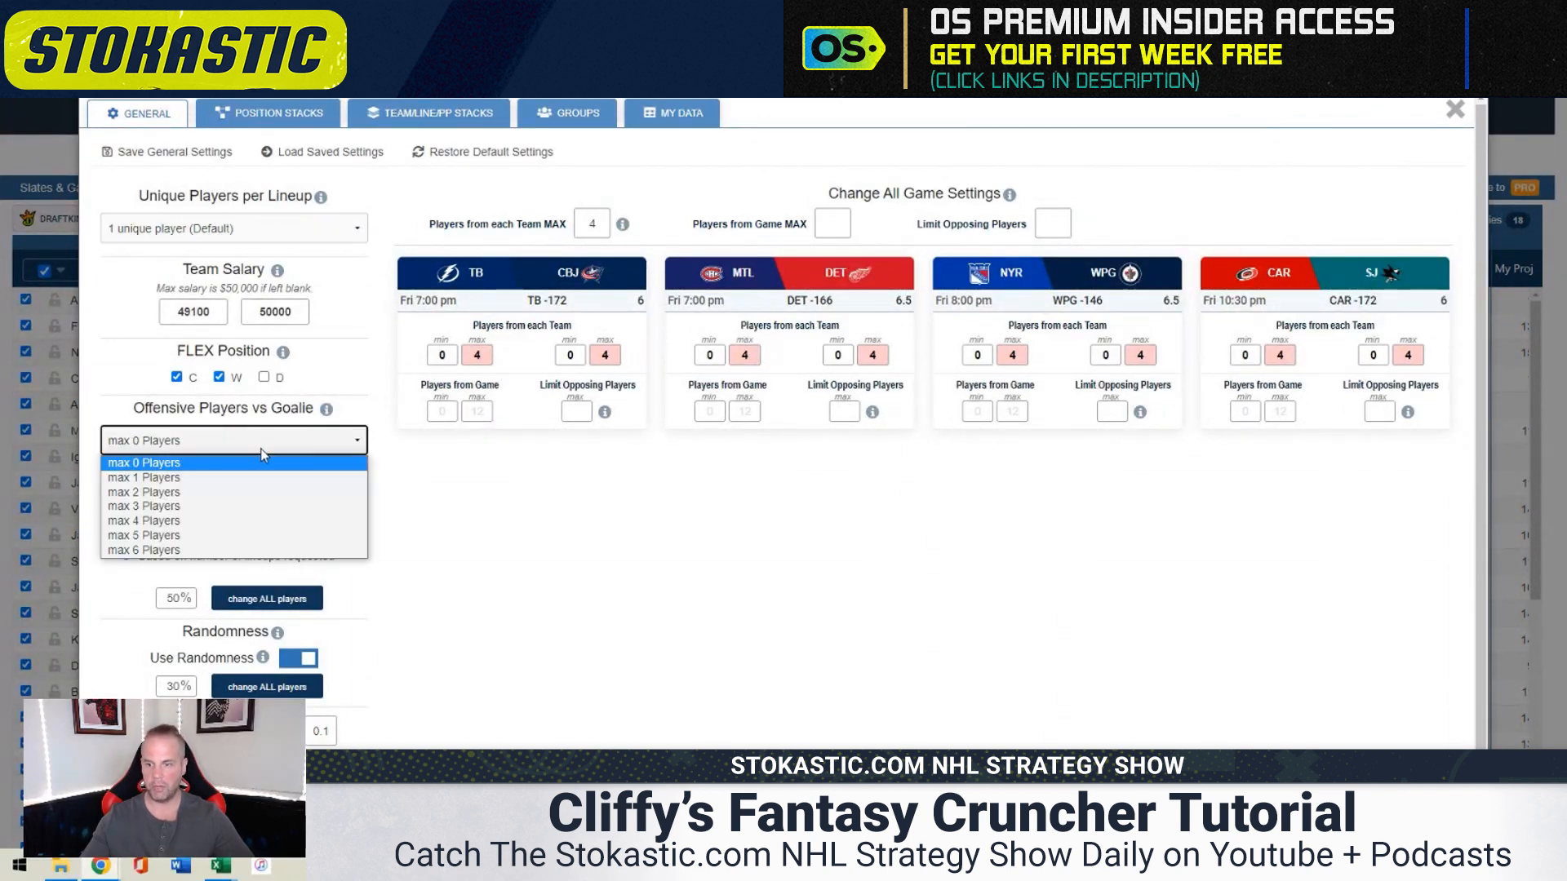
{"action": "left_click", "coordinate": [258, 458]}
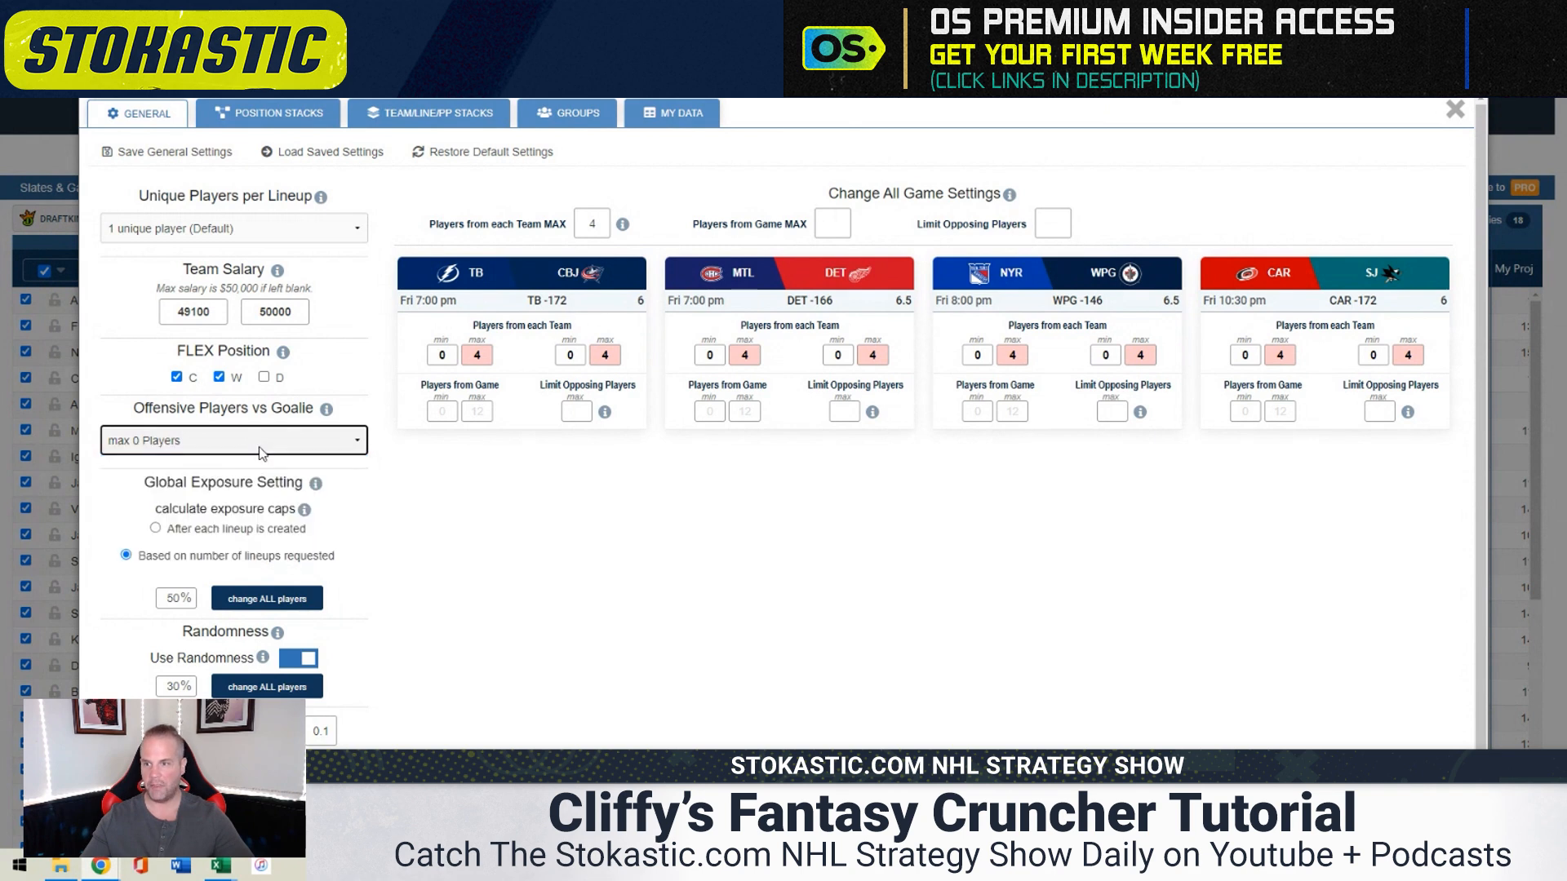
{"action": "left_click", "coordinate": [455, 120]}
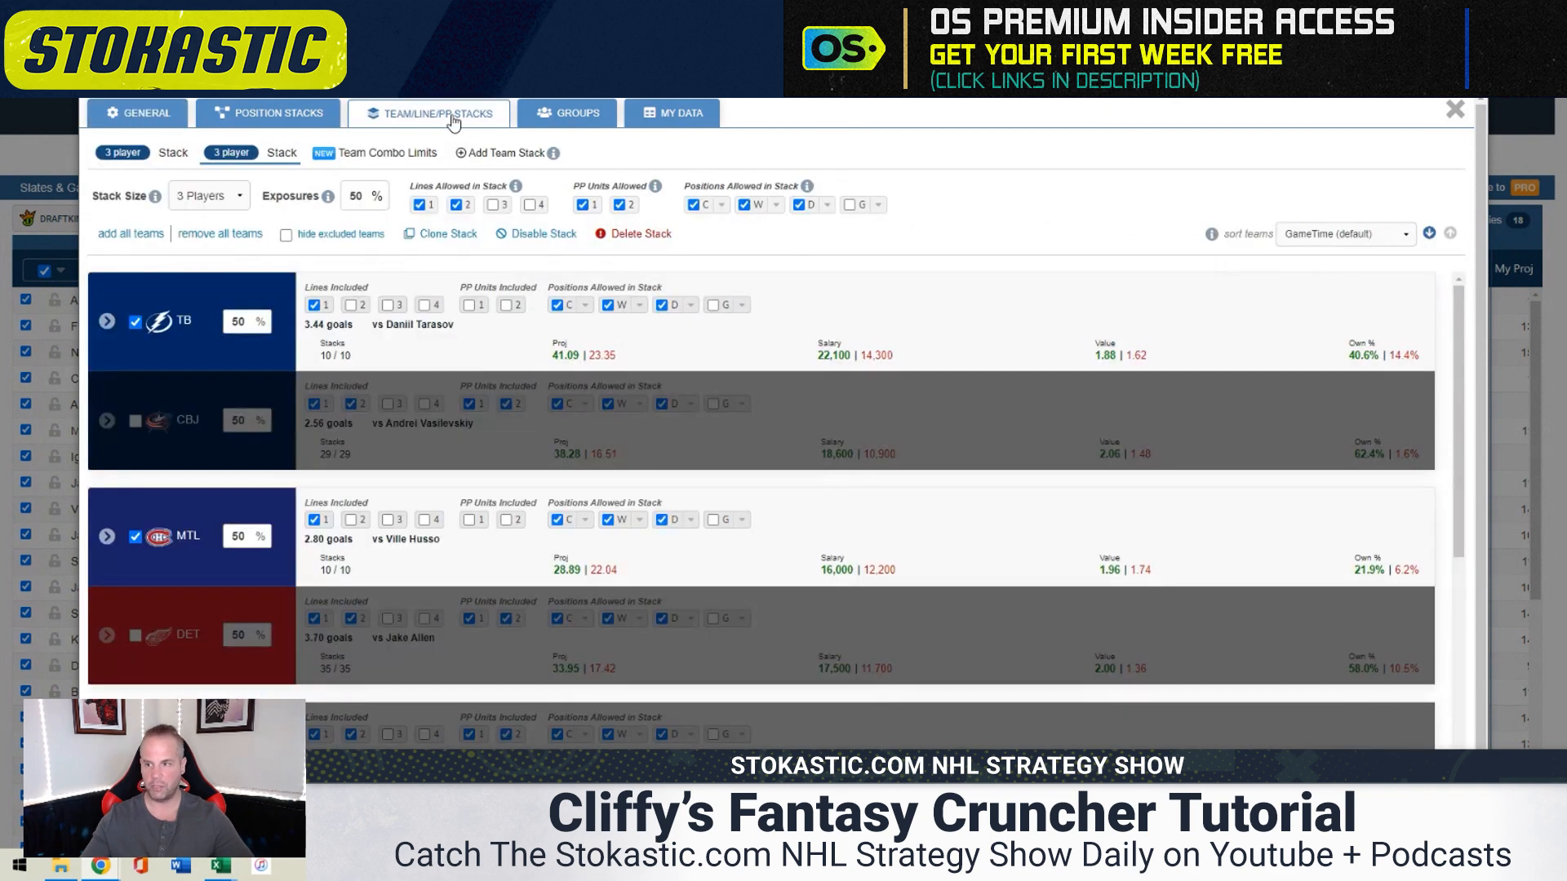
{"action": "left_click", "coordinate": [134, 113]}
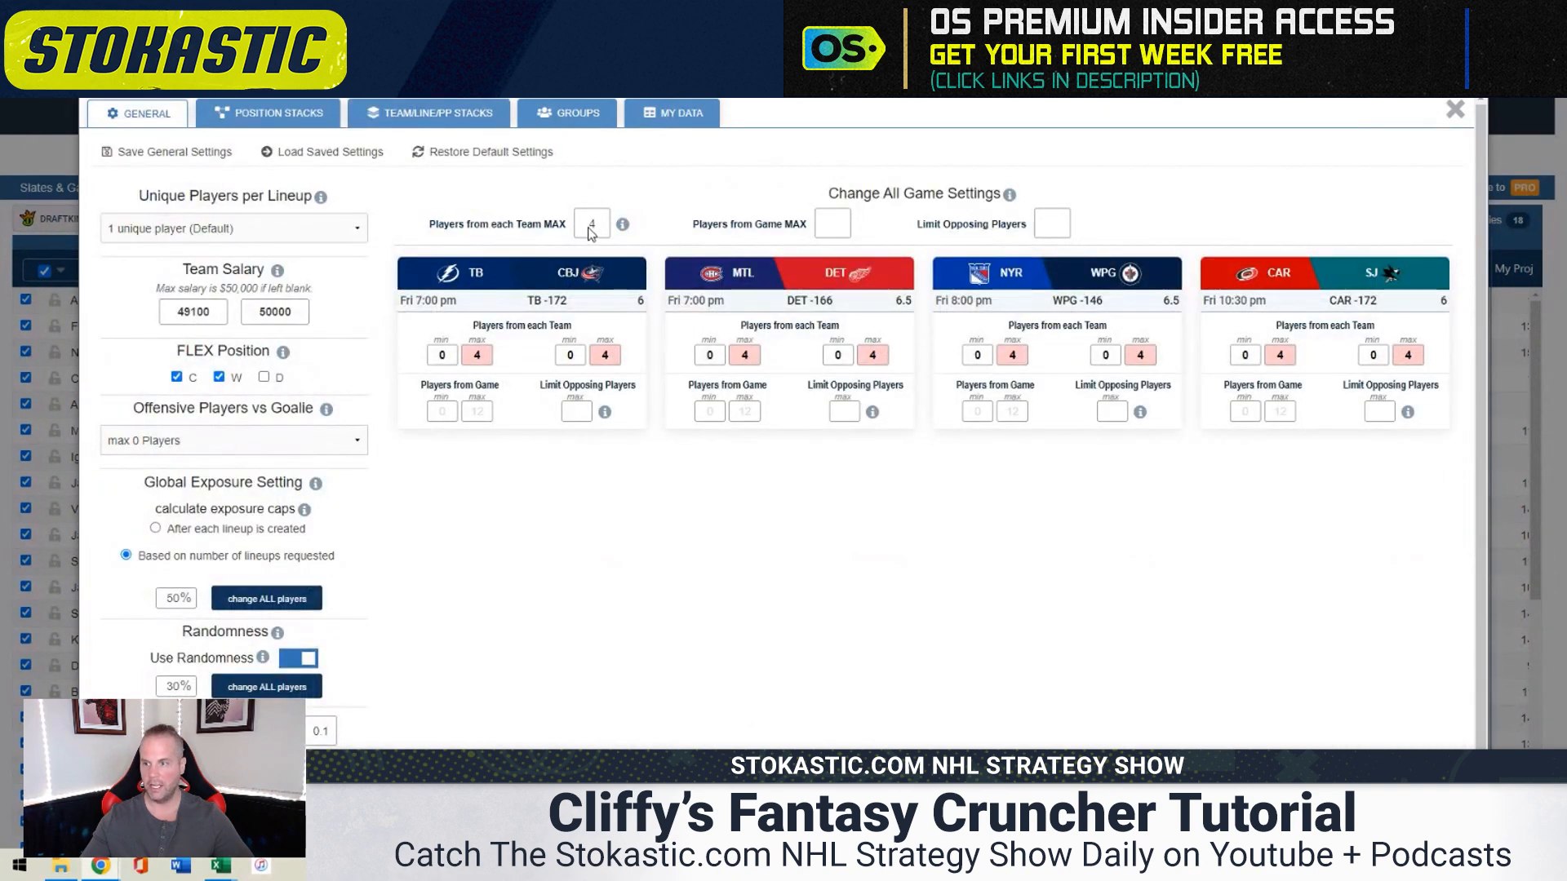